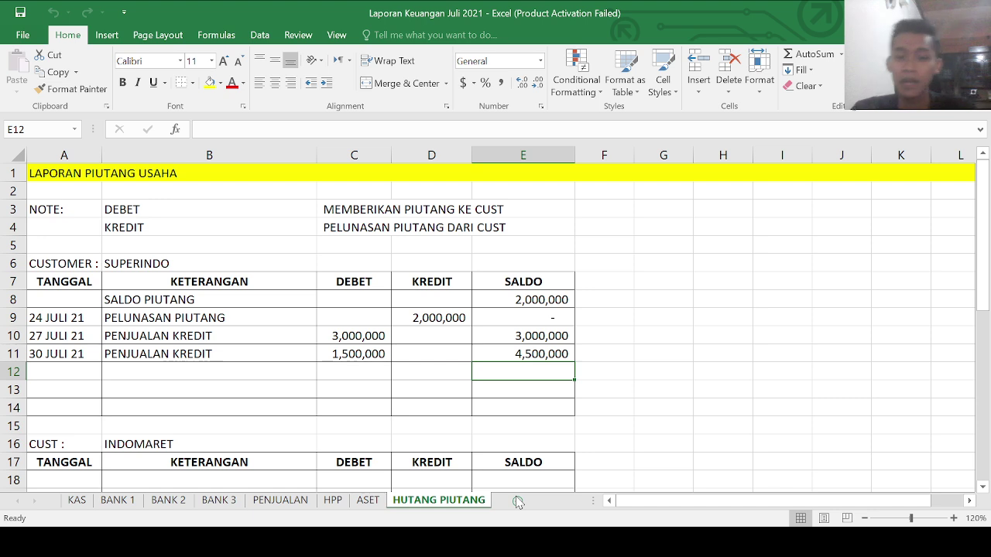
Step: Add a new worksheet after HUTANG PIUTANG and name it LAPORAN LABA RUGI
{"action": "left_click", "coordinate": [516, 502]}
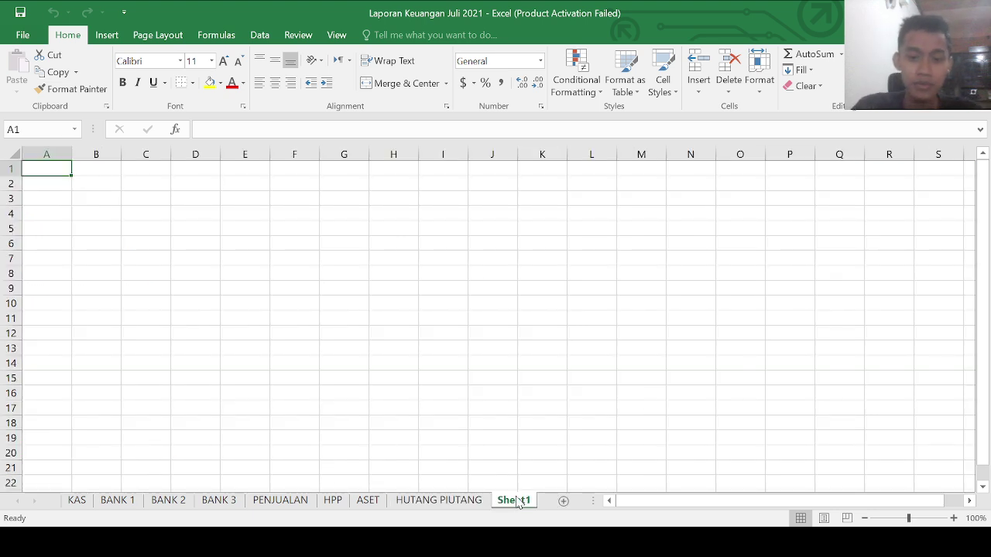
{"action": "double_click", "coordinate": [516, 502]}
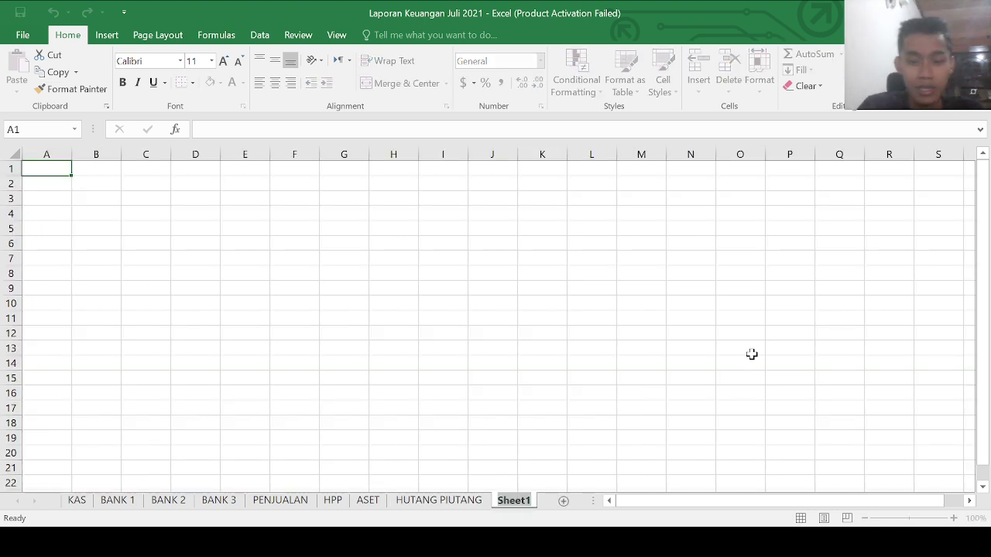
{"action": "type", "text": "La"}
{"action": "key", "text": "BackSpace"}
{"action": "type", "text": "A"}
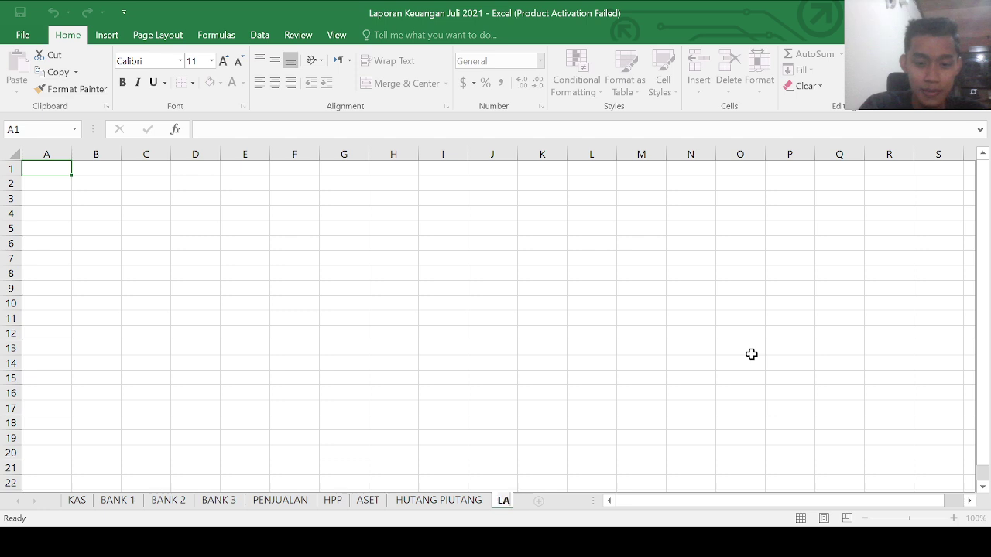
{"action": "type", "text": "PORAN LABAR"}
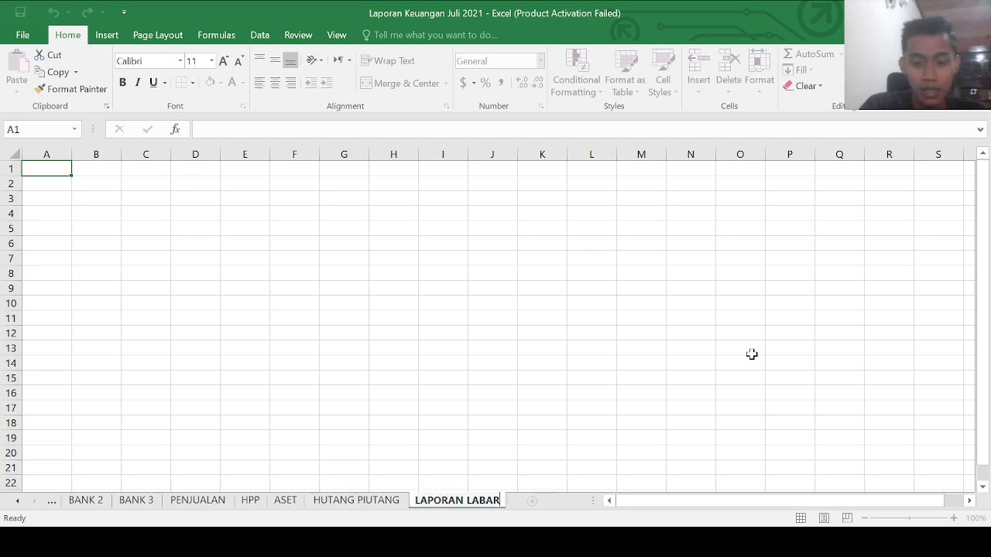
{"action": "key", "text": "BackSpace"}
{"action": "type", "text": "RUGI"}
{"action": "key", "text": "Return"}
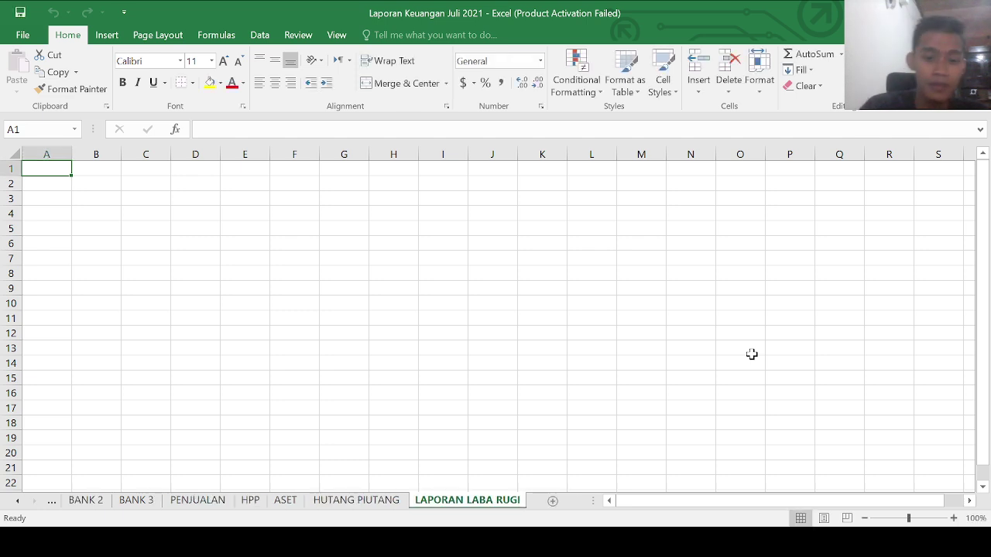
Step: Enter the business title KEBUN TANI HIDROPONIK in cell A1 of the new sheet
{"action": "left_click", "coordinate": [954, 518]}
{"action": "left_click", "coordinate": [953, 518]}
{"action": "left_click", "coordinate": [953, 517]}
{"action": "left_click", "coordinate": [954, 518]}
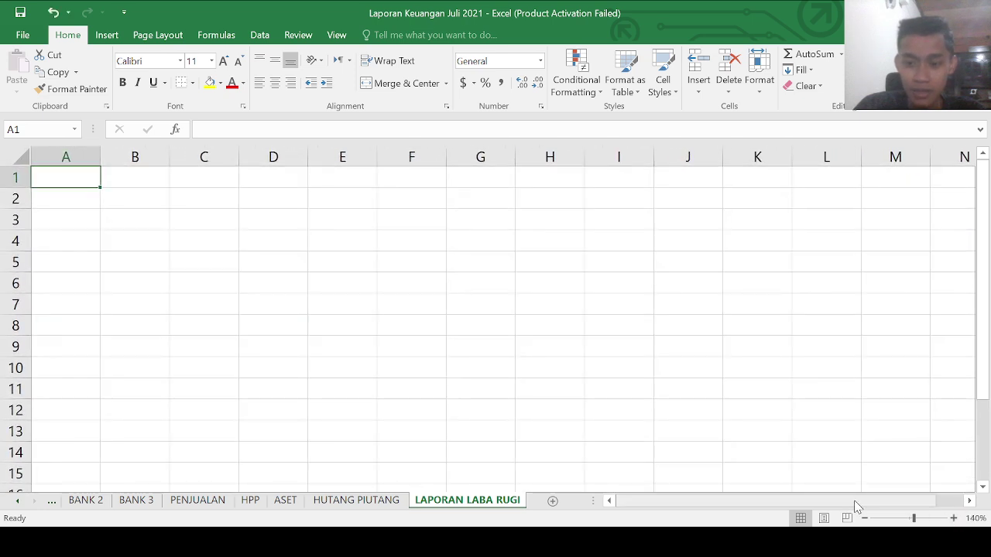
{"action": "left_click", "coordinate": [72, 202]}
{"action": "left_click", "coordinate": [77, 181]}
{"action": "left_click", "coordinate": [138, 192]}
{"action": "left_click", "coordinate": [81, 197]}
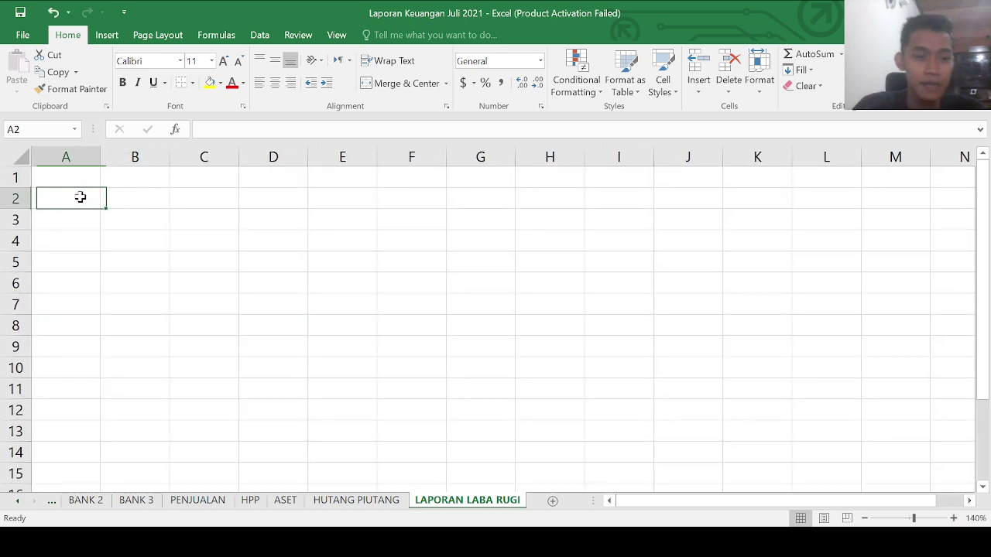
{"action": "key", "text": "Up"}
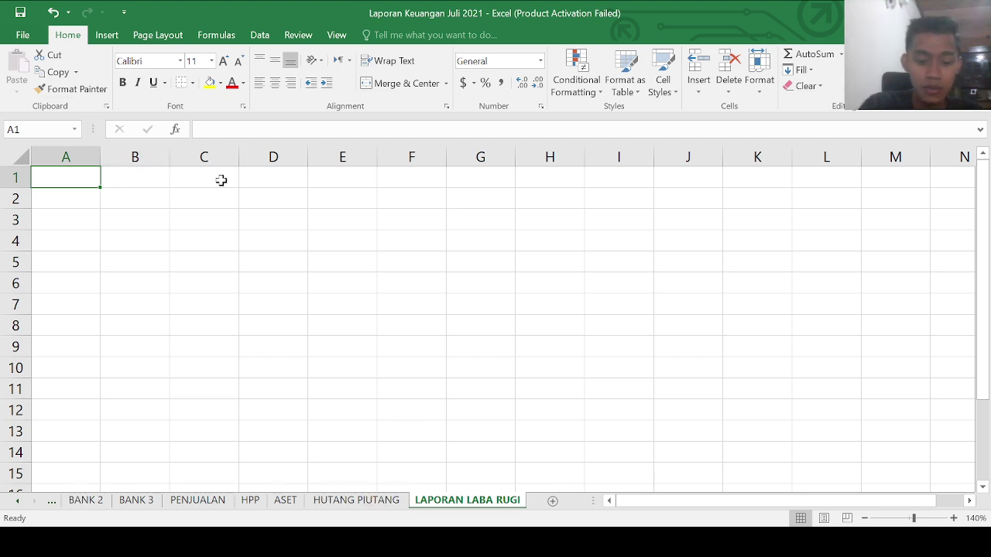
{"action": "type", "text": "KEBUN"}
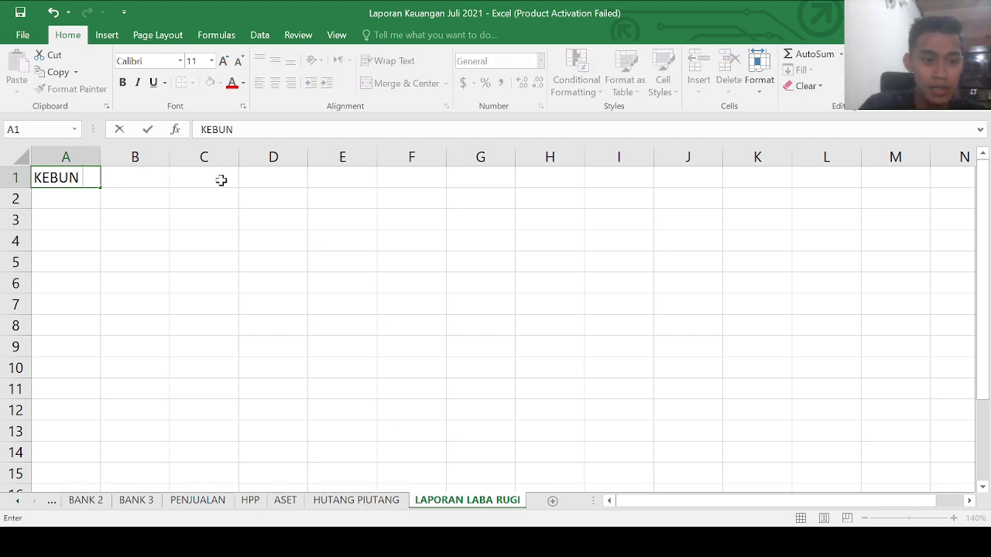
{"action": "type", "text": " TANI"}
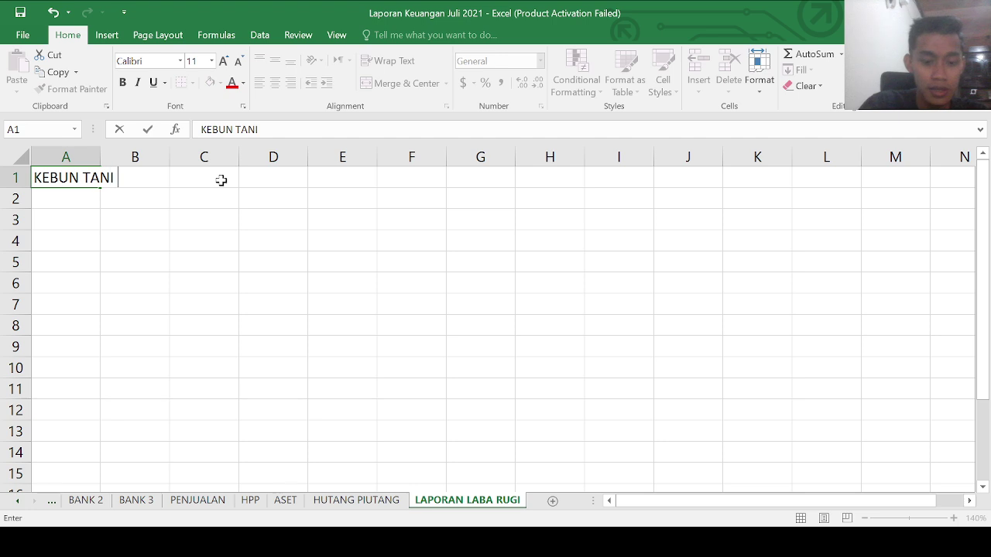
{"action": "type", "text": " HIDRO"}
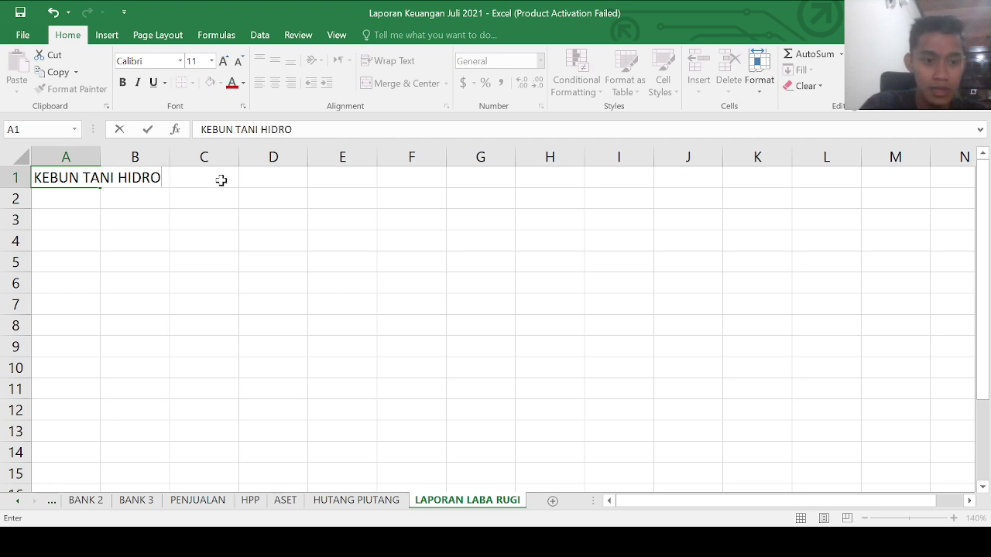
{"action": "type", "text": "PONIK"}
{"action": "key", "text": "Return"}
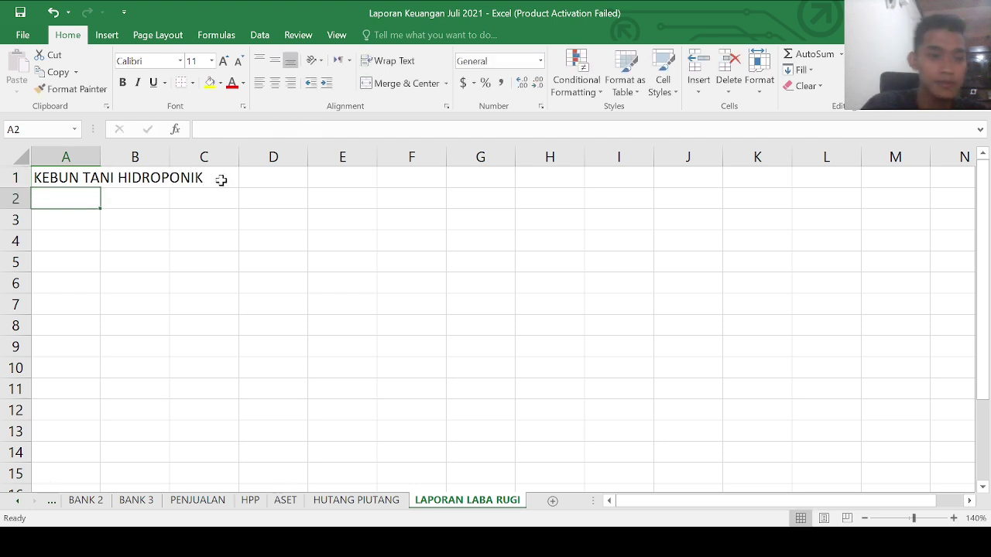
Step: Enter the report title LAPORAN LABA RUGI in A2 and the period 31 JULI 2021 in A3
{"action": "type", "text": "LAP"}
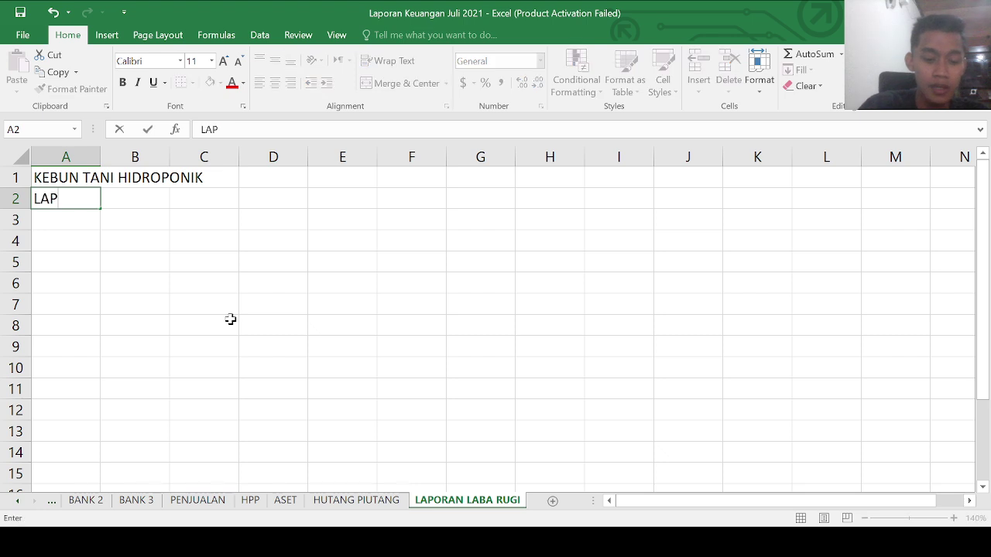
{"action": "type", "text": "ORAN LABA RUGI"}
{"action": "key", "text": "Return"}
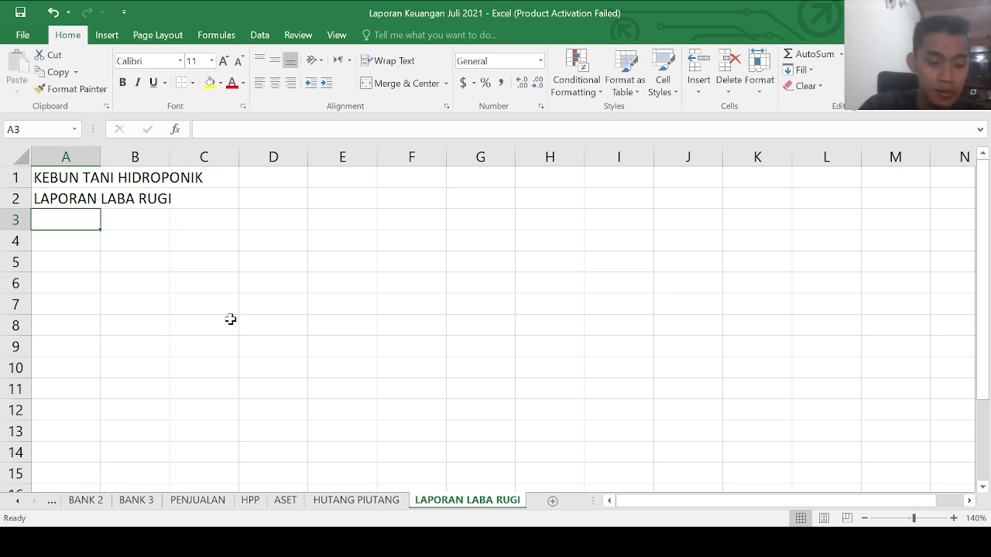
{"action": "type", "text": "3"}
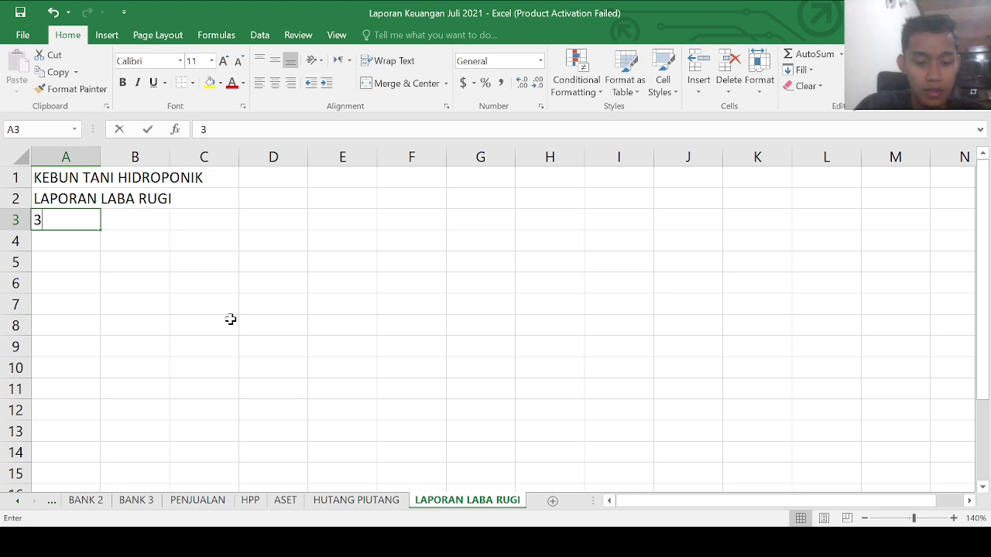
{"action": "type", "text": "1 JULI 2021"}
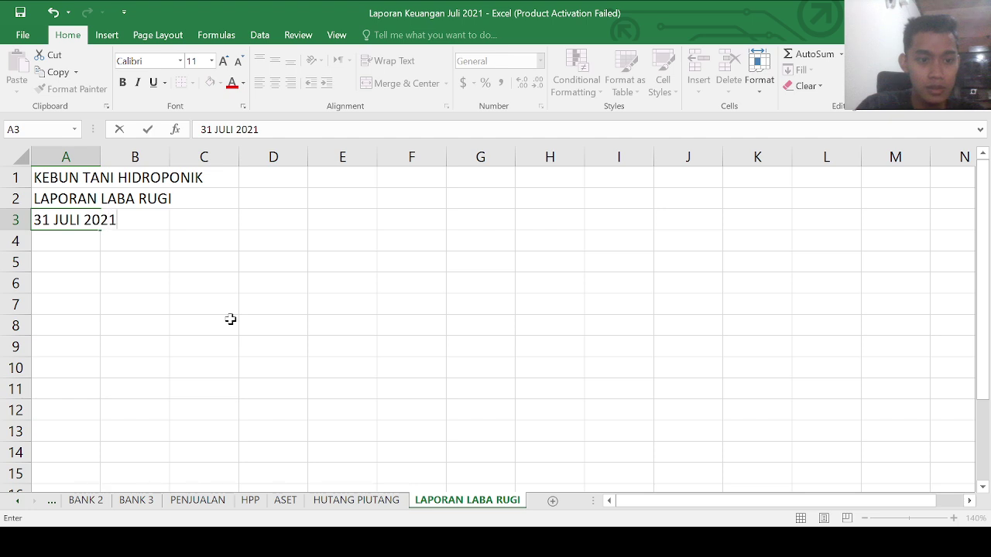
{"action": "key", "text": "Return"}
Step: Enter the section heading PENDAPATAN in cell A5, leaving one blank row below the date
{"action": "left_click", "coordinate": [69, 274]}
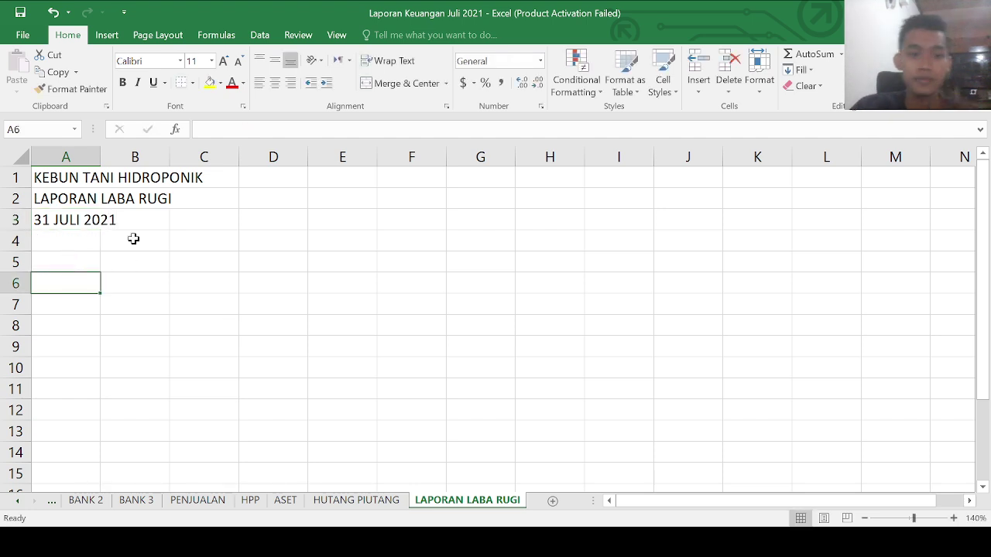
{"action": "left_click", "coordinate": [81, 260]}
{"action": "left_click", "coordinate": [65, 288]}
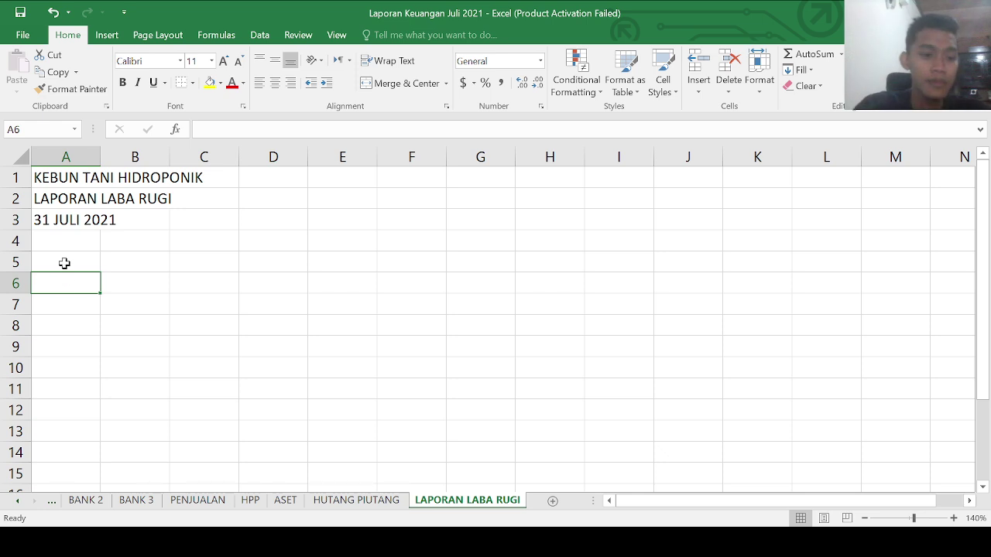
{"action": "left_click", "coordinate": [64, 263]}
{"action": "left_click", "coordinate": [69, 277]}
{"action": "left_click", "coordinate": [72, 262]}
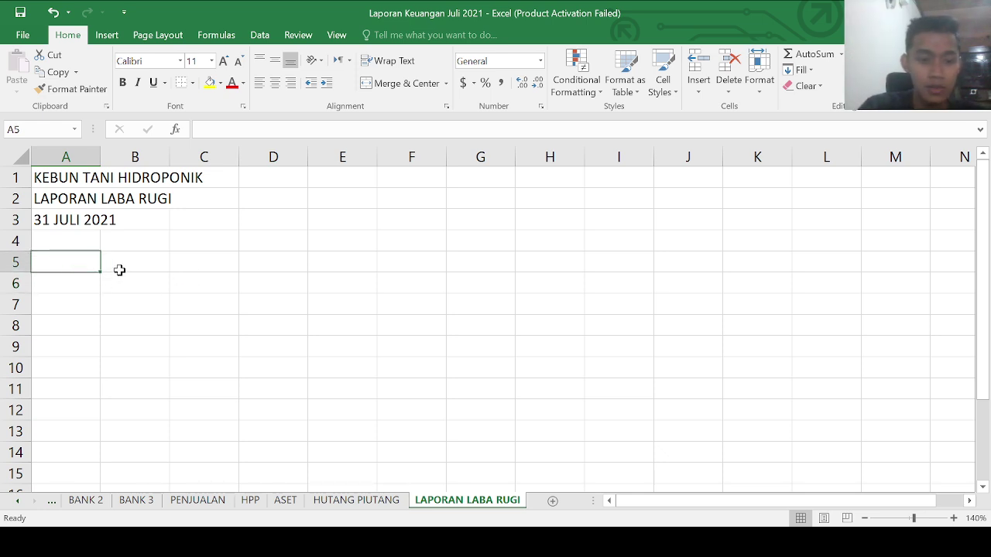
{"action": "type", "text": "PENDAPATAN"}
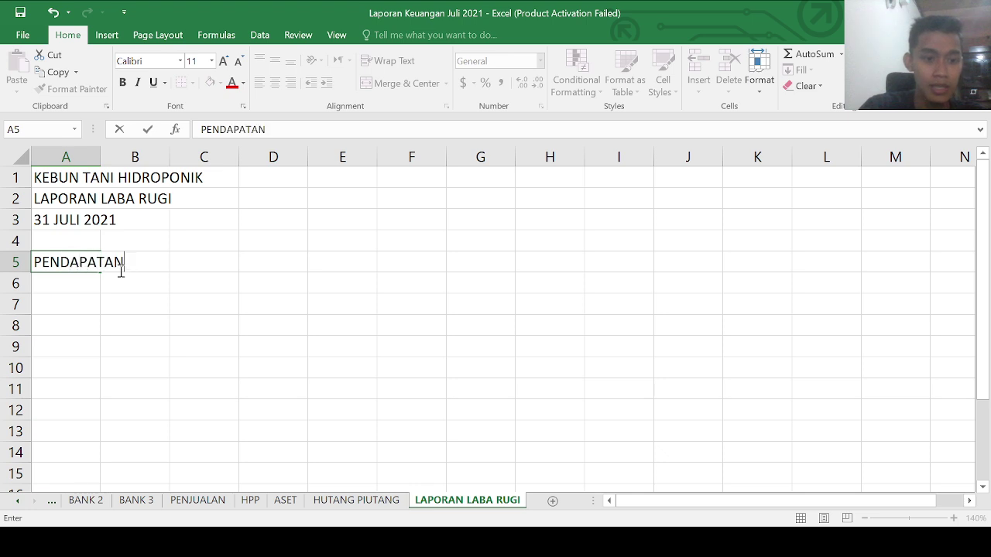
{"action": "key", "text": "Return"}
Step: Narrow column A to about half its width and enter the revenue item PENJUALAN INSTALASI HIDROPONIK in B6
{"action": "left_click", "coordinate": [121, 276]}
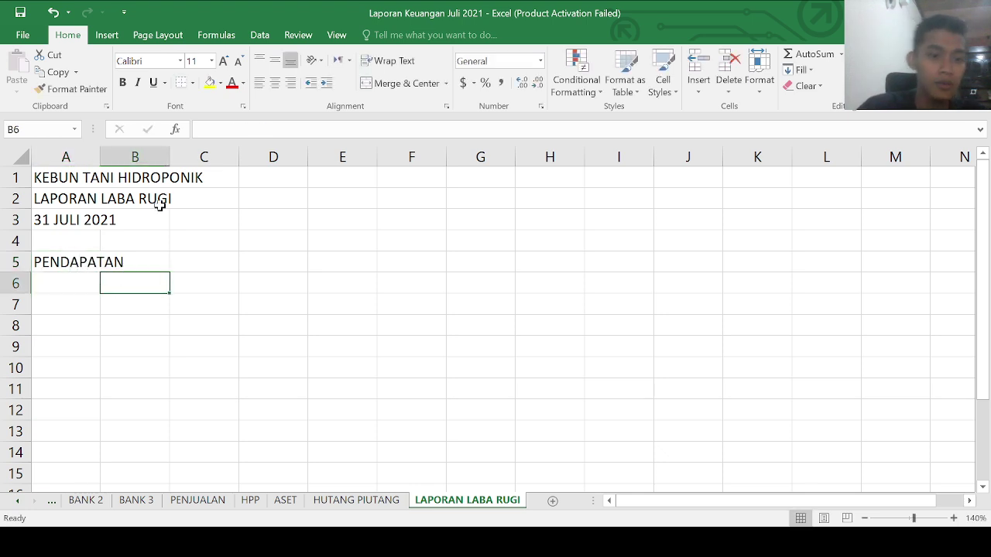
{"action": "left_click_drag", "start_coordinate": [98, 150], "coordinate": [67, 152]}
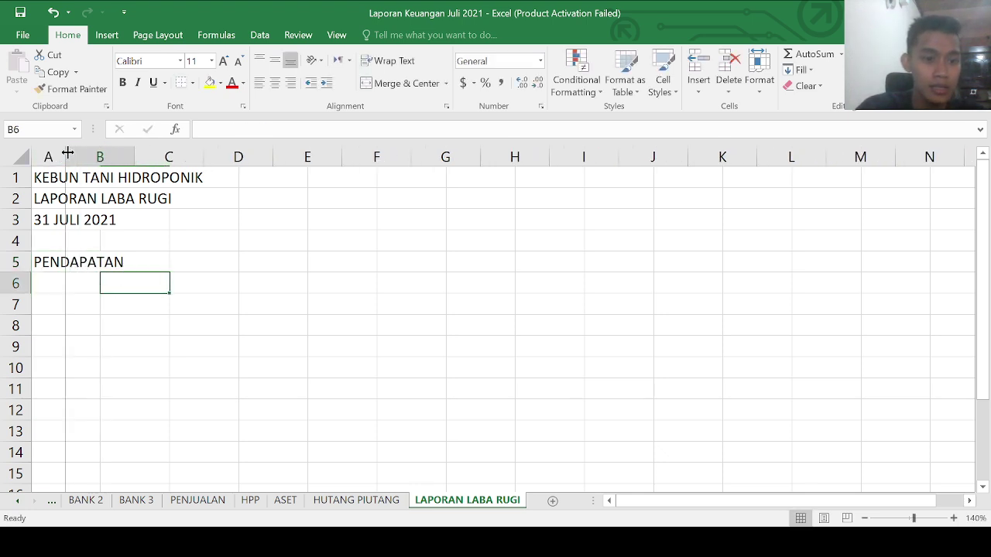
{"action": "type", "text": "PENJUALAN"}
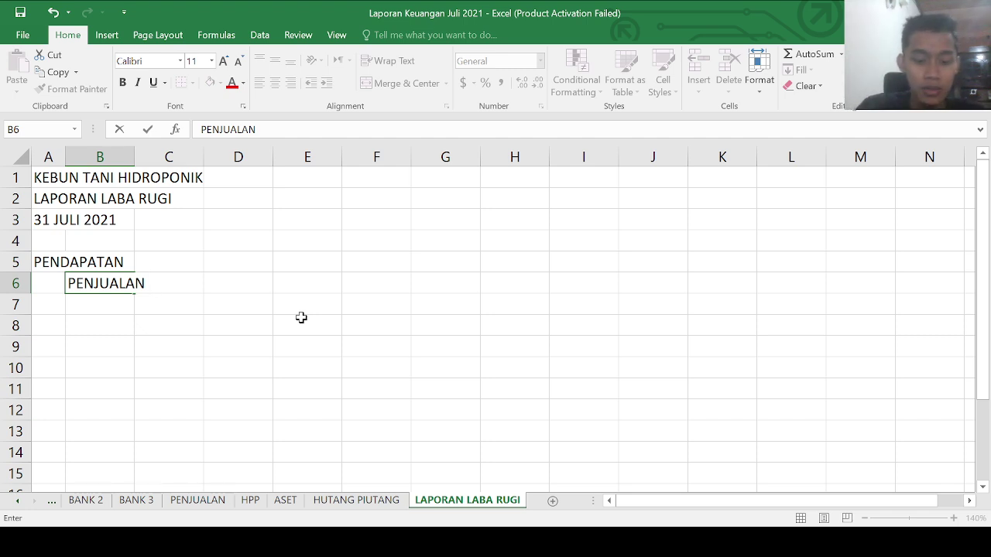
{"action": "type", "text": "INS"}
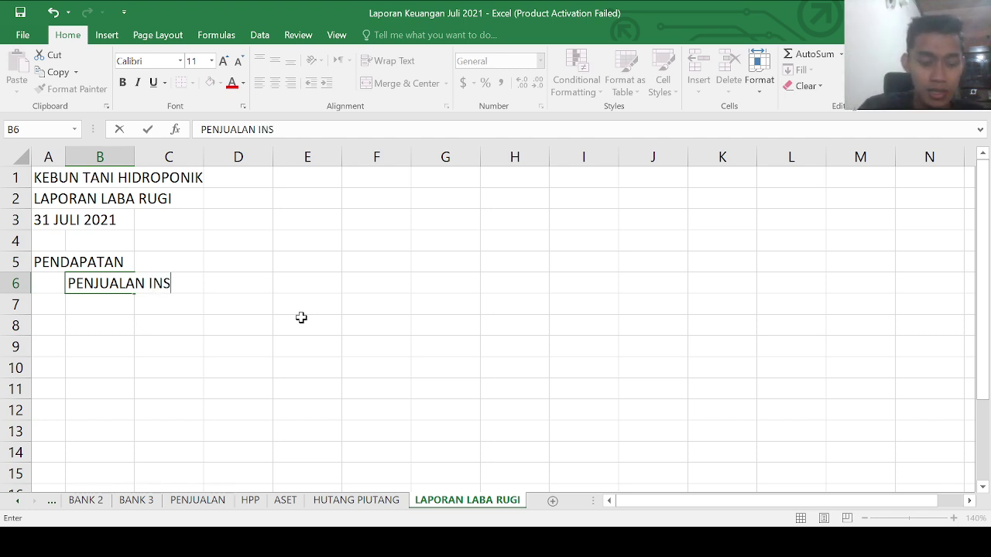
{"action": "type", "text": "TALASI HIDROPIN"}
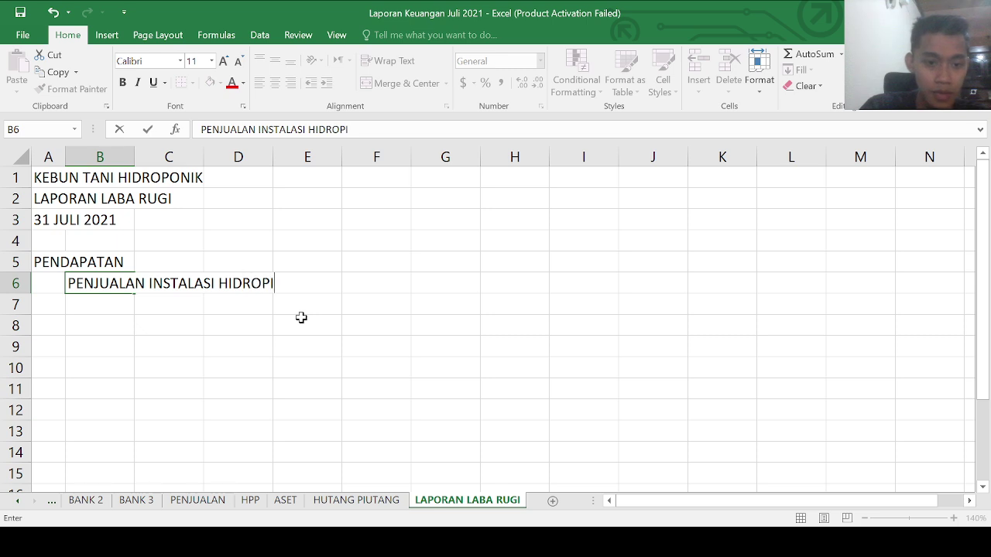
{"action": "key", "text": "BackSpace"}
{"action": "key", "text": "BackSpace"}
{"action": "type", "text": "ONIK"}
{"action": "key", "text": "Return"}
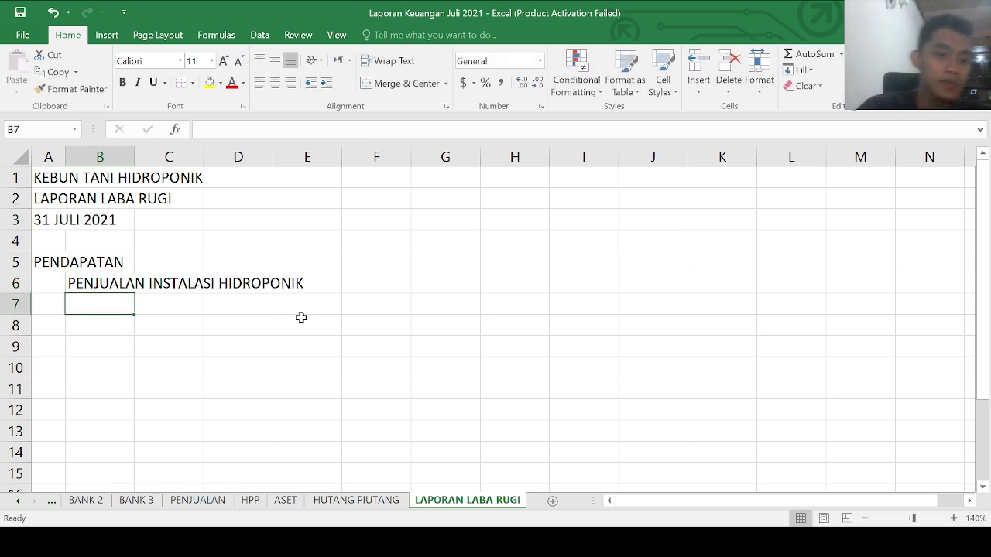
Step: Widen column B to slightly more than its longest entry and make column C wider
{"action": "double_click", "coordinate": [133, 155]}
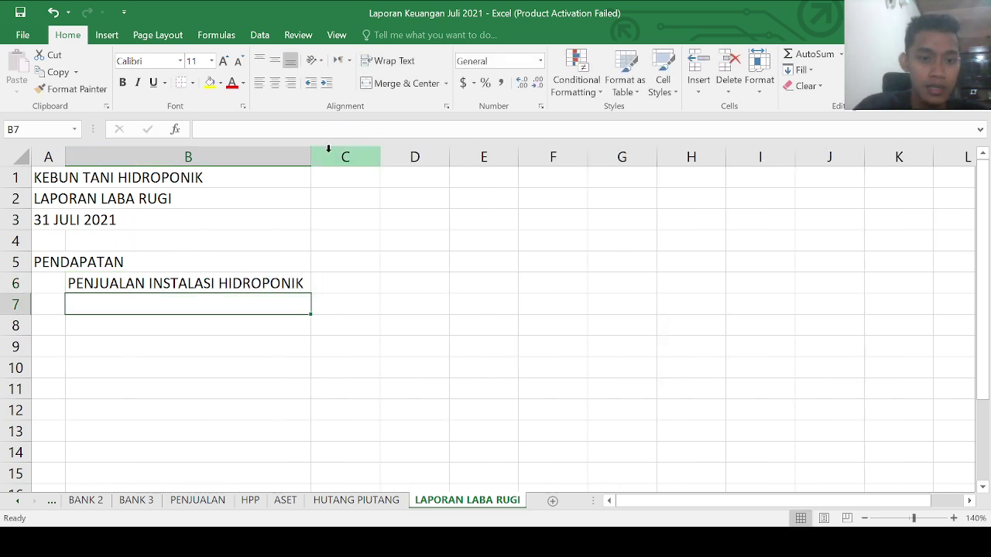
{"action": "left_click_drag", "start_coordinate": [311, 149], "coordinate": [345, 153]}
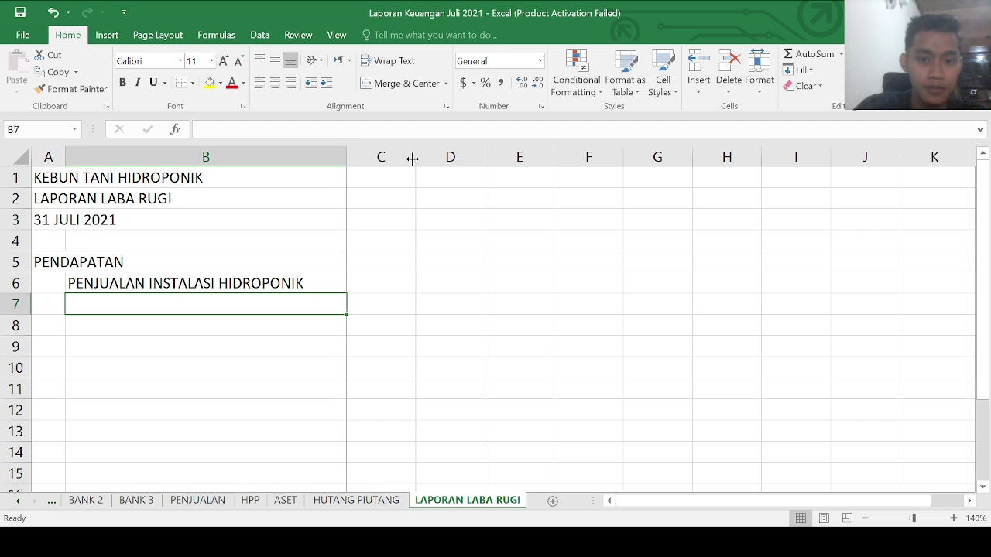
{"action": "left_click_drag", "start_coordinate": [415, 157], "coordinate": [445, 157]}
{"action": "left_click", "coordinate": [66, 323]}
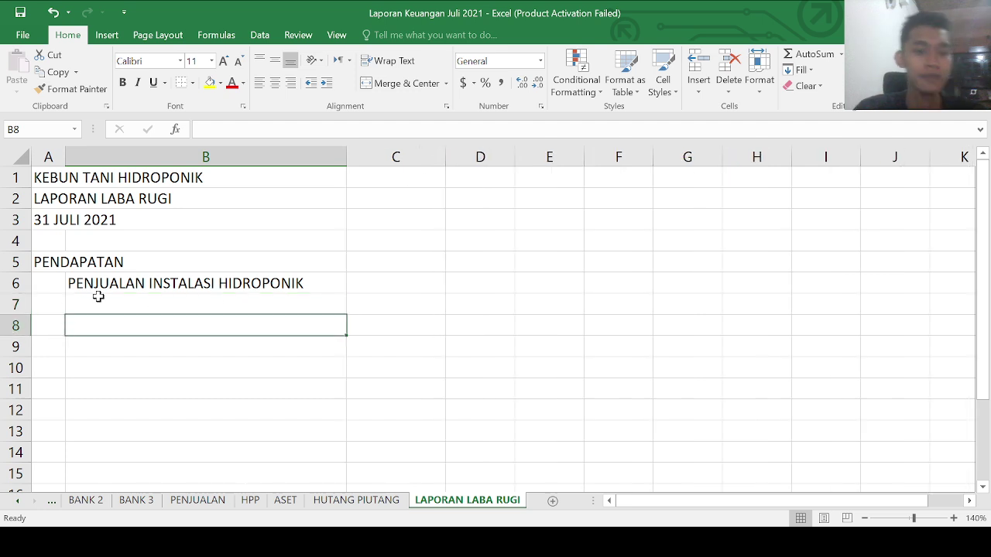
{"action": "left_click", "coordinate": [98, 298]}
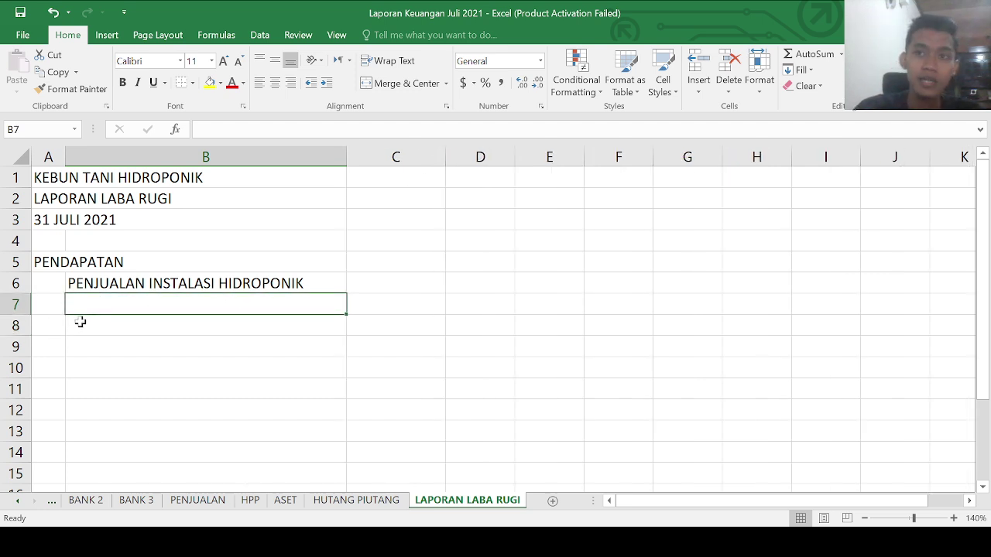
{"action": "left_click", "coordinate": [89, 319]}
{"action": "left_click", "coordinate": [86, 308]}
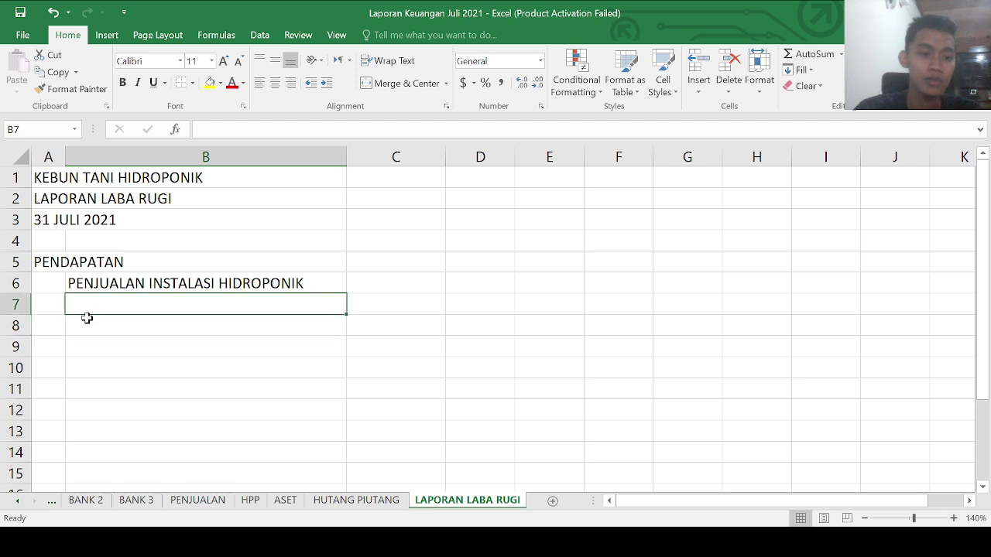
{"action": "left_click", "coordinate": [86, 318]}
Step: Enter the label TOTAL PENDAPATAN in A10, leaving spare rows below the first revenue item
{"action": "left_click", "coordinate": [87, 342]}
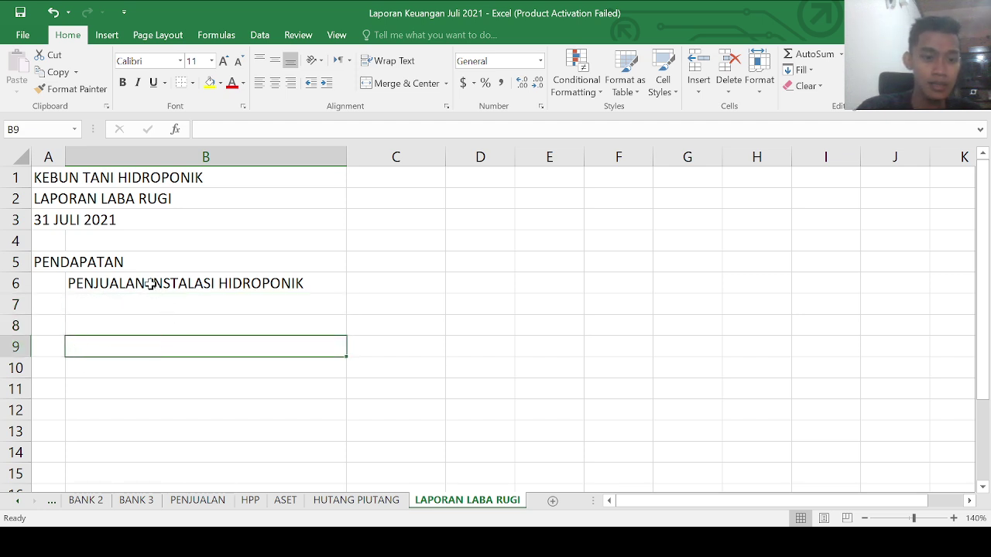
{"action": "key", "text": "Down"}
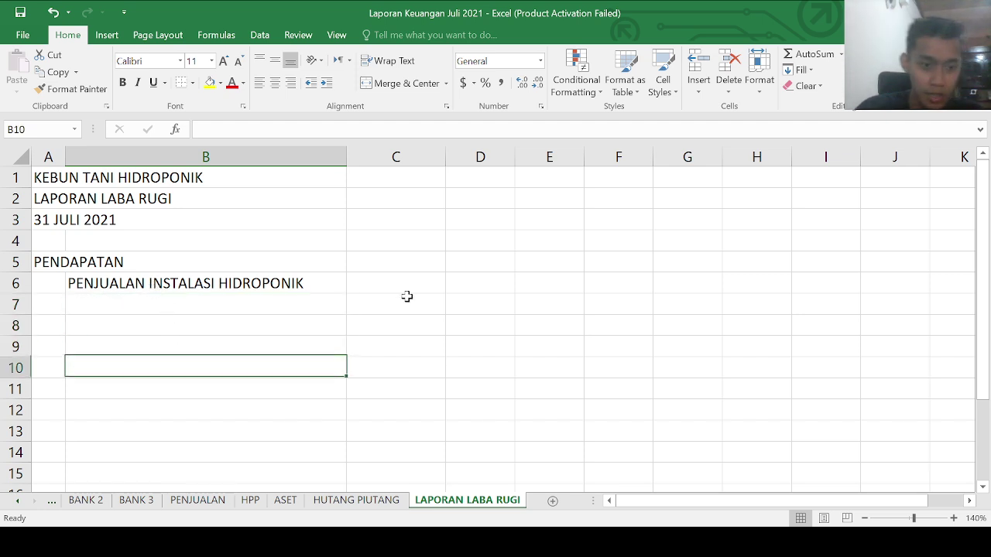
{"action": "key", "text": "Left"}
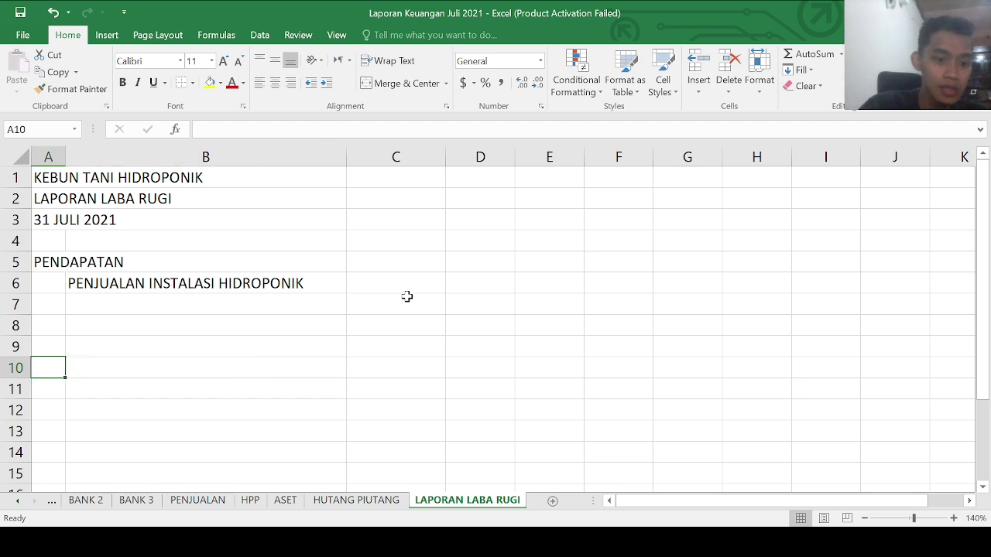
{"action": "type", "text": "TOTAL PENDAPATAN"}
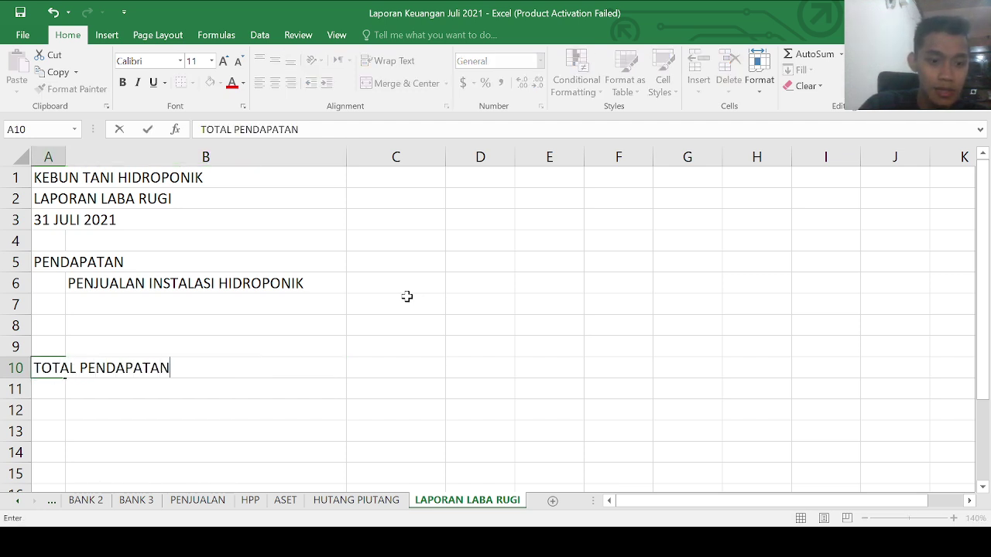
{"action": "key", "text": "Return"}
Step: Total the revenue rows in C10 with the formula =SUM(C6:C9)
{"action": "left_click", "coordinate": [394, 352]}
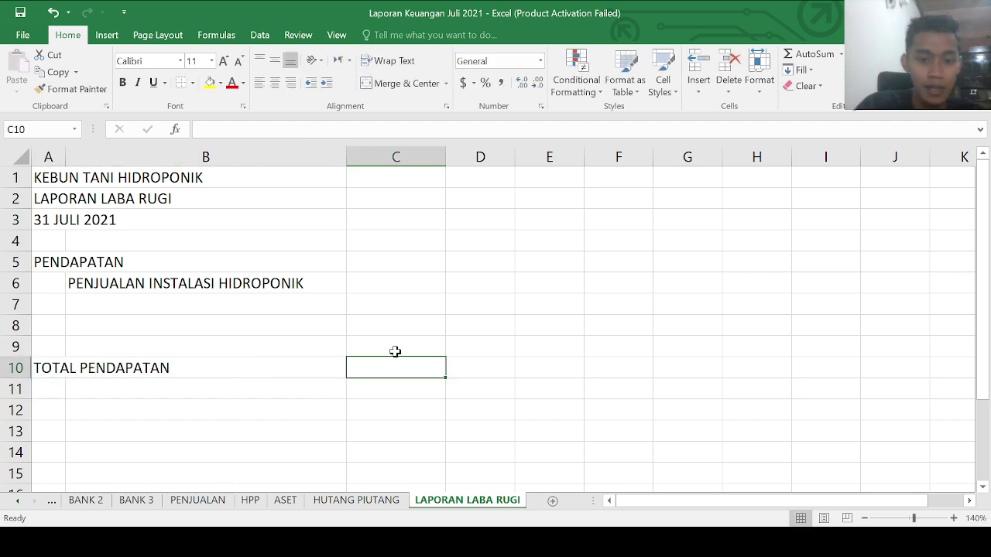
{"action": "left_click", "coordinate": [789, 56]}
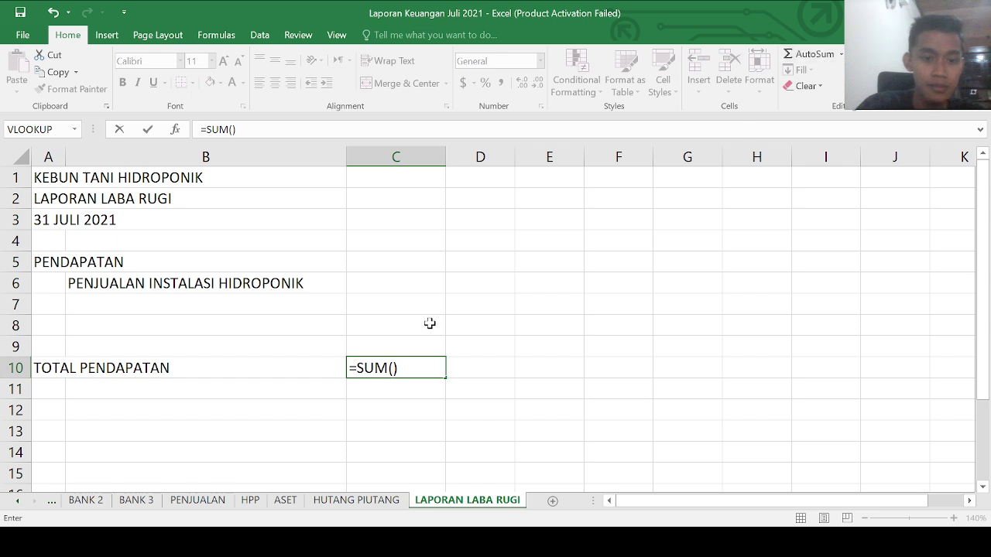
{"action": "left_click_drag", "start_coordinate": [367, 283], "coordinate": [367, 322]}
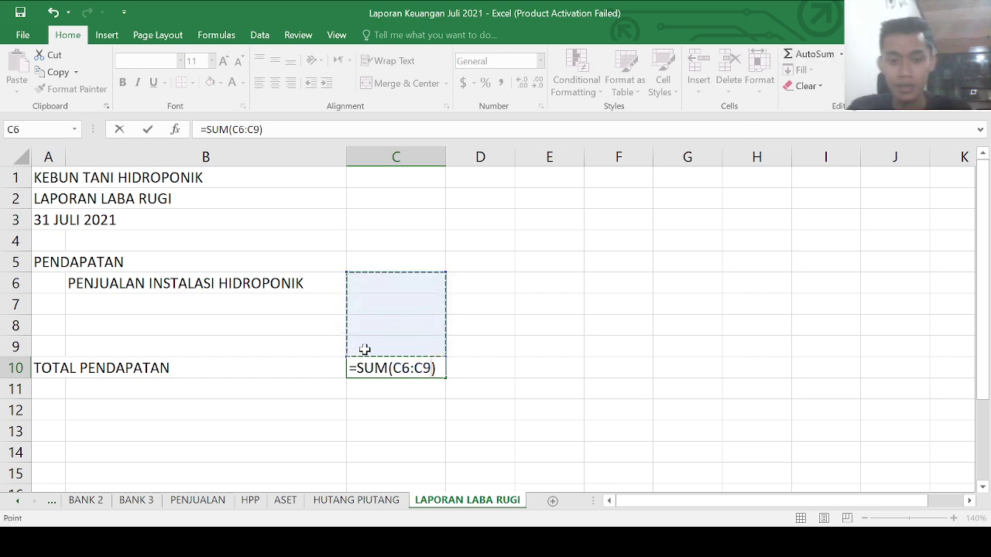
{"action": "key", "text": "Return"}
{"action": "left_click", "coordinate": [389, 276]}
{"action": "left_click", "coordinate": [234, 281]}
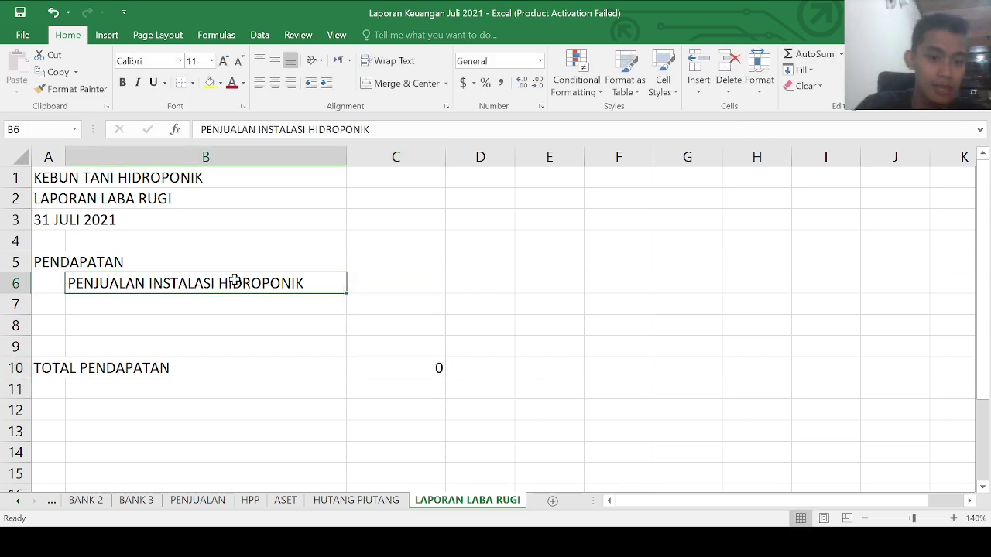
{"action": "left_click", "coordinate": [379, 286]}
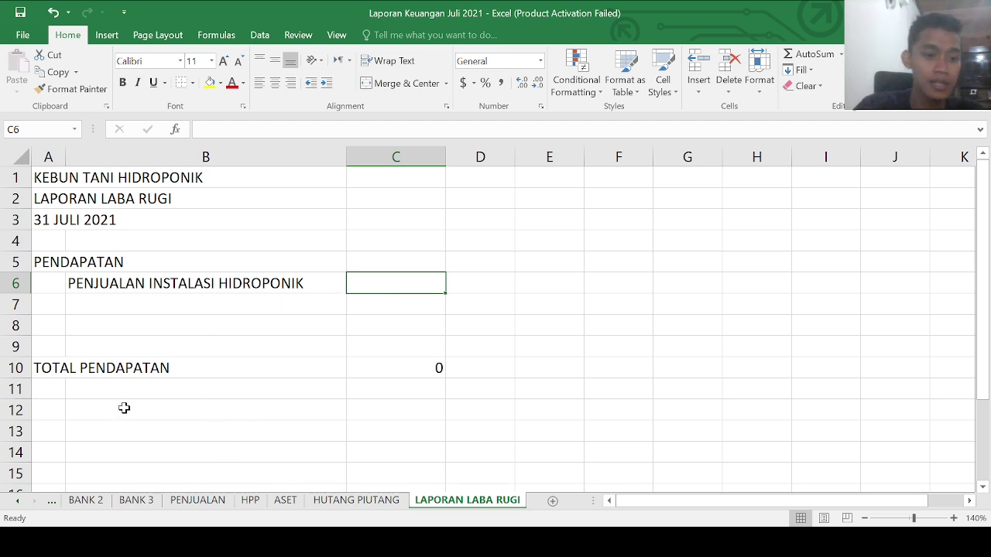
Step: Enter the section heading HARGA POKOK PENJUALAN in A12, one blank row below the revenue total
{"action": "scroll", "coordinate": [124, 408], "scroll_direction": "down", "scroll_amount": 1}
{"action": "left_click", "coordinate": [44, 343]}
{"action": "scroll", "coordinate": [163, 333], "scroll_direction": "up", "scroll_amount": 1}
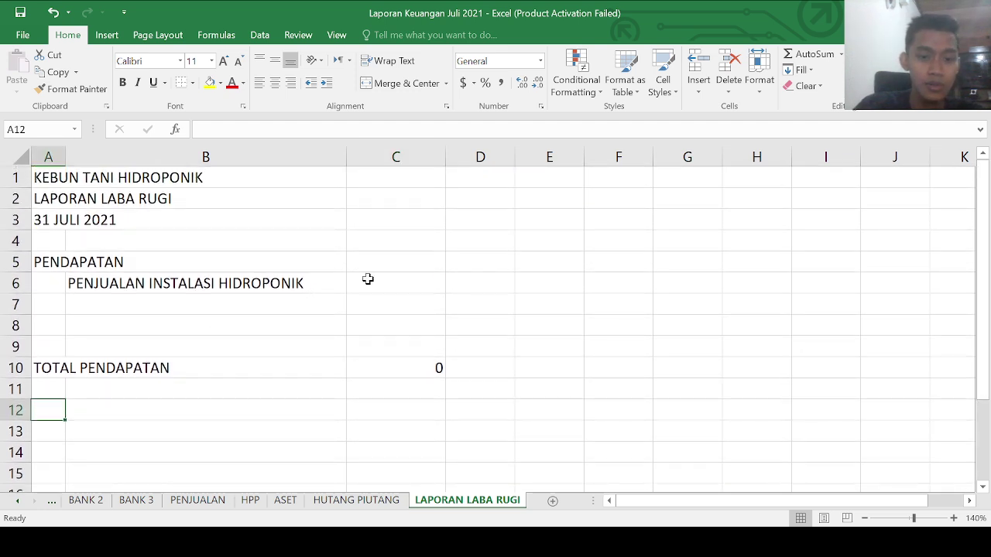
{"action": "scroll", "coordinate": [352, 325], "scroll_direction": "down", "scroll_amount": 1}
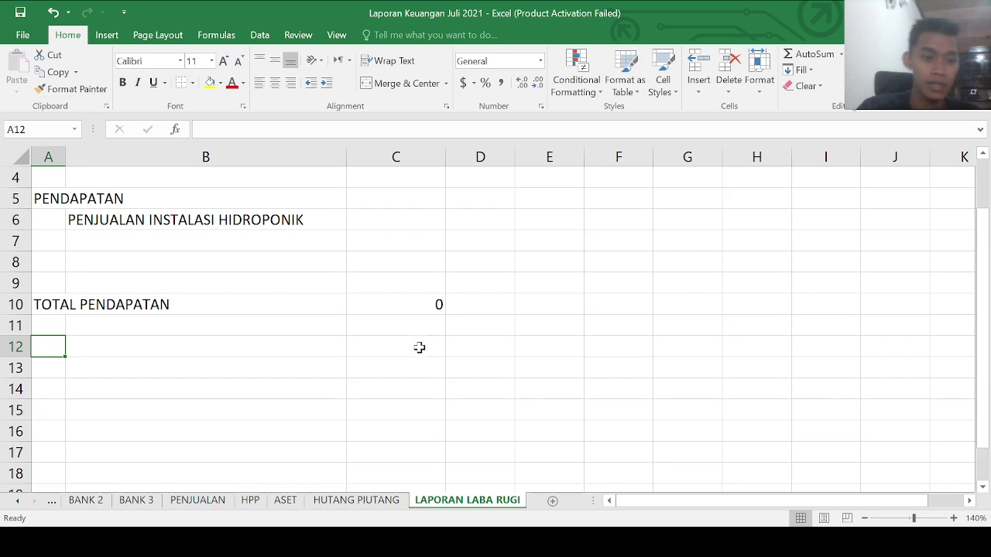
{"action": "type", "text": "H"}
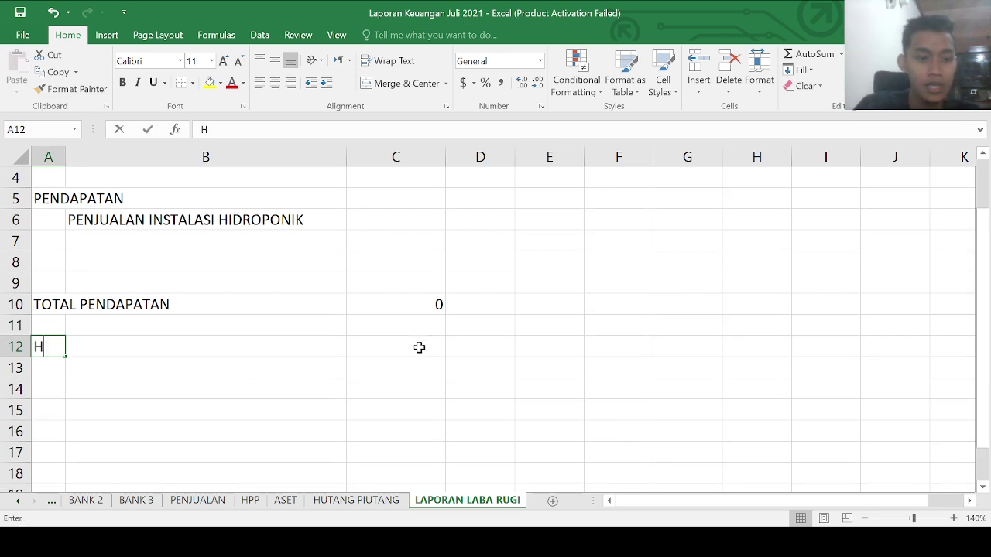
{"action": "type", "text": "ARGA POKO"}
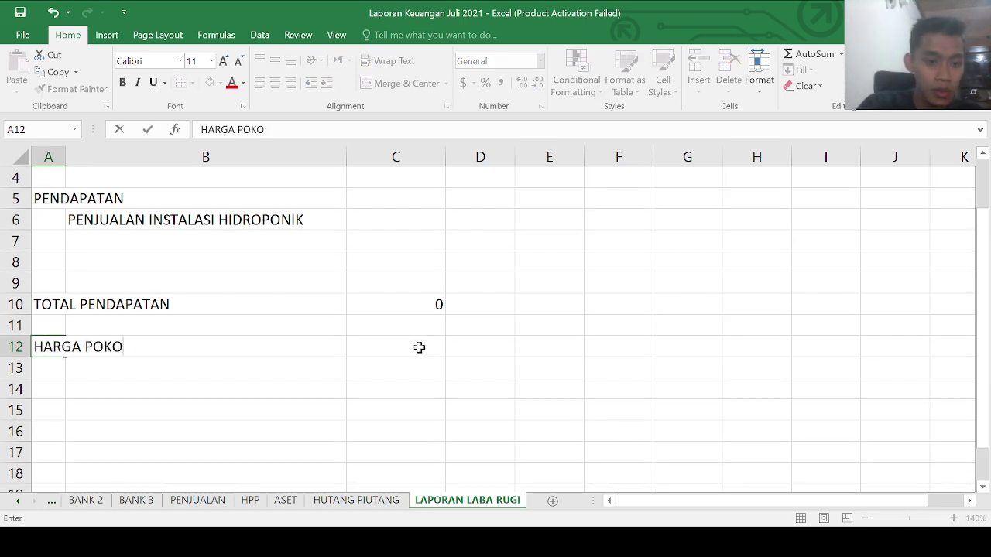
{"action": "type", "text": "K PENJUALAN"}
{"action": "key", "text": "Return"}
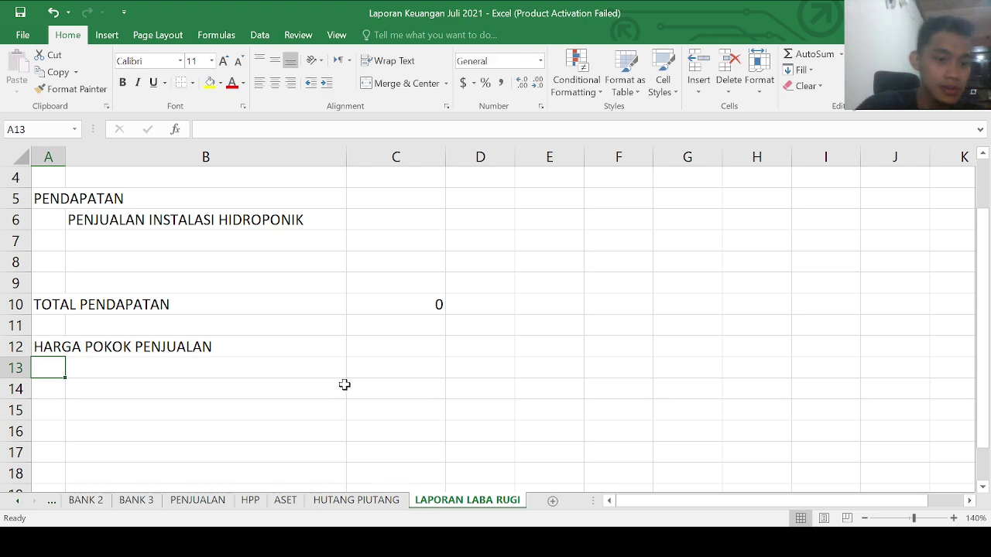
Step: Enter the cost item HPP INSTALASI HIDROPONIK in B13 under the HARGA POKOK PENJUALAN heading
{"action": "left_click", "coordinate": [92, 375]}
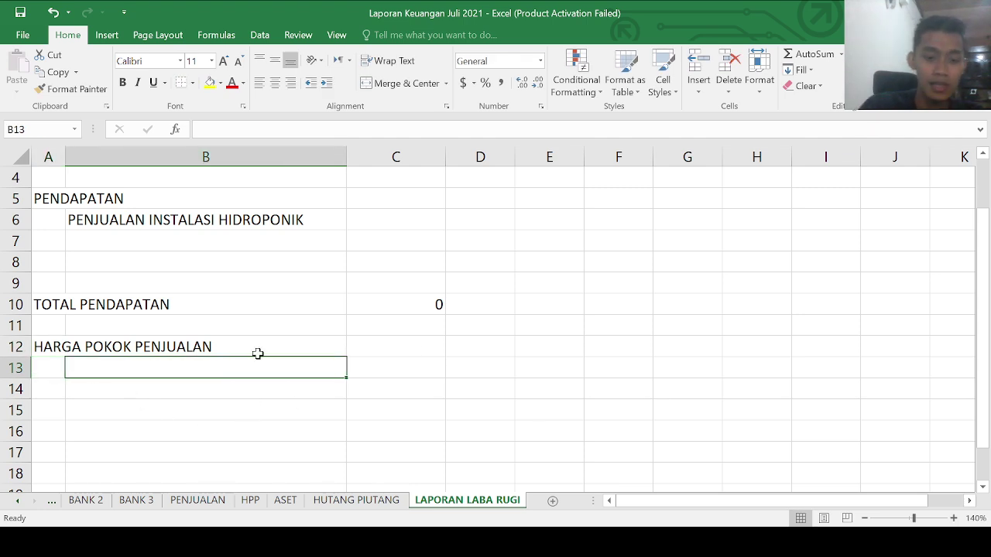
{"action": "type", "text": "HPP IN"}
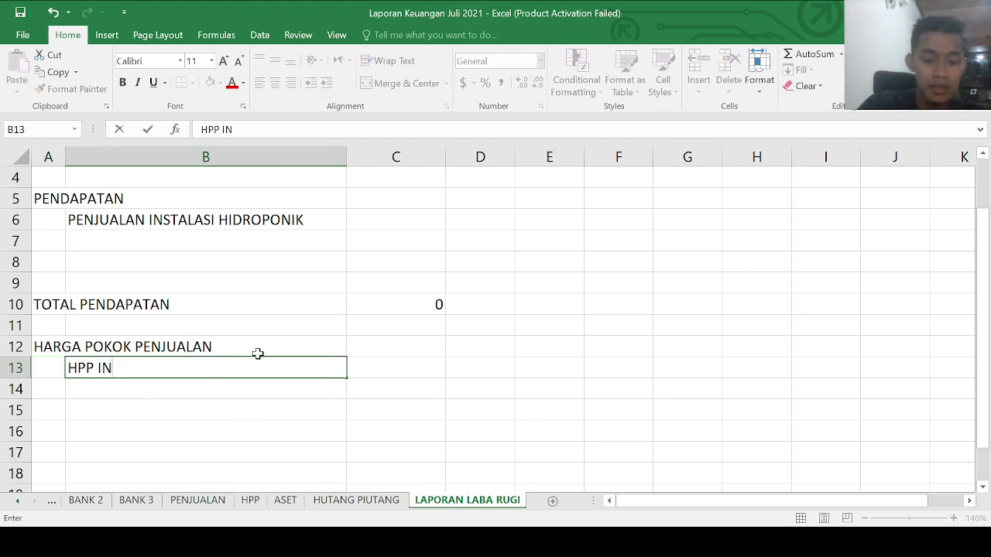
{"action": "type", "text": "STALASI HIDRO"}
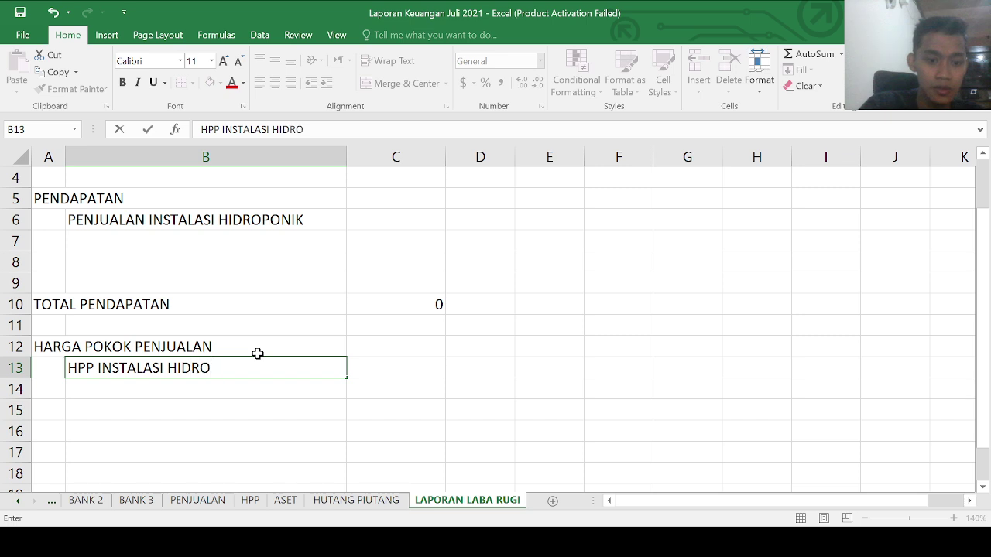
{"action": "type", "text": "PONIK"}
{"action": "key", "text": "Return"}
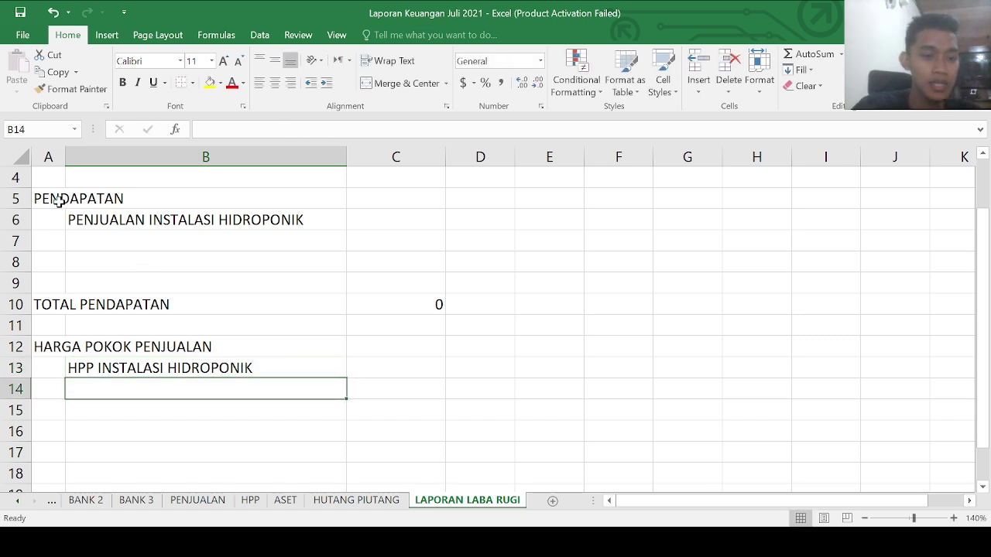
{"action": "left_click_drag", "start_coordinate": [58, 203], "coordinate": [180, 231]}
{"action": "left_click", "coordinate": [177, 220]}
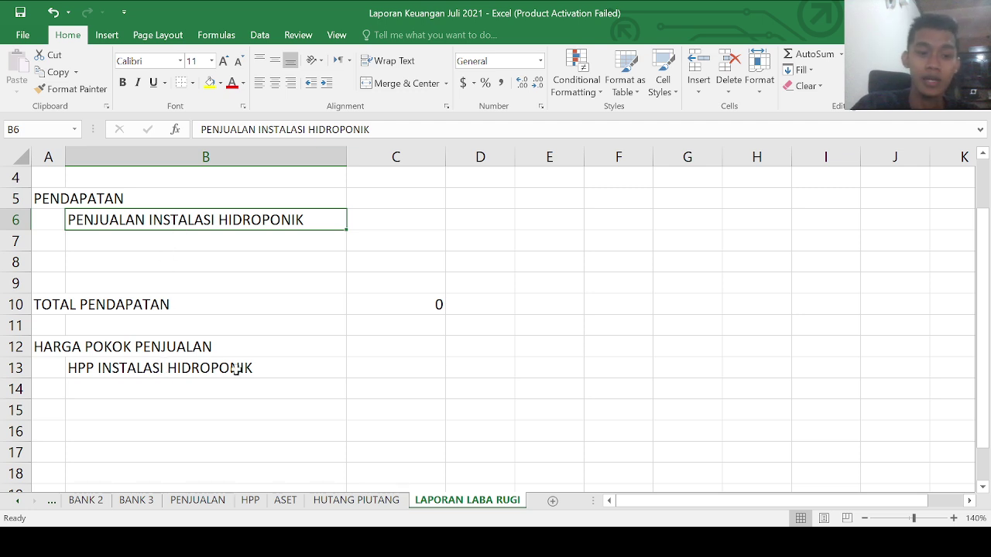
{"action": "left_click", "coordinate": [402, 370]}
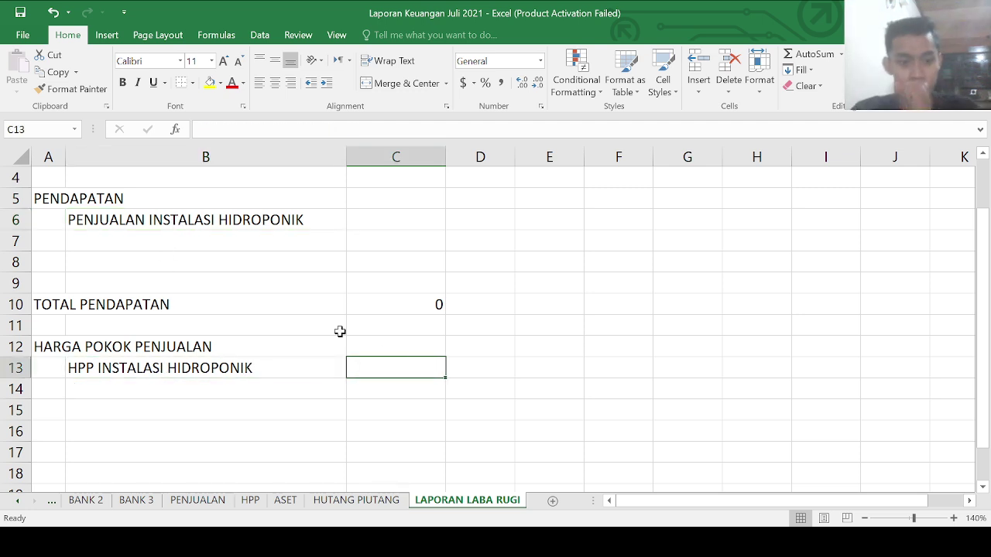
Step: Enter the label TOTAL HPP in A17, leaving spare rows below the HPP item
{"action": "left_click", "coordinate": [44, 411]}
{"action": "scroll", "coordinate": [62, 407], "scroll_direction": "down", "scroll_amount": 1}
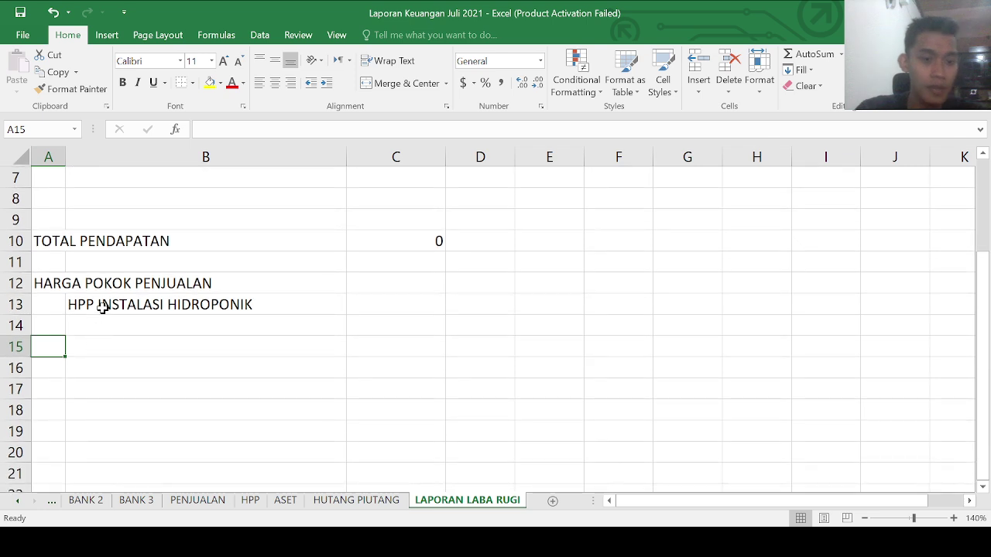
{"action": "left_click", "coordinate": [90, 310]}
{"action": "left_click", "coordinate": [46, 372]}
{"action": "left_click", "coordinate": [51, 387]}
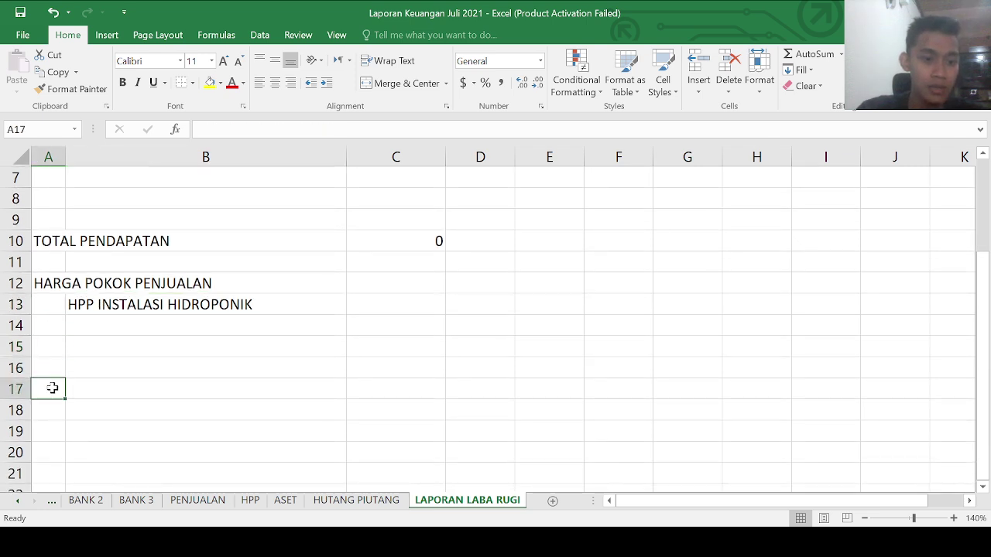
{"action": "type", "text": "TOTAL HPP"}
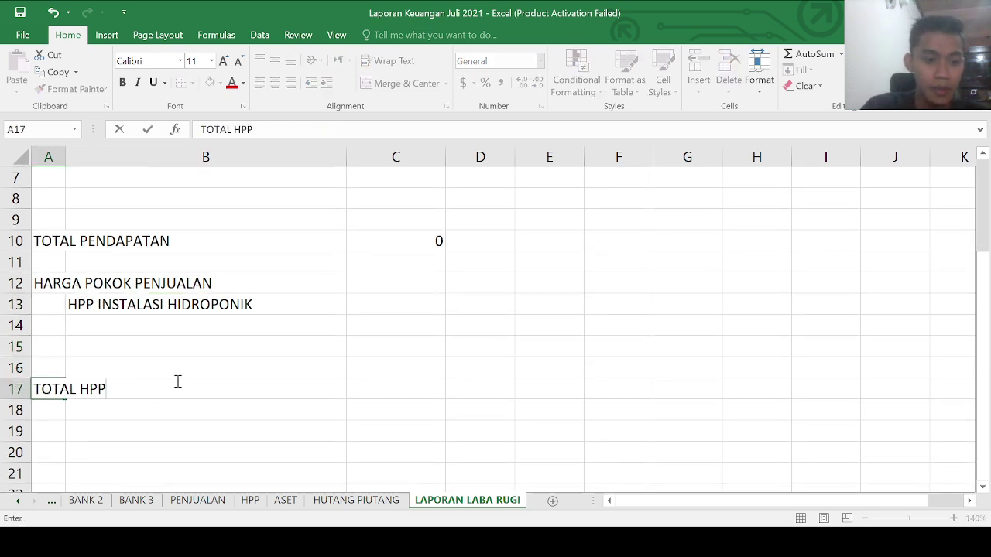
{"action": "key", "text": "Tab"}
Step: Total the HPP rows in C17 with a SUM running from C13 down to the row just above the total
{"action": "key", "text": "Tab"}
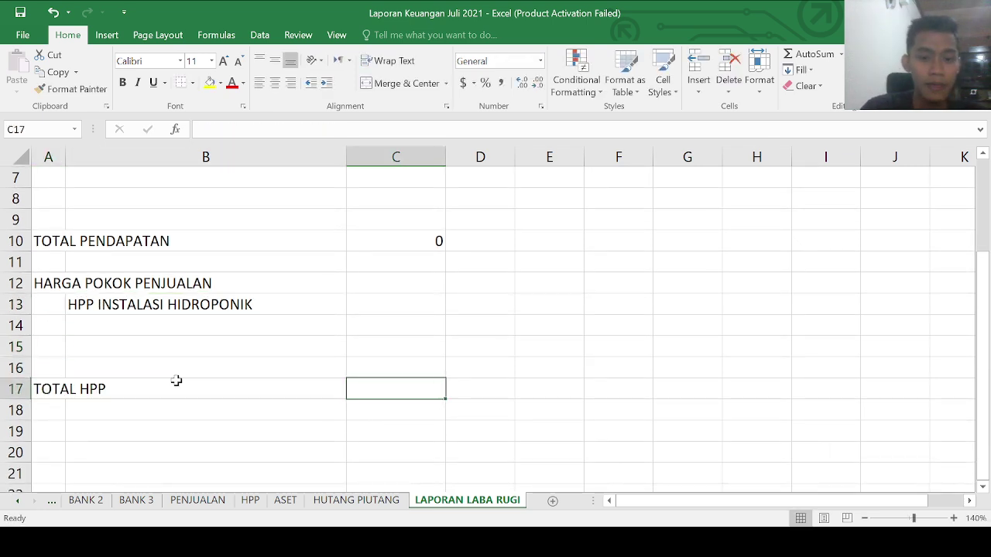
{"action": "left_click", "coordinate": [808, 54]}
{"action": "left_click_drag", "start_coordinate": [369, 302], "coordinate": [373, 377]}
{"action": "key", "text": "Return"}
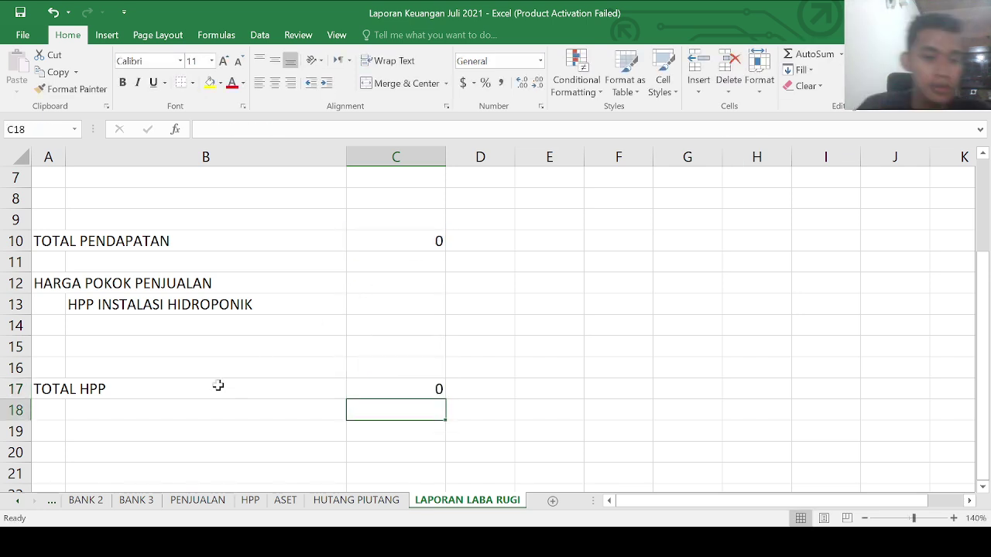
Step: Enter the gross profit label LABA KOTOR in A19, one blank row below TOTAL HPP
{"action": "scroll", "coordinate": [207, 389], "scroll_direction": "down", "scroll_amount": 2}
{"action": "left_click", "coordinate": [55, 320]}
{"action": "scroll", "coordinate": [82, 349], "scroll_direction": "up", "scroll_amount": 4}
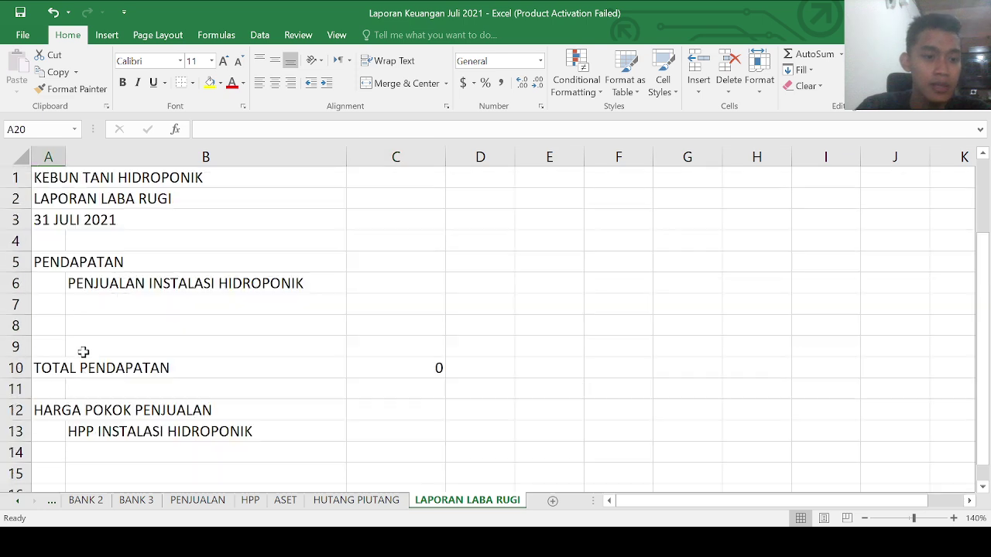
{"action": "scroll", "coordinate": [87, 366], "scroll_direction": "down", "scroll_amount": 2}
{"action": "scroll", "coordinate": [62, 391], "scroll_direction": "down", "scroll_amount": 1}
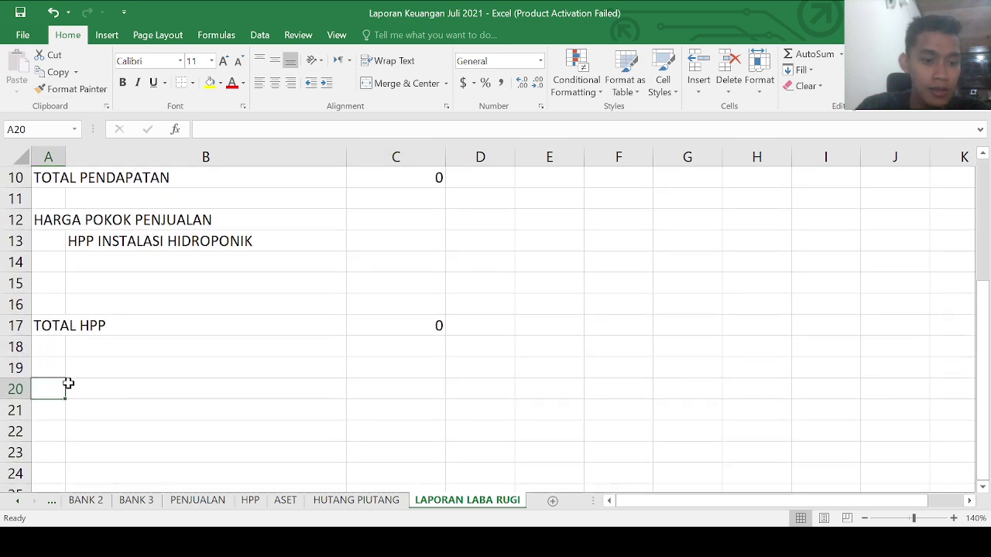
{"action": "left_click", "coordinate": [48, 343]}
{"action": "left_click", "coordinate": [54, 368]}
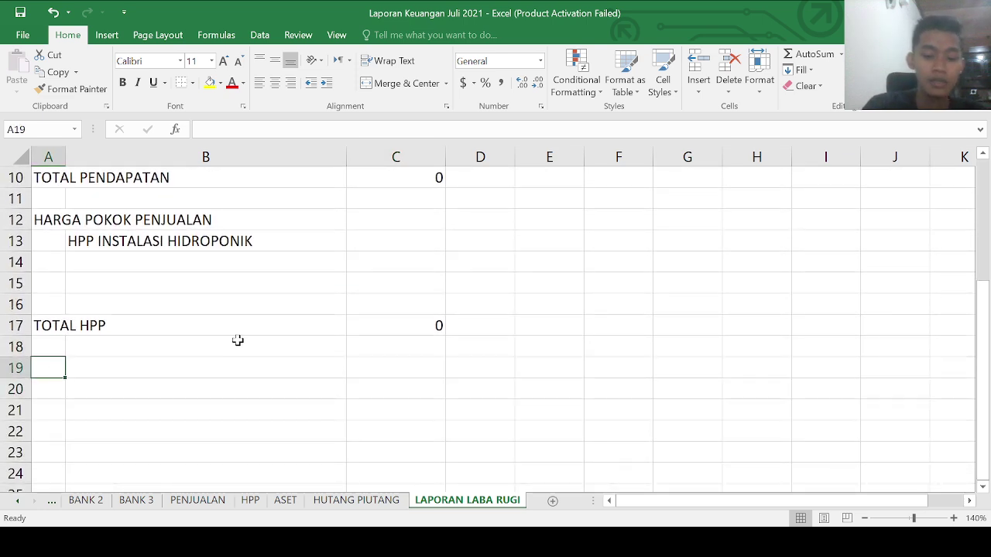
{"action": "type", "text": "LABA KOTOR"}
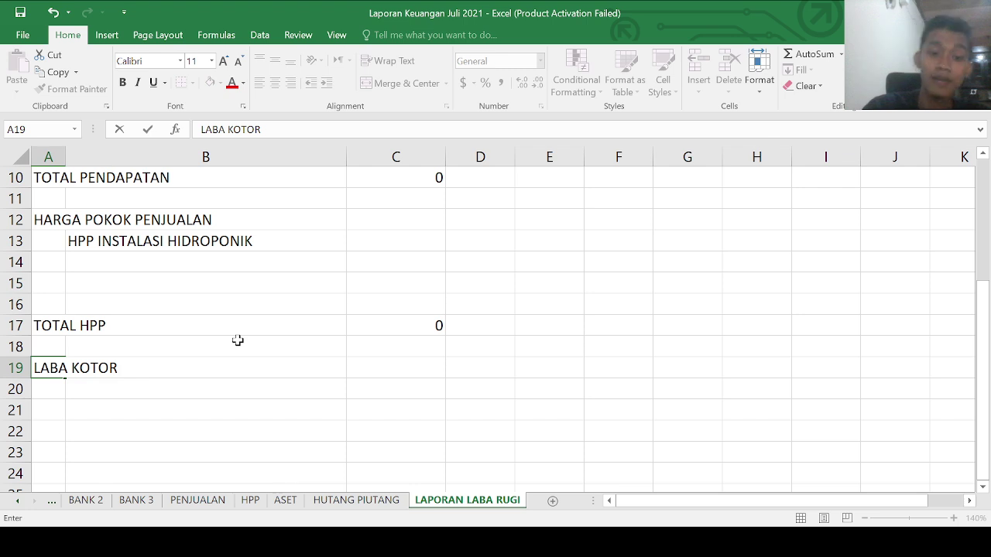
{"action": "key", "text": "Tab"}
Step: Calculate LABA KOTOR in C19 by subtracting TOTAL HPP from TOTAL PENDAPATAN with the formula =C10-C17
{"action": "key", "text": "Tab"}
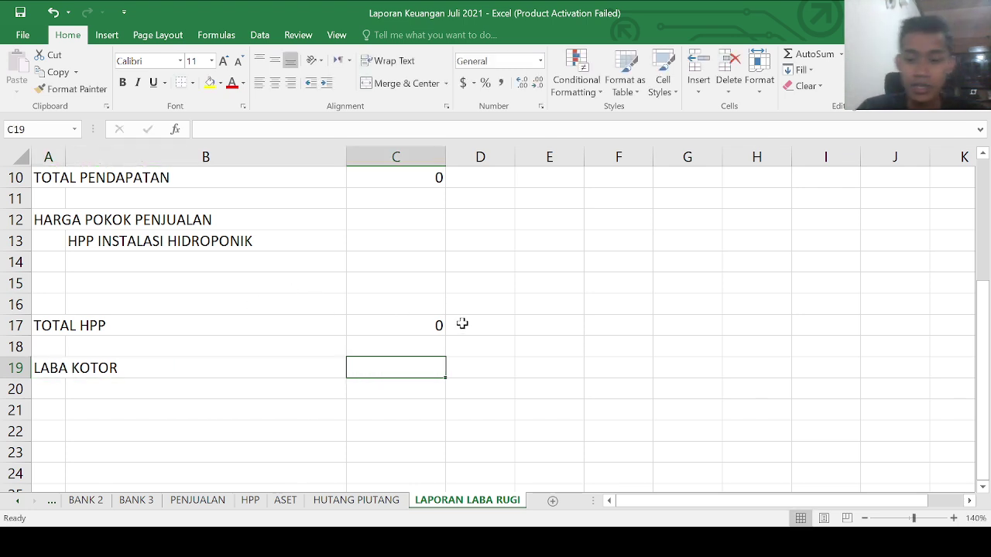
{"action": "type", "text": "="}
{"action": "scroll", "coordinate": [462, 323], "scroll_direction": "up", "scroll_amount": 1}
{"action": "left_click", "coordinate": [403, 236]}
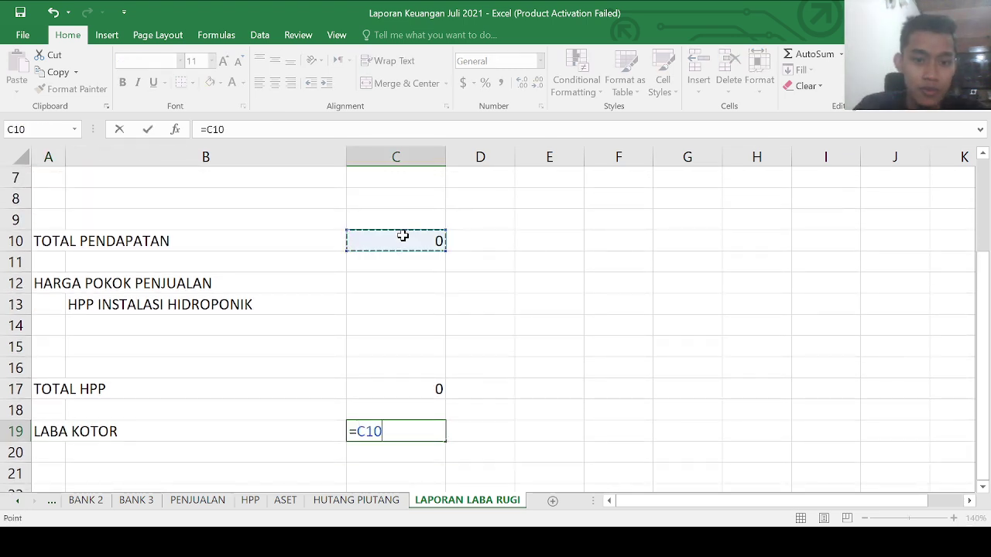
{"action": "type", "text": "-"}
{"action": "left_click", "coordinate": [391, 391]}
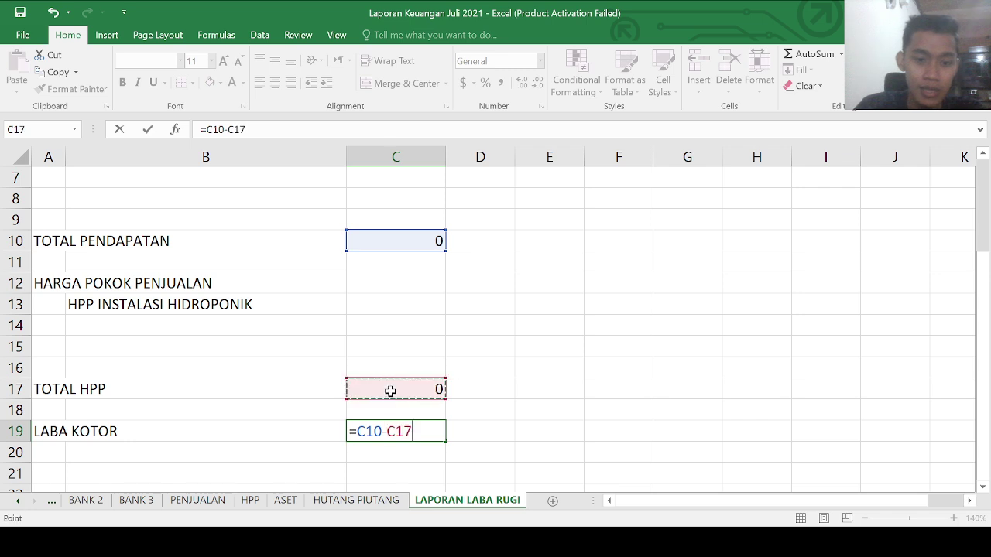
{"action": "key", "text": "Return"}
Step: Enter the operating expense heading BIAYA USAHA in A21, one blank row below LABA KOTOR
{"action": "scroll", "coordinate": [203, 384], "scroll_direction": "down", "scroll_amount": 1}
{"action": "left_click", "coordinate": [46, 408]}
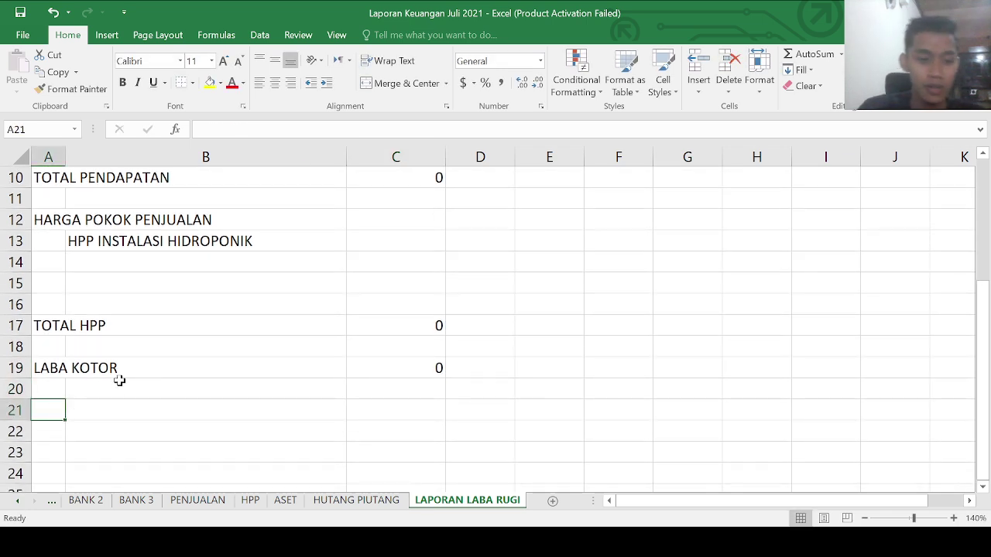
{"action": "key", "text": "Right"}
{"action": "key", "text": "Left"}
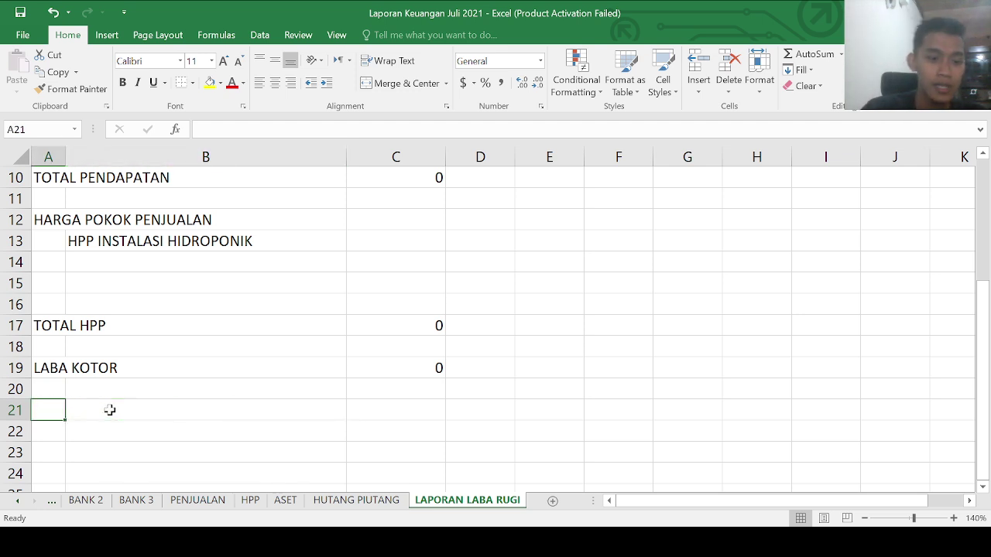
{"action": "scroll", "coordinate": [187, 431], "scroll_direction": "down", "scroll_amount": 1}
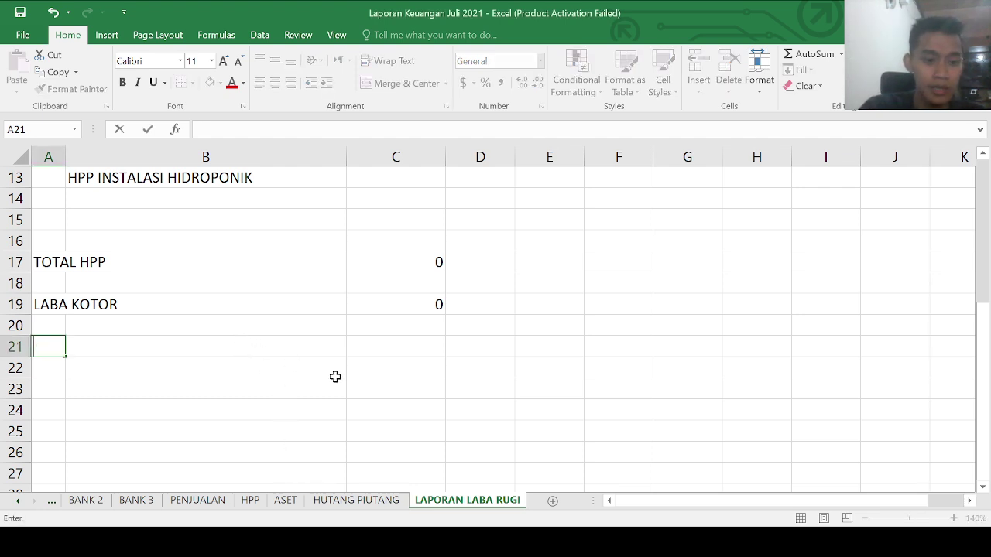
{"action": "type", "text": "YA USAHA"}
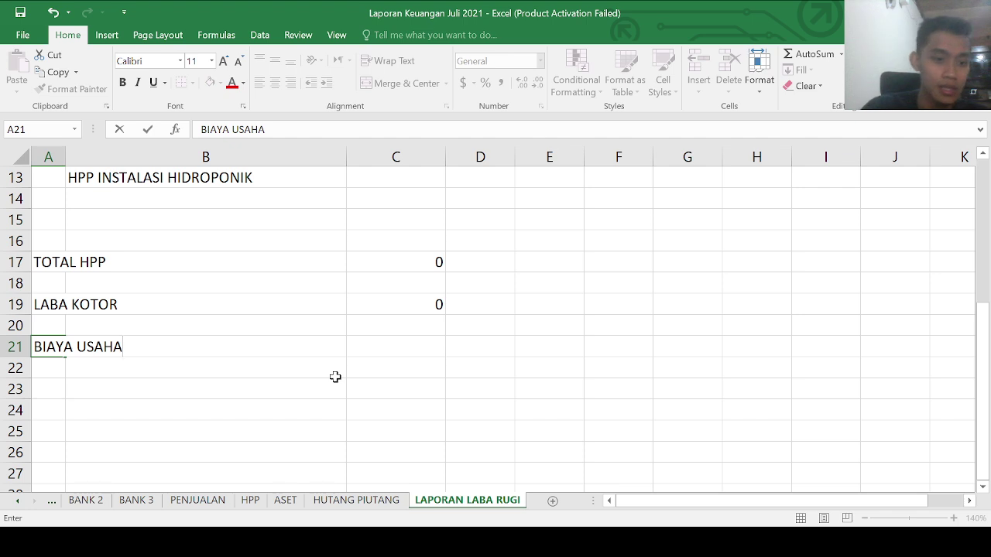
{"action": "key", "text": "Return"}
Step: Link B22, the first item under BIAYA USAHA, to the BIAYA GAJI KANTOR header in G1 of the KAS sheet
{"action": "left_click", "coordinate": [335, 377]}
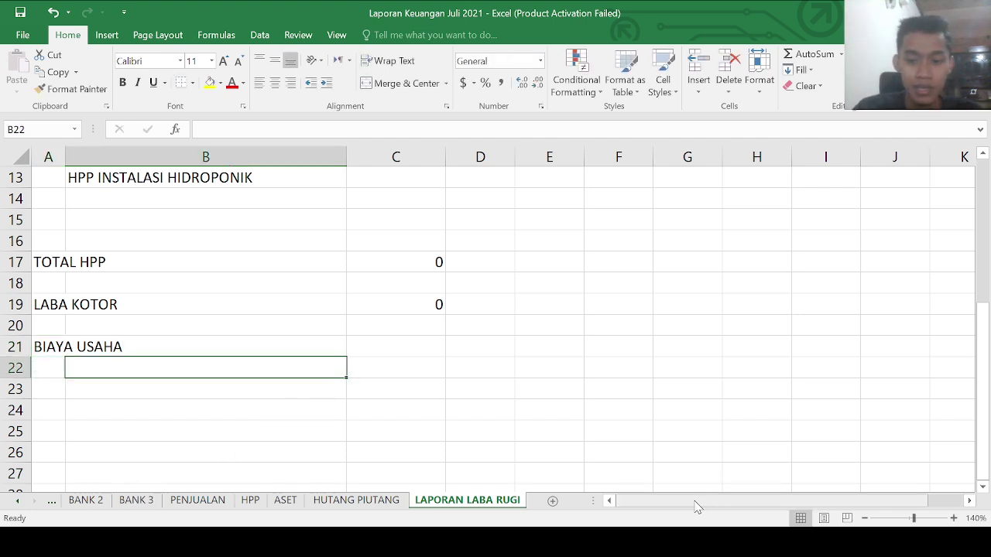
{"action": "left_click", "coordinate": [15, 507]}
{"action": "left_click", "coordinate": [15, 507]}
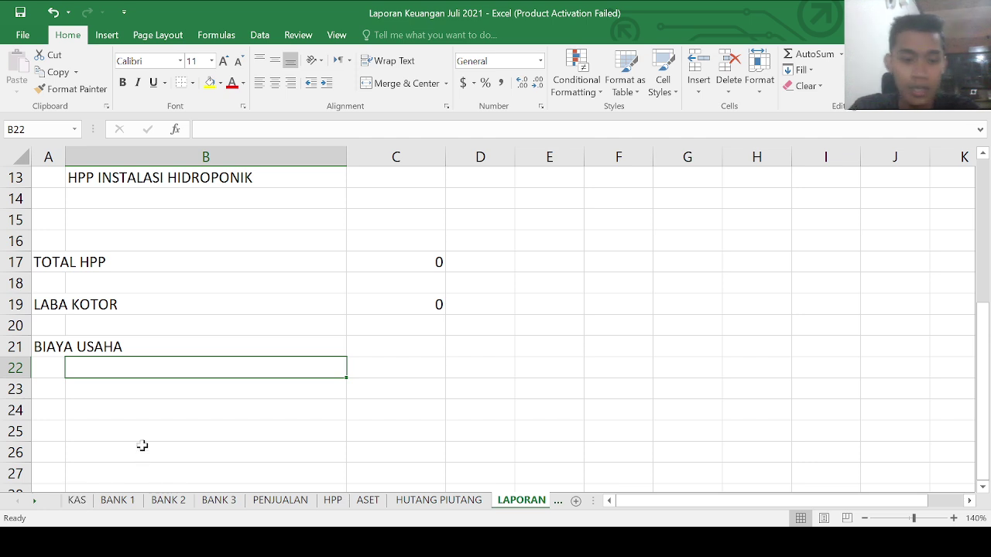
{"action": "type", "text": "="}
{"action": "left_click", "coordinate": [84, 503]}
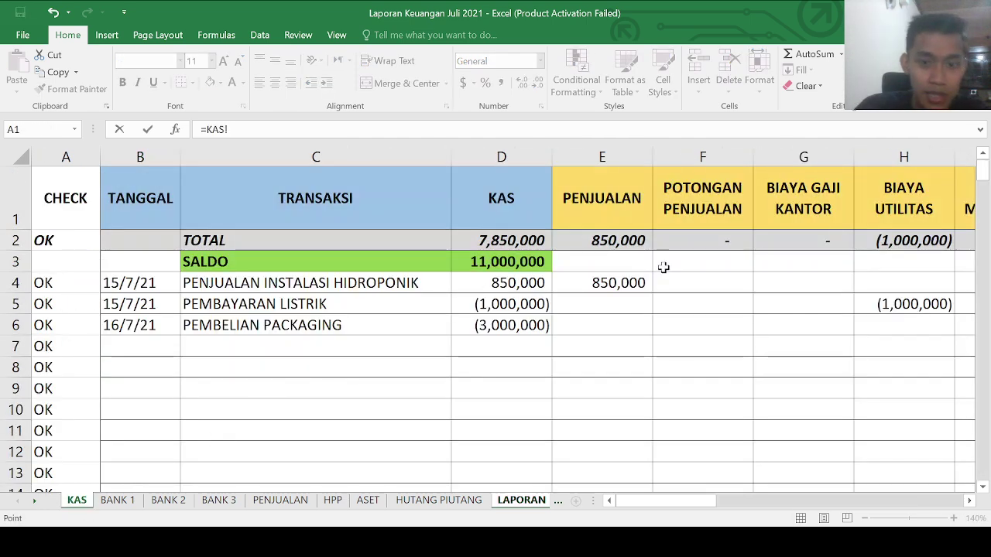
{"action": "left_click_drag", "start_coordinate": [650, 501], "coordinate": [673, 502]}
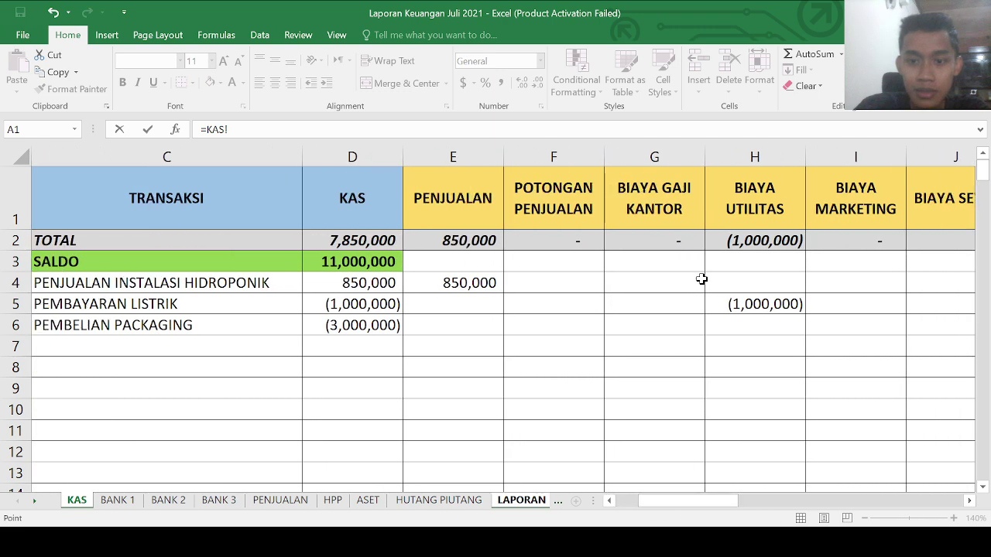
{"action": "left_click", "coordinate": [653, 193]}
{"action": "key", "text": "Return"}
Step: Check the POTONGAN PENJUALAN header on the KAS sheet and insert a blank row at row 9 of the profit and loss report, above TOTAL PENDAPATAN
{"action": "scroll", "coordinate": [208, 343], "scroll_direction": "up", "scroll_amount": 4}
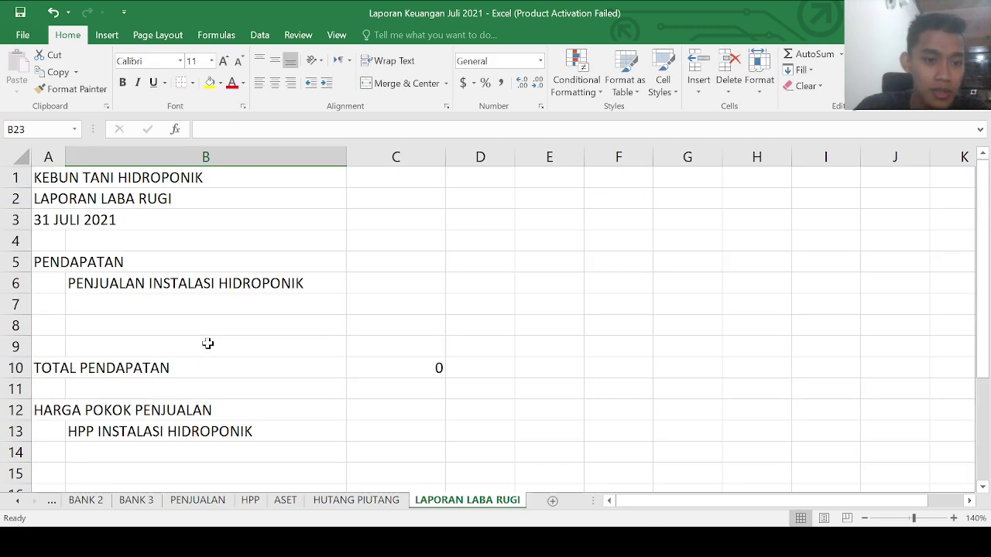
{"action": "left_click", "coordinate": [16, 507]}
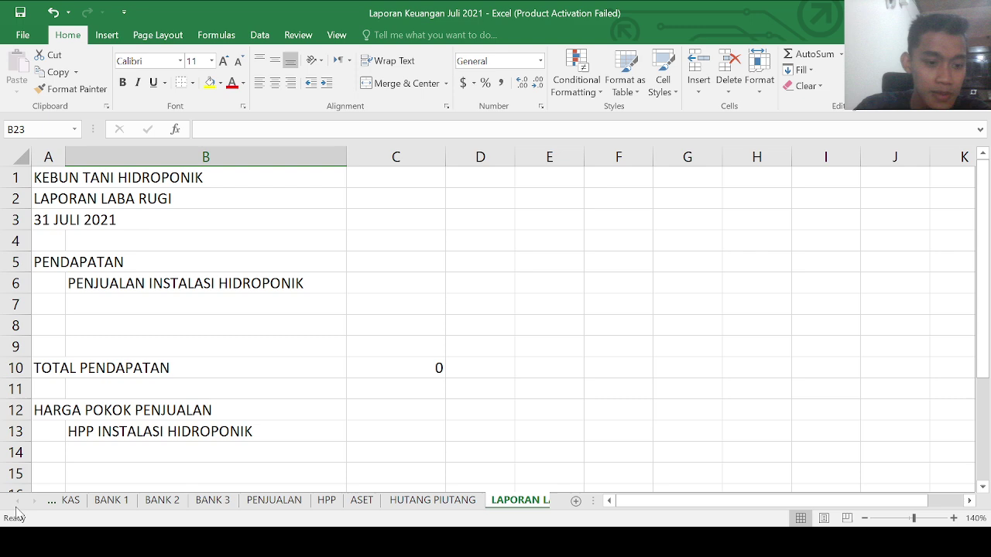
{"action": "left_click", "coordinate": [77, 500]}
{"action": "left_click", "coordinate": [562, 205]}
{"action": "left_click", "coordinate": [523, 501]}
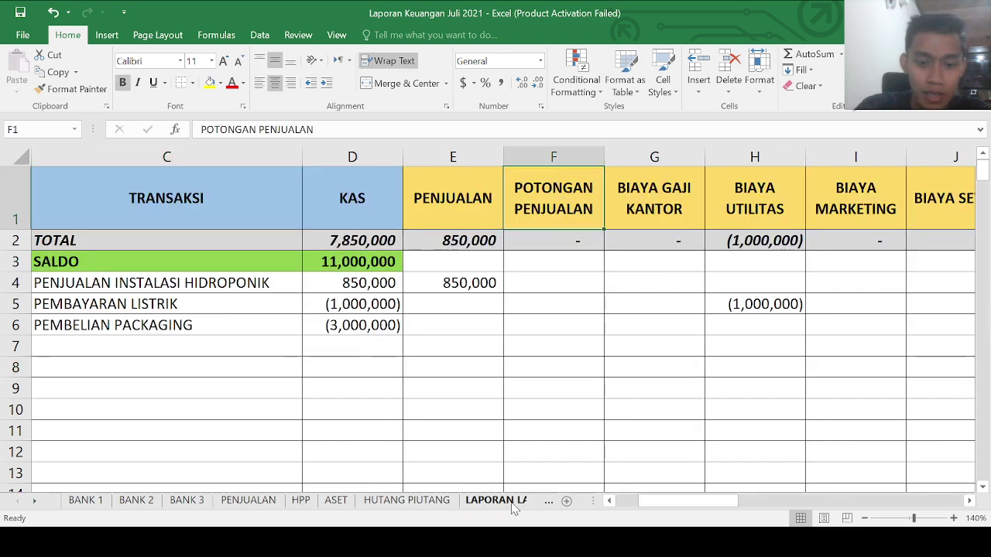
{"action": "left_click", "coordinate": [107, 286]}
{"action": "left_click", "coordinate": [103, 341]}
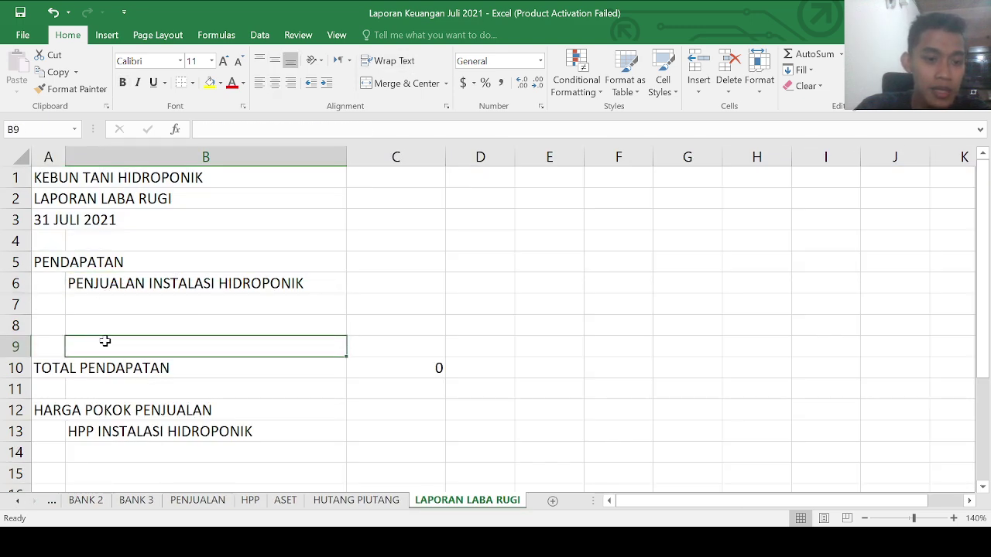
{"action": "scroll", "coordinate": [103, 341], "scroll_direction": "down", "scroll_amount": 1}
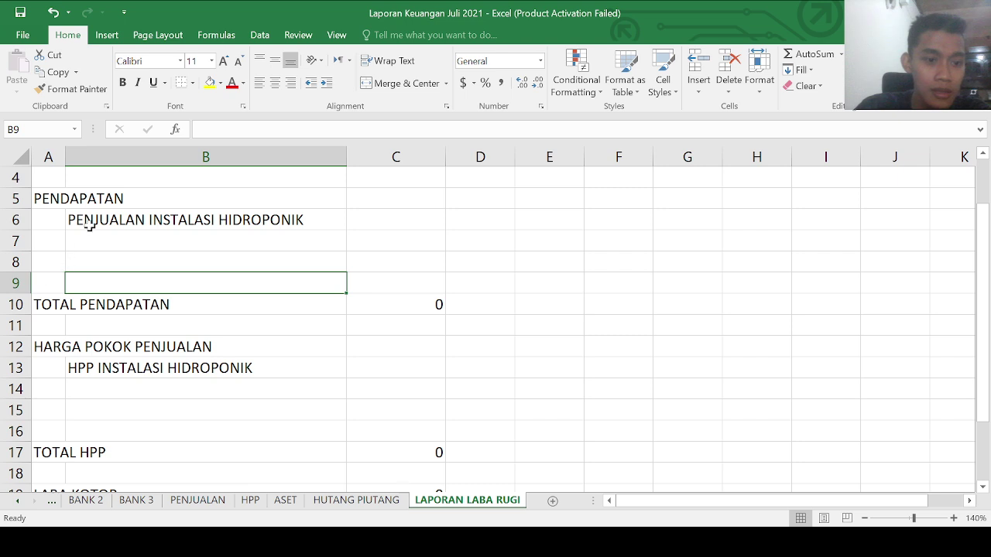
{"action": "left_click", "coordinate": [89, 225]}
{"action": "left_click", "coordinate": [84, 257]}
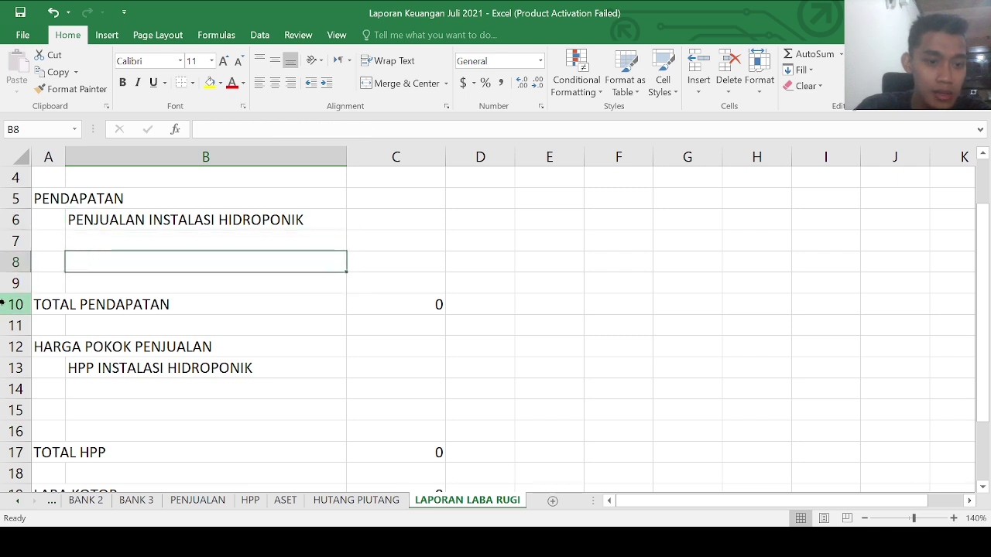
{"action": "left_click", "coordinate": [2, 285]}
{"action": "key", "text": "ctrl+shift+plus"}
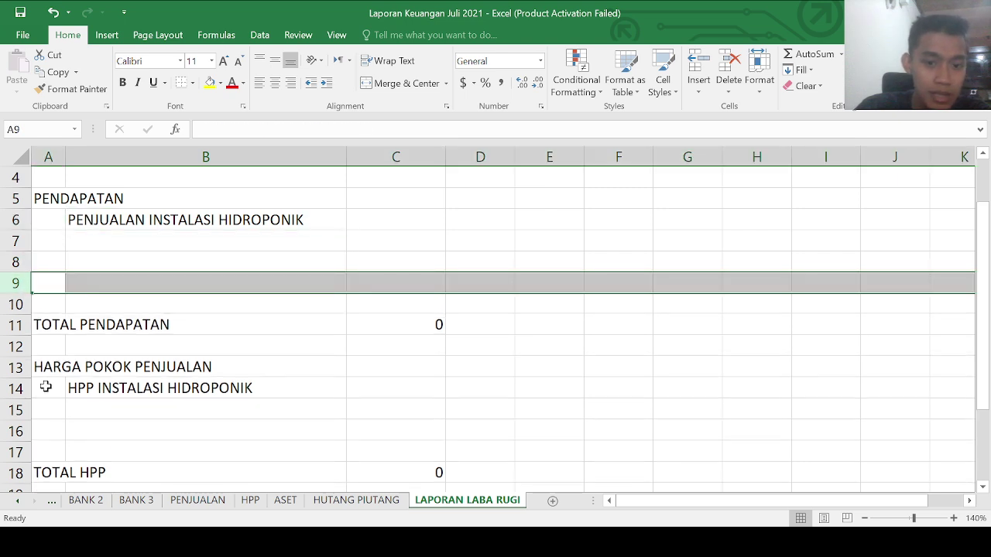
Step: Check that the TOTAL PENDAPATAN formula in C11 sums all revenue rows, C6:C10
{"action": "left_click", "coordinate": [79, 300]}
{"action": "left_click", "coordinate": [441, 327]}
{"action": "key", "text": "alt+equal"}
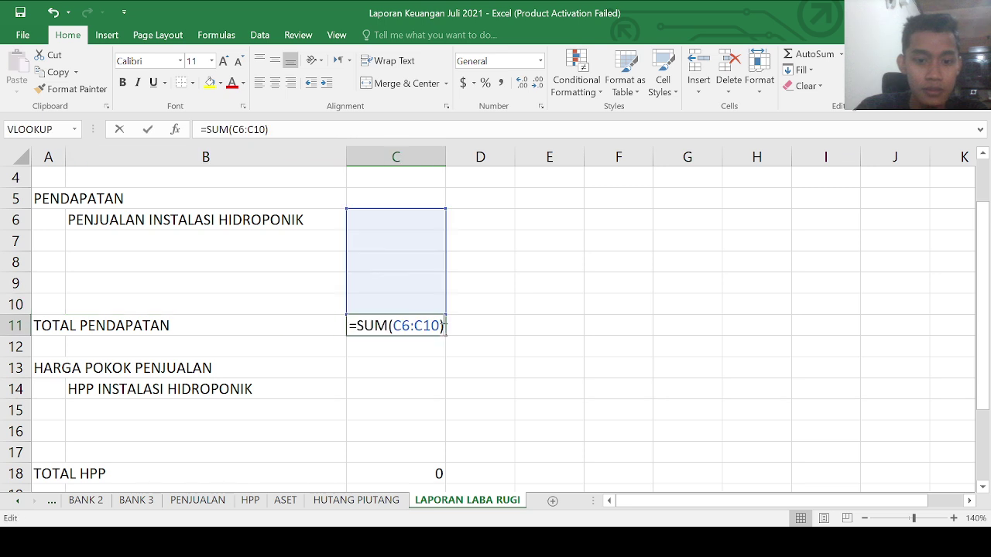
{"action": "key", "text": "Return"}
Step: Enter the sales discount item POTONGAN PENJUALAN in B10, directly above TOTAL PENDAPATAN
{"action": "left_click", "coordinate": [149, 301]}
{"action": "type", "text": "D"}
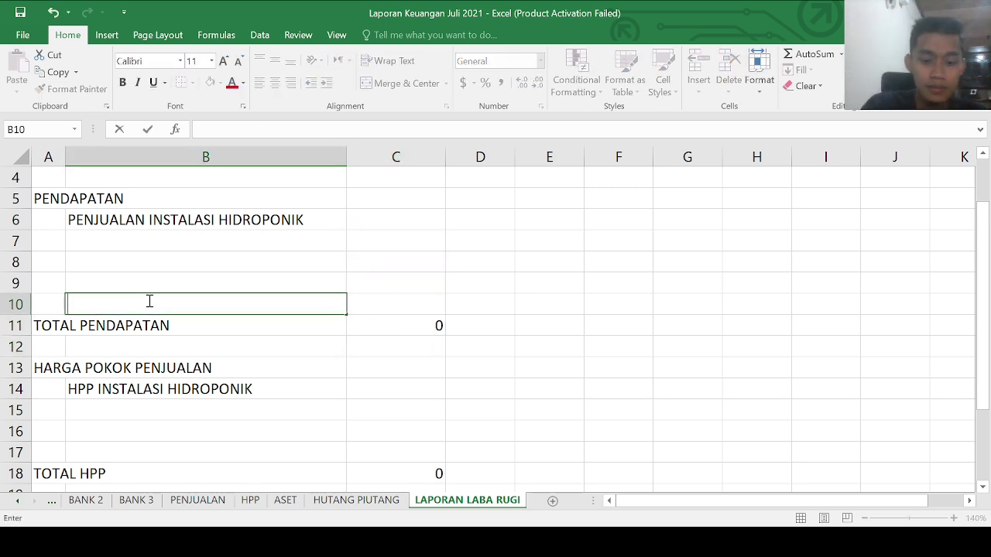
{"action": "type", "text": "POTONGAN PENJUAL"}
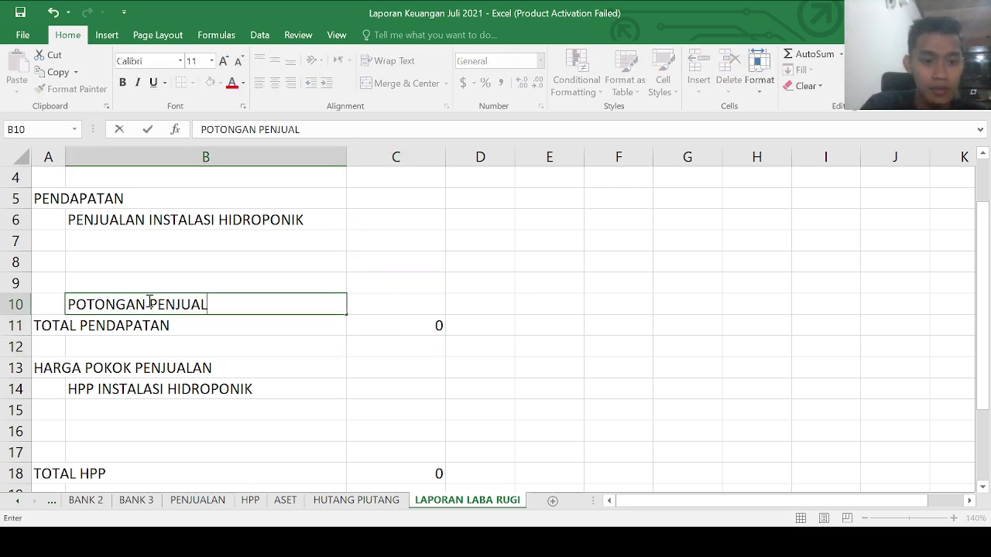
{"action": "type", "text": "AN"}
{"action": "key", "text": "Return"}
{"action": "key", "text": "Up"}
{"action": "key", "text": "Right"}
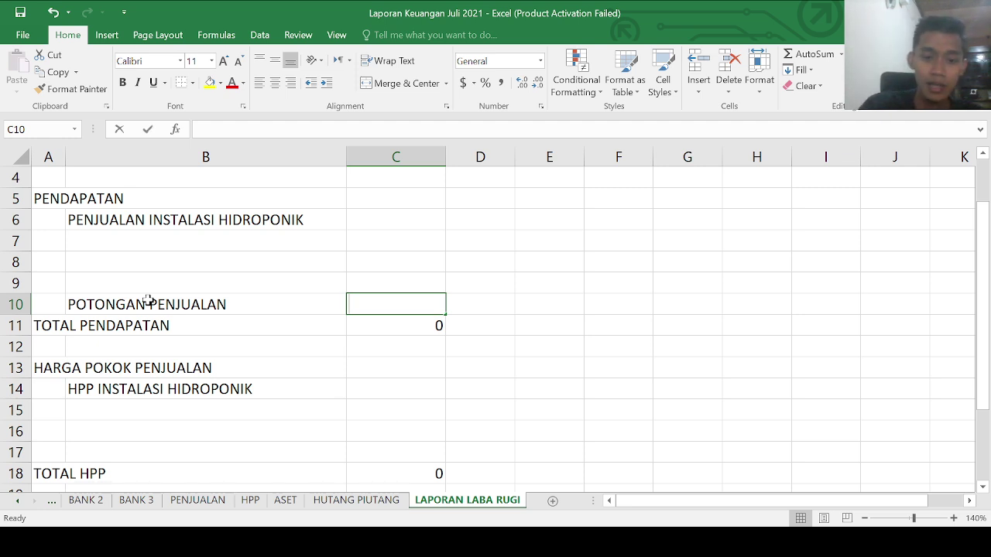
{"action": "type", "text": "0"}
{"action": "key", "text": "Return"}
{"action": "key", "text": "Up"}
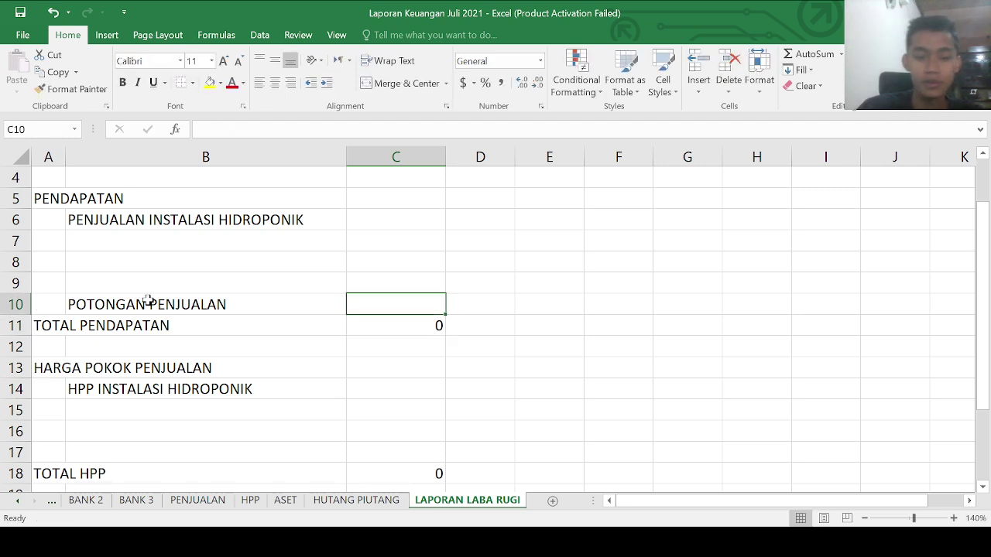
Step: Link B24, below BIAYA GAJI KANTOR, to the BIAYA UTILITAS header in H1 of the KAS sheet
{"action": "left_click", "coordinate": [132, 323]}
{"action": "scroll", "coordinate": [142, 349], "scroll_direction": "down", "scroll_amount": 2}
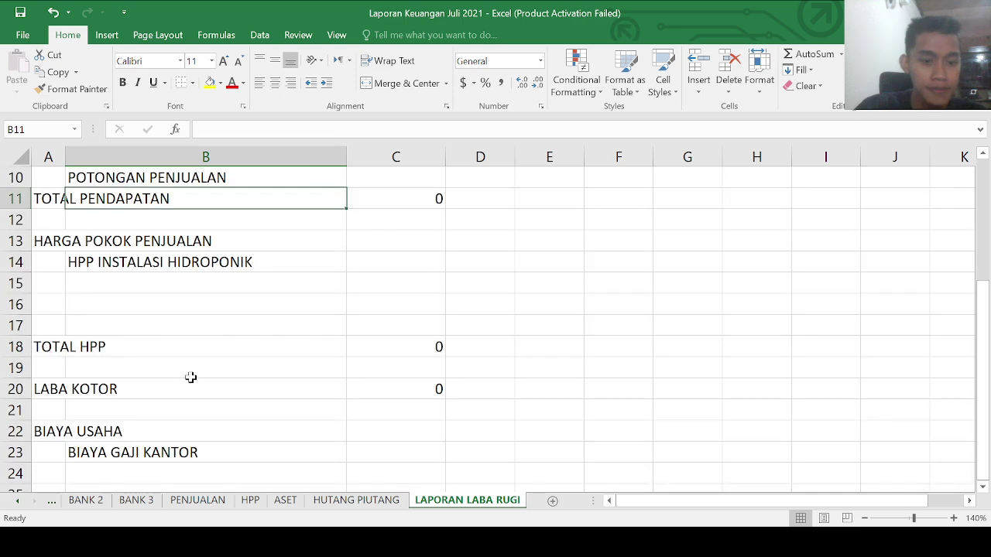
{"action": "scroll", "coordinate": [255, 418], "scroll_direction": "down", "scroll_amount": 1}
{"action": "left_click", "coordinate": [128, 393]}
{"action": "left_click", "coordinate": [124, 414]}
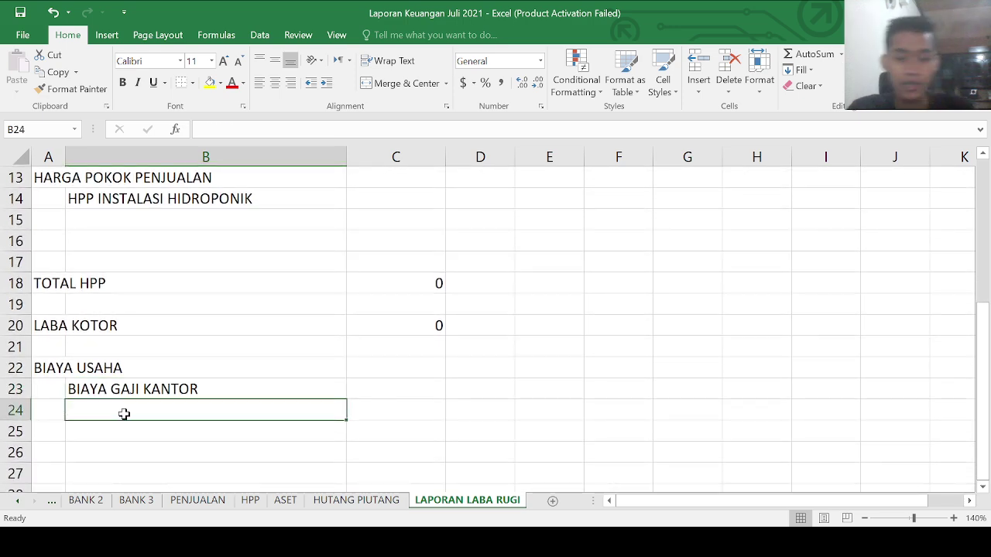
{"action": "type", "text": "="}
{"action": "left_click", "coordinate": [51, 500]}
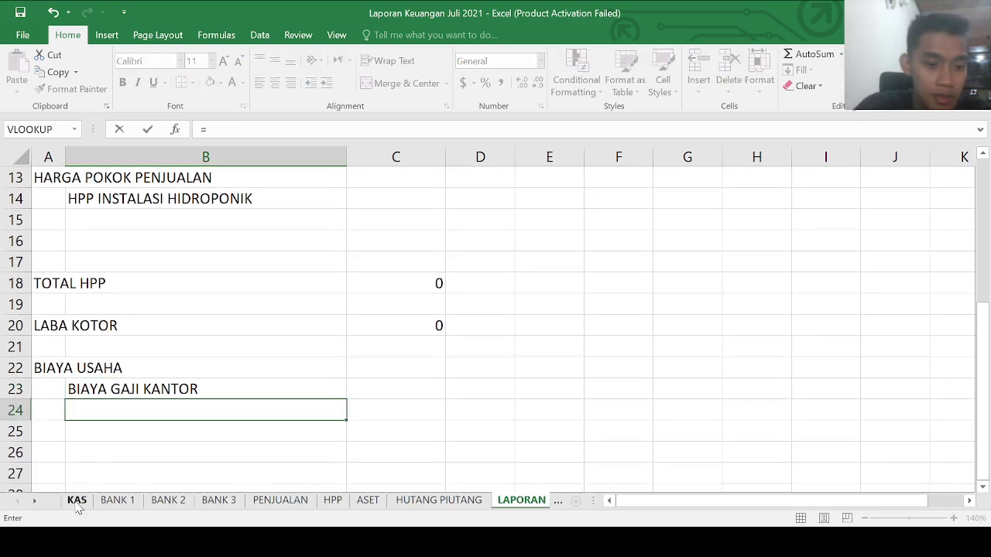
{"action": "left_click", "coordinate": [77, 501]}
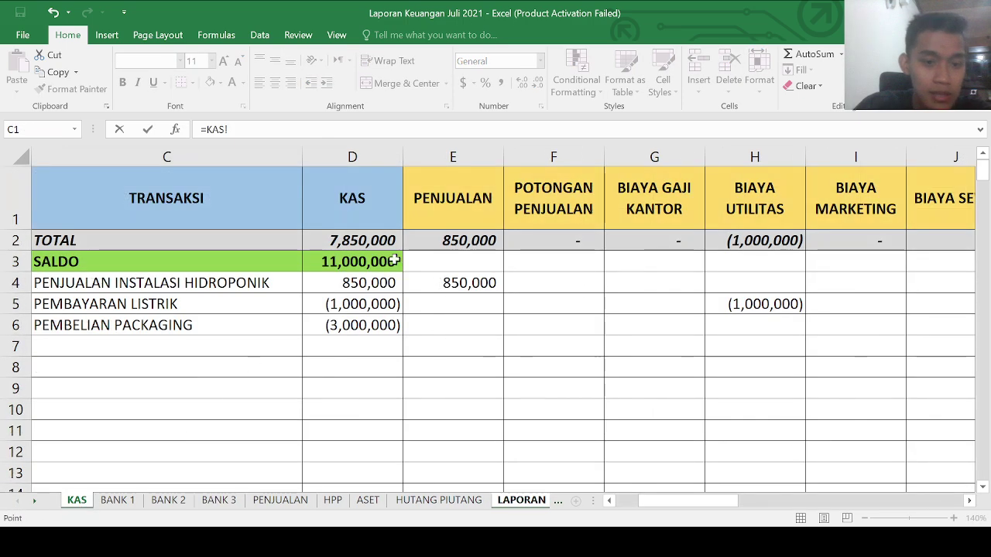
{"action": "left_click", "coordinate": [752, 208]}
{"action": "key", "text": "Return"}
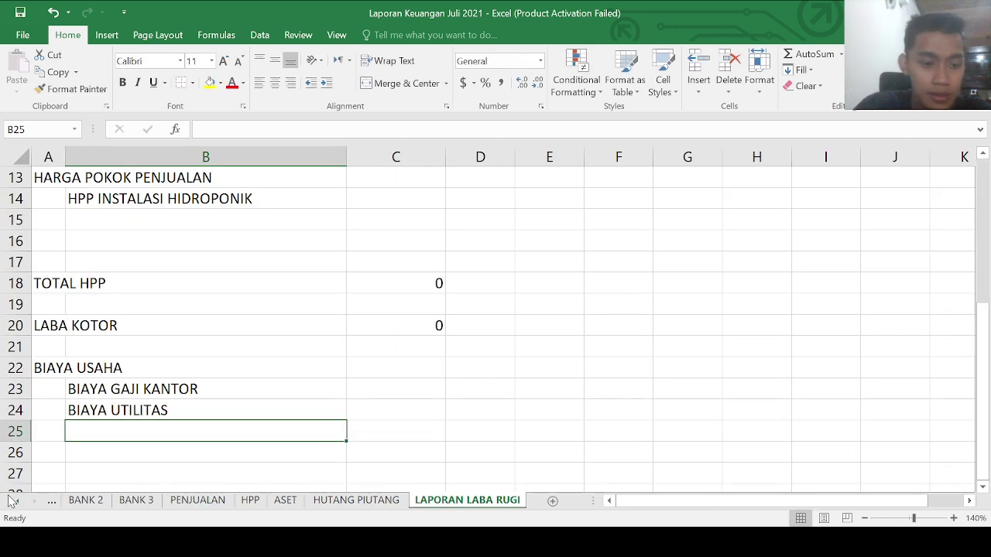
Step: Show more of the sheet names and link B25 to the BIAYA MARKETING header in I1 of the KAS sheet
{"action": "left_click", "coordinate": [13, 501]}
{"action": "left_click_drag", "start_coordinate": [595, 506], "coordinate": [709, 503]}
{"action": "type", "text": "="}
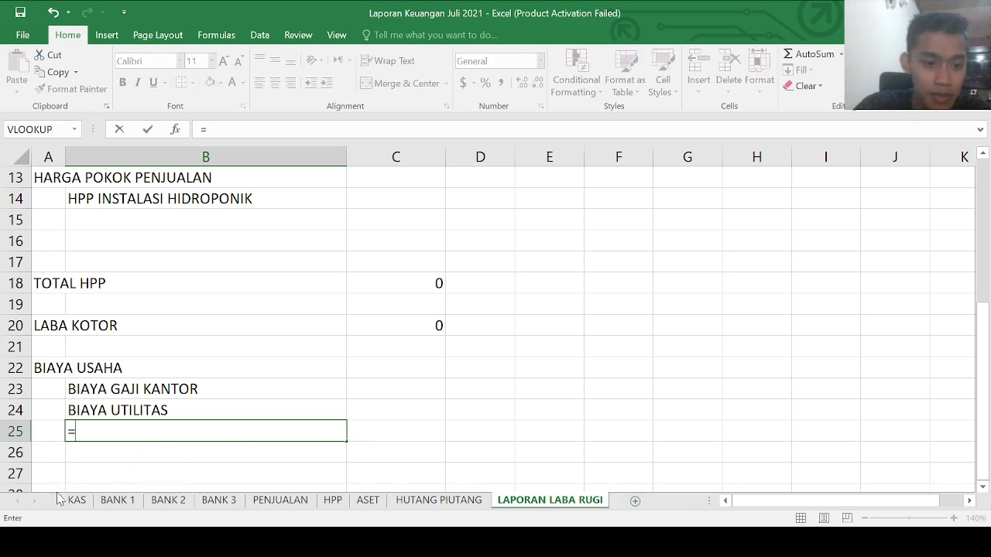
{"action": "left_click", "coordinate": [77, 500]}
{"action": "left_click", "coordinate": [872, 187]}
{"action": "key", "text": "Return"}
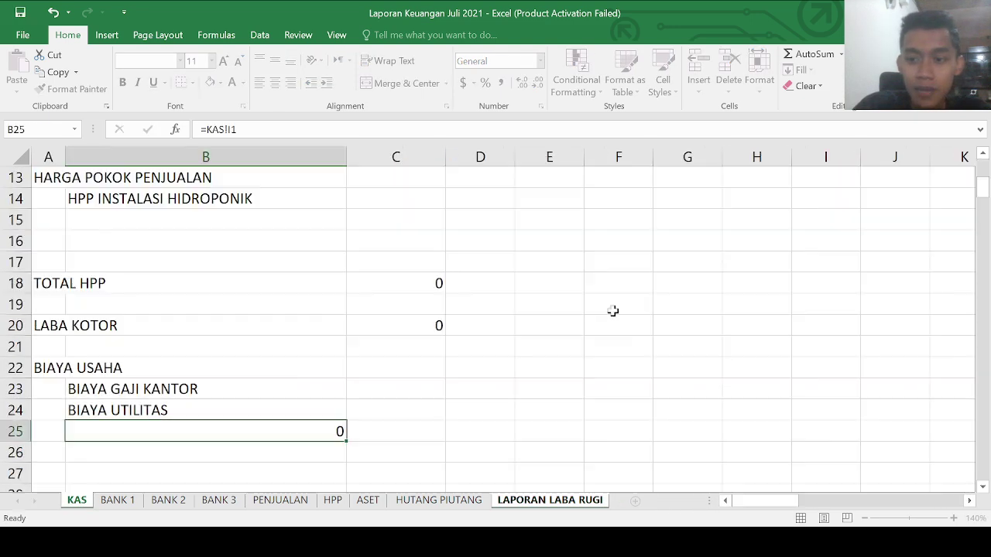
Step: Link B26 to the BIAYA SEWA header in J1 of the KAS sheet
{"action": "type", "text": "="}
{"action": "left_click", "coordinate": [76, 500]}
{"action": "left_click", "coordinate": [919, 198]}
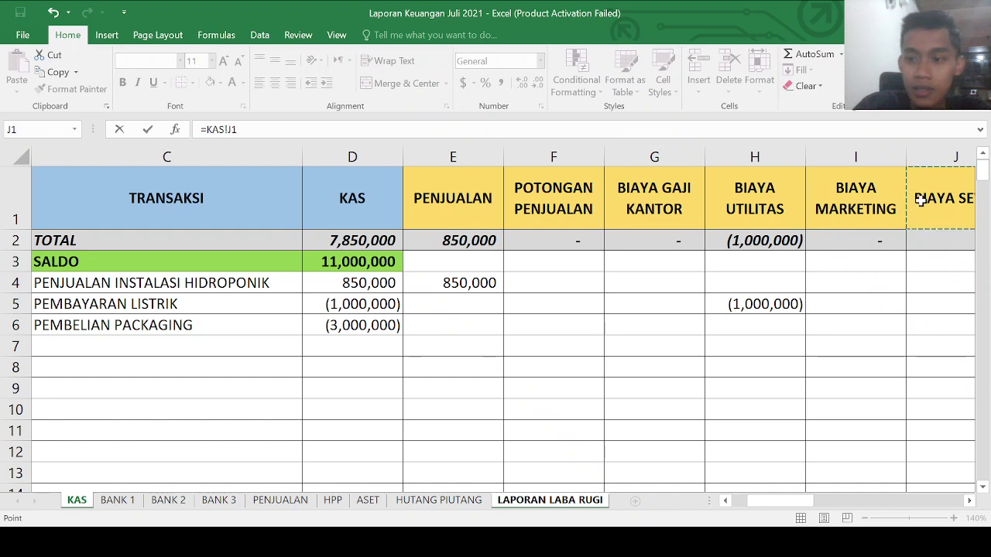
{"action": "key", "text": "Return"}
Step: Link B27 to the BIAYA TRANSPORT header in K1 of the KAS sheet
{"action": "type", "text": "="}
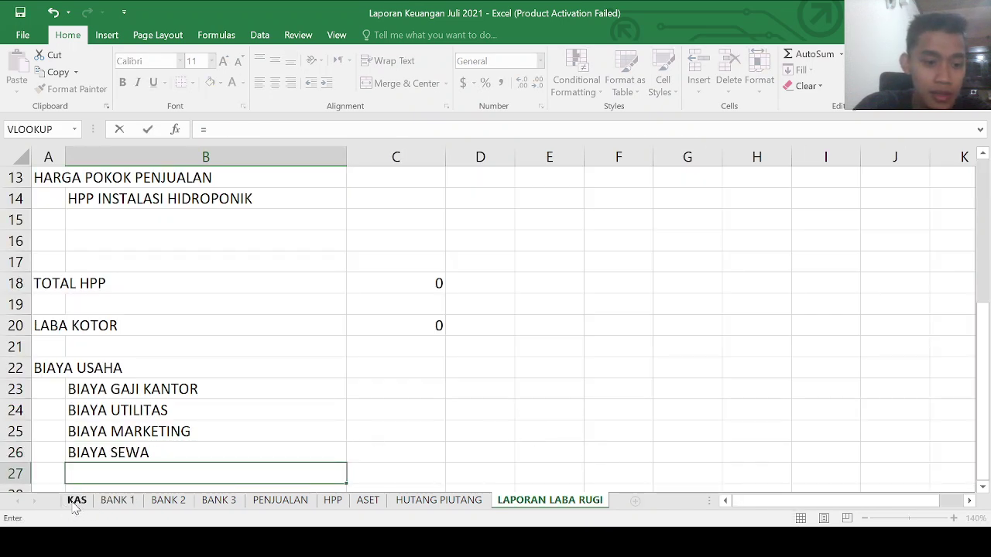
{"action": "left_click", "coordinate": [77, 499]}
{"action": "left_click_drag", "start_coordinate": [758, 503], "coordinate": [794, 511]}
{"action": "left_click", "coordinate": [390, 180]}
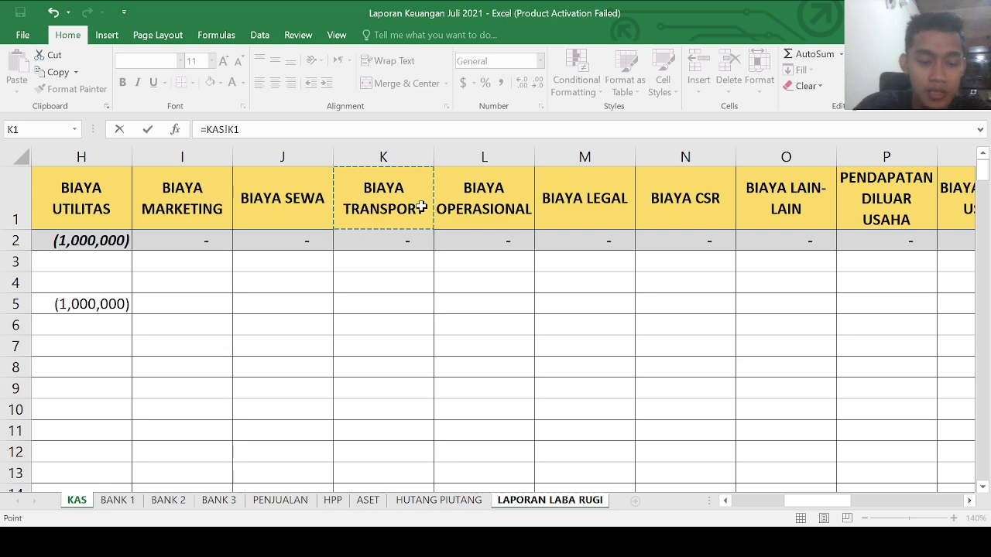
{"action": "key", "text": "Return"}
Step: Link B28 to the BIAYA OPERASIONAL header in L1 of the KAS sheet
{"action": "type", "text": "="}
{"action": "left_click", "coordinate": [76, 500]}
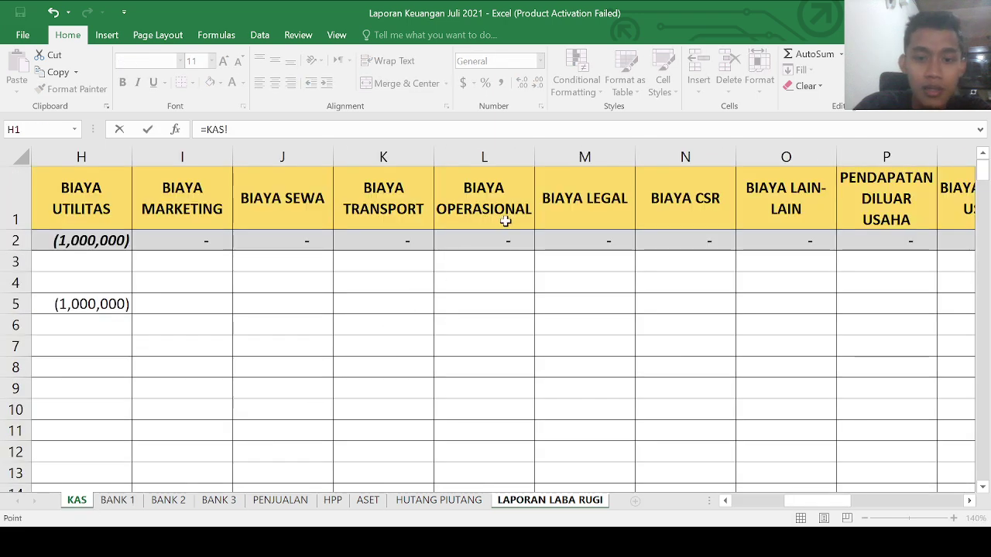
{"action": "left_click", "coordinate": [483, 195]}
{"action": "key", "text": "Return"}
Step: Link B29 to the BIAYA LEGAL header in M1 of the KAS sheet
{"action": "type", "text": "="}
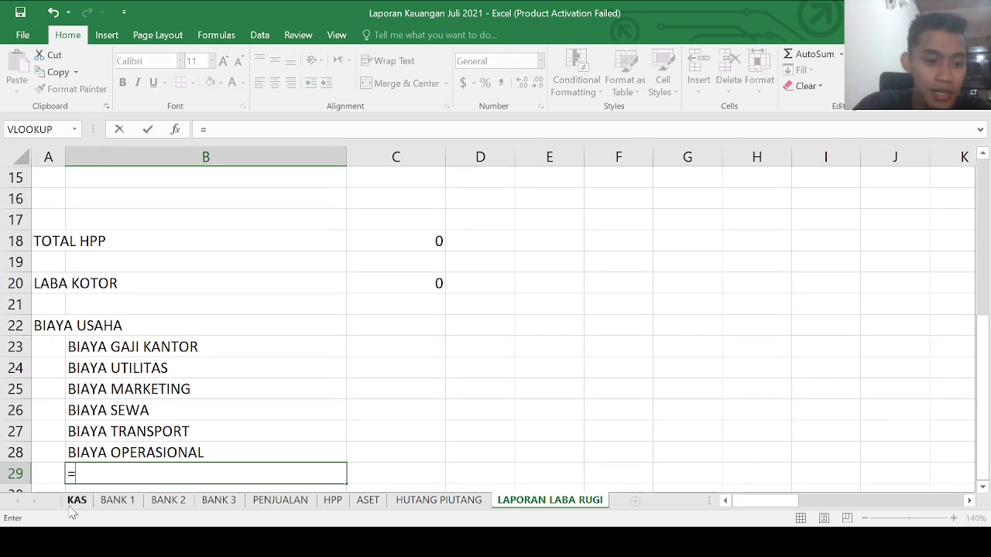
{"action": "left_click", "coordinate": [76, 499]}
{"action": "left_click", "coordinate": [593, 203]}
{"action": "key", "text": "Return"}
Step: Link B30 to the BIAYA CSR header in N1 of the KAS sheet
{"action": "type", "text": "="}
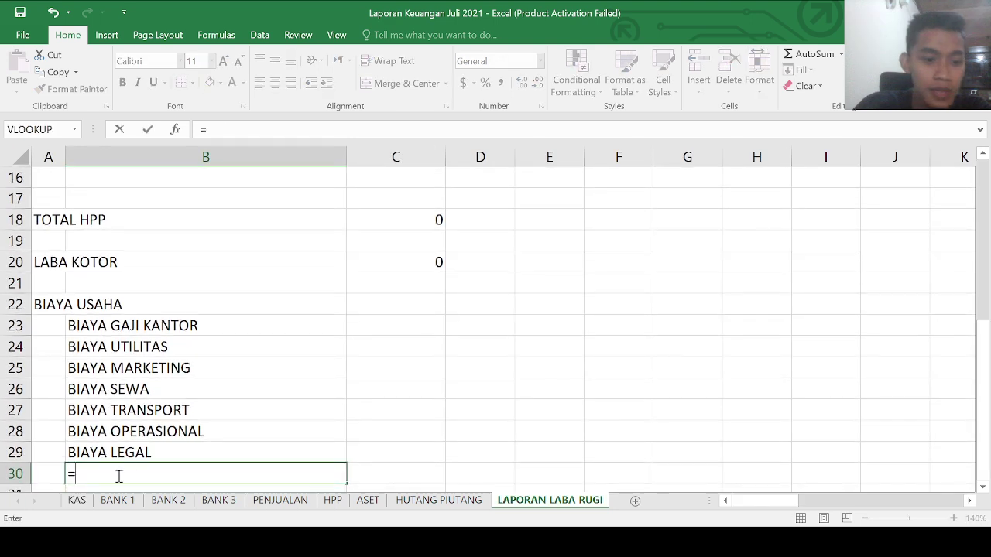
{"action": "left_click", "coordinate": [77, 500]}
{"action": "left_click", "coordinate": [670, 209]}
{"action": "key", "text": "Return"}
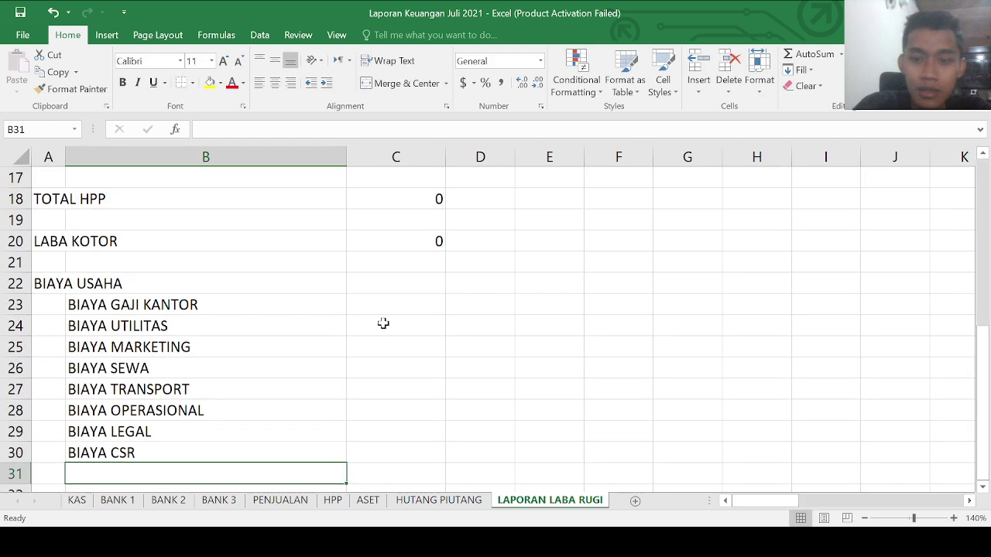
Step: Link B31 to the BIAYA LAIN-LAIN header in O1 of the KAS sheet
{"action": "type", "text": "="}
{"action": "left_click", "coordinate": [77, 500]}
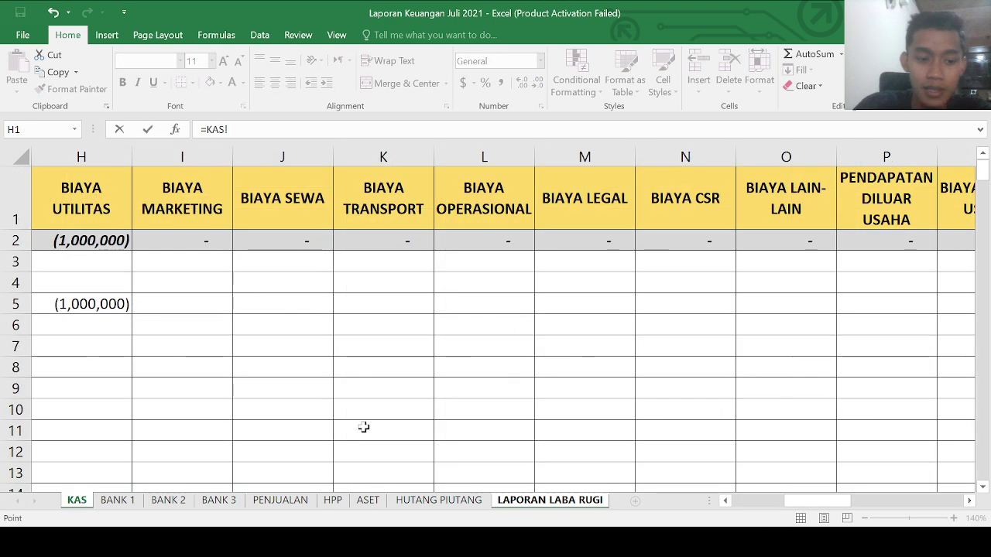
{"action": "left_click", "coordinate": [783, 191]}
{"action": "key", "text": "Return"}
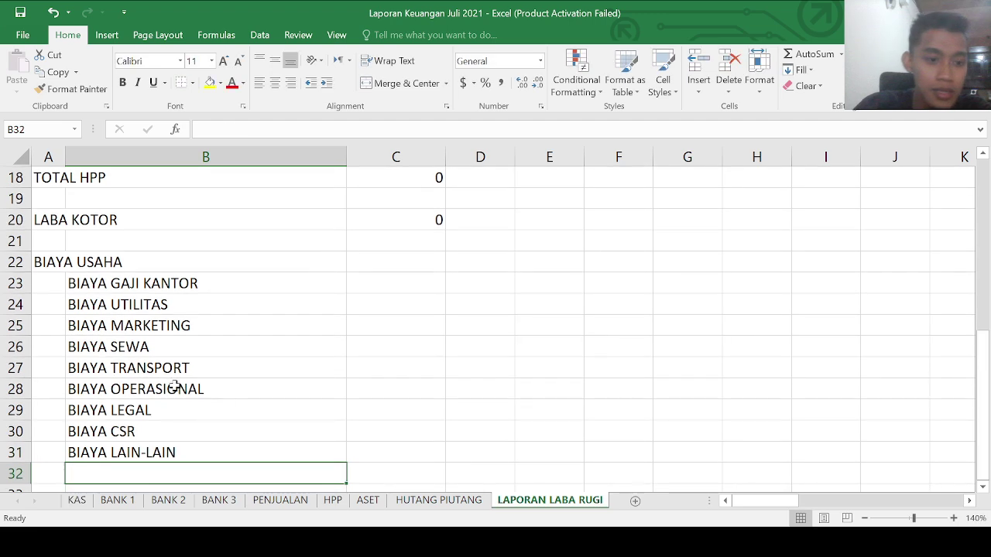
Step: Enter the label TOTAL BIAYA USAHA in A32, directly below the operating expense list
{"action": "scroll", "coordinate": [172, 382], "scroll_direction": "up", "scroll_amount": 2}
{"action": "scroll", "coordinate": [158, 396], "scroll_direction": "down", "scroll_amount": 3}
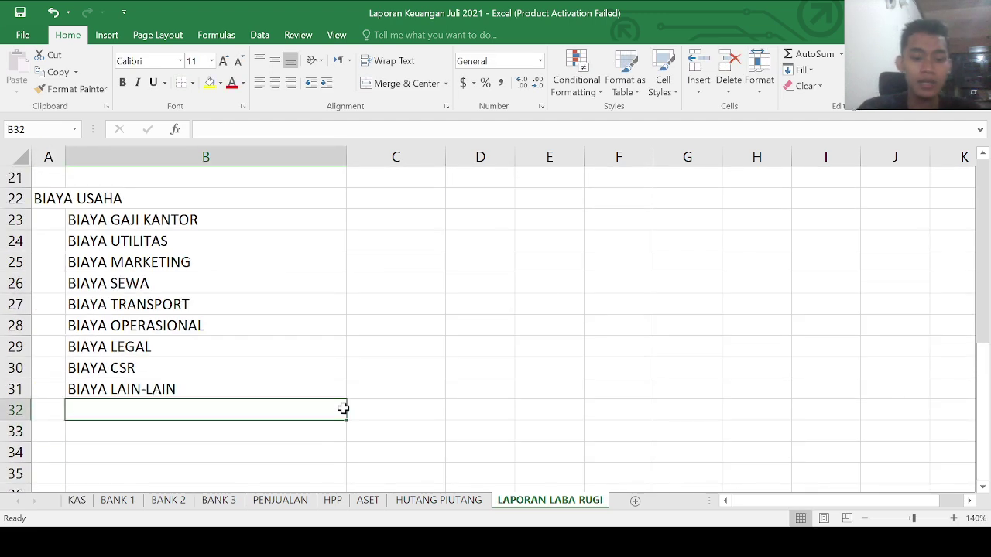
{"action": "key", "text": "Left"}
{"action": "type", "text": "TOTAL "}
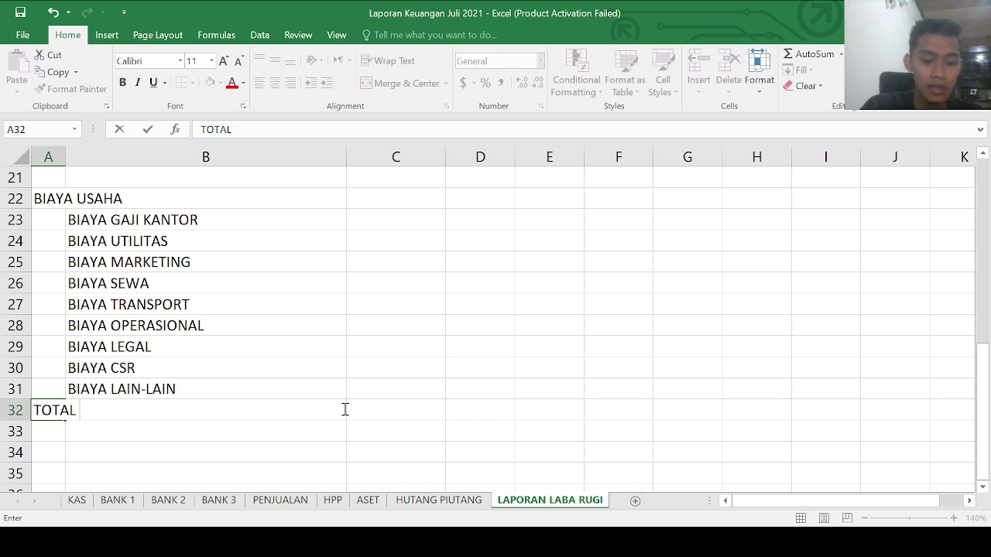
{"action": "type", "text": "BIAYA USAHA"}
Step: Total the operating expenses in C32 with a SUM of C23:C31
{"action": "left_click", "coordinate": [347, 410]}
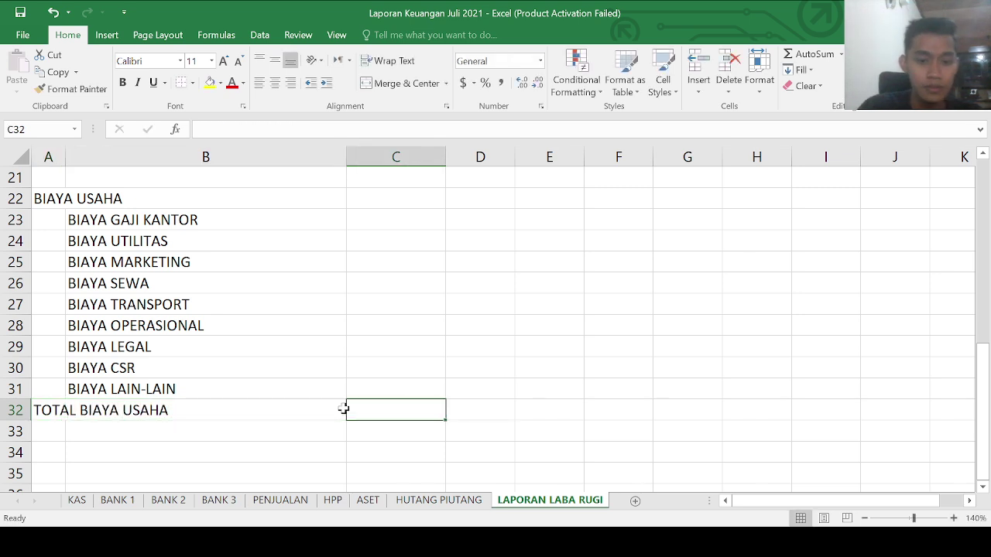
{"action": "left_click", "coordinate": [812, 53]}
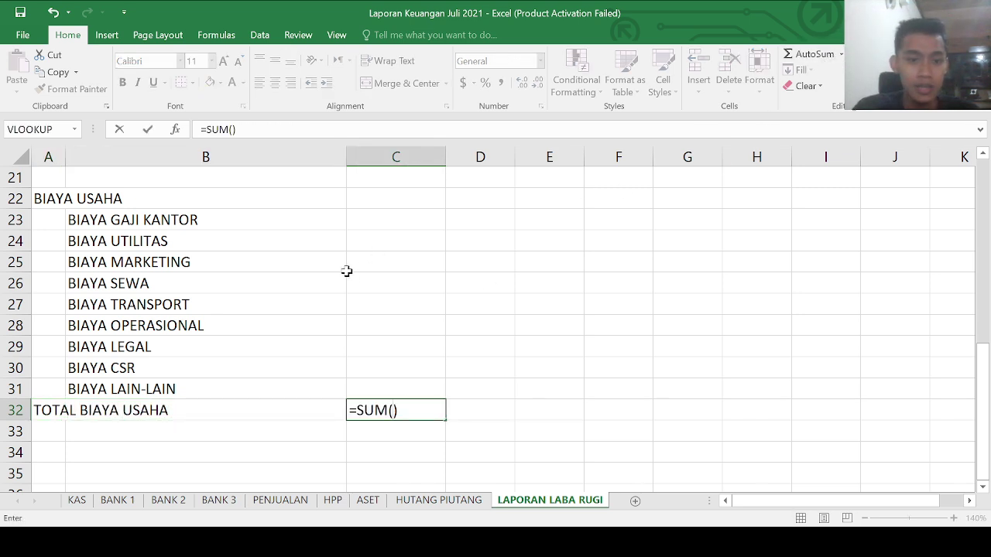
{"action": "left_click_drag", "start_coordinate": [356, 218], "coordinate": [361, 392]}
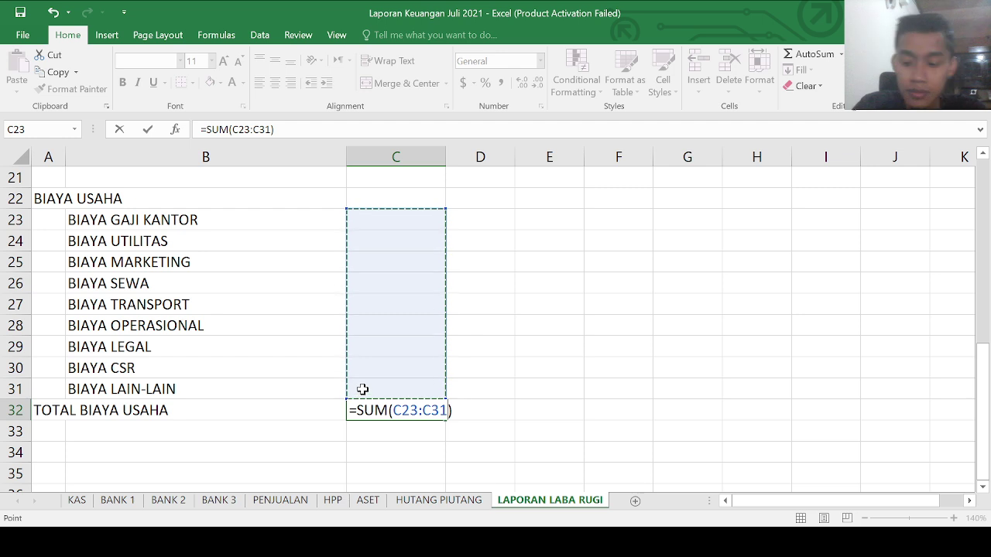
{"action": "key", "text": "Return"}
Step: Enter the label LABA OPERASIONAL in A34, leaving one blank row under the total operating expenses
{"action": "scroll", "coordinate": [232, 356], "scroll_direction": "down", "scroll_amount": 2}
{"action": "left_click", "coordinate": [53, 305]}
{"action": "left_click", "coordinate": [56, 331]}
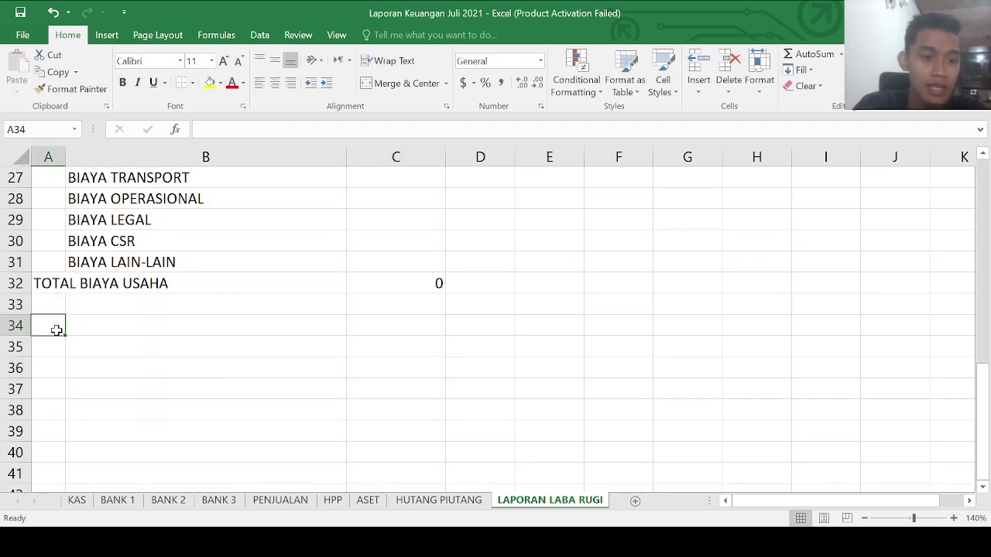
{"action": "scroll", "coordinate": [216, 317], "scroll_direction": "up", "scroll_amount": 4}
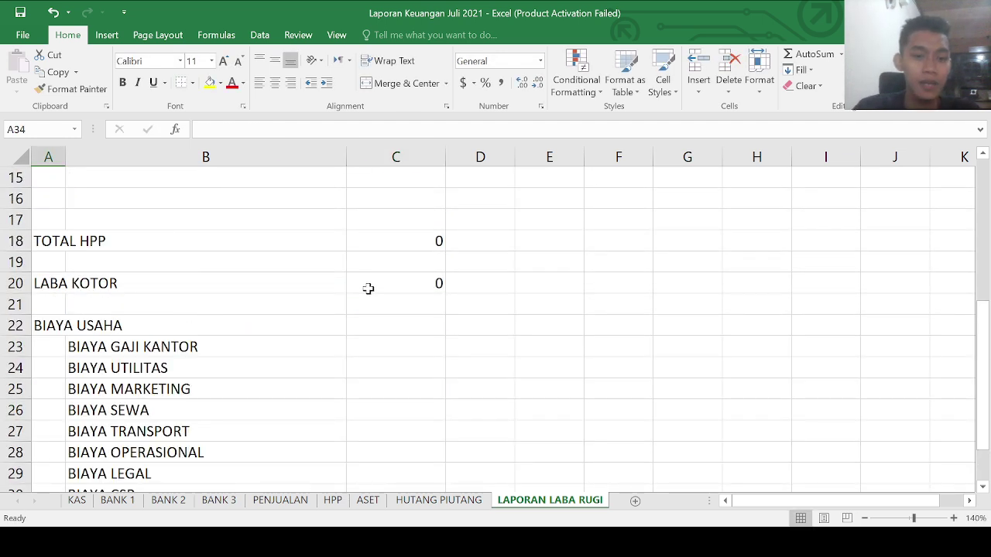
{"action": "left_click", "coordinate": [454, 287]}
{"action": "scroll", "coordinate": [418, 333], "scroll_direction": "down", "scroll_amount": 3}
{"action": "left_click", "coordinate": [46, 374]}
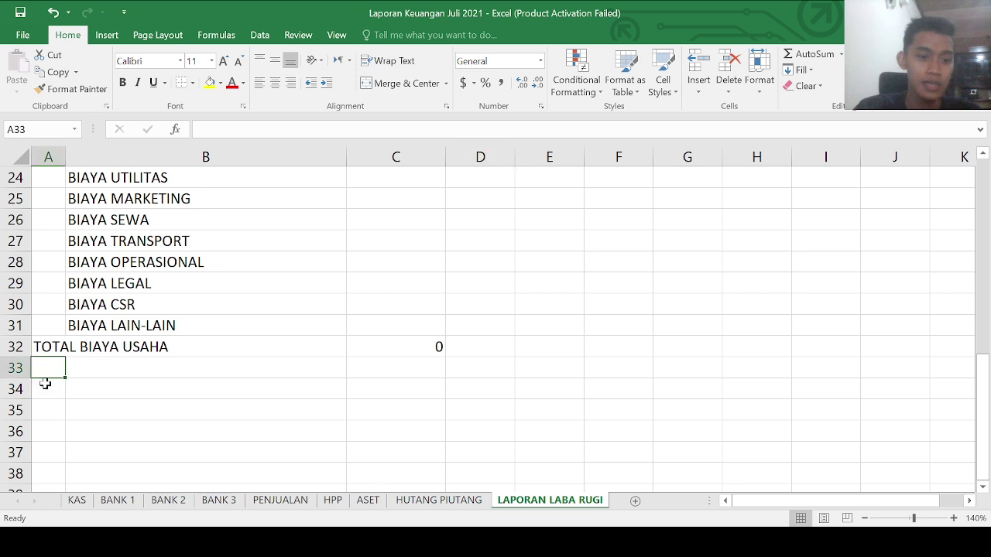
{"action": "left_click", "coordinate": [45, 384]}
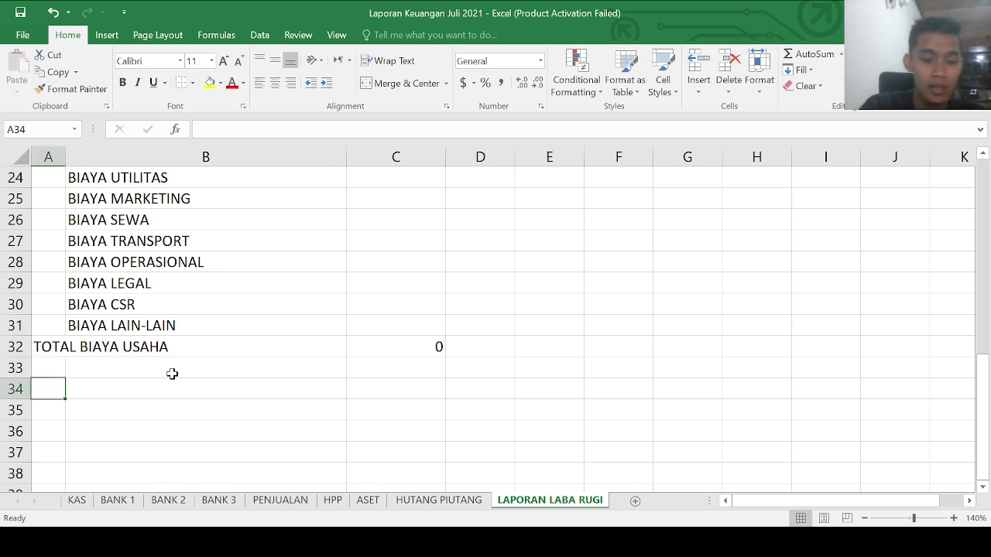
{"action": "type", "text": "LABA O"}
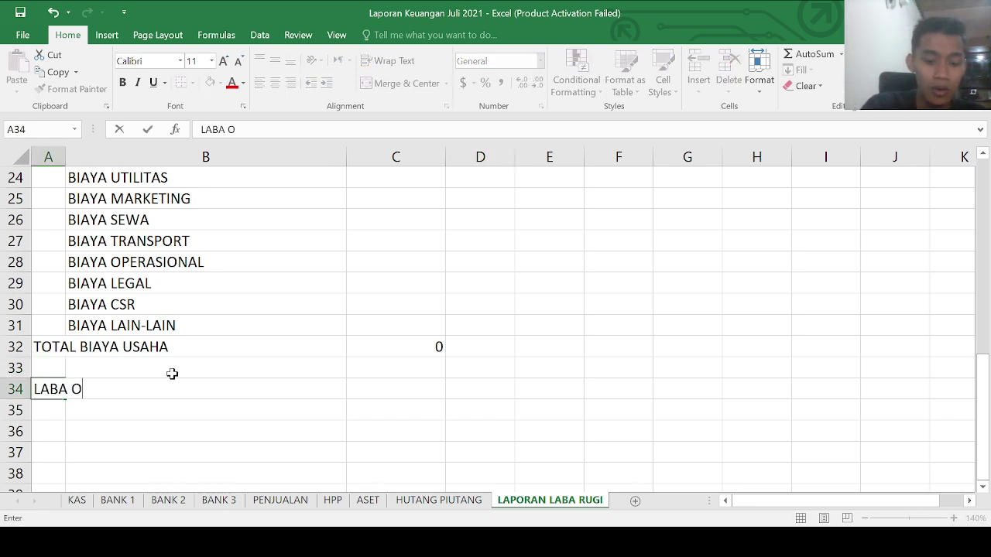
{"action": "type", "text": "PERASIOAN"}
{"action": "key", "text": "BackSpace"}
{"action": "key", "text": "BackSpace"}
{"action": "type", "text": "NAL"}
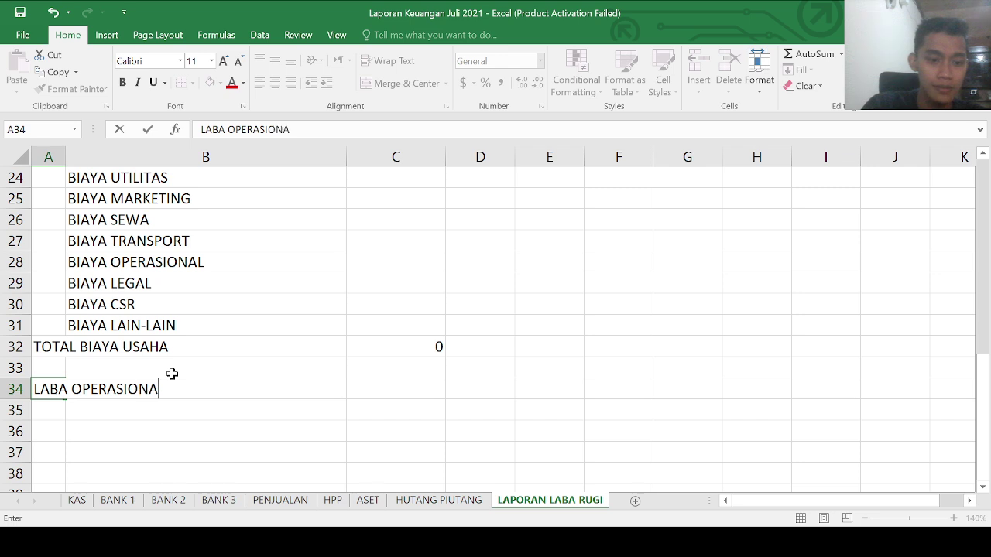
{"action": "key", "text": "Return"}
Step: Calculate operating profit in C34 as gross profit minus total operating expenses with the formula =C20-C32
{"action": "key", "text": "Up"}
{"action": "key", "text": "Right"}
{"action": "key", "text": "Right"}
{"action": "key", "text": "Right"}
{"action": "key", "text": "Left"}
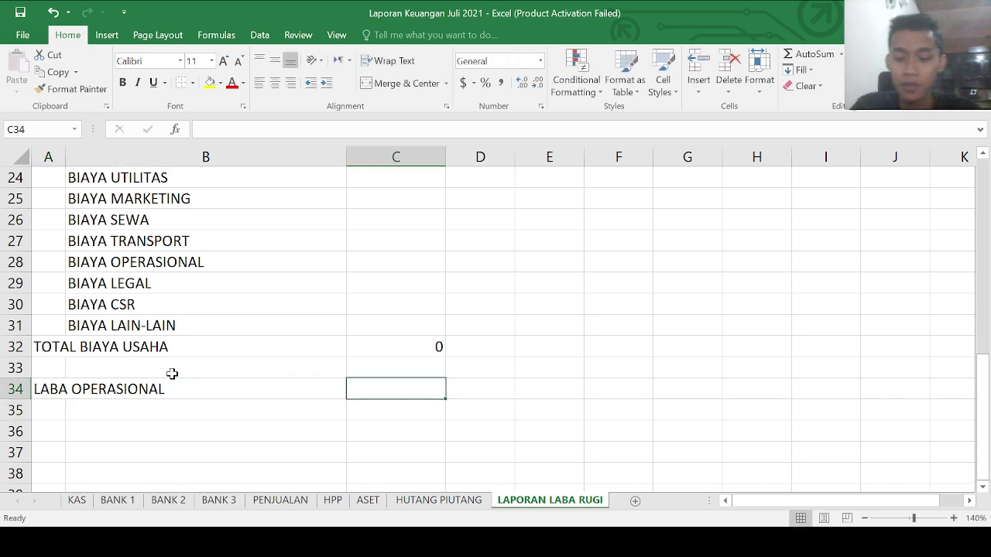
{"action": "type", "text": "="}
{"action": "scroll", "coordinate": [382, 289], "scroll_direction": "up", "scroll_amount": 4}
{"action": "left_click", "coordinate": [408, 355]}
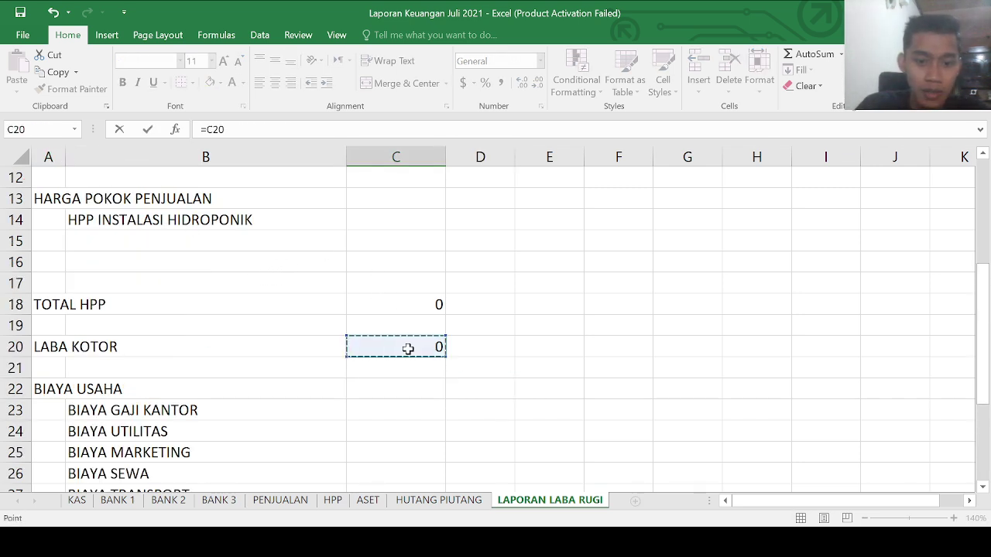
{"action": "type", "text": "-"}
{"action": "scroll", "coordinate": [406, 352], "scroll_direction": "down", "scroll_amount": 4}
{"action": "left_click", "coordinate": [404, 346]}
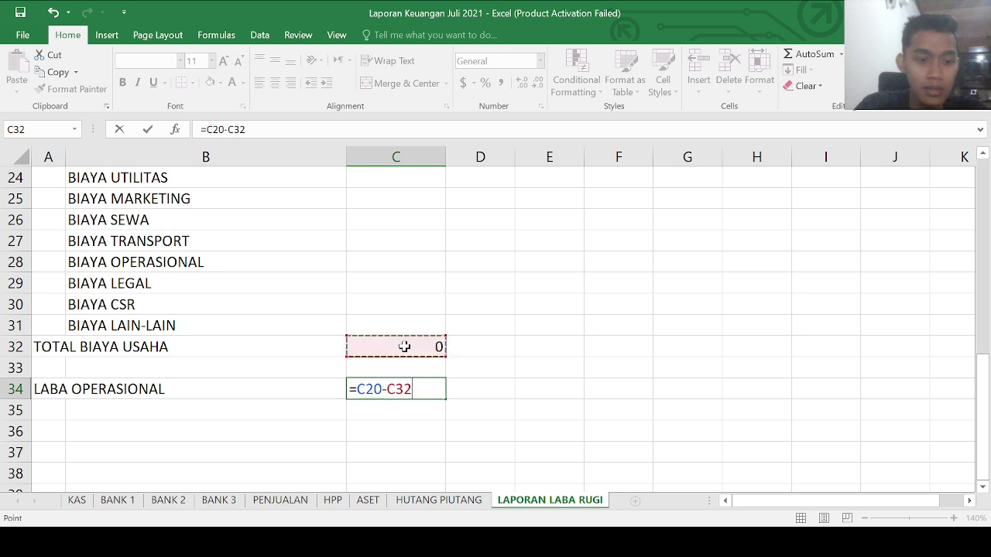
{"action": "key", "text": "Return"}
Step: Enter the section heading PENDAPATAN DAN BIAYA DILUAR USAHA in A36
{"action": "scroll", "coordinate": [55, 394], "scroll_direction": "down", "scroll_amount": 1}
{"action": "left_click", "coordinate": [65, 352]}
{"action": "left_click", "coordinate": [60, 361]}
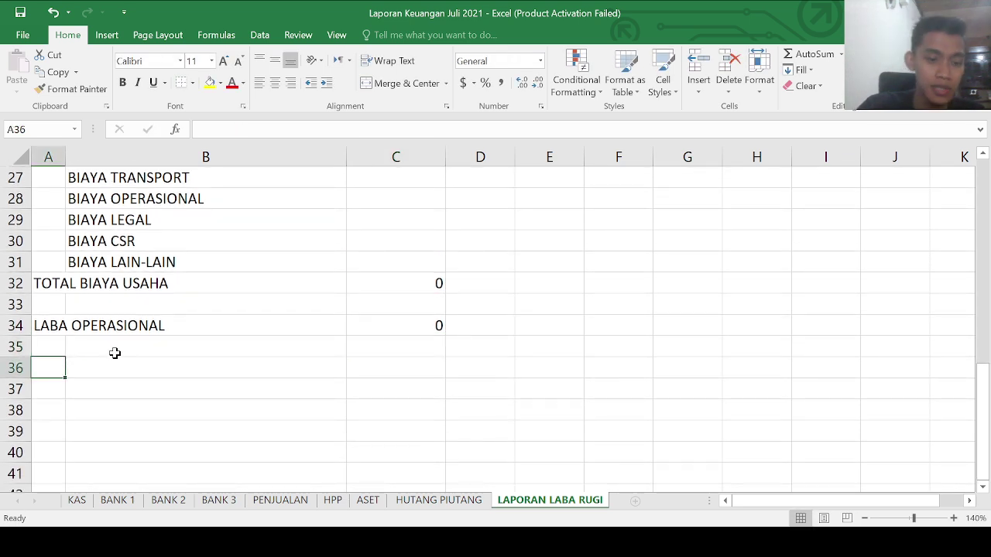
{"action": "key", "text": "Up"}
{"action": "key", "text": "Down"}
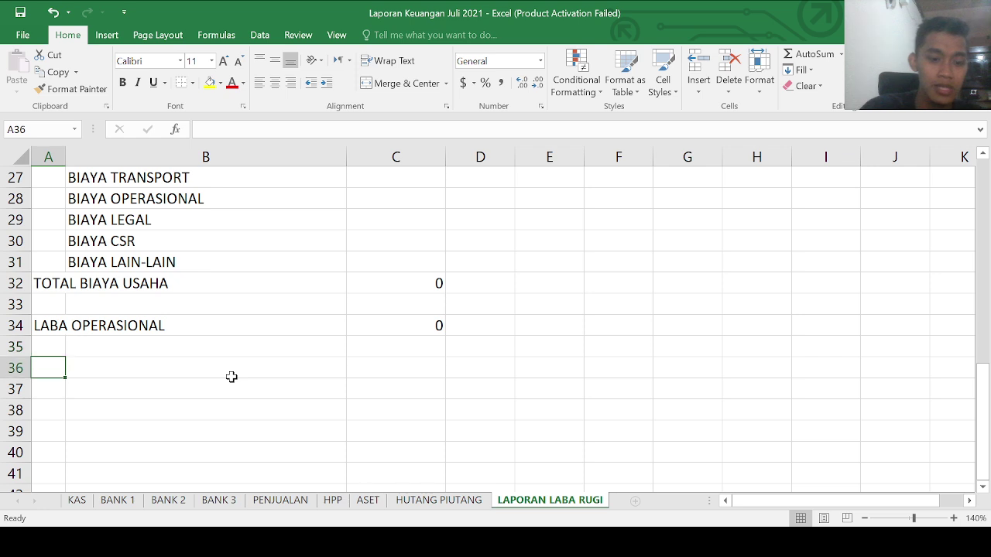
{"action": "type", "text": "PENDAPATAN "}
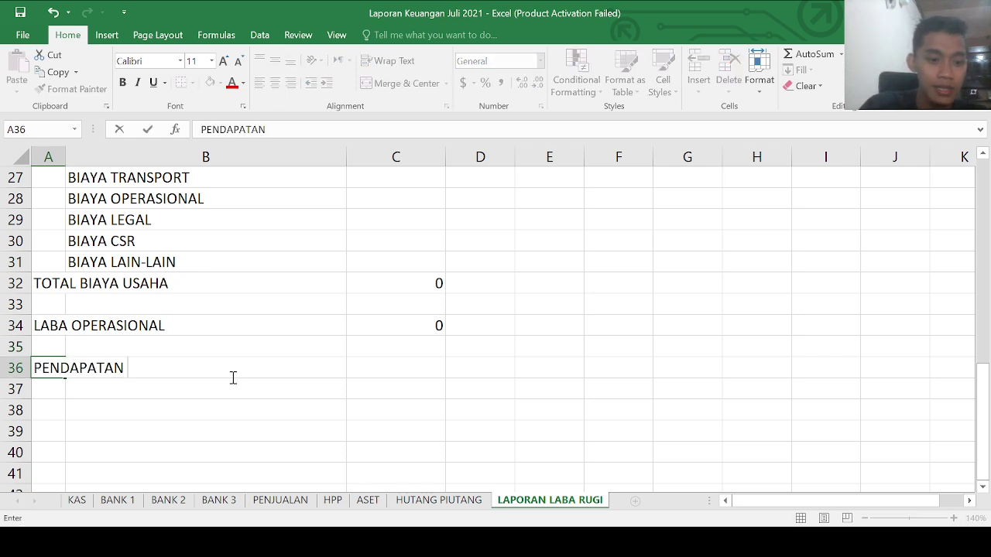
{"action": "type", "text": "DAN BIAYA DIL"}
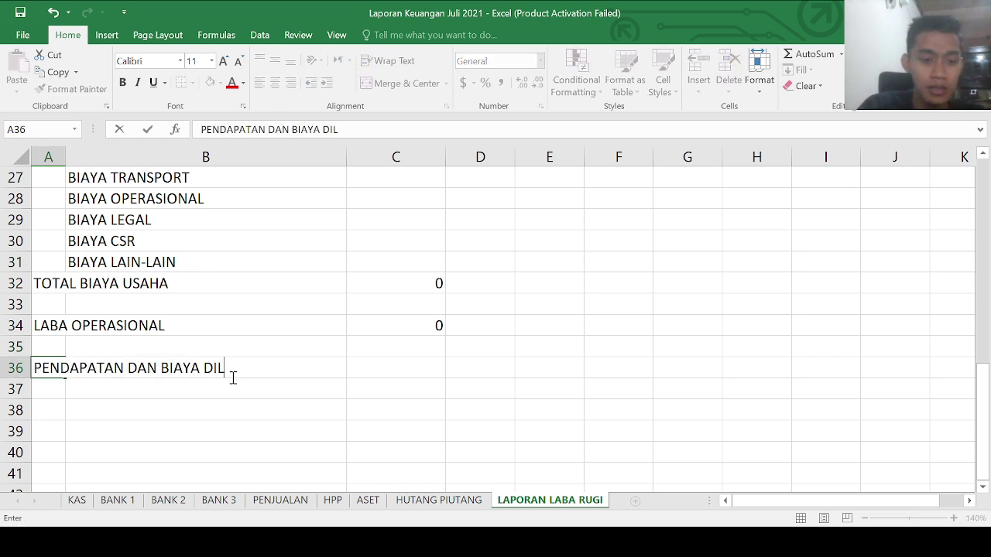
{"action": "type", "text": "UAR USAHA"}
{"action": "key", "text": "Return"}
{"action": "key", "text": "Return"}
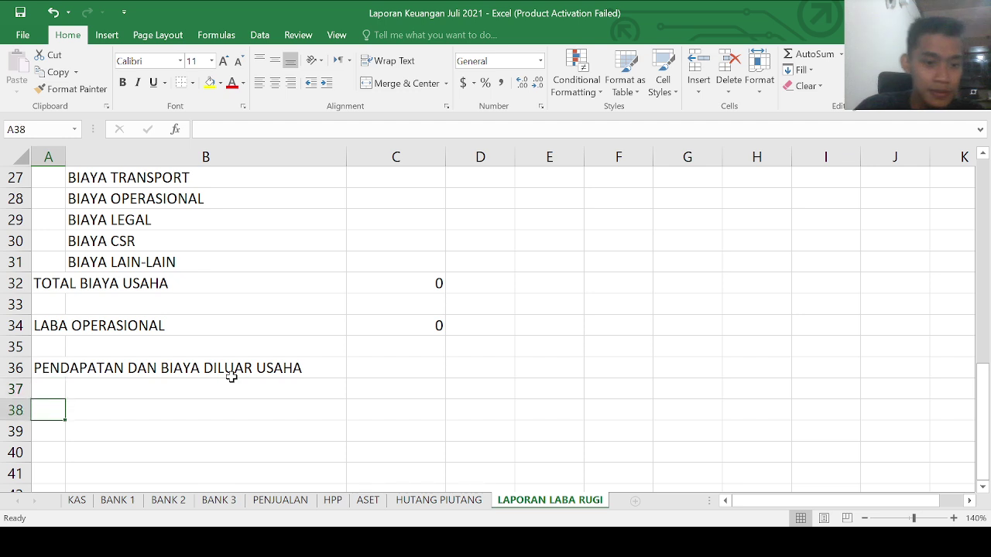
Step: Link B37 to the PENDAPATAN DILUAR USAHA header in P1 of the KAS sheet
{"action": "key", "text": "Right"}
{"action": "key", "text": "Up"}
{"action": "type", "text": "="}
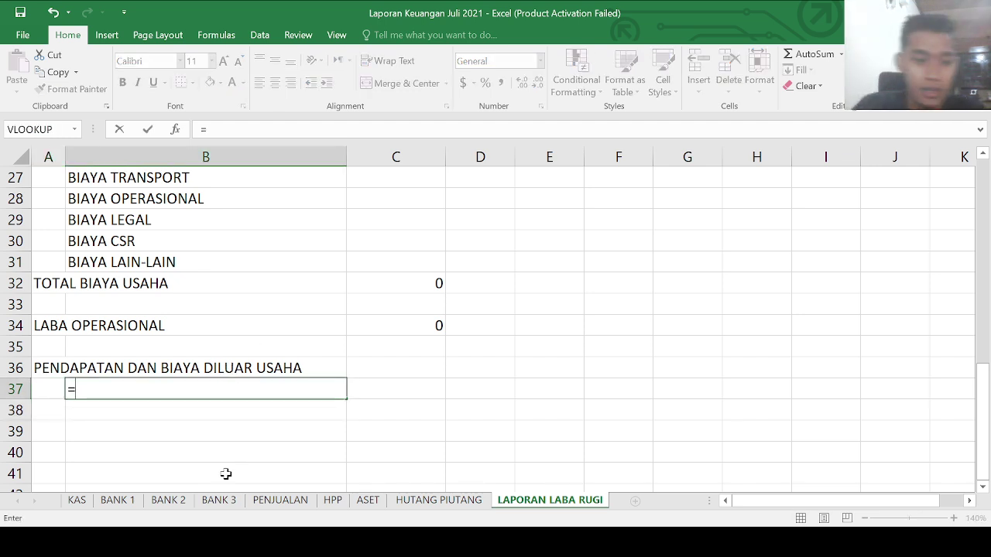
{"action": "left_click", "coordinate": [76, 500]}
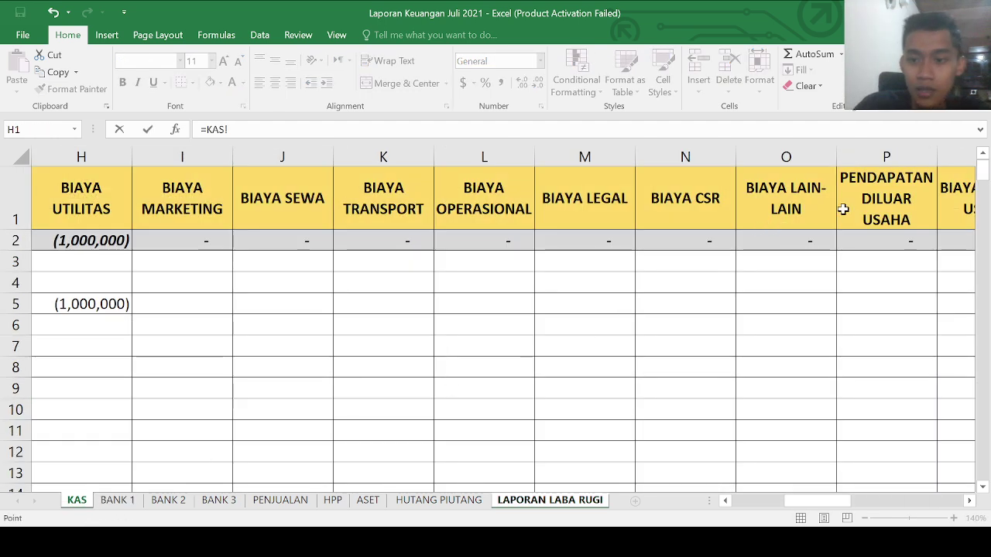
{"action": "left_click", "coordinate": [873, 199]}
{"action": "key", "text": "ctrl+Return"}
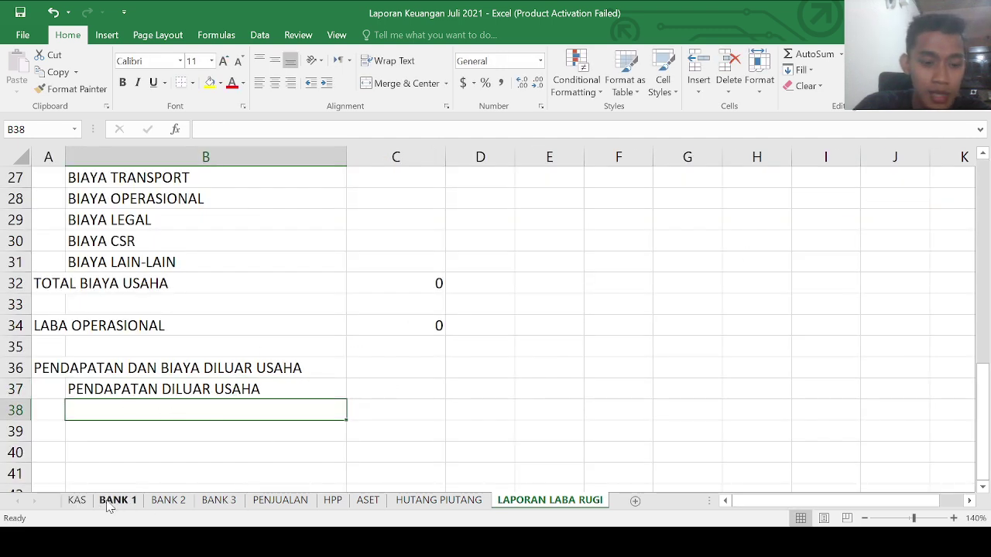
Step: Link B38 to the BIAYA DILUAR USAHA header in Q1 of the KAS sheet
{"action": "type", "text": "="}
{"action": "left_click", "coordinate": [77, 499]}
{"action": "left_click", "coordinate": [969, 501]}
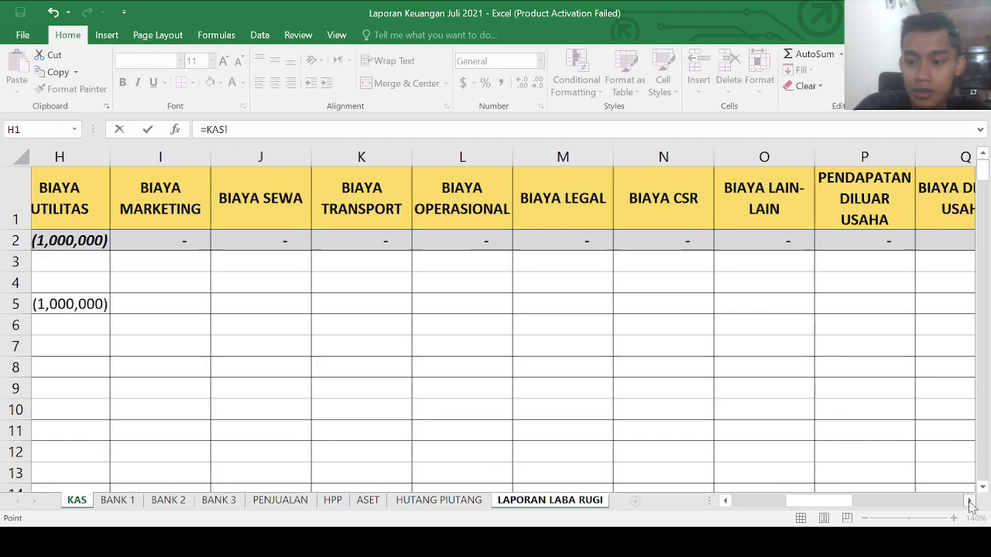
{"action": "left_click", "coordinate": [671, 194]}
{"action": "key", "text": "Return"}
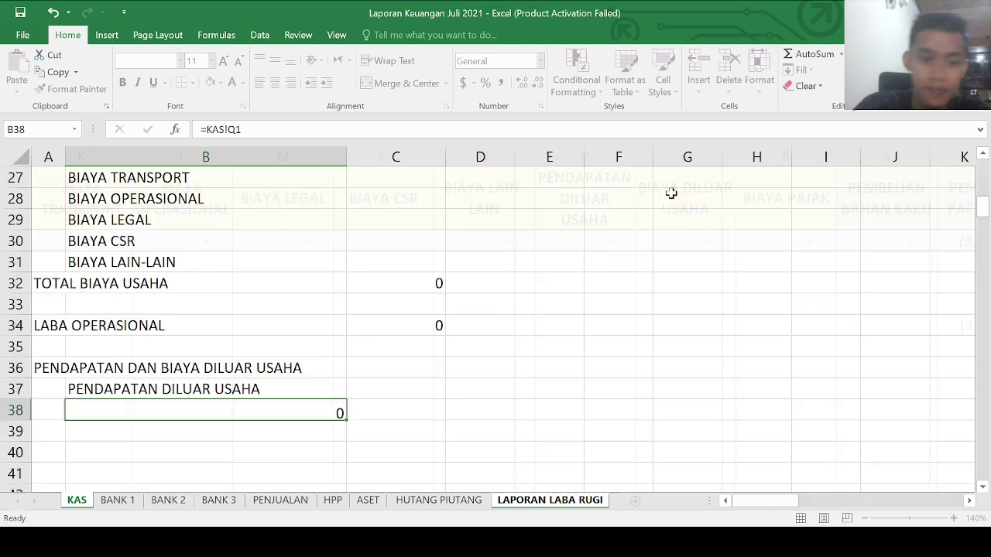
Step: Review the operating profit cell C34 and the non-operating income and expense rows, ending at A40
{"action": "scroll", "coordinate": [391, 301], "scroll_direction": "down", "scroll_amount": 2}
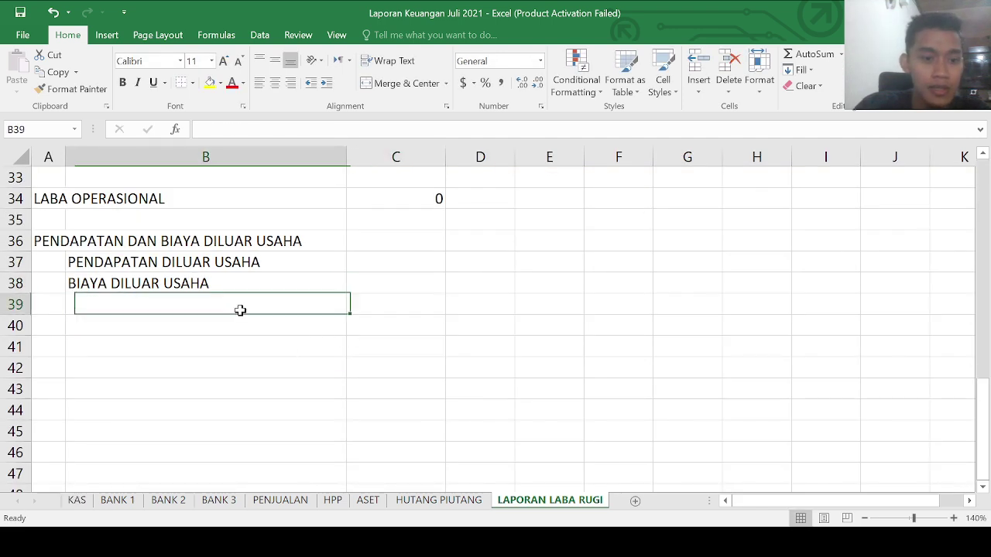
{"action": "left_click", "coordinate": [58, 306]}
{"action": "left_click", "coordinate": [51, 319]}
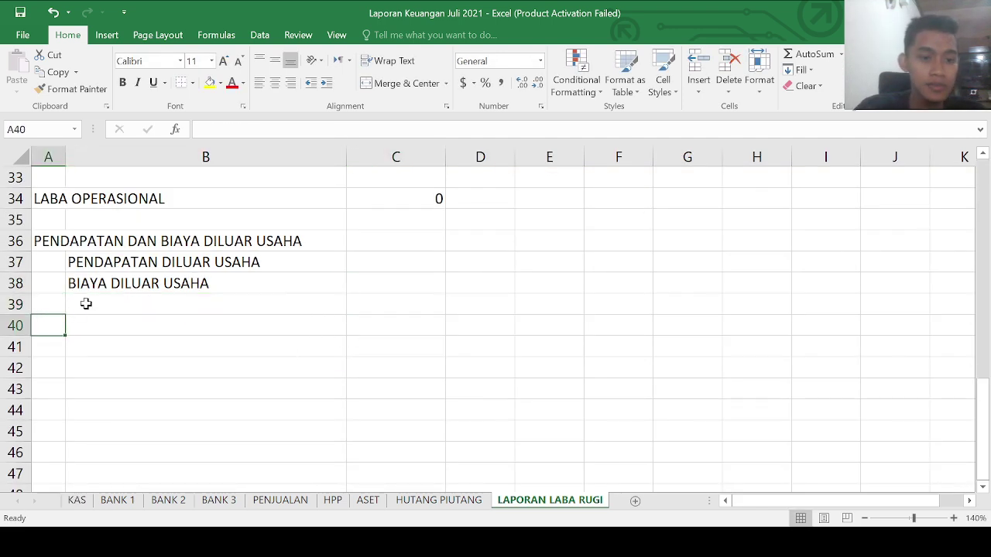
{"action": "left_click", "coordinate": [86, 304]}
{"action": "scroll", "coordinate": [271, 270], "scroll_direction": "up", "scroll_amount": 1}
{"action": "left_click", "coordinate": [426, 261]}
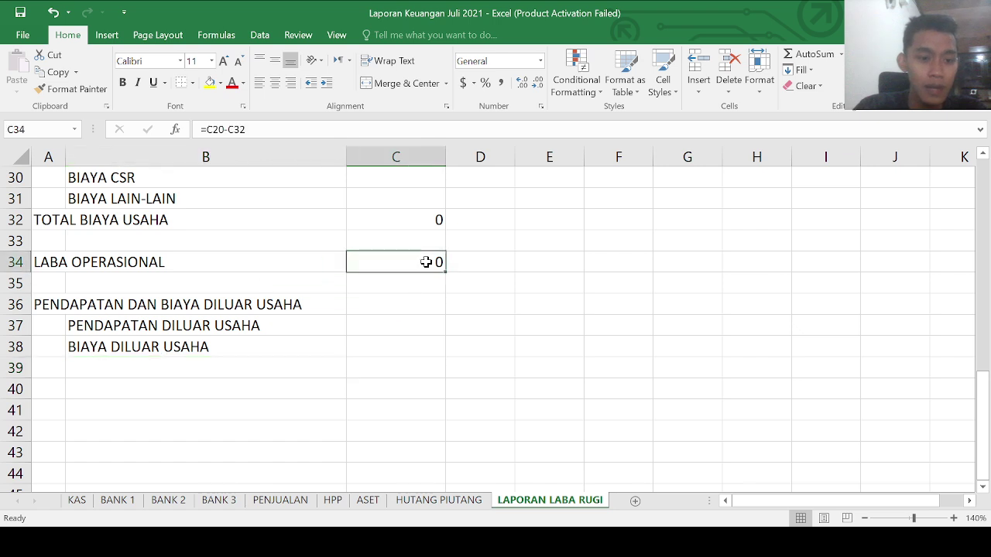
{"action": "left_click", "coordinate": [391, 331]}
{"action": "scroll", "coordinate": [389, 332], "scroll_direction": "down", "scroll_amount": 1}
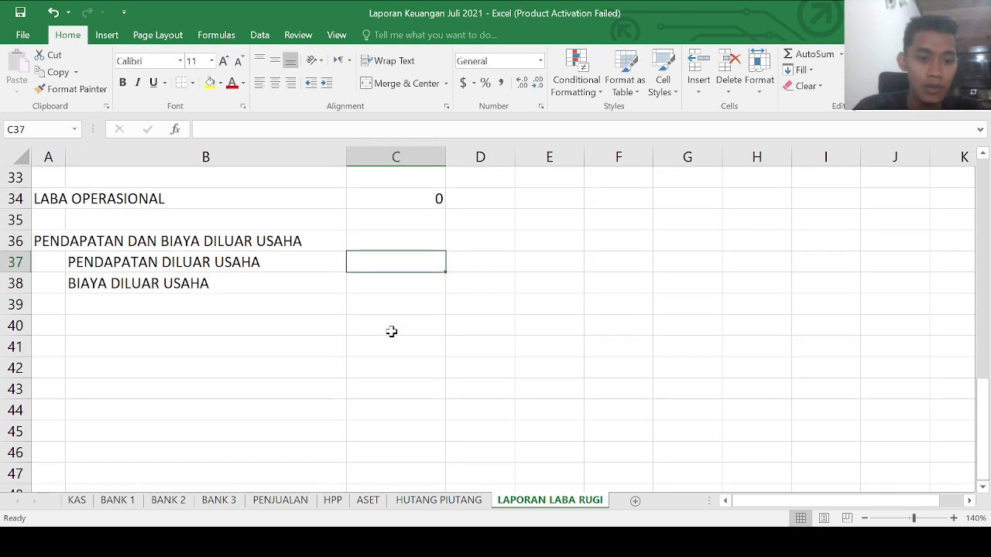
{"action": "left_click", "coordinate": [384, 282]}
{"action": "left_click", "coordinate": [140, 306]}
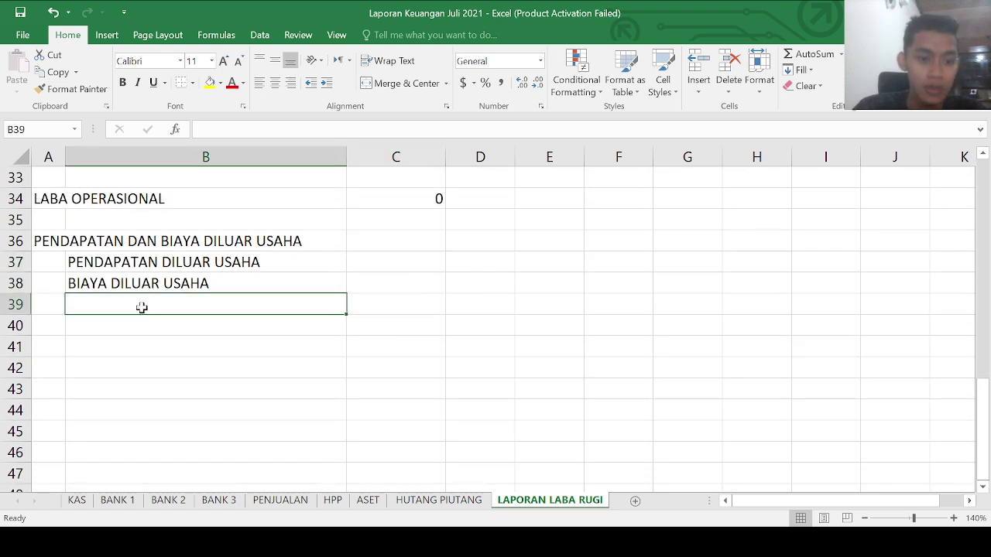
{"action": "left_click", "coordinate": [58, 326]}
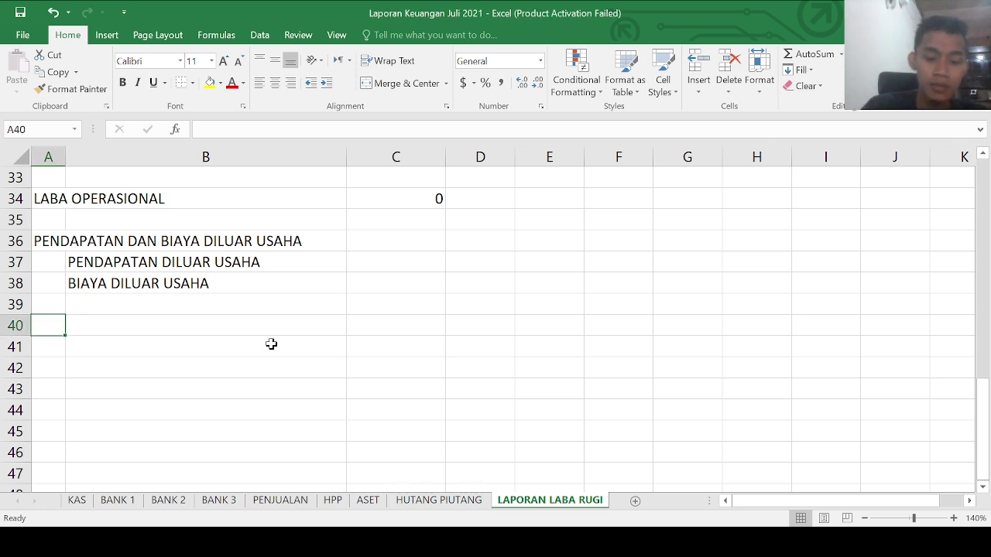
Step: Enter the label LABA SEBELUM PAJAK in A40
{"action": "type", "text": "LABA"}
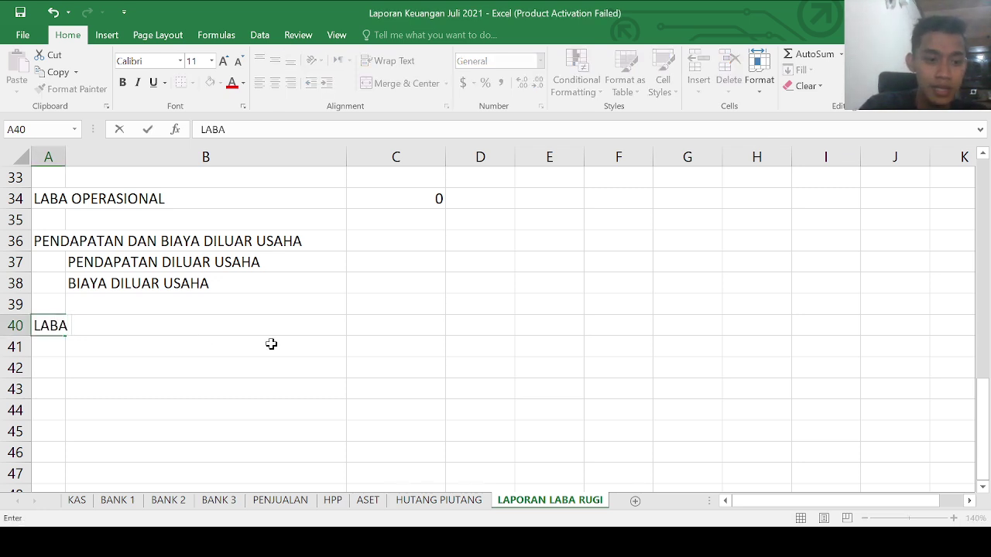
{"action": "type", "text": " SEBELUM PAAH"}
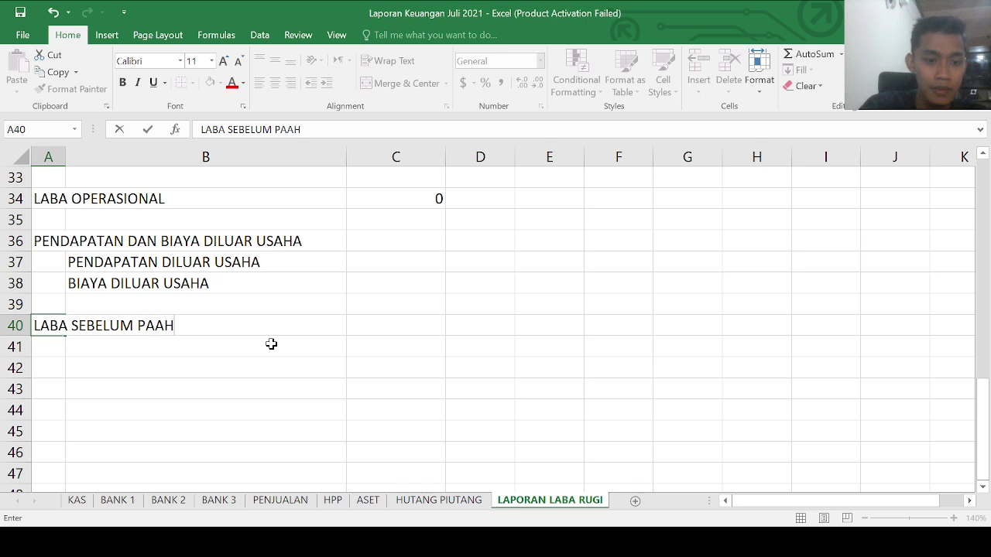
{"action": "key", "text": "BackSpace"}
{"action": "key", "text": "BackSpace"}
{"action": "type", "text": "JAK"}
{"action": "key", "text": "Return"}
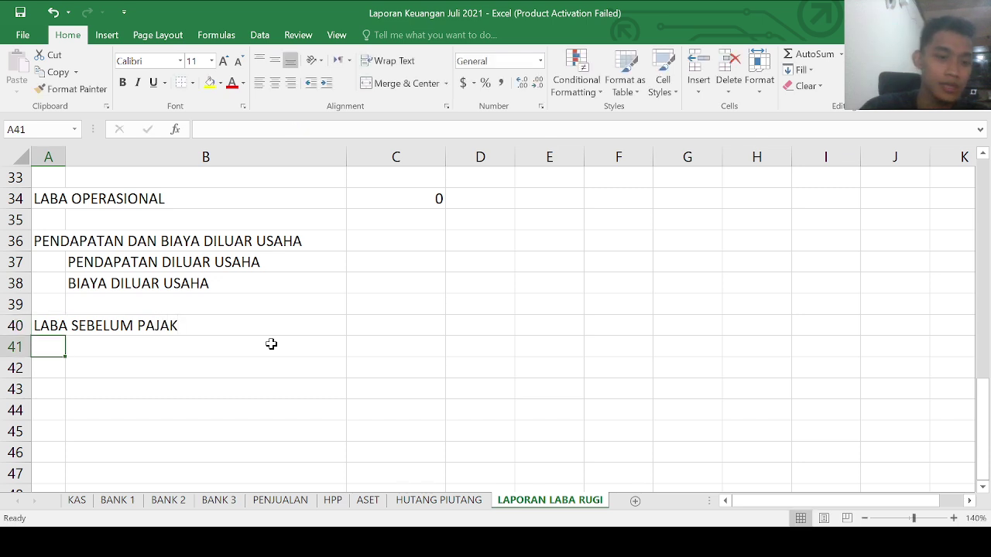
Step: Calculate profit before tax in C40 with the formula =C34+C37-C38
{"action": "left_click", "coordinate": [348, 325]}
{"action": "type", "text": "="}
{"action": "left_click", "coordinate": [410, 201]}
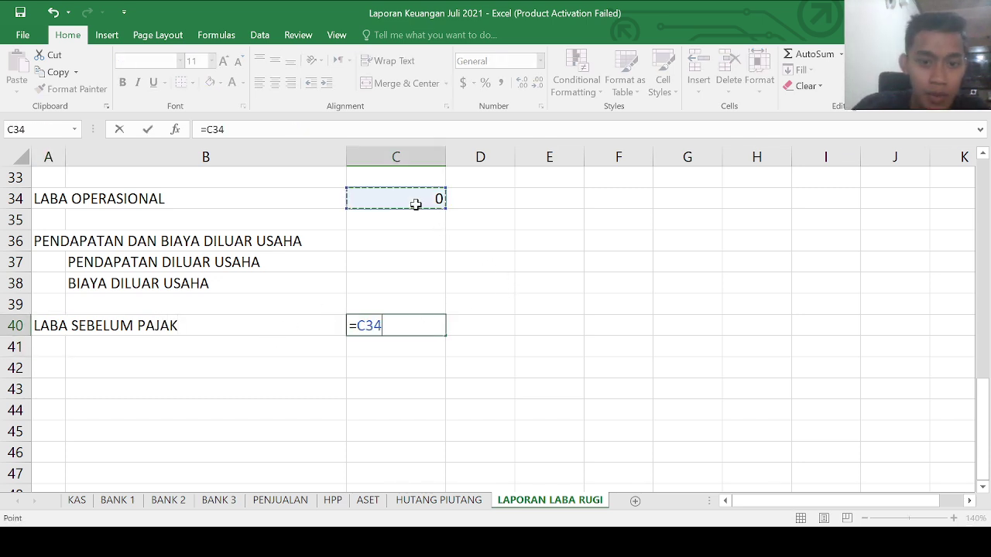
{"action": "type", "text": "-"}
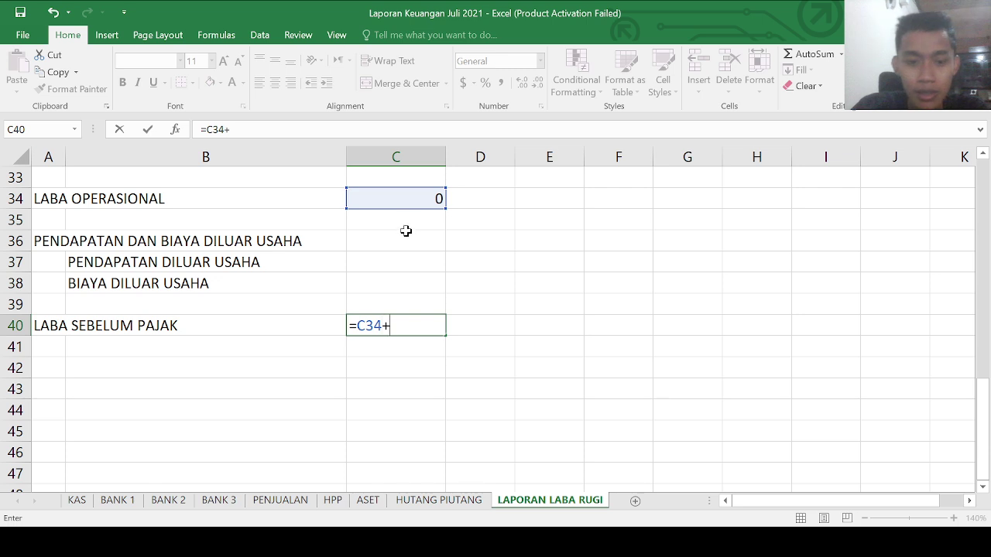
{"action": "left_click", "coordinate": [385, 257]}
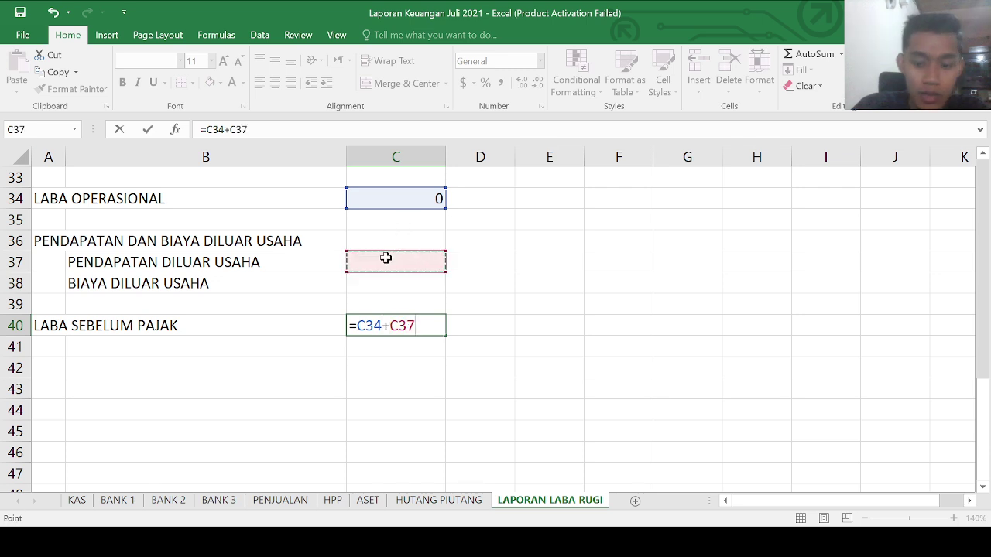
{"action": "type", "text": "-"}
{"action": "left_click", "coordinate": [380, 291]}
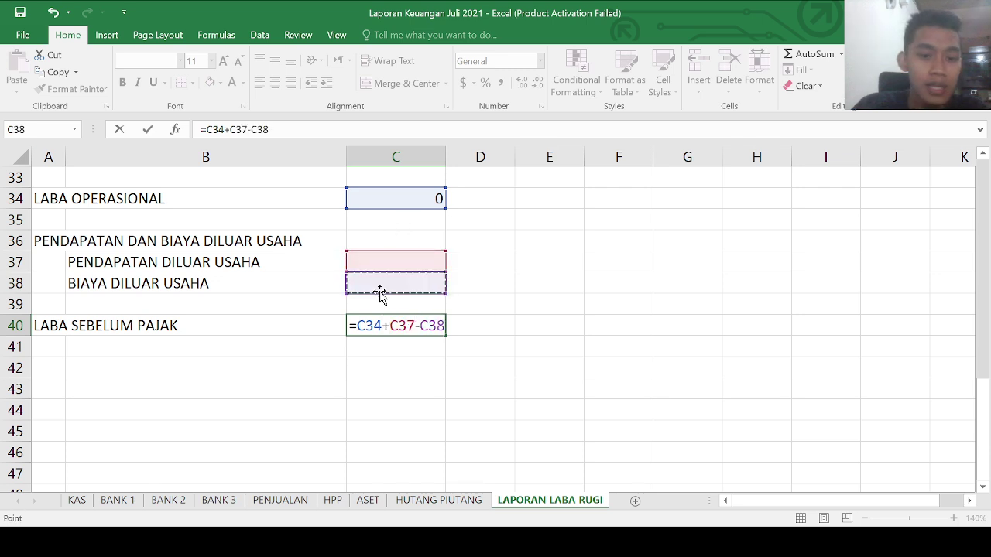
{"action": "key", "text": "Return"}
Step: Link B41 to the BIAYA PAJAK header in R1 of the KAS sheet
{"action": "scroll", "coordinate": [230, 339], "scroll_direction": "down", "scroll_amount": 1}
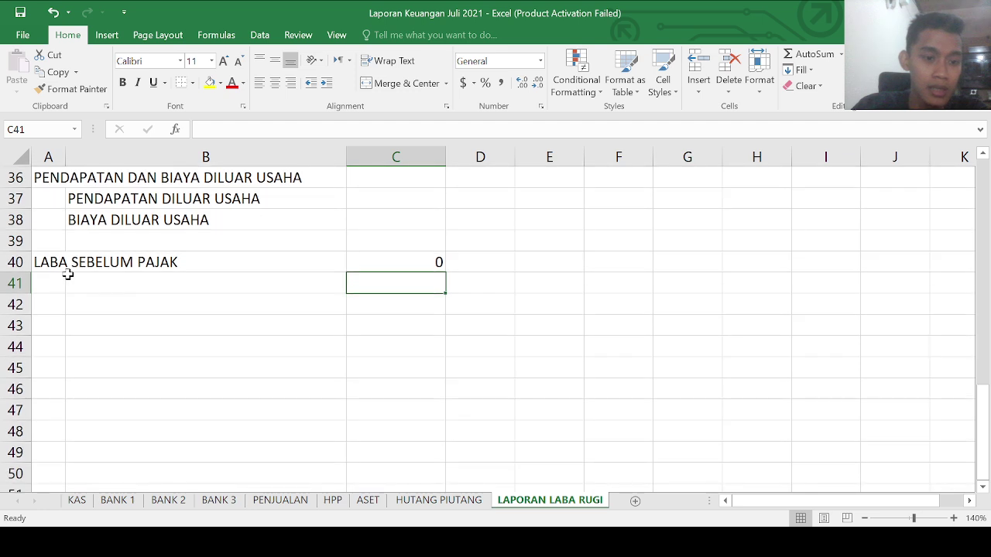
{"action": "left_click", "coordinate": [68, 274]}
{"action": "left_click", "coordinate": [33, 265]}
{"action": "left_click", "coordinate": [49, 297]}
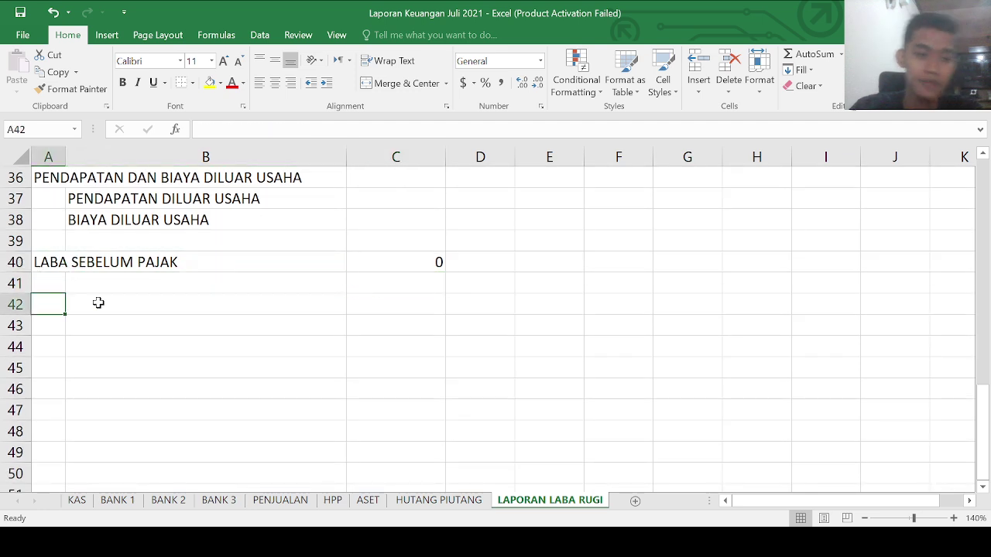
{"action": "left_click", "coordinate": [115, 270]}
{"action": "left_click", "coordinate": [100, 288]}
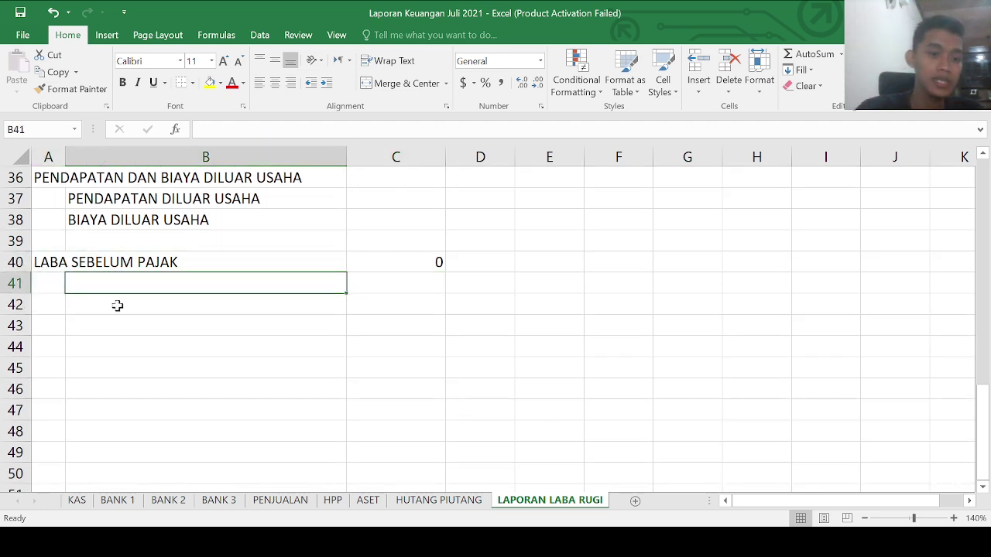
{"action": "type", "text": "="}
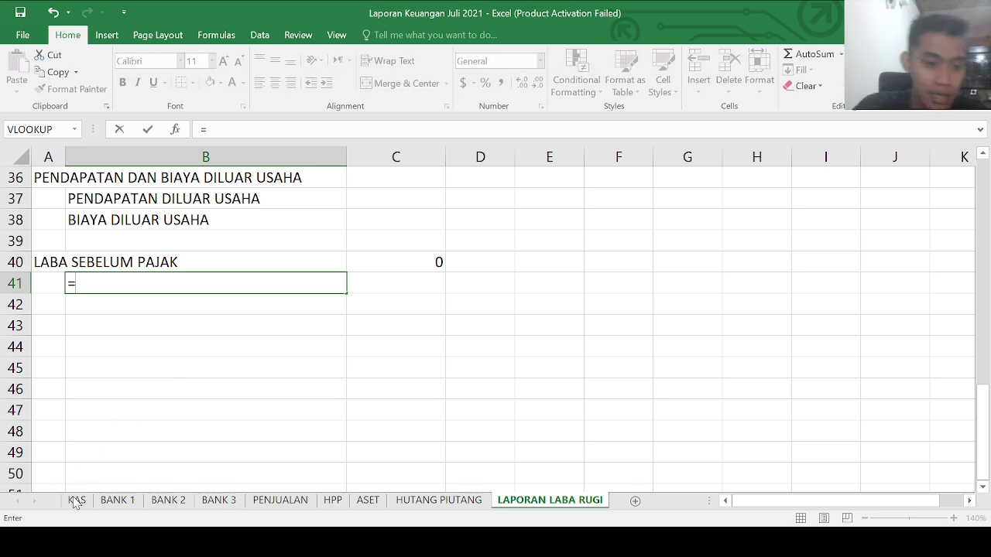
{"action": "left_click", "coordinate": [76, 500]}
{"action": "left_click", "coordinate": [787, 200]}
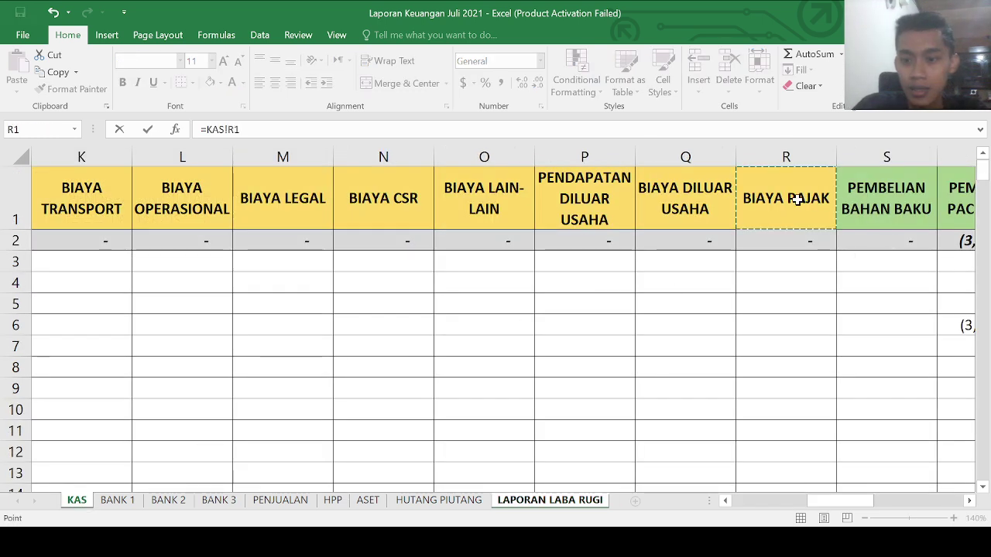
{"action": "key", "text": "Return"}
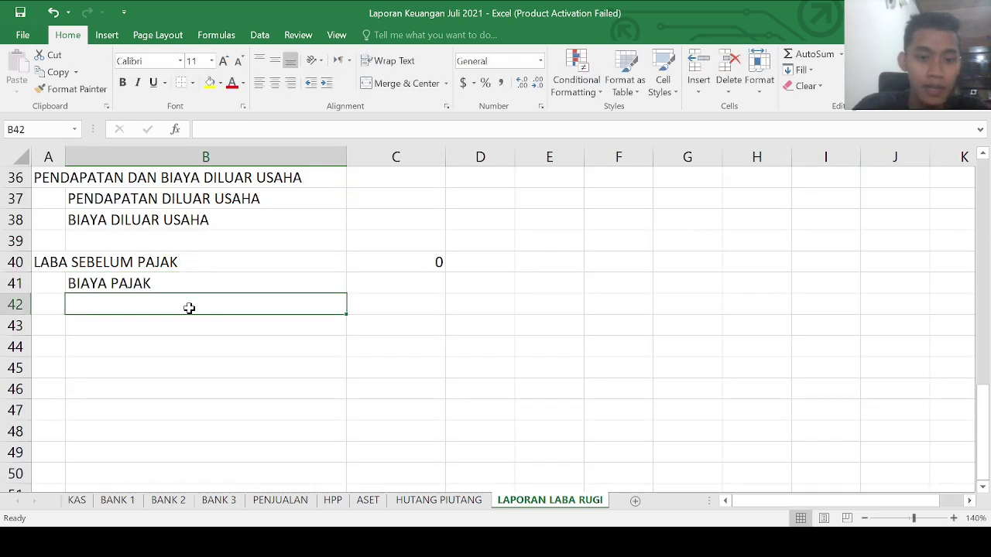
Step: Enter the label LABA BERSIH in A42, directly below the BIAYA PAJAK row
{"action": "left_click", "coordinate": [49, 306]}
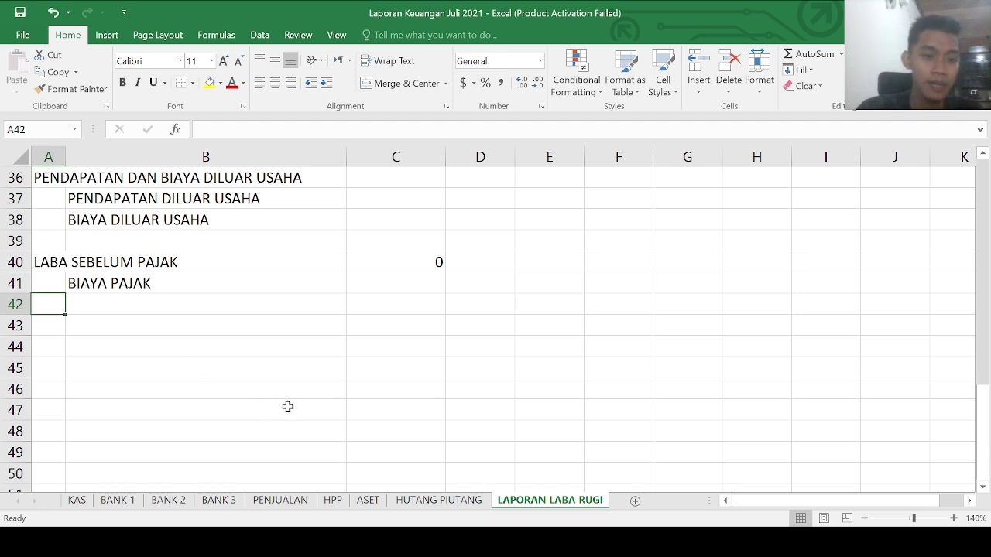
{"action": "type", "text": "LABA BE"}
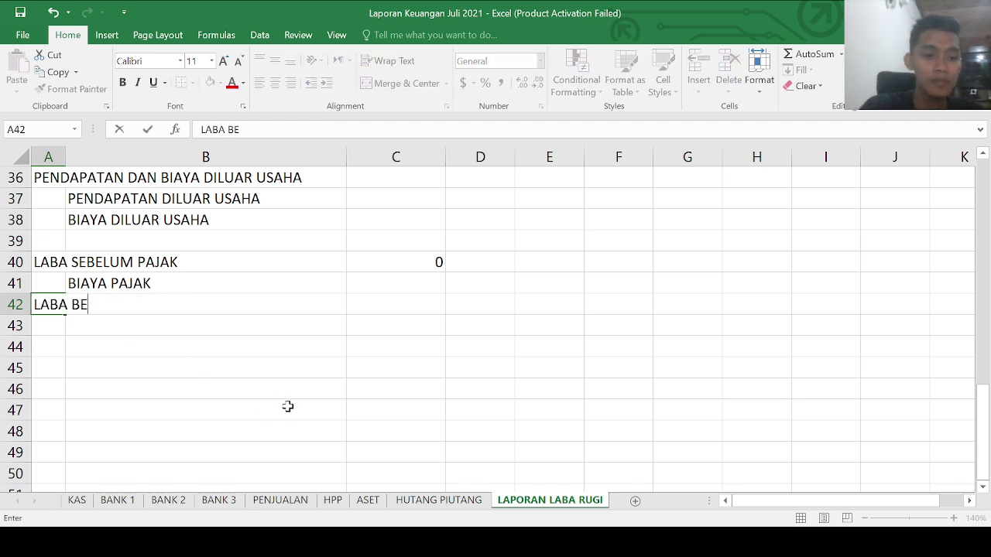
{"action": "type", "text": "RSIH"}
{"action": "key", "text": "Return"}
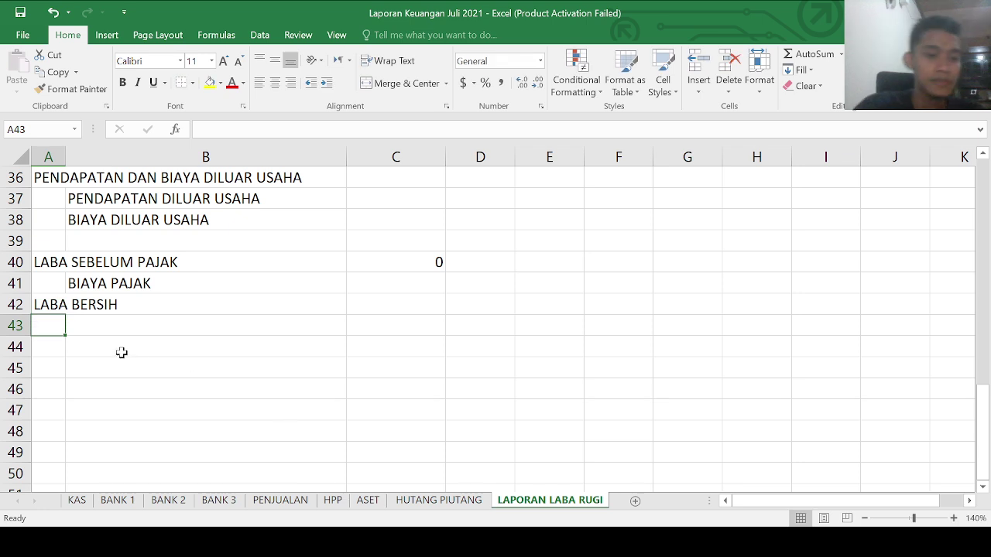
Step: Insert a blank row above LABA BERSIH to separate it from the BIAYA PAJAK row
{"action": "left_click", "coordinate": [20, 304]}
{"action": "key", "text": "ctrl+plus"}
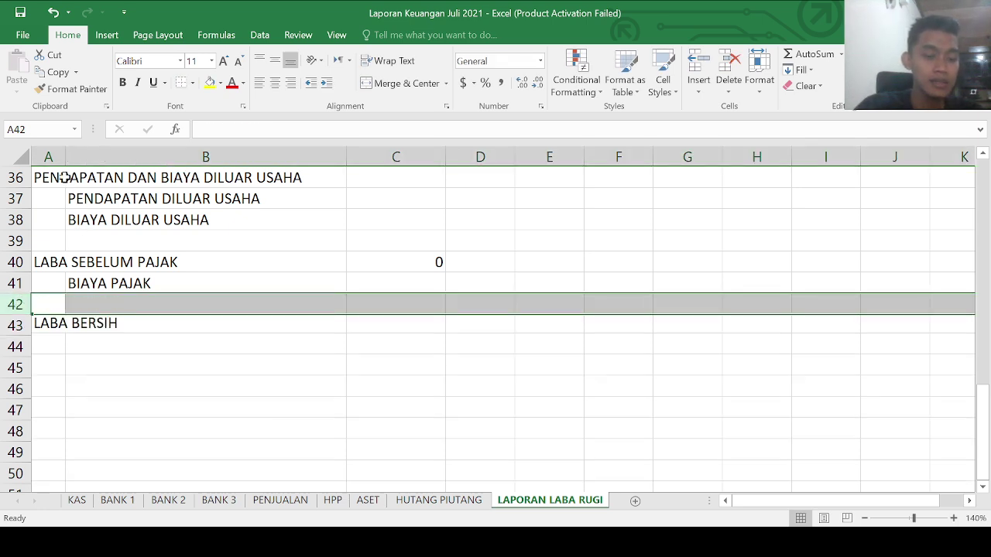
{"action": "left_click", "coordinate": [93, 325]}
{"action": "left_click", "coordinate": [43, 325]}
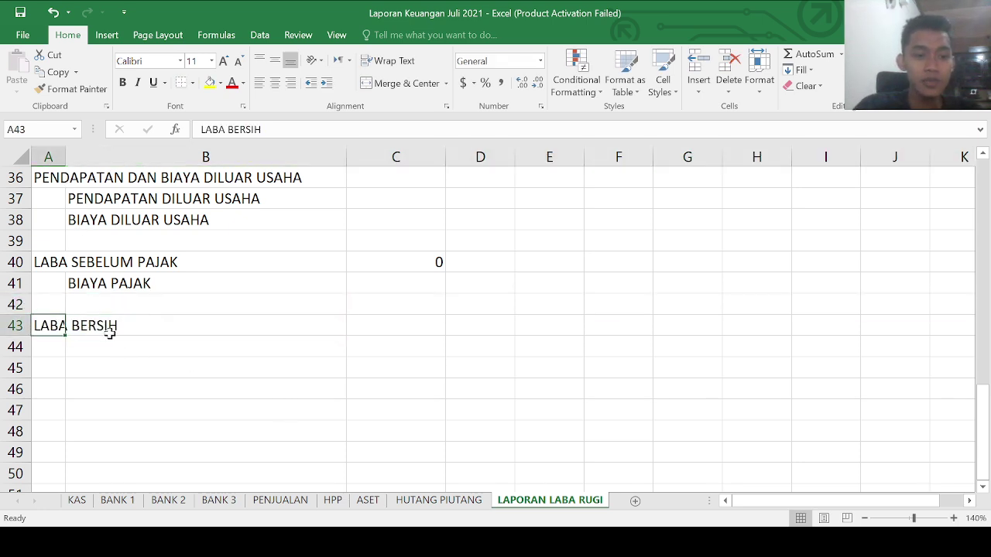
Step: Calculate net profit in C43 with the formula =C40-C41
{"action": "left_click", "coordinate": [108, 332]}
{"action": "left_click", "coordinate": [402, 332]}
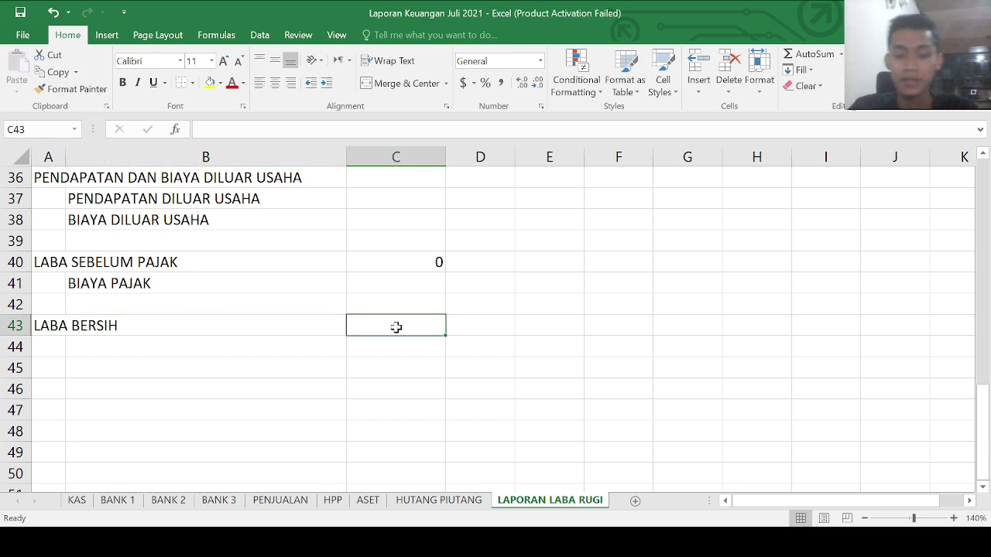
{"action": "type", "text": "="}
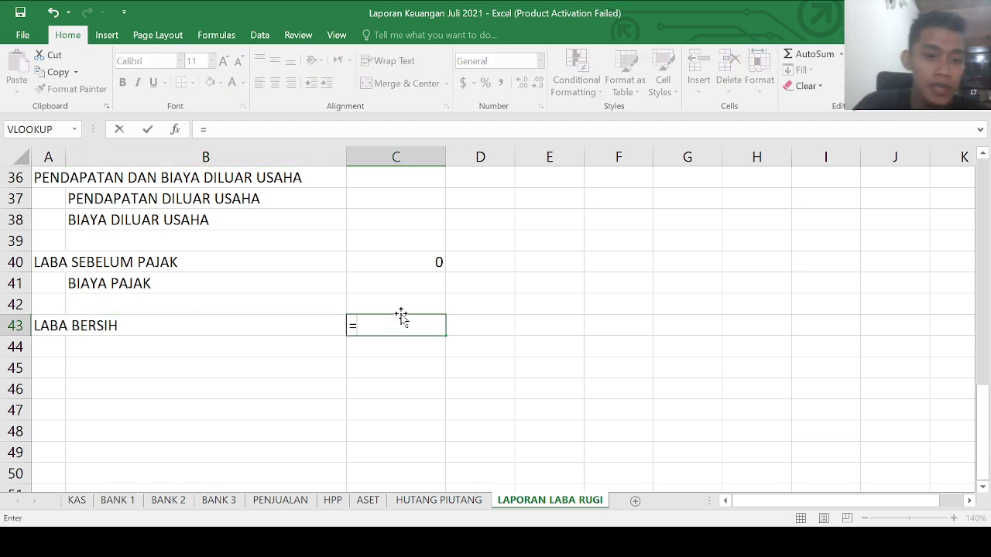
{"action": "left_click", "coordinate": [412, 267]}
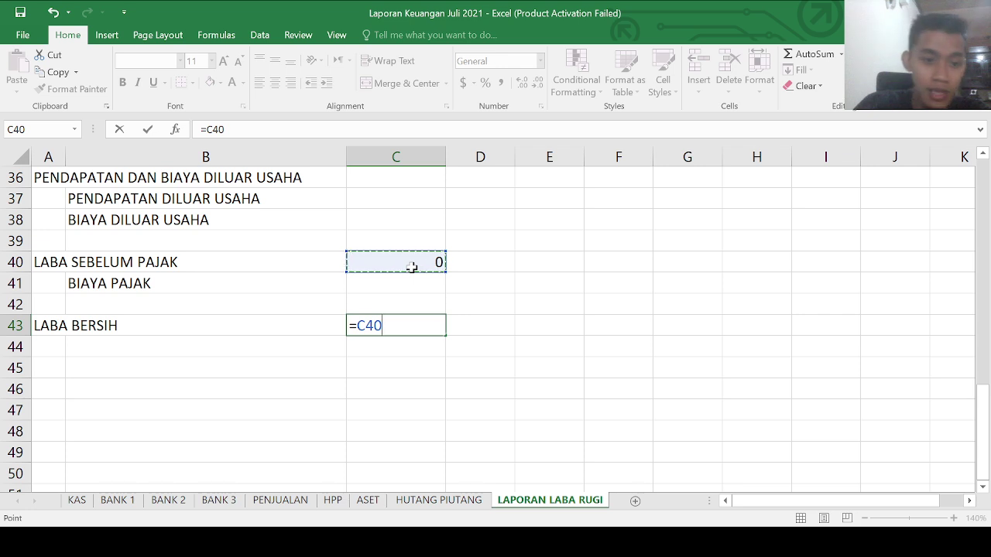
{"action": "type", "text": "-"}
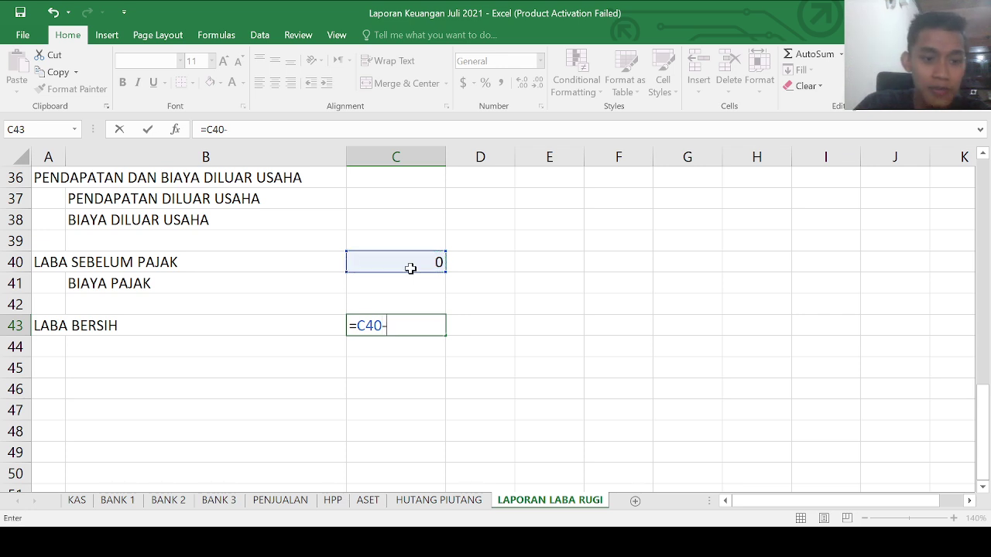
{"action": "left_click", "coordinate": [393, 287]}
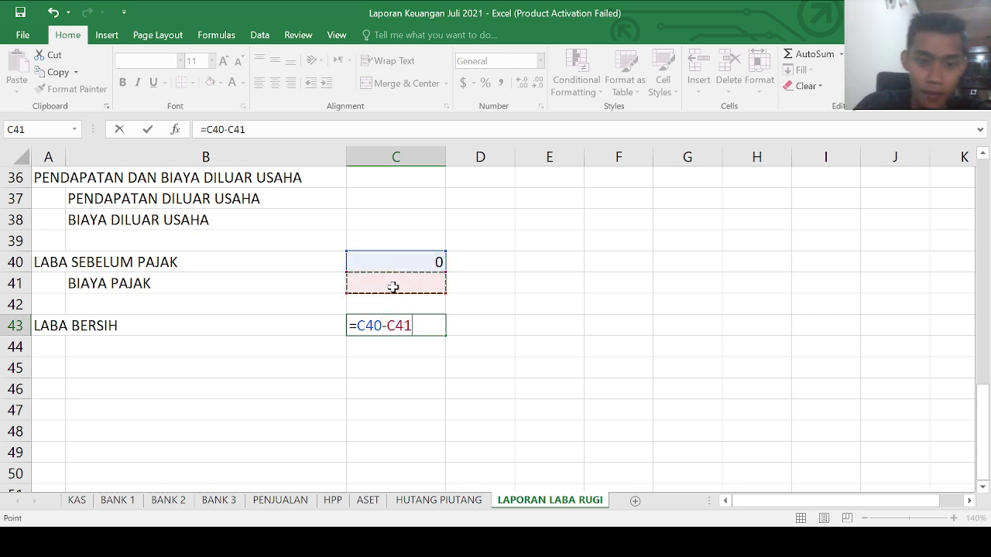
{"action": "key", "text": "Return"}
Step: Calculate the tax expense in C41 as 0.5% of total revenue with the formula =C11*0.5%
{"action": "left_click", "coordinate": [333, 284]}
{"action": "left_click", "coordinate": [367, 285]}
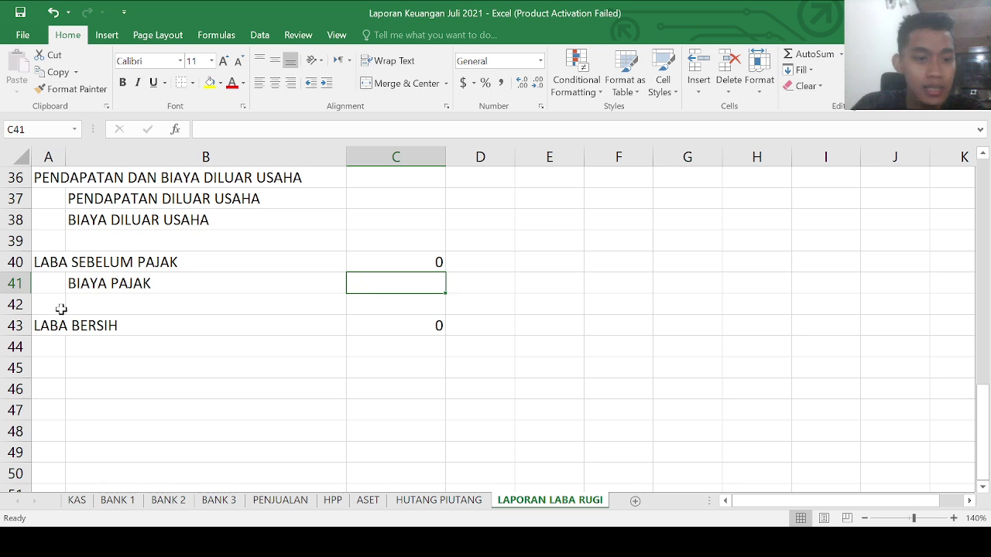
{"action": "type", "text": "="}
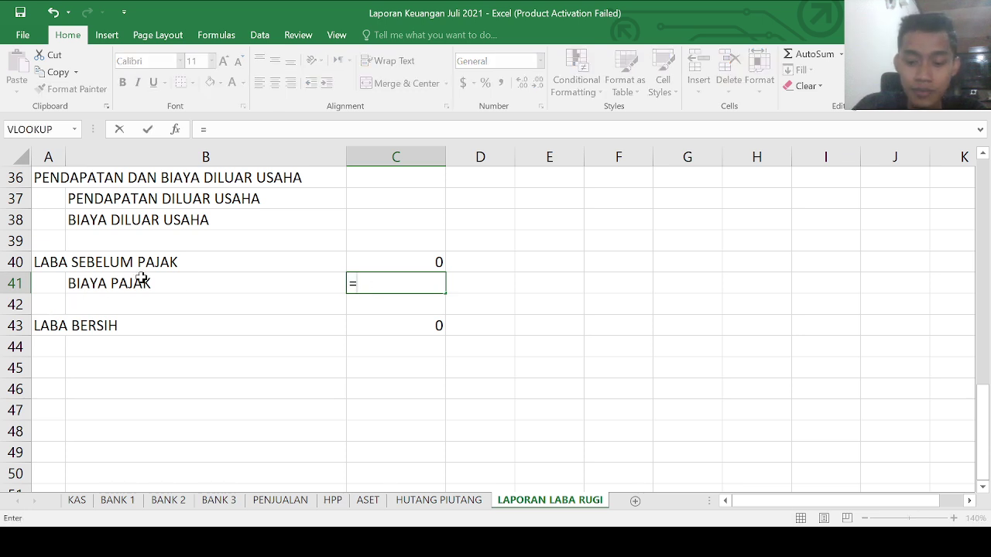
{"action": "scroll", "coordinate": [336, 296], "scroll_direction": "up", "scroll_amount": 12}
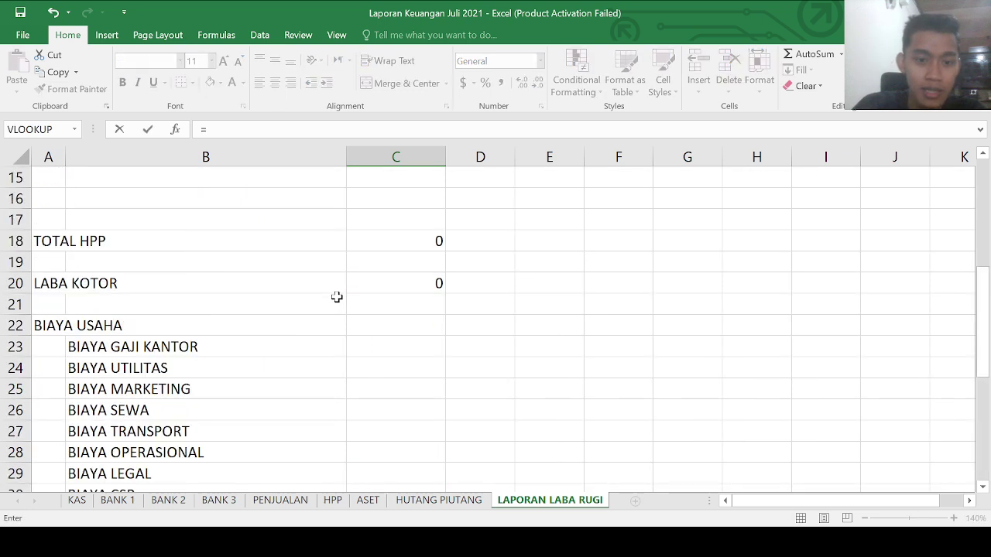
{"action": "scroll", "coordinate": [379, 323], "scroll_direction": "down", "scroll_amount": 2}
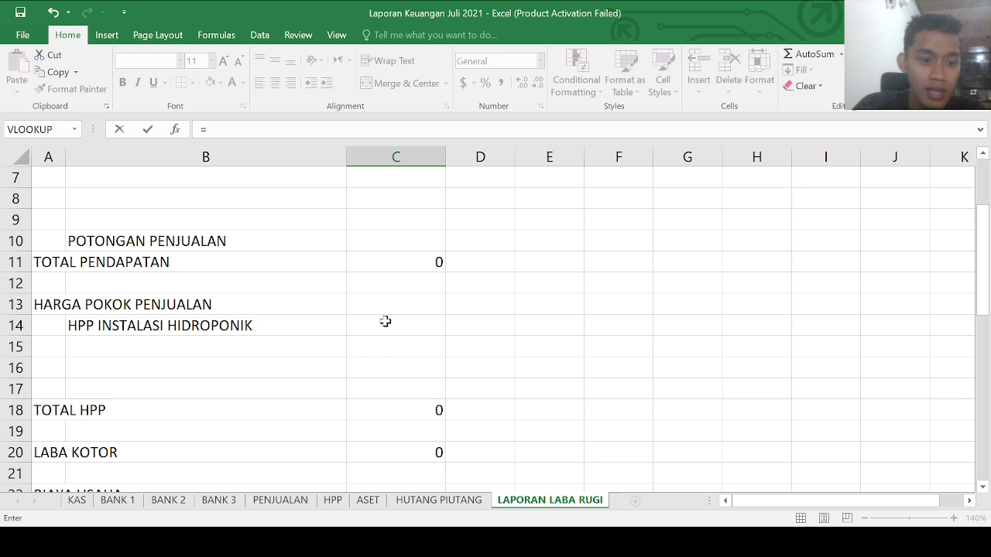
{"action": "left_click", "coordinate": [396, 262]}
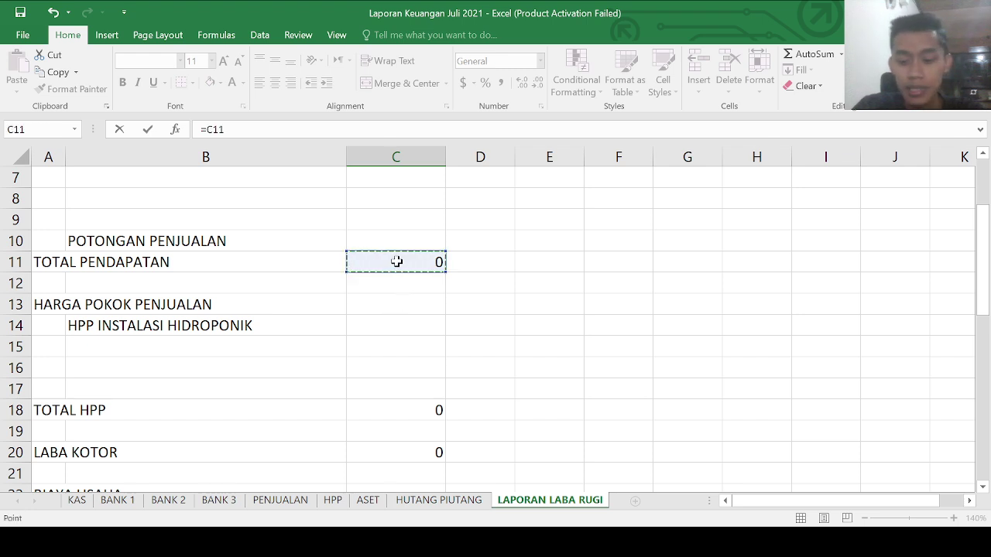
{"action": "type", "text": "*"}
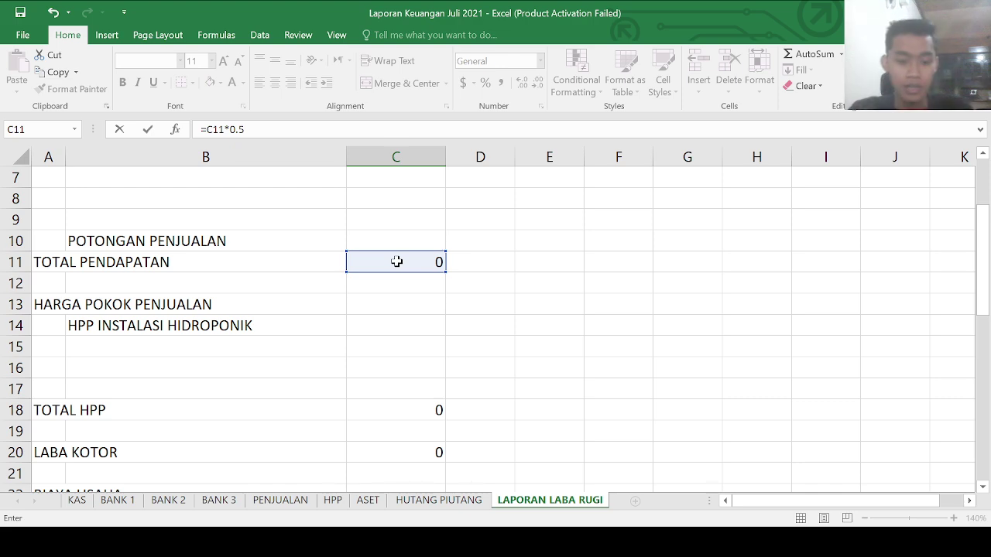
{"action": "type", "text": "0.5%"}
{"action": "key", "text": "Return"}
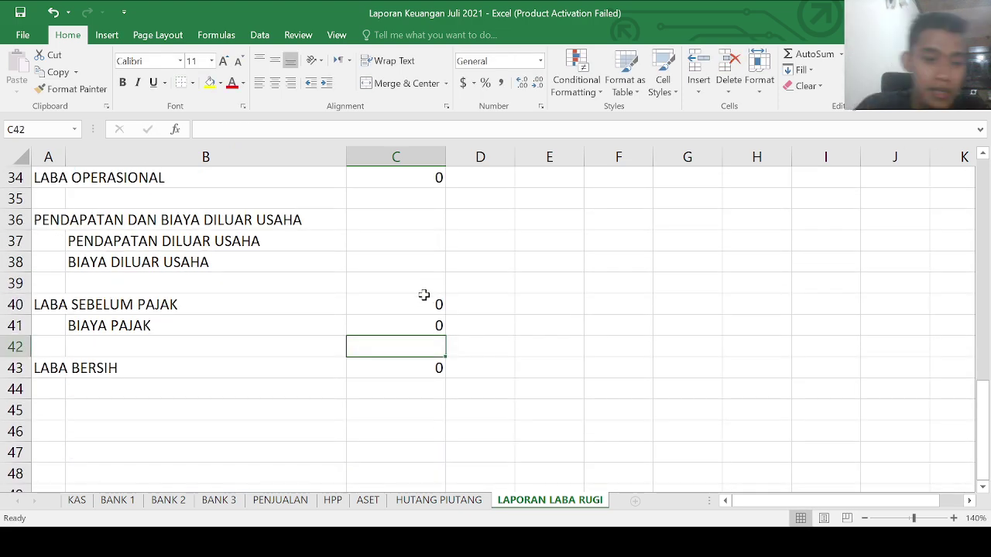
Step: Review the tax expense and net profit formulas in C41 and C43, and the PENJUALAN INSTALASI HIDROPONIK row under PENDAPATAN
{"action": "left_click", "coordinate": [406, 323]}
{"action": "left_click", "coordinate": [287, 370]}
{"action": "left_click", "coordinate": [407, 367]}
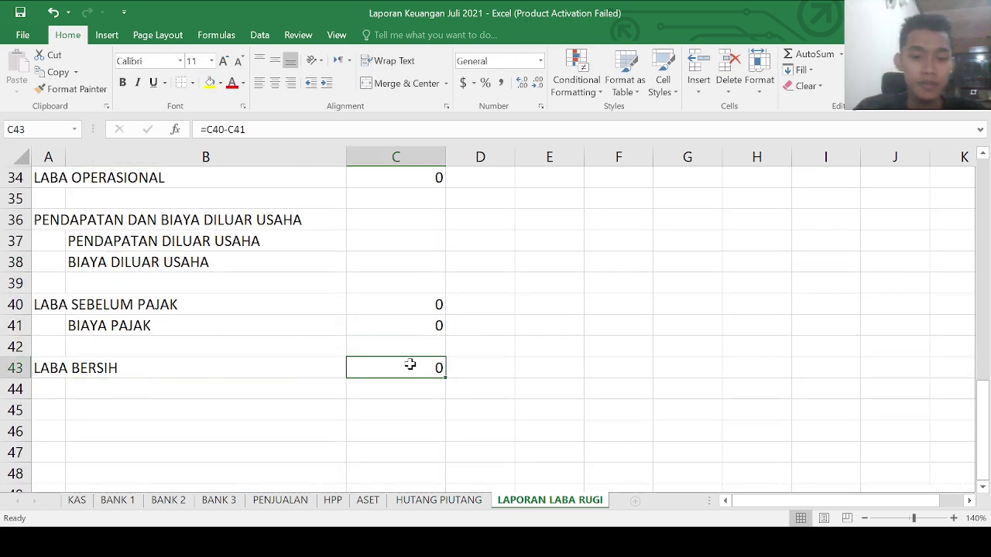
{"action": "double_click", "coordinate": [398, 368]}
{"action": "key", "text": "Return"}
{"action": "scroll", "coordinate": [210, 340], "scroll_direction": "up", "scroll_amount": 11}
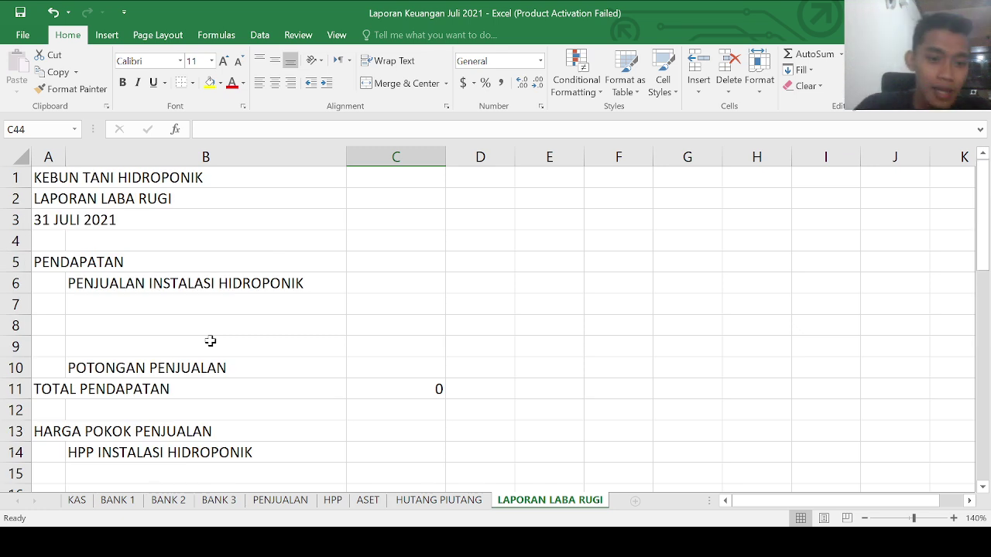
{"action": "left_click", "coordinate": [262, 280]}
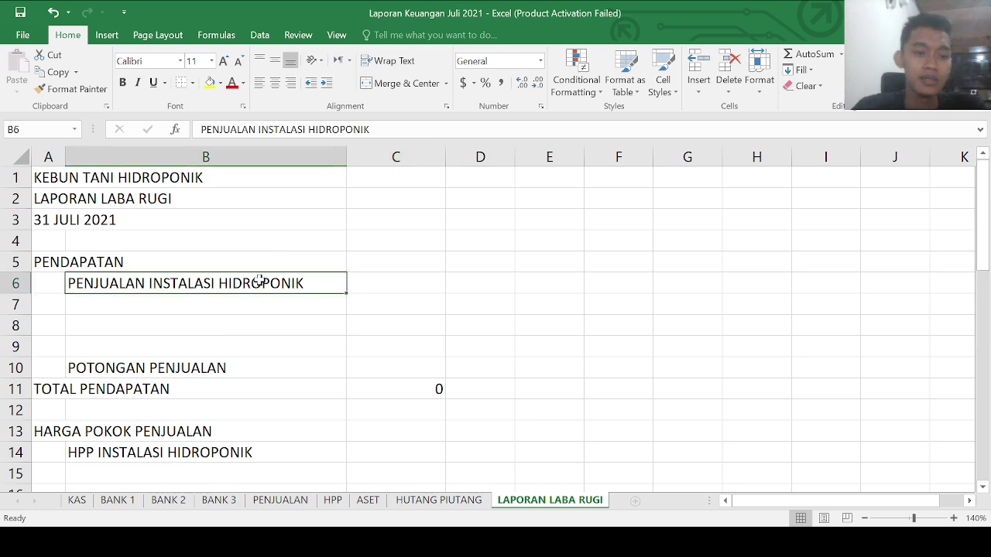
{"action": "left_click", "coordinate": [410, 286]}
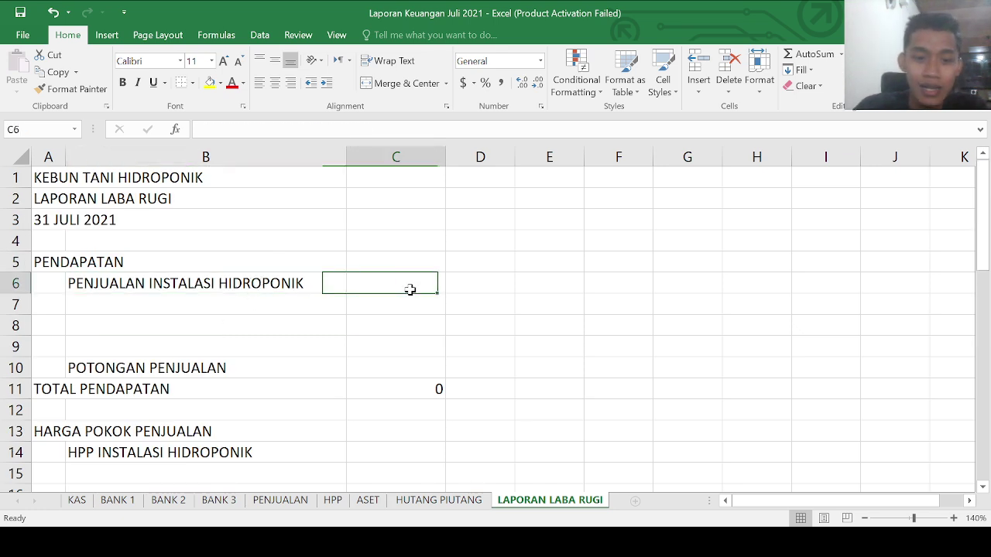
{"action": "left_click", "coordinate": [301, 281]}
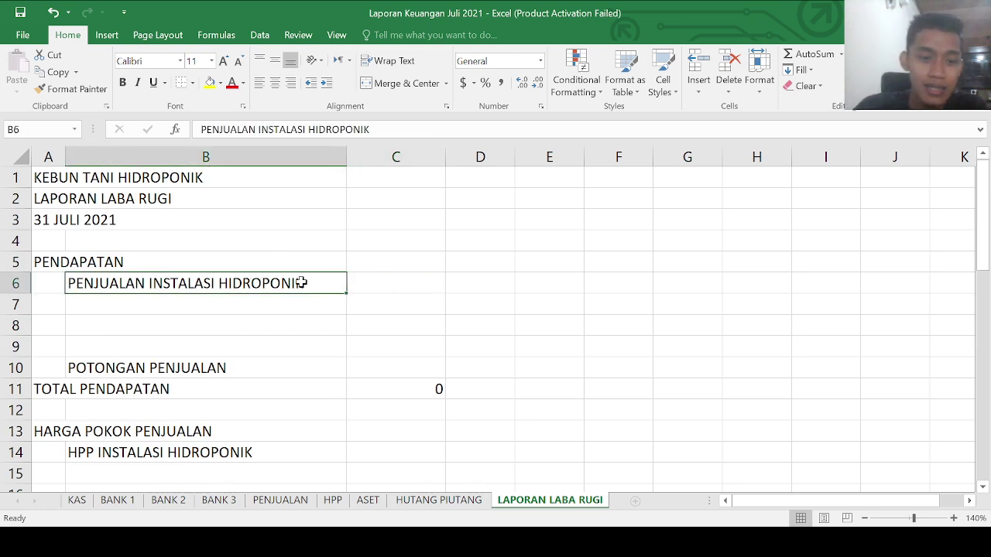
Step: Link the PENJUALAN INSTALASI HIDROPONIK amount in C6 to the SUB TOTAL sum on the sales sheet with =PENJUALAN!I21
{"action": "left_click", "coordinate": [400, 275]}
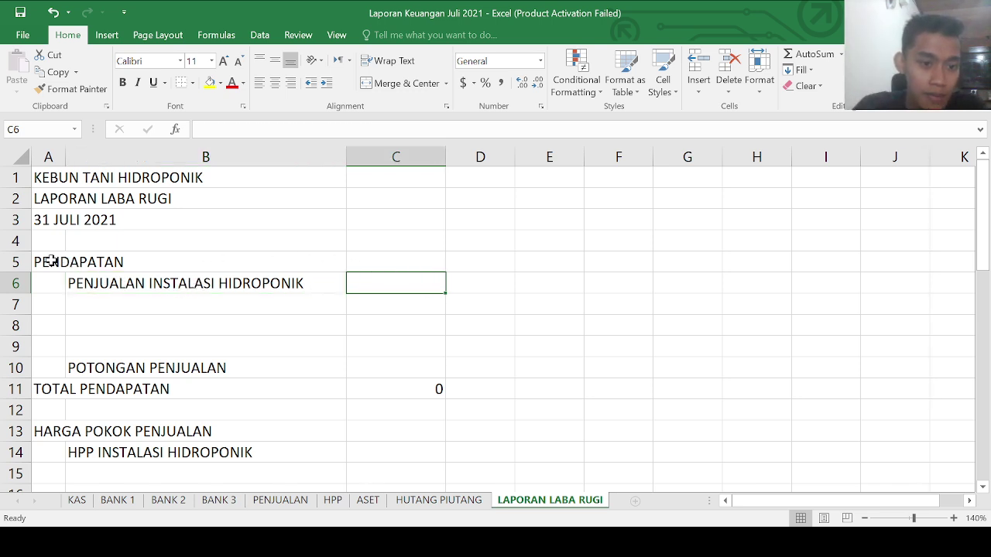
{"action": "left_click", "coordinate": [124, 284]}
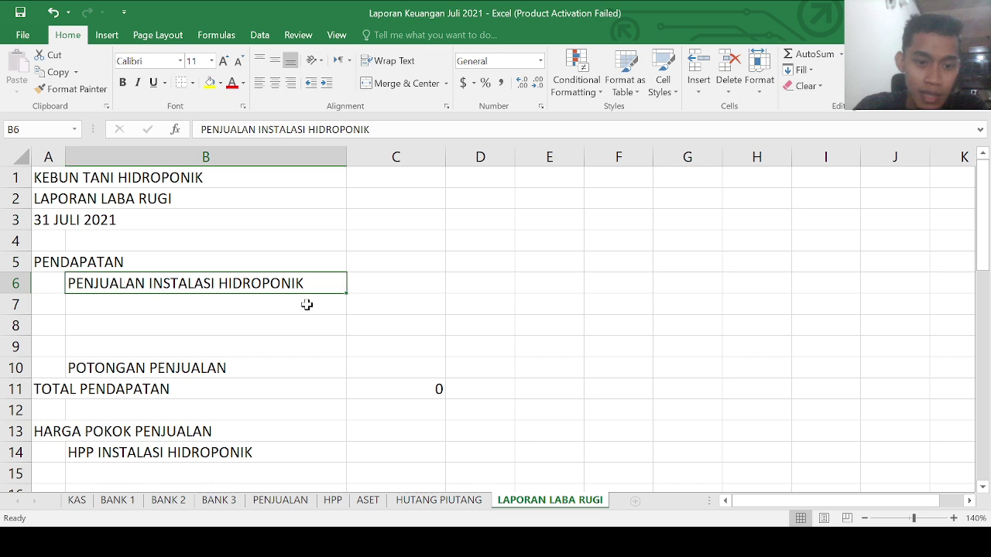
{"action": "left_click", "coordinate": [374, 280]}
{"action": "type", "text": "="}
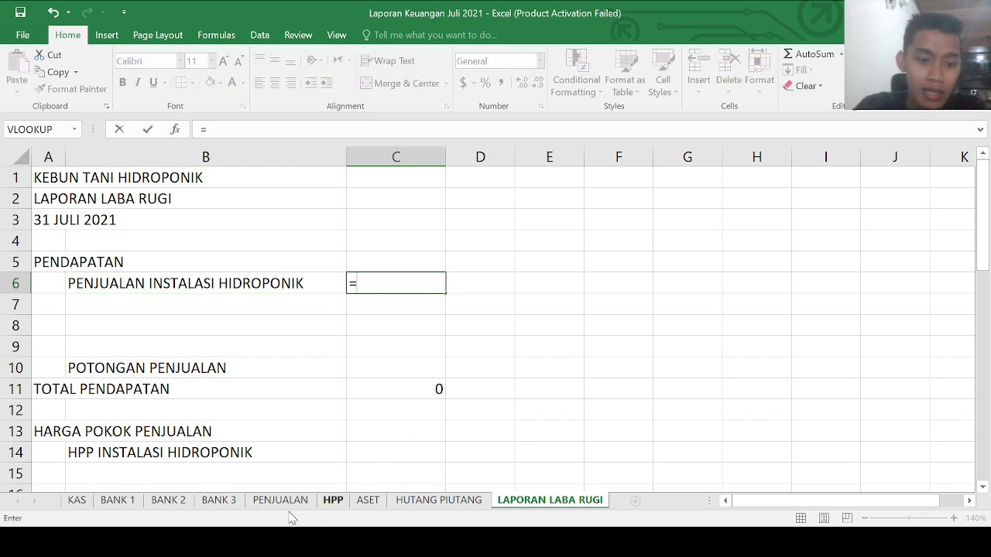
{"action": "left_click", "coordinate": [278, 501]}
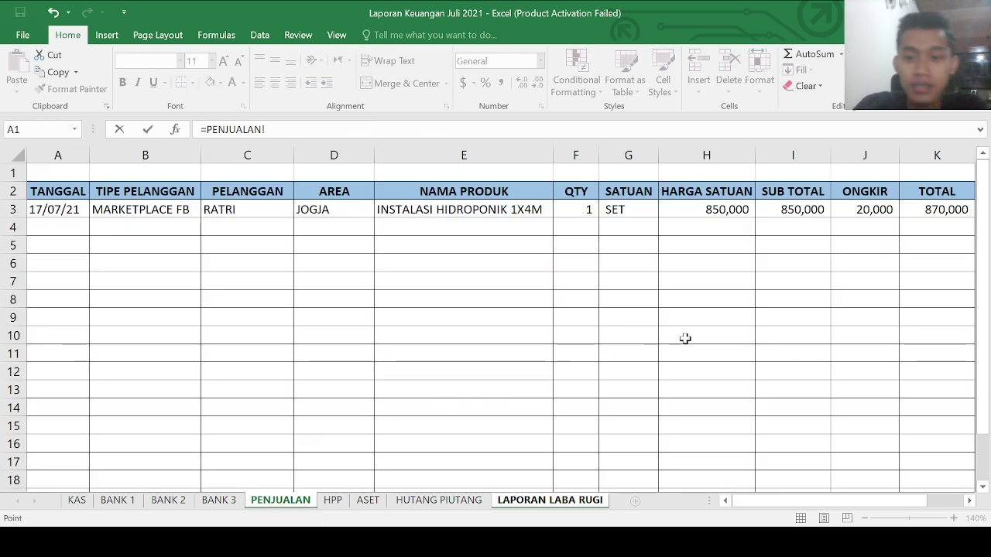
{"action": "scroll", "coordinate": [758, 328], "scroll_direction": "down", "scroll_amount": 4}
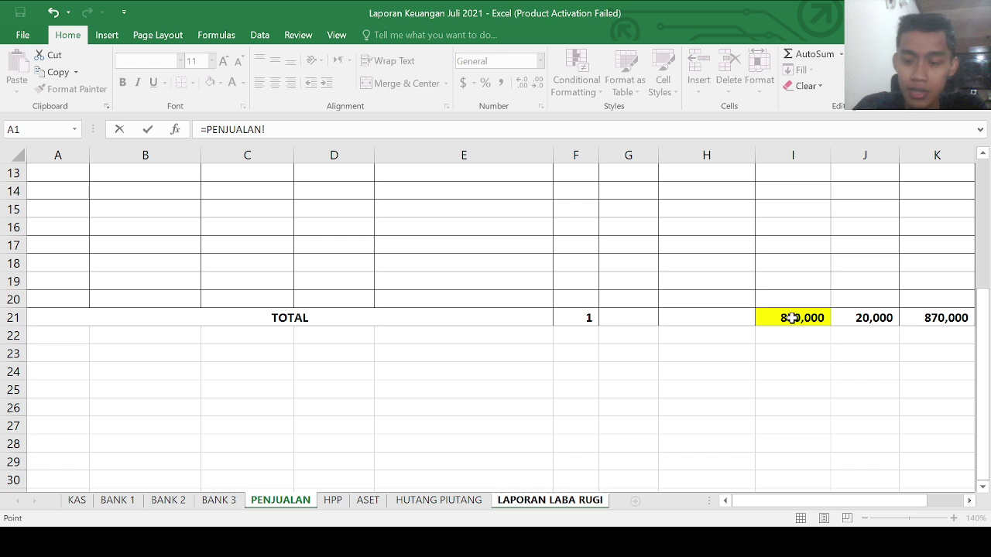
{"action": "left_click", "coordinate": [791, 317]}
{"action": "scroll", "coordinate": [516, 263], "scroll_direction": "up", "scroll_amount": 4}
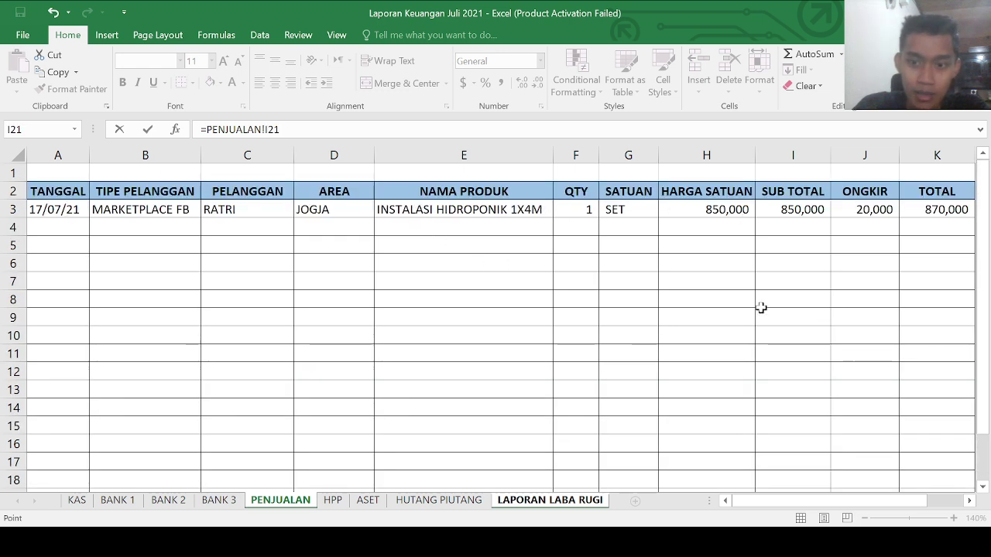
{"action": "scroll", "coordinate": [763, 325], "scroll_direction": "down", "scroll_amount": 3}
{"action": "scroll", "coordinate": [765, 325], "scroll_direction": "up", "scroll_amount": 2}
{"action": "scroll", "coordinate": [708, 237], "scroll_direction": "up", "scroll_amount": 1}
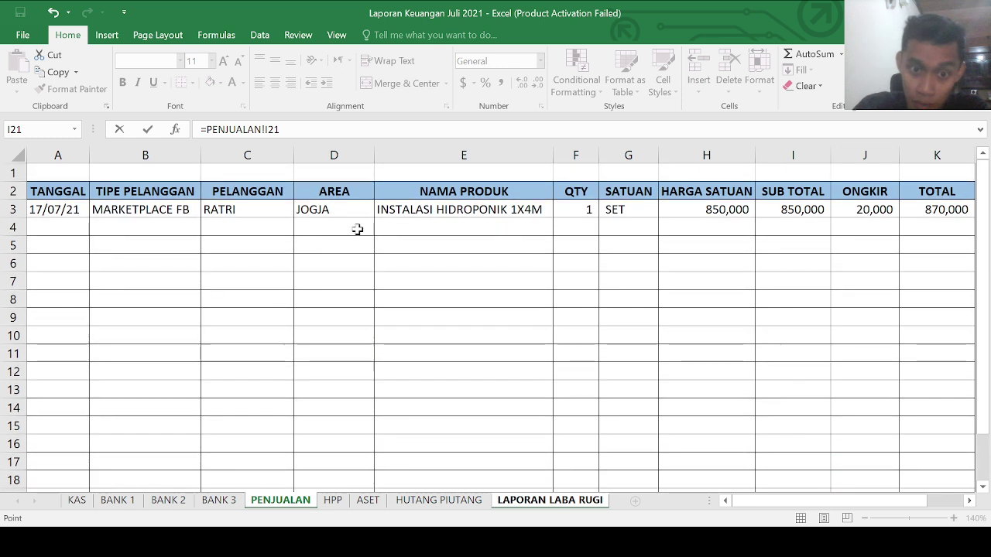
{"action": "scroll", "coordinate": [515, 365], "scroll_direction": "down", "scroll_amount": 4}
{"action": "key", "text": "Return"}
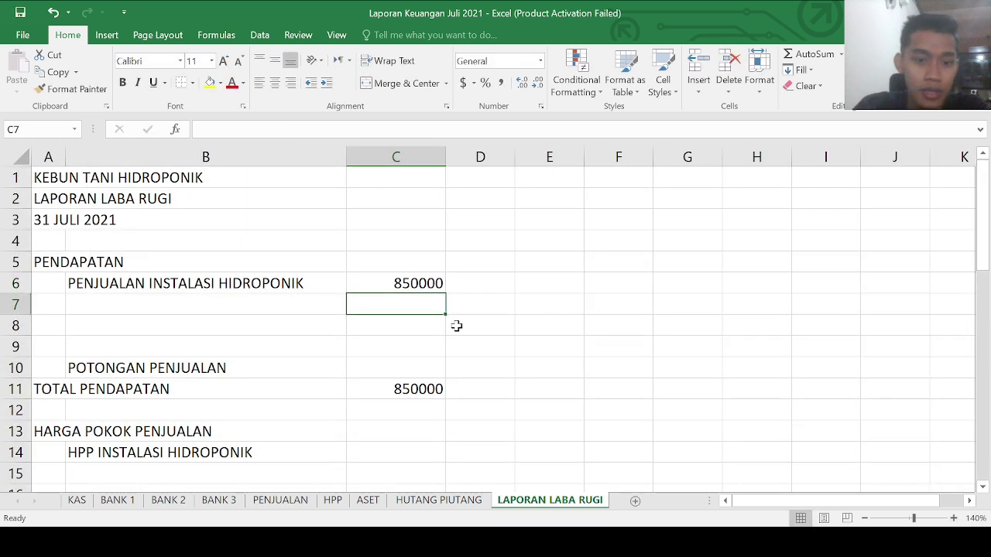
Step: Format column C of the profit and loss report with thousands separators and no decimal places
{"action": "scroll", "coordinate": [435, 315], "scroll_direction": "down", "scroll_amount": 1}
{"action": "left_click", "coordinate": [408, 155]}
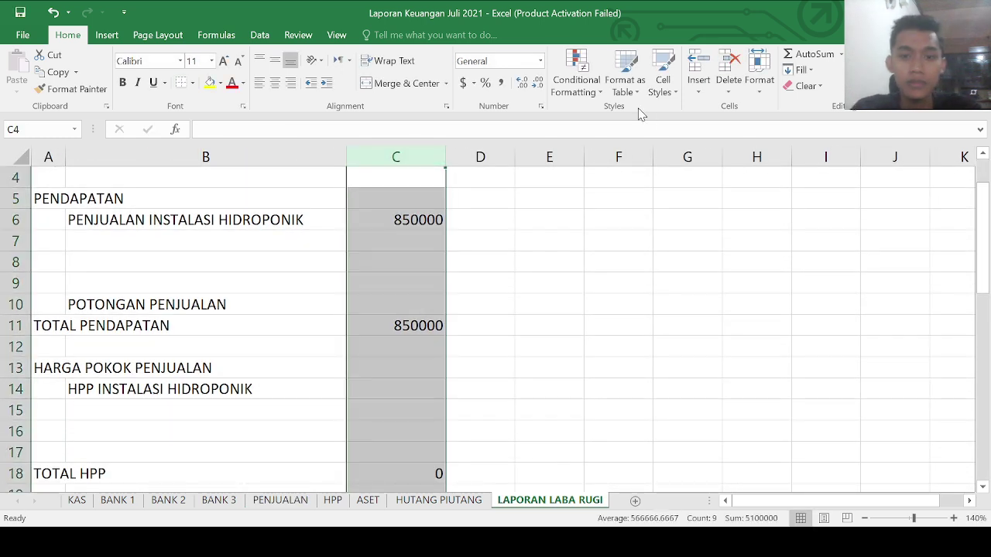
{"action": "left_click", "coordinate": [500, 82]}
{"action": "left_click", "coordinate": [537, 83]}
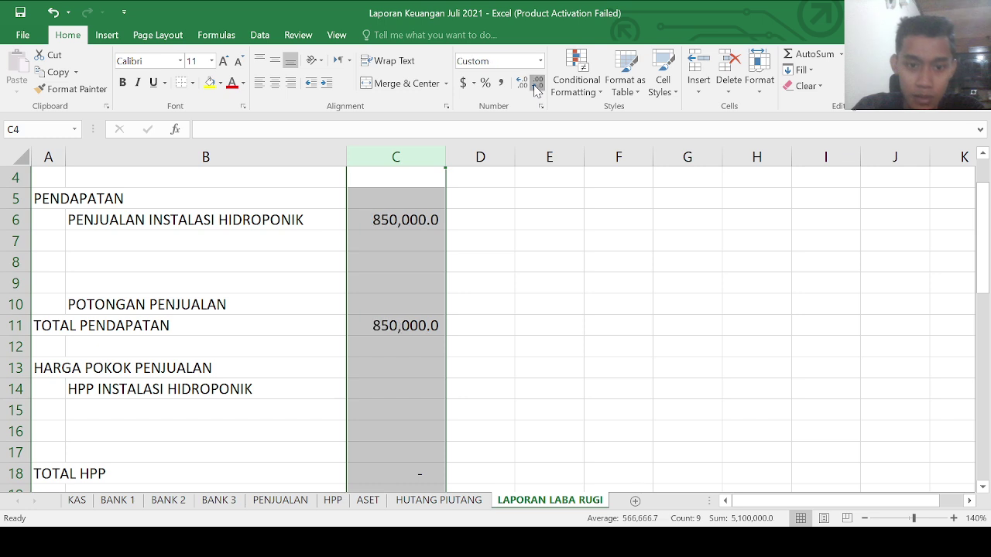
{"action": "left_click", "coordinate": [537, 83]}
Step: Review the sales amount linked in C6 and the other amounts in the PENDAPATAN section
{"action": "left_click", "coordinate": [262, 249]}
{"action": "left_click", "coordinate": [411, 257]}
{"action": "left_click", "coordinate": [414, 210]}
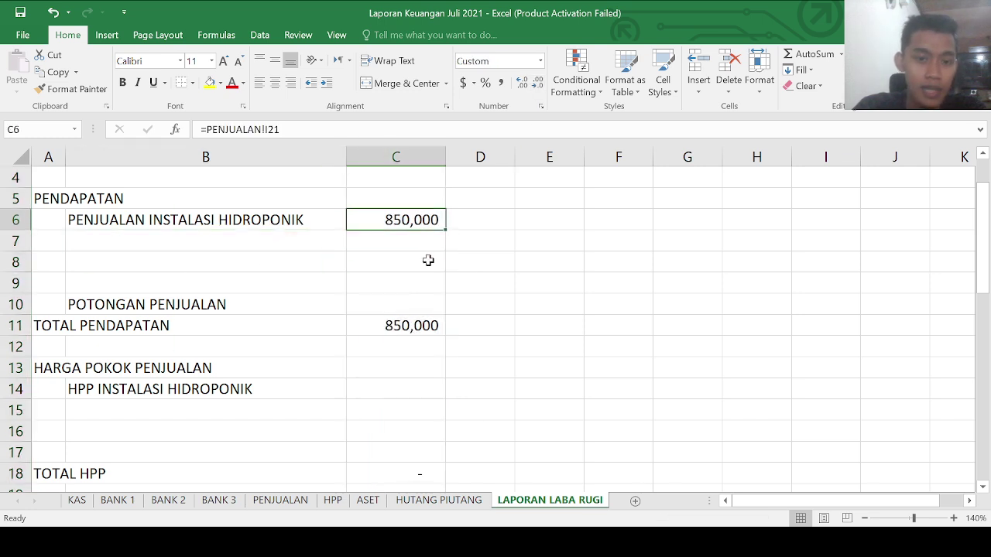
{"action": "left_click", "coordinate": [303, 220]}
{"action": "left_click", "coordinate": [413, 224]}
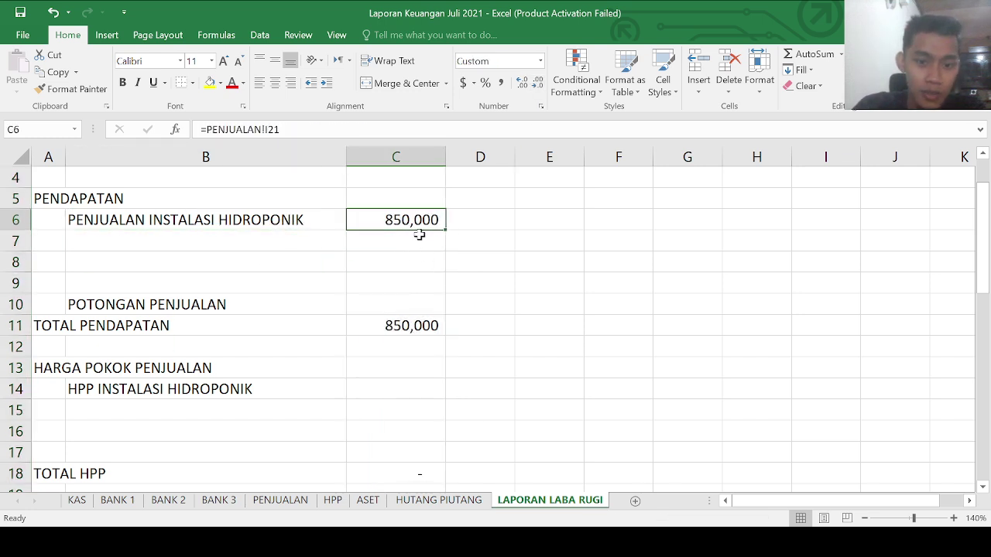
{"action": "scroll", "coordinate": [383, 302], "scroll_direction": "down", "scroll_amount": 1}
{"action": "scroll", "coordinate": [400, 299], "scroll_direction": "up", "scroll_amount": 2}
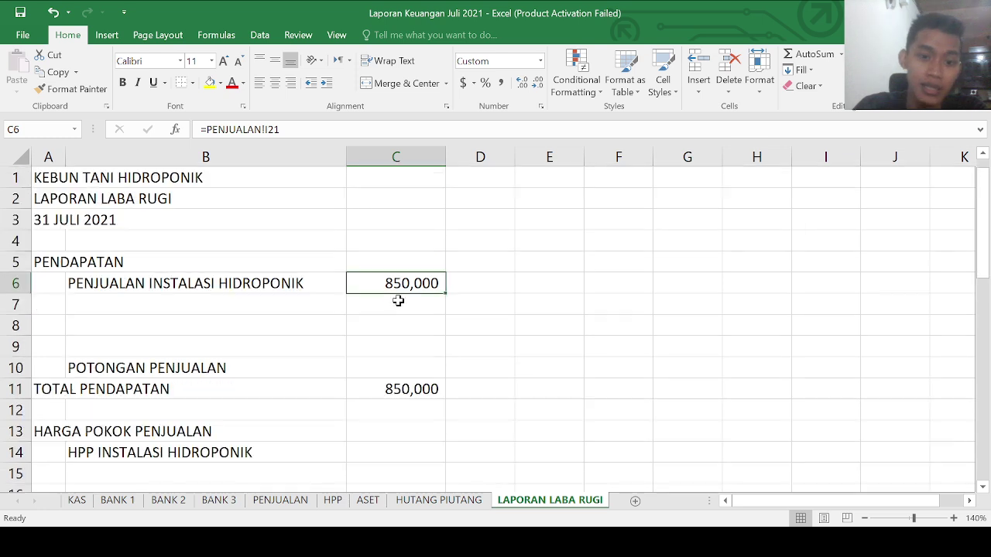
{"action": "scroll", "coordinate": [405, 372], "scroll_direction": "down", "scroll_amount": 1}
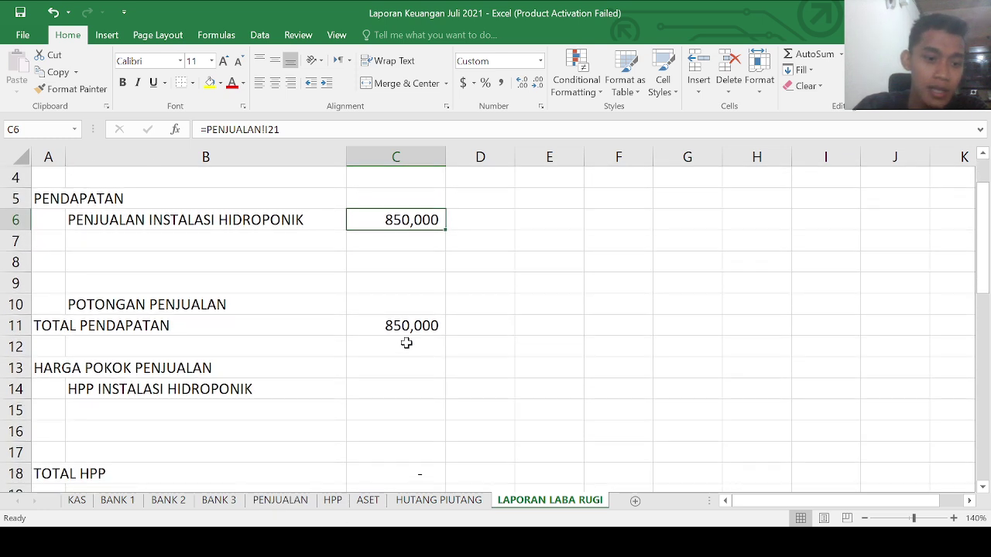
Step: Begin the POTONGAN PENJUALAN formula in C10 with the sales discount total from the KAS sheet, =KAS!F2
{"action": "left_click", "coordinate": [411, 303]}
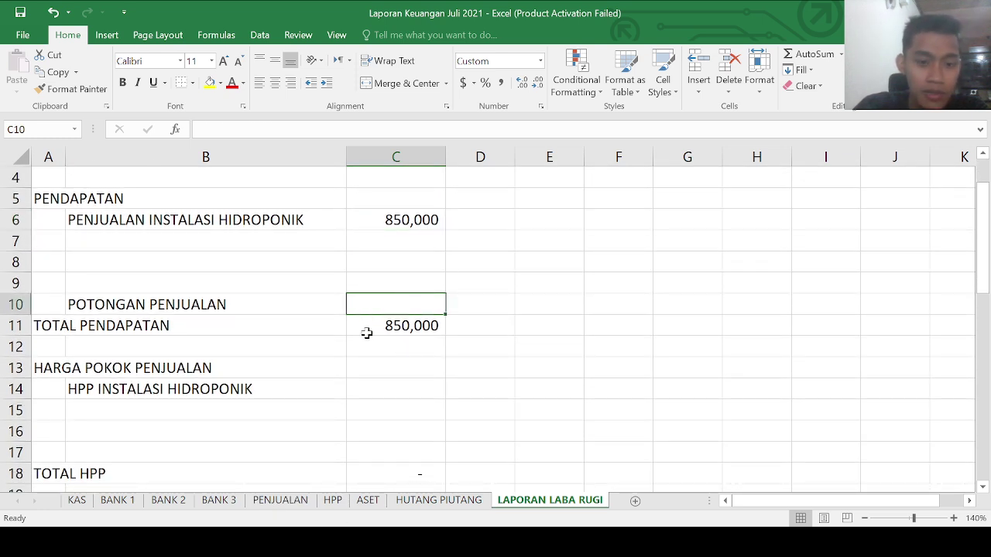
{"action": "type", "text": "="}
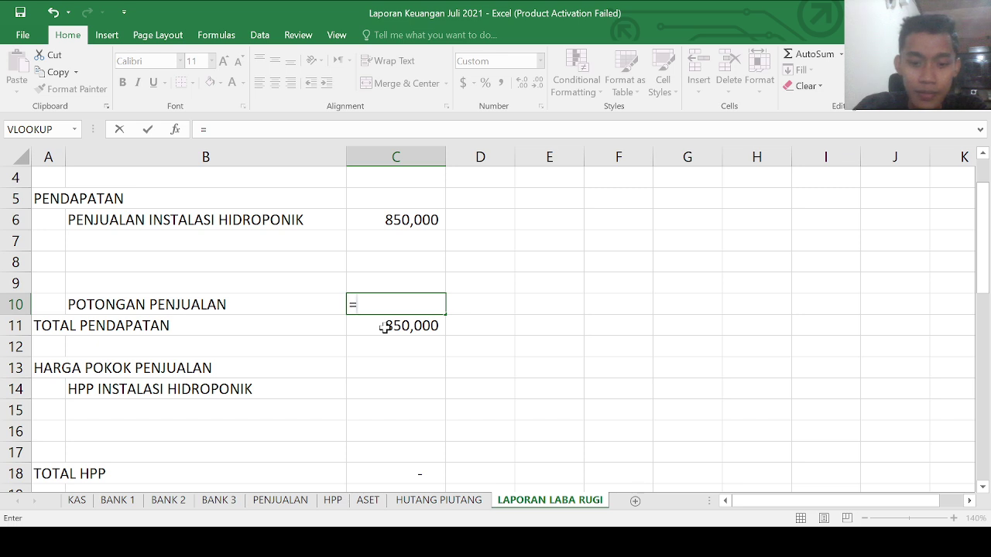
{"action": "left_click", "coordinate": [77, 501]}
{"action": "left_click_drag", "start_coordinate": [839, 502], "coordinate": [754, 502]}
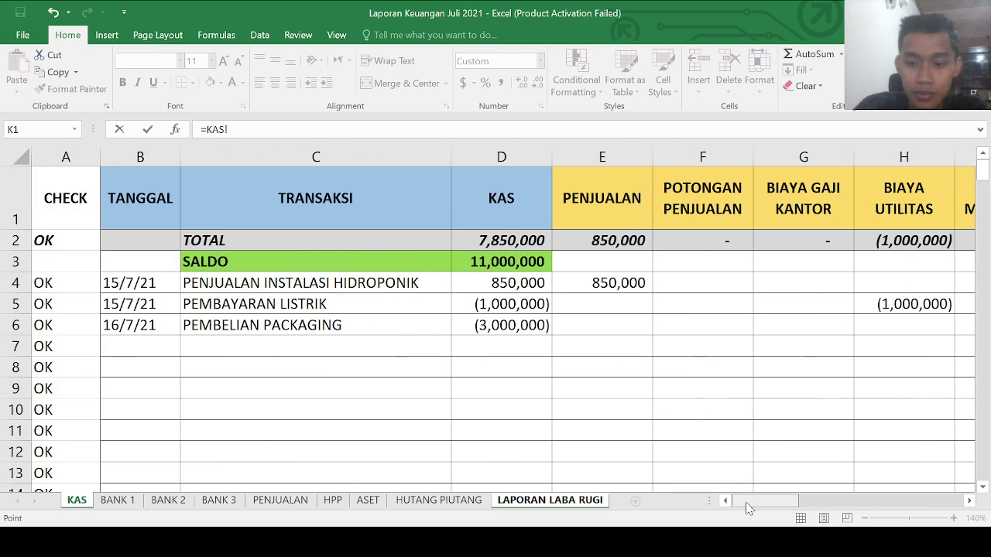
{"action": "left_click", "coordinate": [708, 240]}
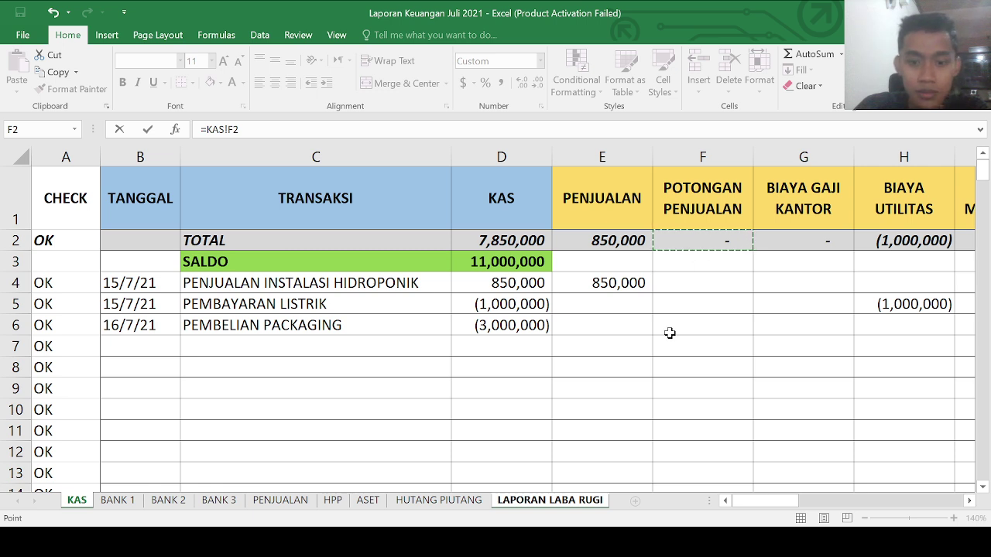
{"action": "left_click", "coordinate": [116, 500]}
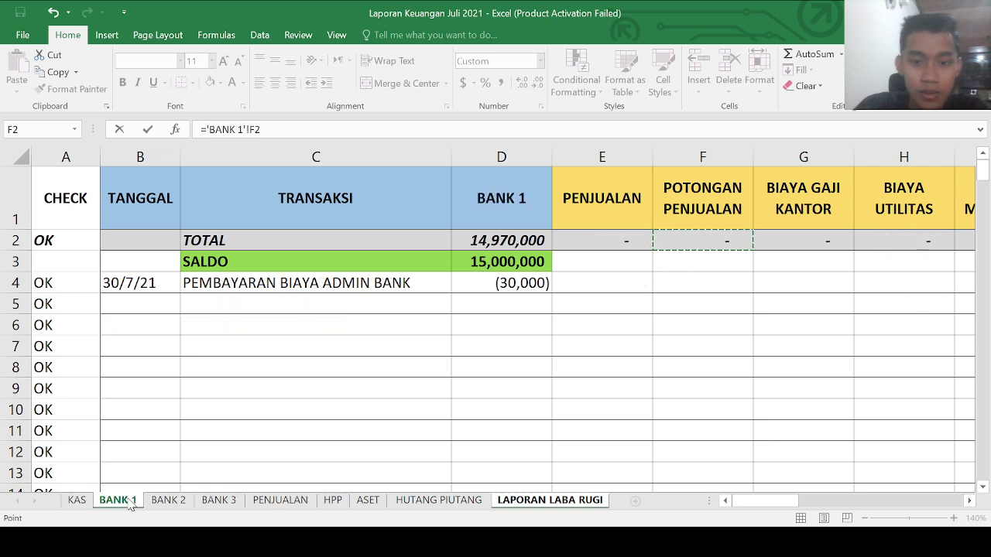
{"action": "left_click", "coordinate": [77, 500]}
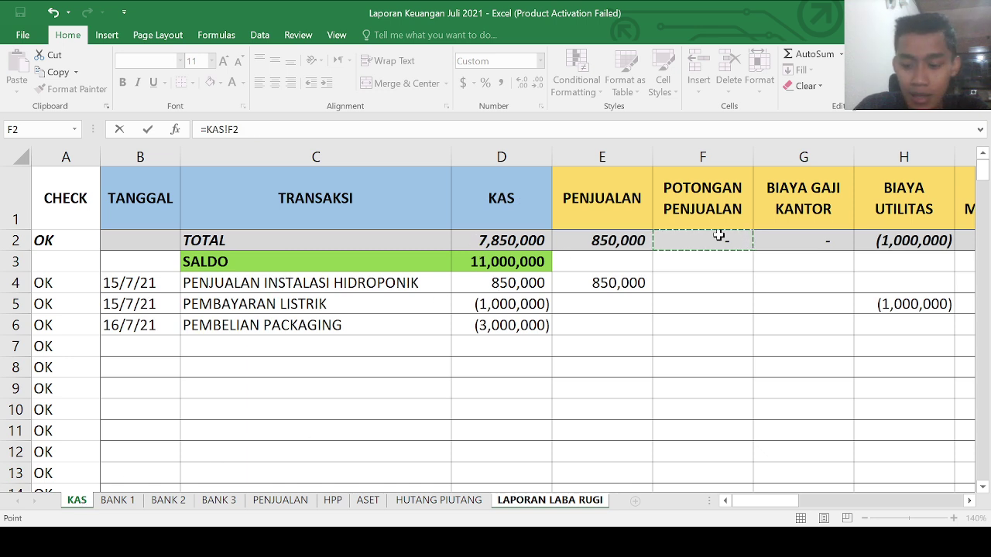
Step: Complete the C10 formula by adding the POTONGAN PENJUALAN totals in F2 of BANK 1, BANK 2 and BANK 3
{"action": "type", "text": "+"}
{"action": "left_click", "coordinate": [115, 500]}
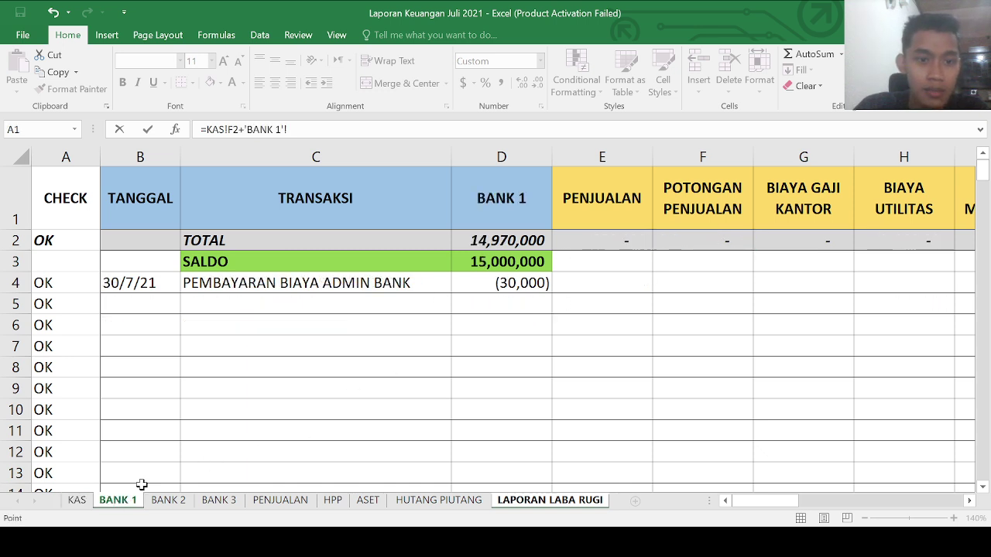
{"action": "left_click", "coordinate": [676, 243]}
{"action": "type", "text": "+"}
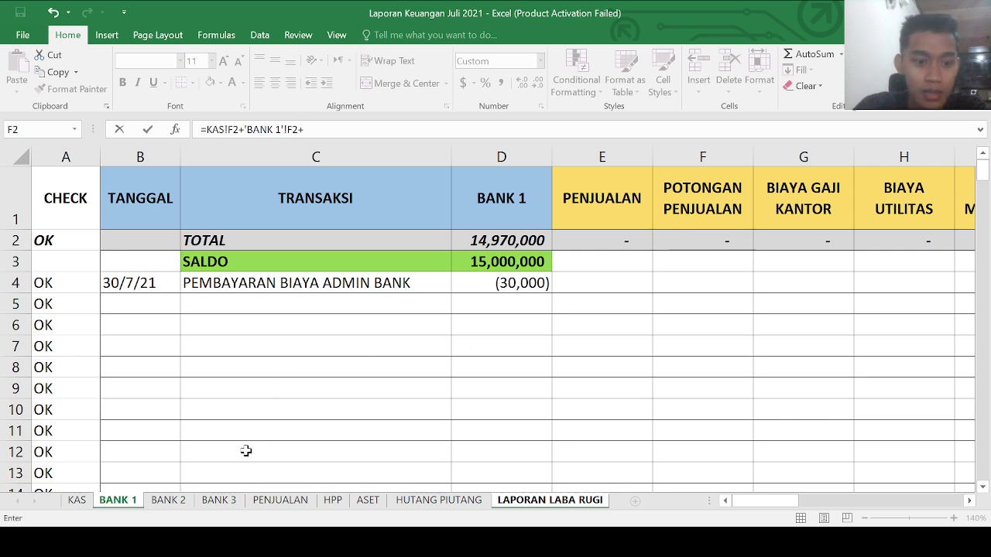
{"action": "left_click", "coordinate": [163, 501]}
{"action": "left_click", "coordinate": [717, 234]}
{"action": "type", "text": "+"}
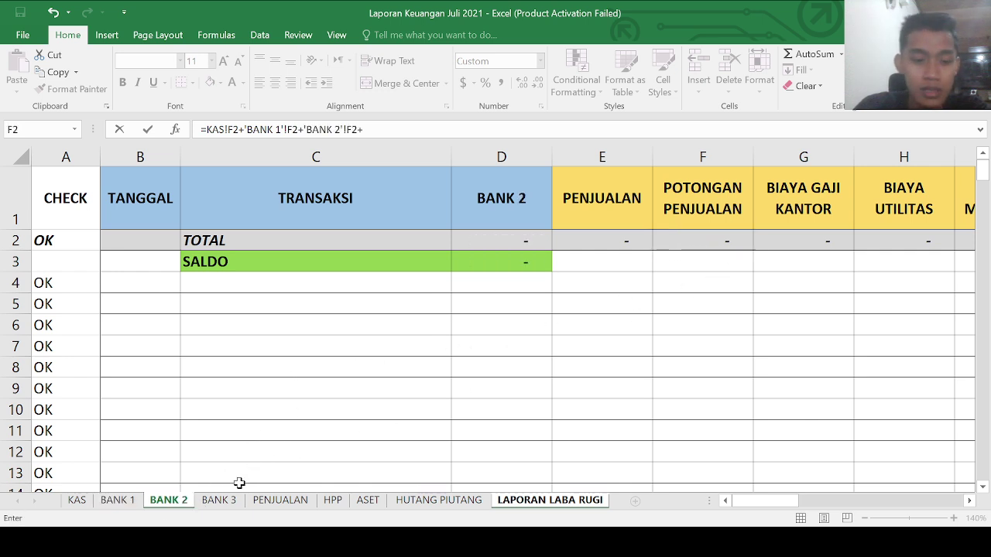
{"action": "left_click", "coordinate": [223, 500]}
{"action": "left_click", "coordinate": [679, 241]}
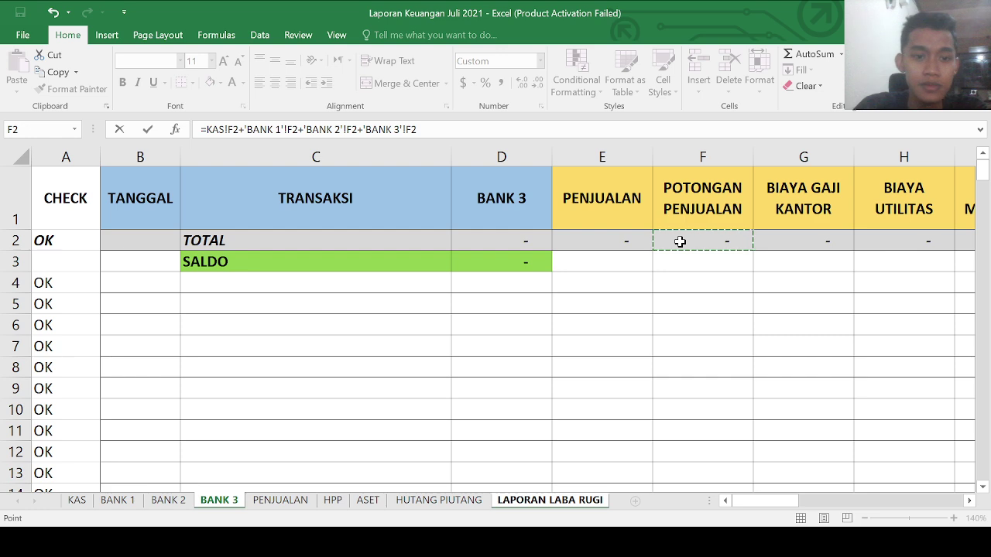
{"action": "key", "text": "Return"}
{"action": "left_click", "coordinate": [381, 308]}
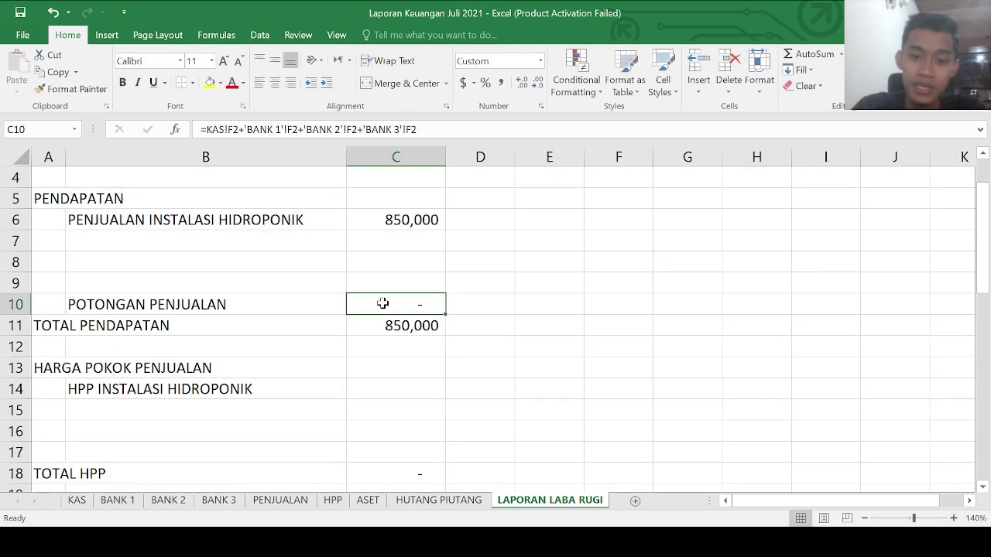
Step: Check the TOTAL PENDAPATAN formula in C11 and the revenue cells it sums
{"action": "left_click", "coordinate": [387, 325]}
{"action": "double_click", "coordinate": [387, 326]}
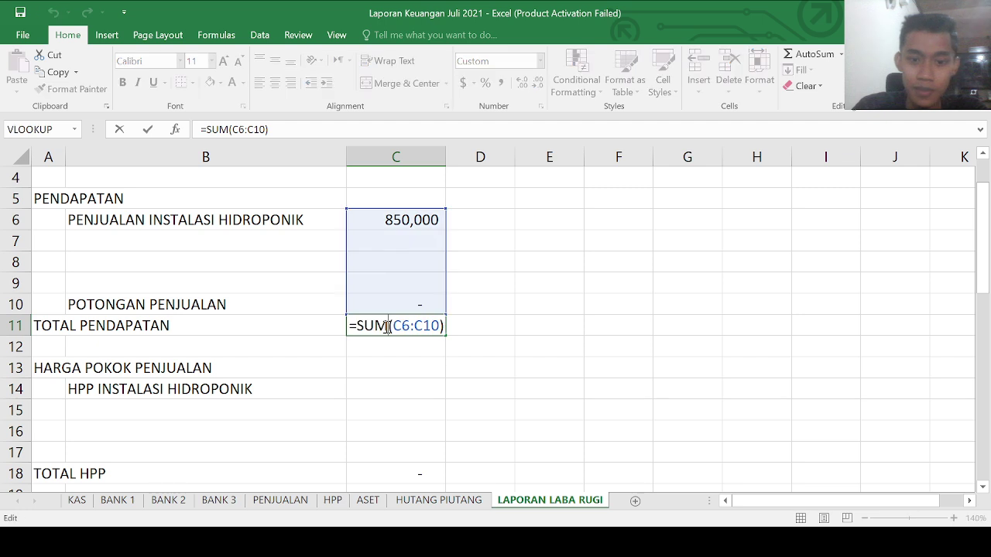
{"action": "key", "text": "Return"}
{"action": "left_click", "coordinate": [403, 223]}
{"action": "left_click", "coordinate": [402, 257]}
{"action": "left_click", "coordinate": [396, 287]}
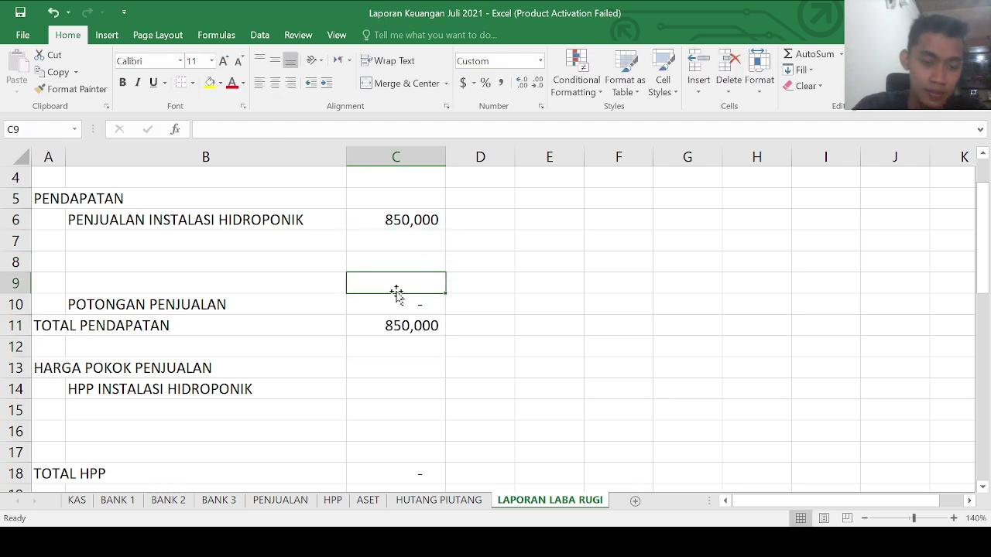
Step: Link HPP INSTALASI HIDROPONIK in C14 to the product's RINCIAN HPP REAL amount with =HPP!G77
{"action": "scroll", "coordinate": [397, 293], "scroll_direction": "down", "scroll_amount": 2}
{"action": "left_click", "coordinate": [159, 256]}
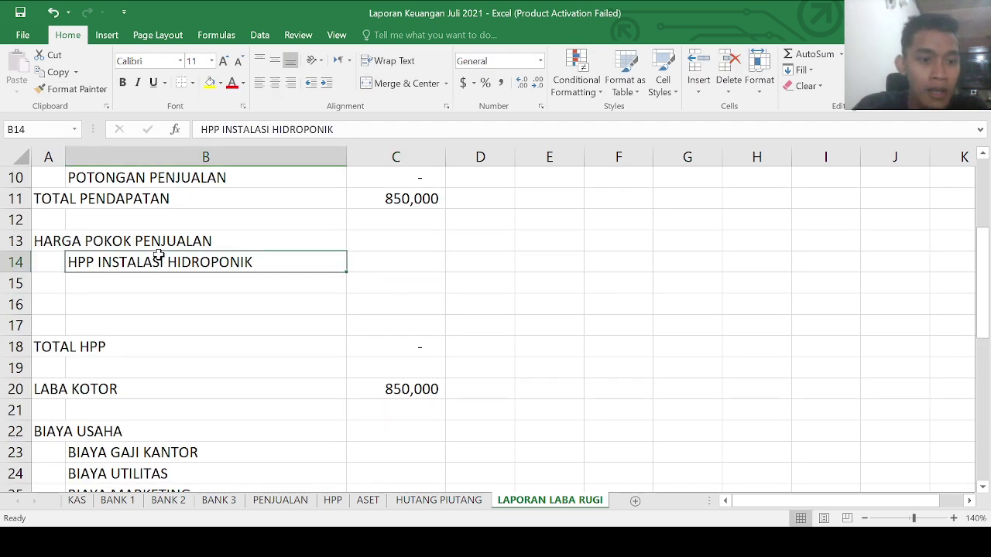
{"action": "left_click", "coordinate": [396, 266]}
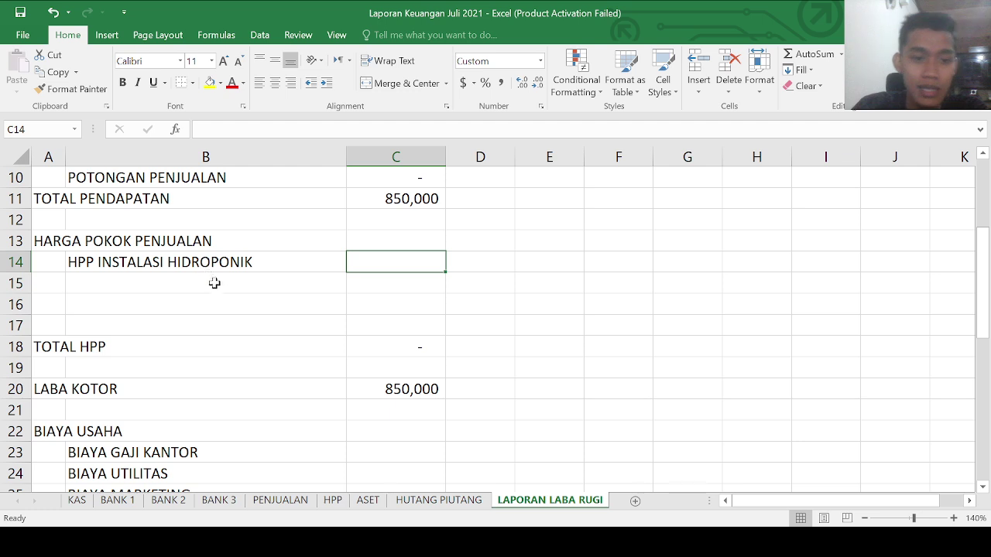
{"action": "type", "text": "="}
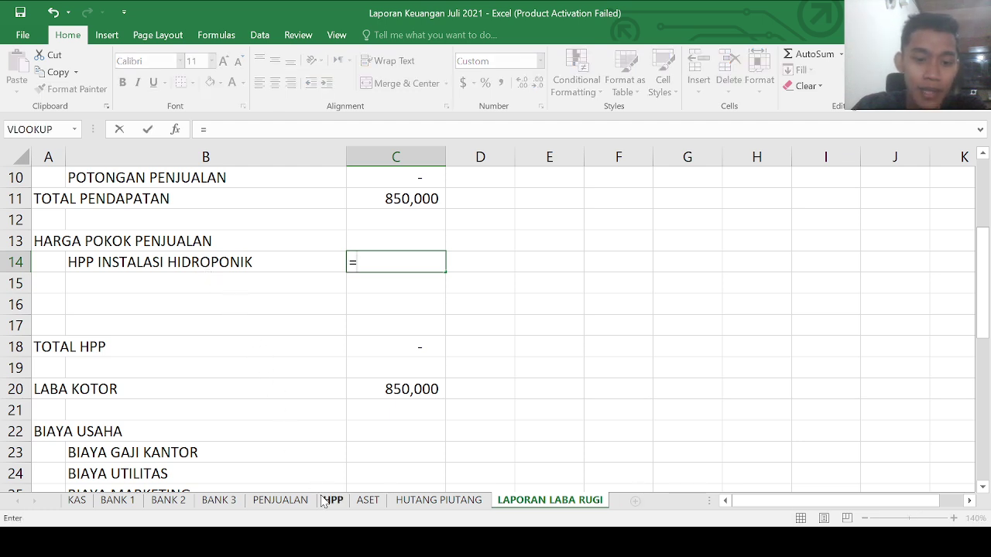
{"action": "left_click", "coordinate": [332, 501]}
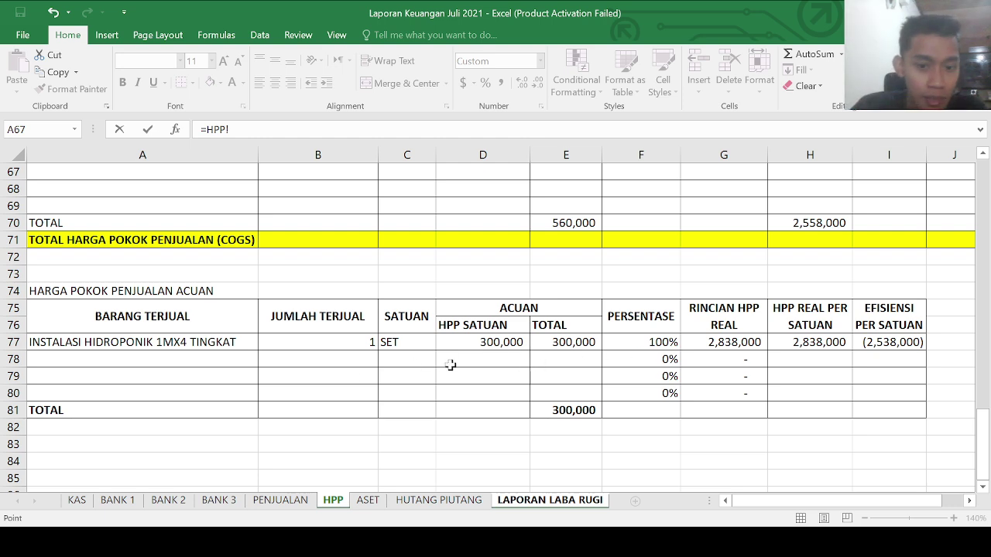
{"action": "scroll", "coordinate": [379, 359], "scroll_direction": "down", "scroll_amount": 1}
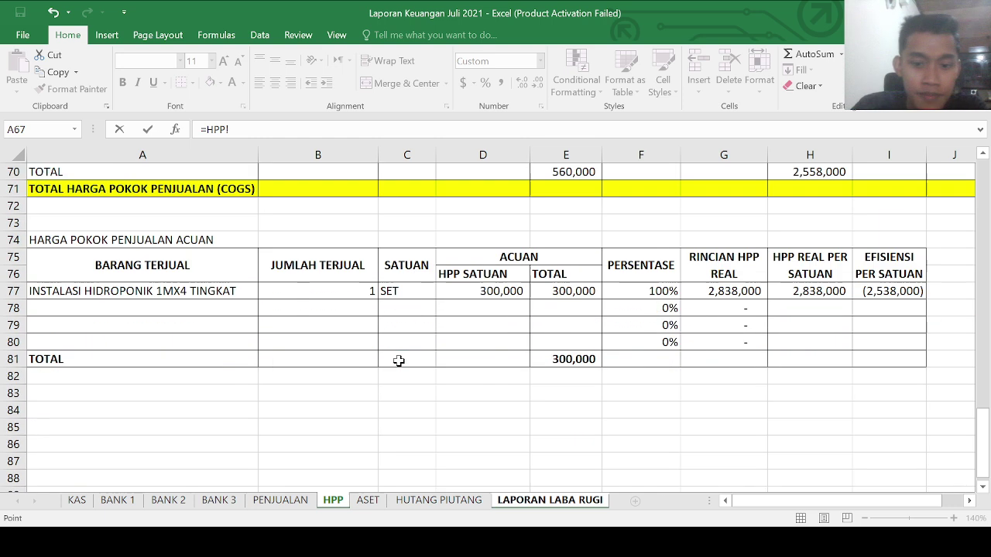
{"action": "left_click", "coordinate": [720, 291]}
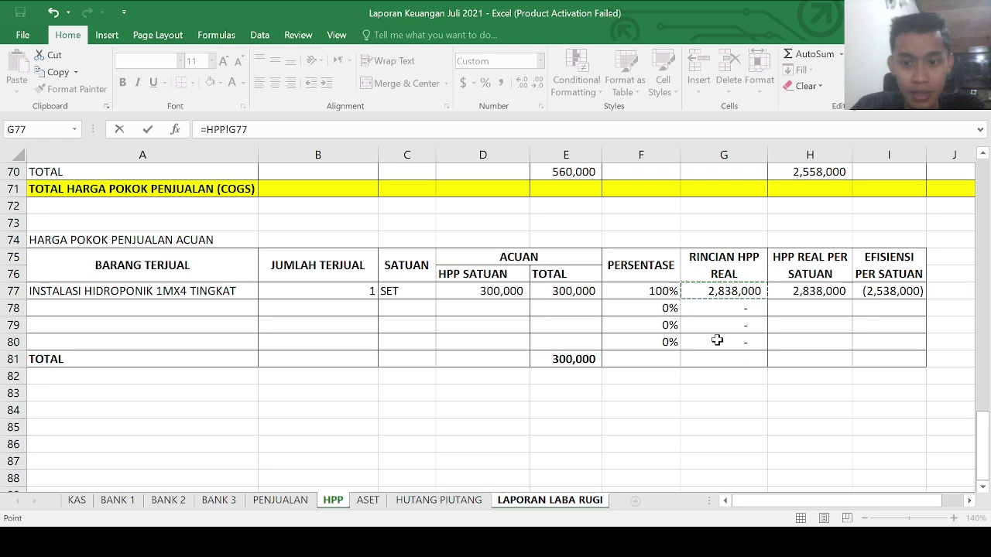
{"action": "key", "text": "Return"}
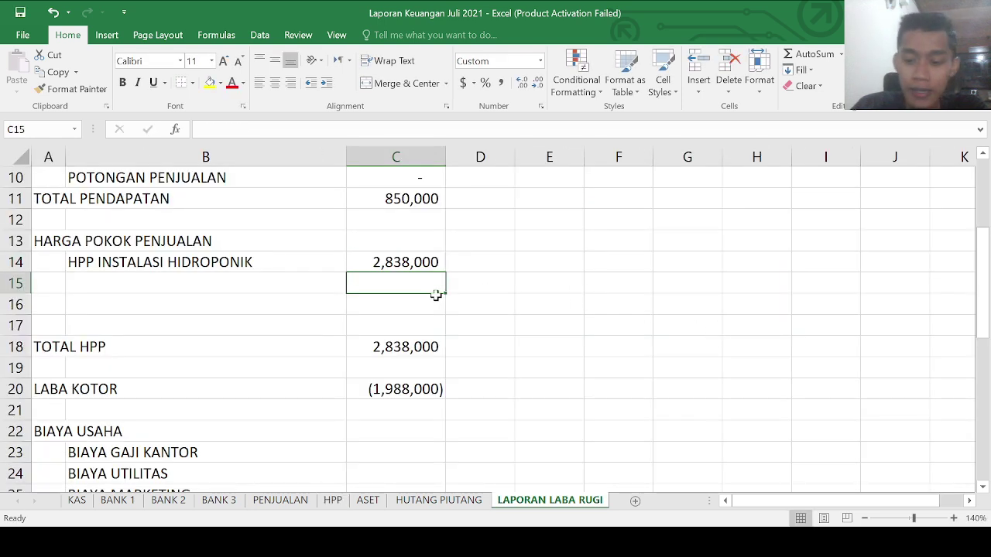
Step: Review the HPP INSTALASI HIDROPONIK, TOTAL HPP and LABA KOTOR formulas against the sales amount in C6
{"action": "left_click", "coordinate": [407, 267]}
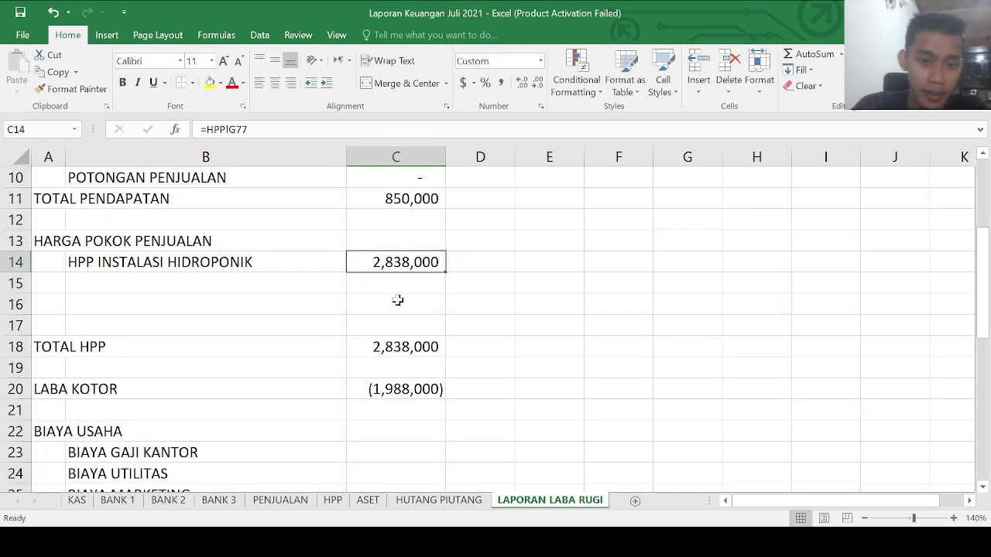
{"action": "left_click", "coordinate": [397, 300]}
{"action": "scroll", "coordinate": [397, 300], "scroll_direction": "down", "scroll_amount": 2}
{"action": "scroll", "coordinate": [396, 264], "scroll_direction": "up", "scroll_amount": 2}
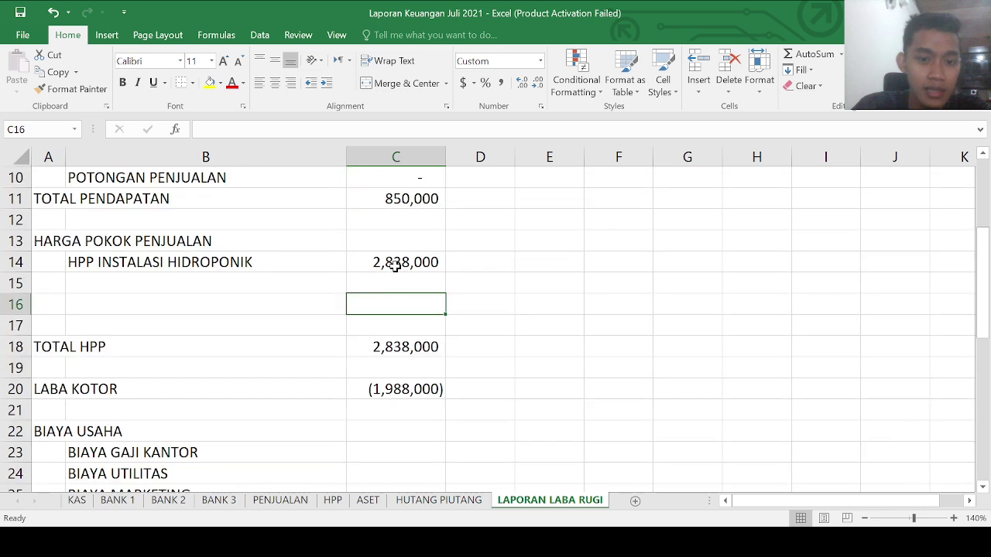
{"action": "left_click", "coordinate": [405, 343]}
{"action": "scroll", "coordinate": [405, 344], "scroll_direction": "up", "scroll_amount": 3}
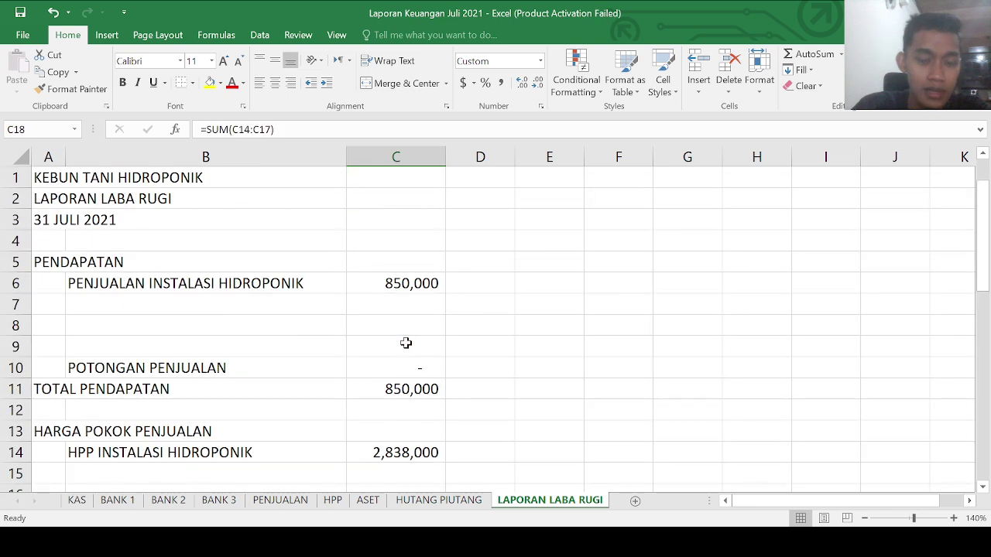
{"action": "left_click", "coordinate": [415, 283]}
{"action": "scroll", "coordinate": [452, 339], "scroll_direction": "down", "scroll_amount": 3}
{"action": "left_click", "coordinate": [382, 256]}
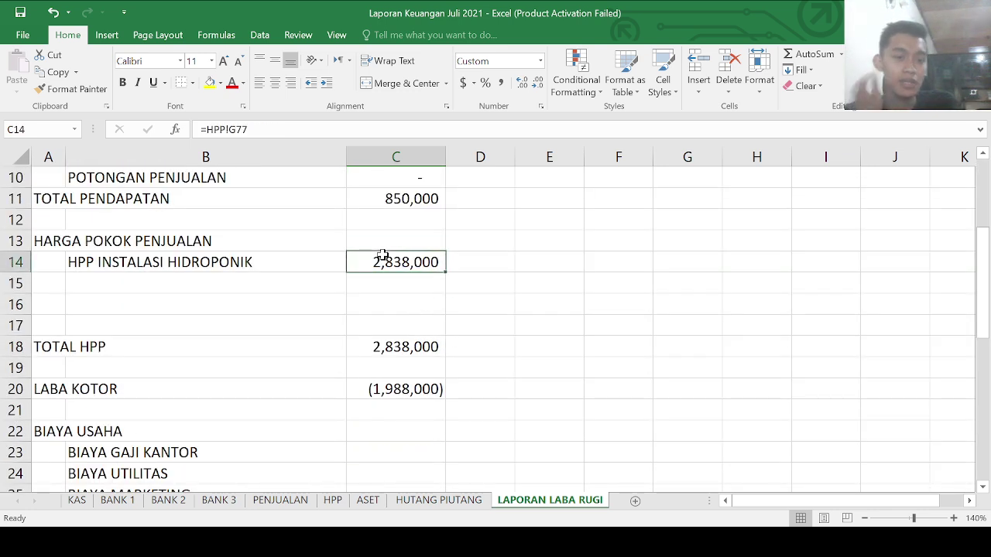
{"action": "scroll", "coordinate": [390, 374], "scroll_direction": "down", "scroll_amount": 2}
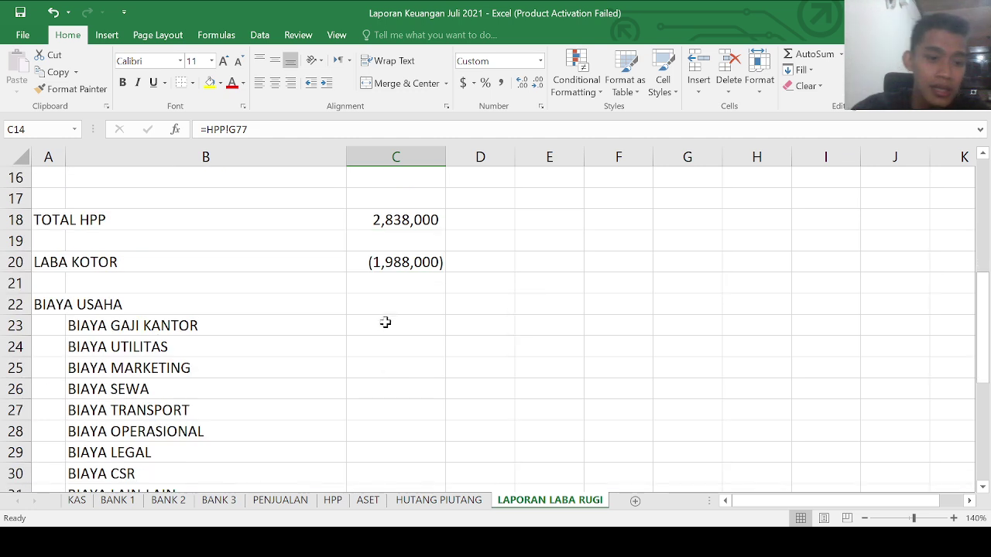
{"action": "left_click", "coordinate": [394, 263]}
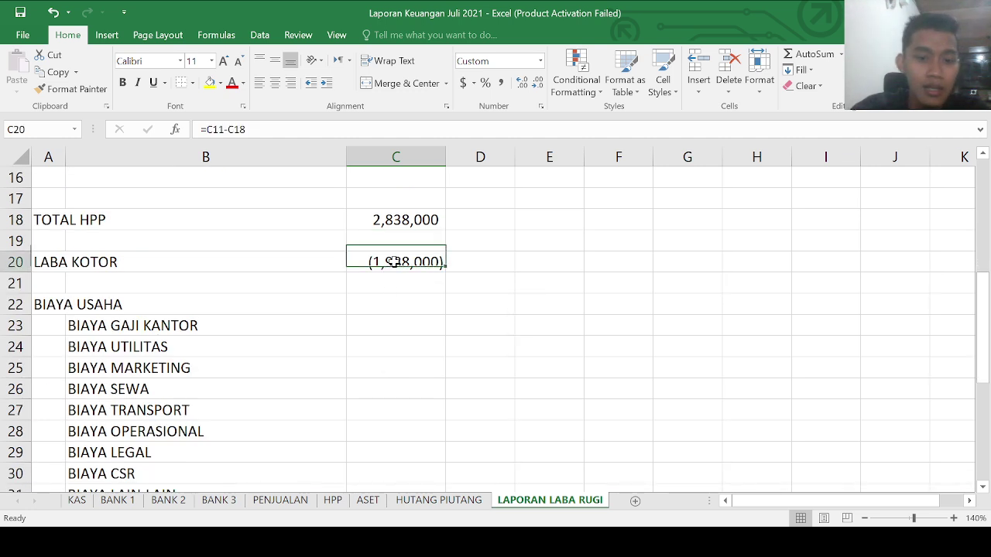
Step: Change the gross profit label in A20 to "LABA (RUGI) KOTOR"
{"action": "double_click", "coordinate": [51, 262]}
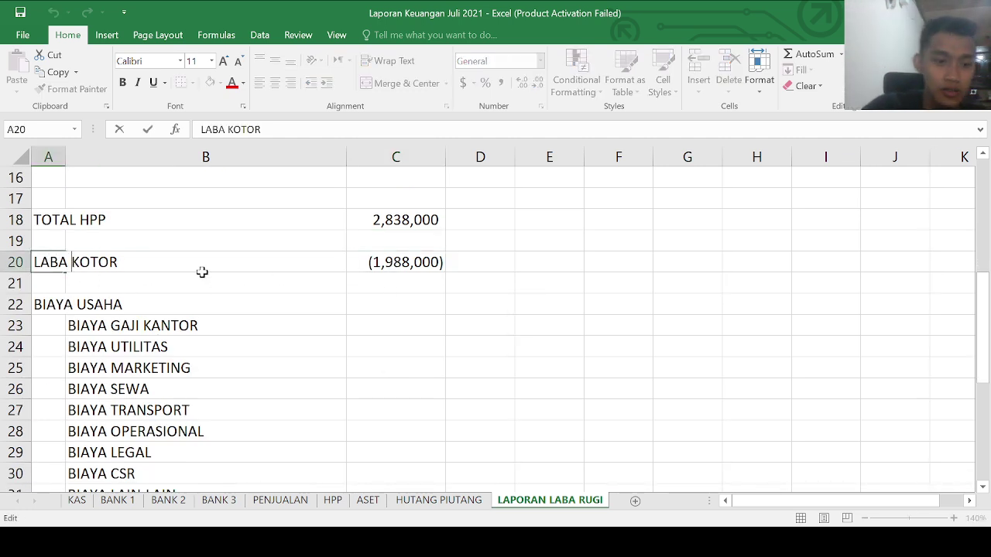
{"action": "type", "text": "(RUGI)"}
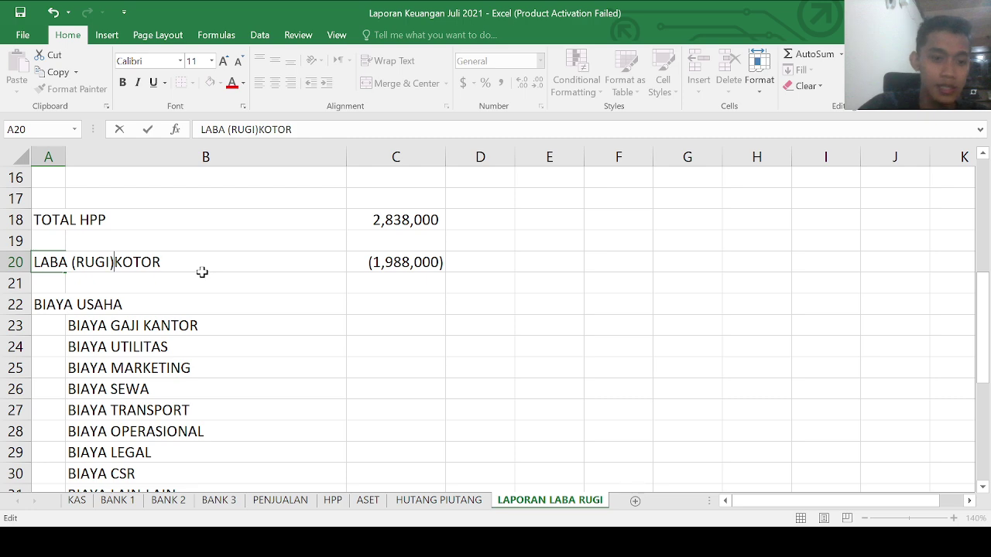
{"action": "key", "text": "Return"}
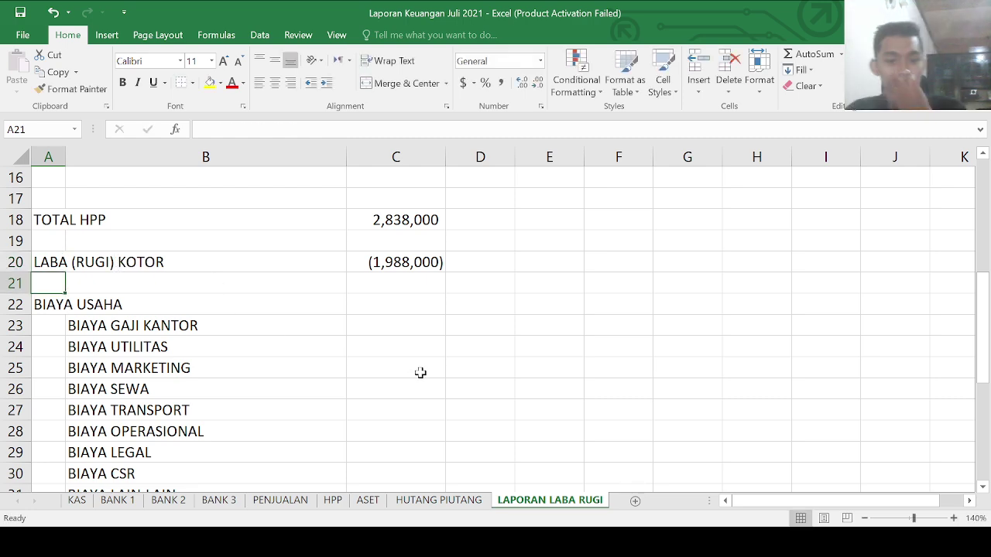
Step: Review the income statement from PENDAPATAN to BIAYA USAHA, checking the formulas for POTONGAN PENJUALAN and LABA (RUGI) KOTOR
{"action": "scroll", "coordinate": [408, 368], "scroll_direction": "up", "scroll_amount": 2}
{"action": "scroll", "coordinate": [409, 365], "scroll_direction": "down", "scroll_amount": 1}
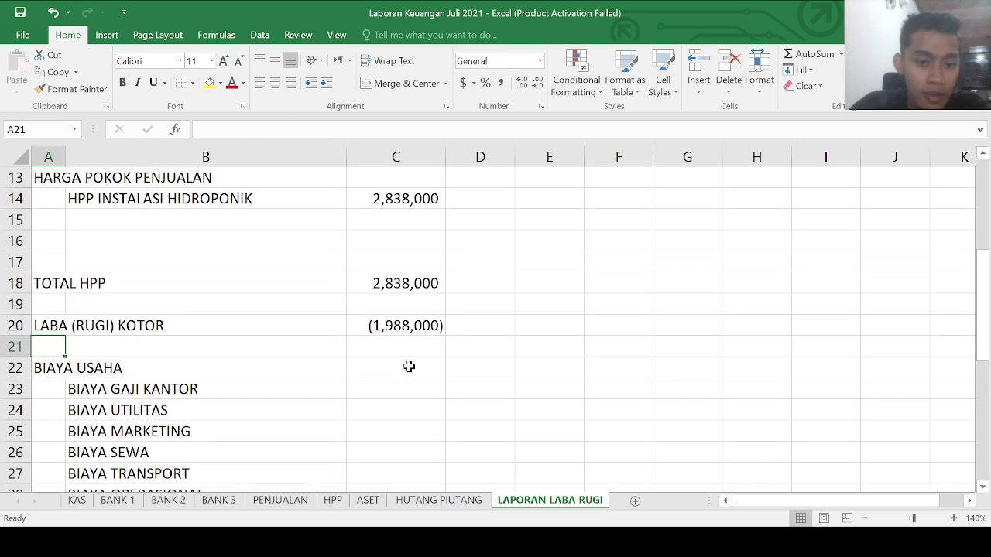
{"action": "scroll", "coordinate": [398, 364], "scroll_direction": "up", "scroll_amount": 4}
{"action": "scroll", "coordinate": [390, 281], "scroll_direction": "down", "scroll_amount": 1}
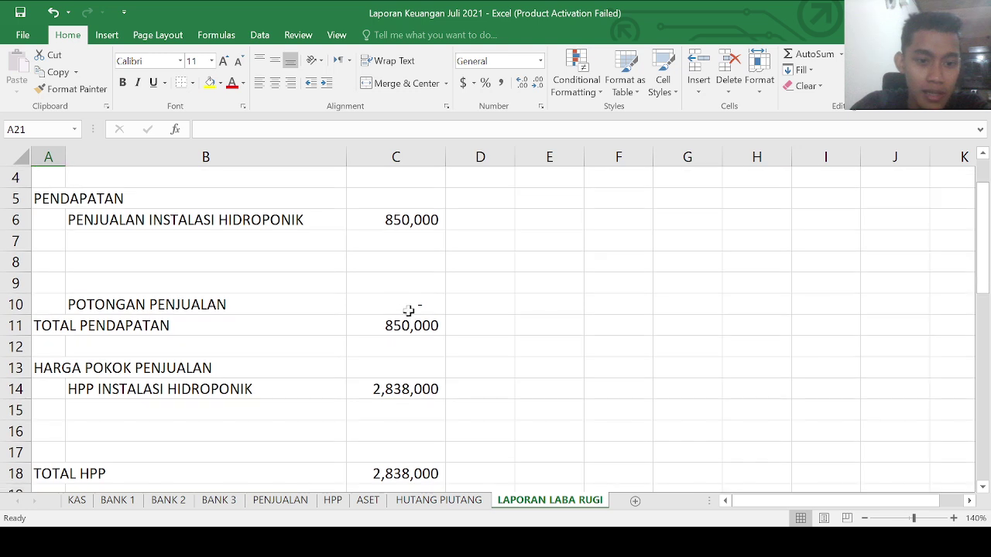
{"action": "left_click", "coordinate": [408, 308]}
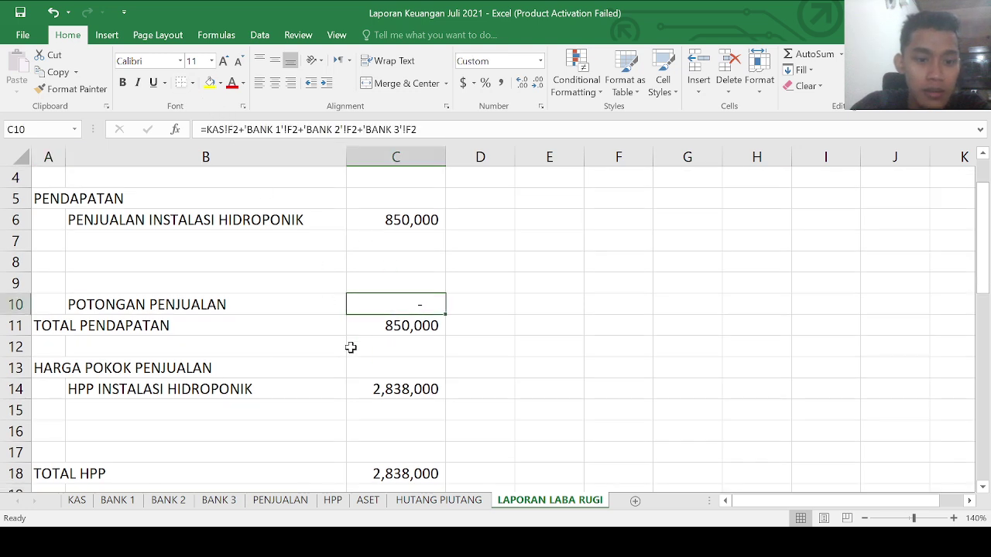
{"action": "scroll", "coordinate": [390, 381], "scroll_direction": "down", "scroll_amount": 2}
{"action": "left_click", "coordinate": [396, 329]}
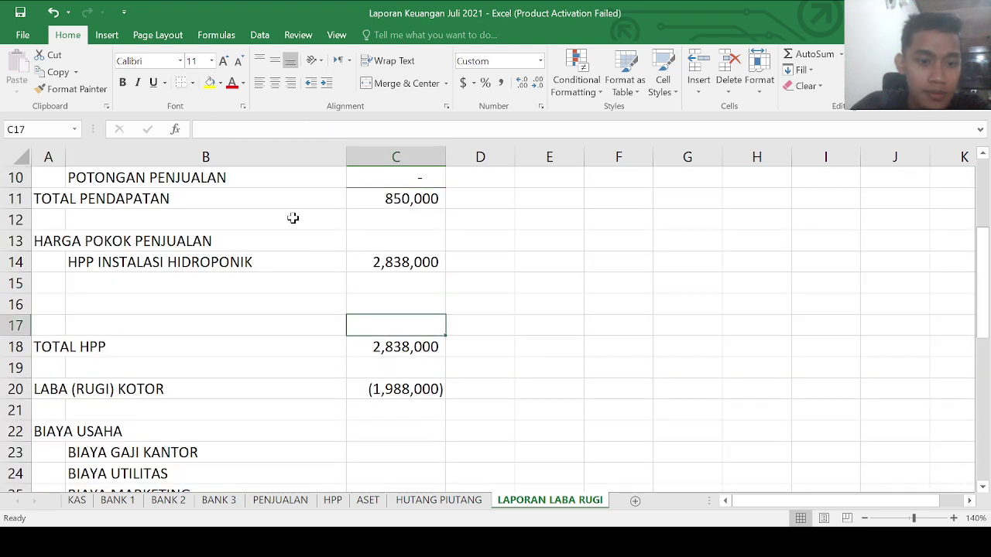
{"action": "scroll", "coordinate": [391, 305], "scroll_direction": "down", "scroll_amount": 2}
{"action": "left_click", "coordinate": [395, 261]}
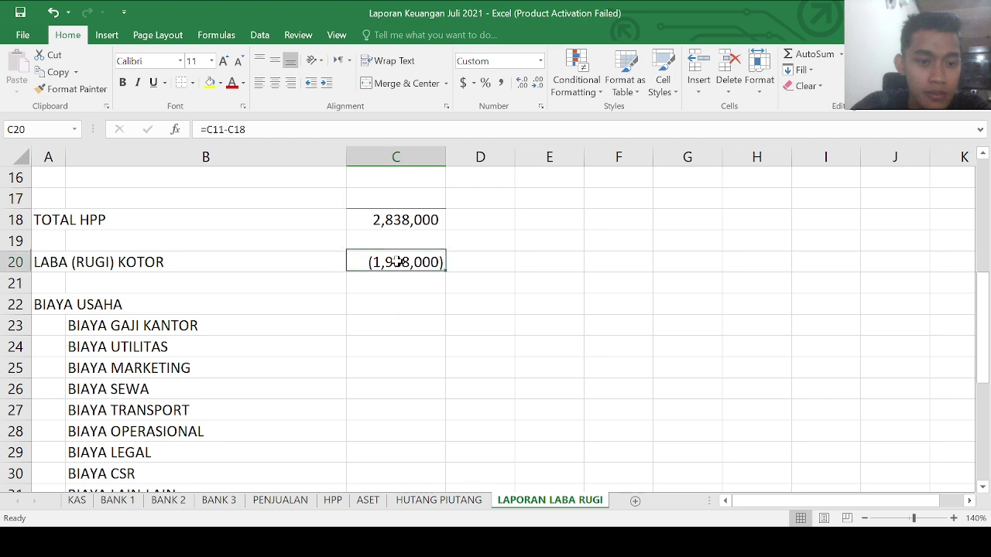
{"action": "left_click", "coordinate": [88, 304]}
{"action": "scroll", "coordinate": [117, 325], "scroll_direction": "down", "scroll_amount": 2}
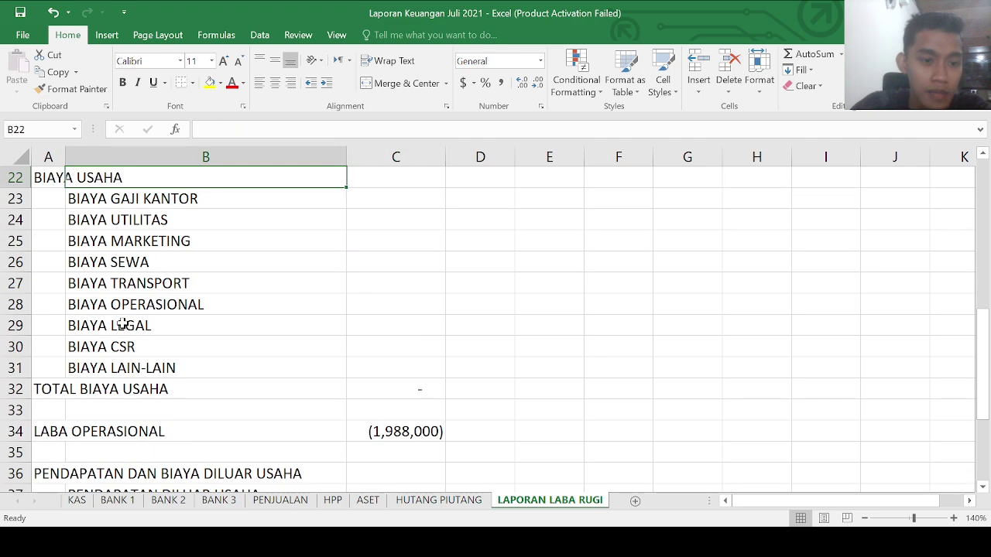
{"action": "scroll", "coordinate": [142, 327], "scroll_direction": "up", "scroll_amount": 1}
{"action": "left_click", "coordinate": [370, 271]}
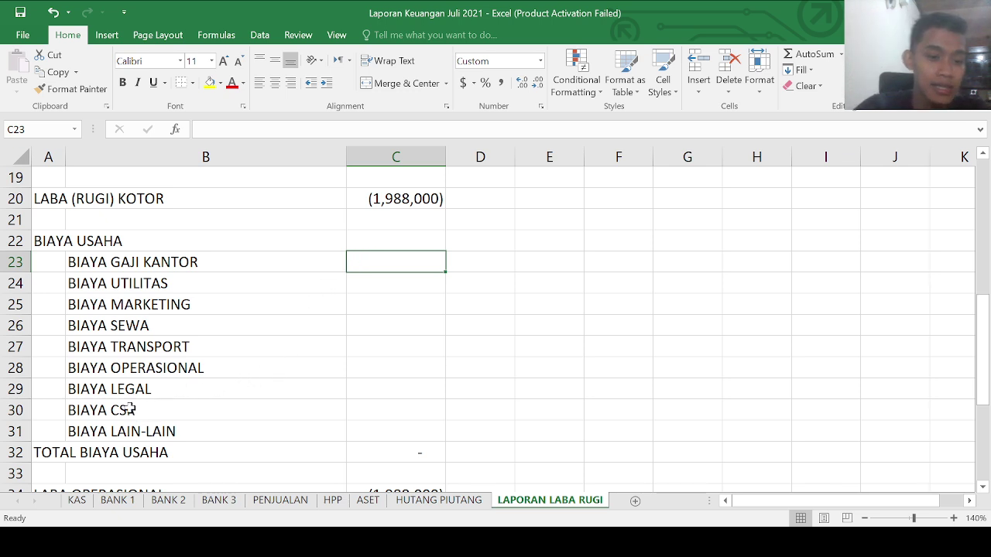
Step: Insert a row above BIAYA LAIN-LAIN and label it "BIAYA DEPRESIASI" in B31
{"action": "left_click", "coordinate": [96, 410]}
{"action": "left_click", "coordinate": [85, 431]}
{"action": "left_click", "coordinate": [78, 411]}
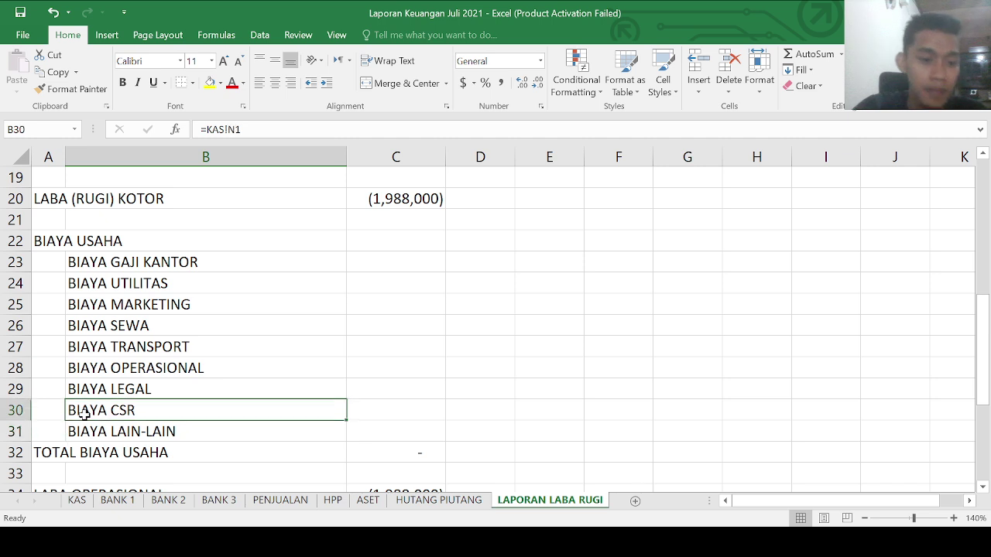
{"action": "left_click", "coordinate": [16, 431]}
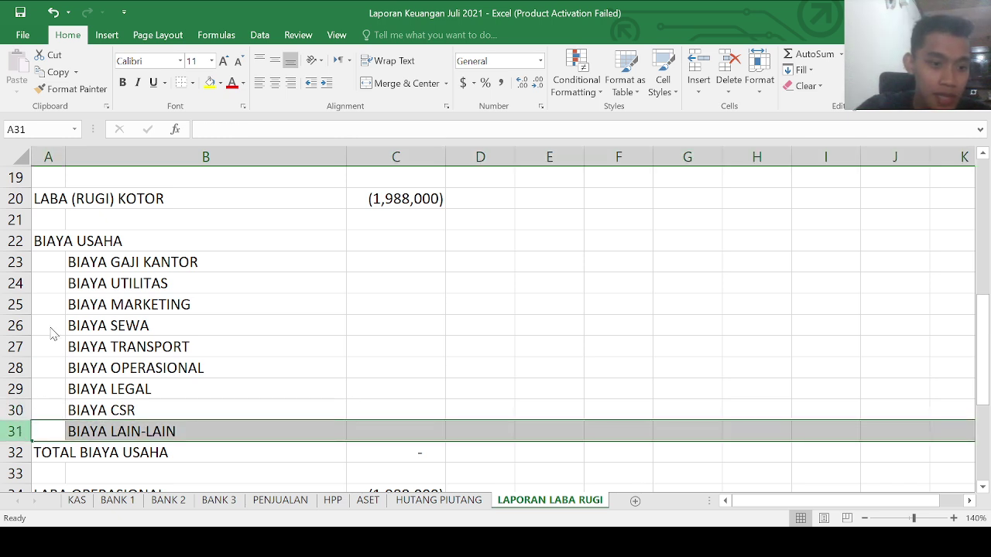
{"action": "key", "text": "ctrl+shift+plus"}
{"action": "left_click", "coordinate": [85, 431]}
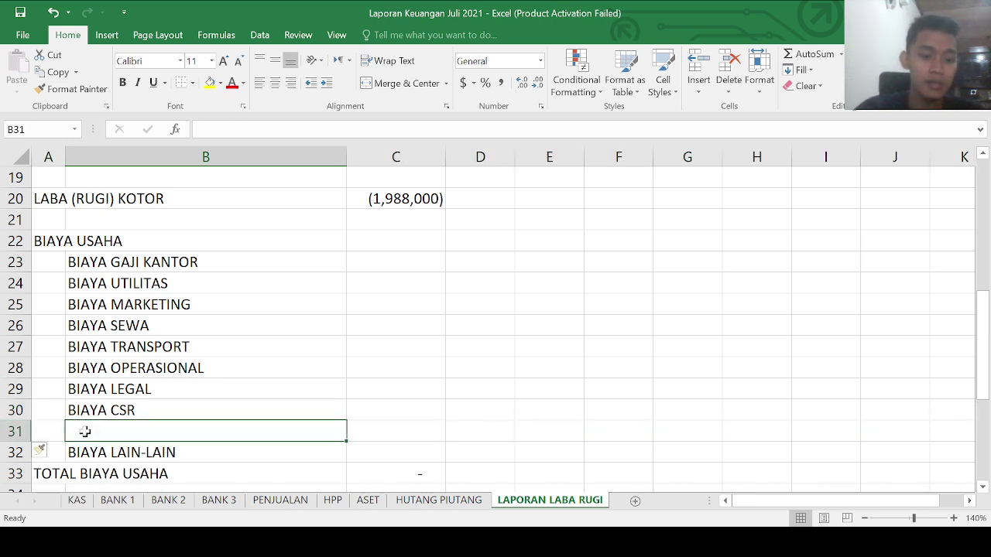
{"action": "type", "text": "BIAYA DEPRESIASI"}
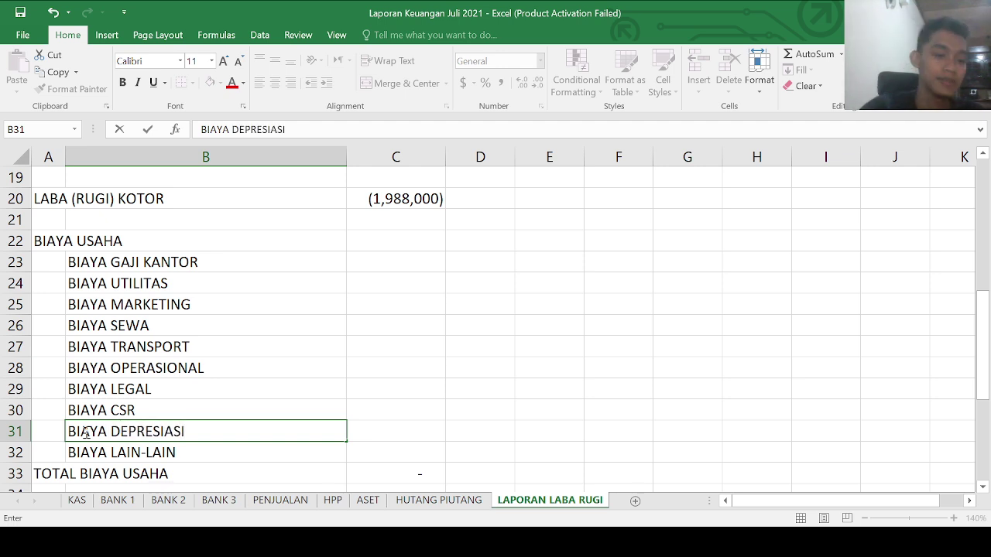
{"action": "key", "text": "Return"}
Step: Start a negated sum in C23 for BIAYA GAJI KANTOR, with the G2 total from the KAS sheet as its first term
{"action": "left_click", "coordinate": [411, 260]}
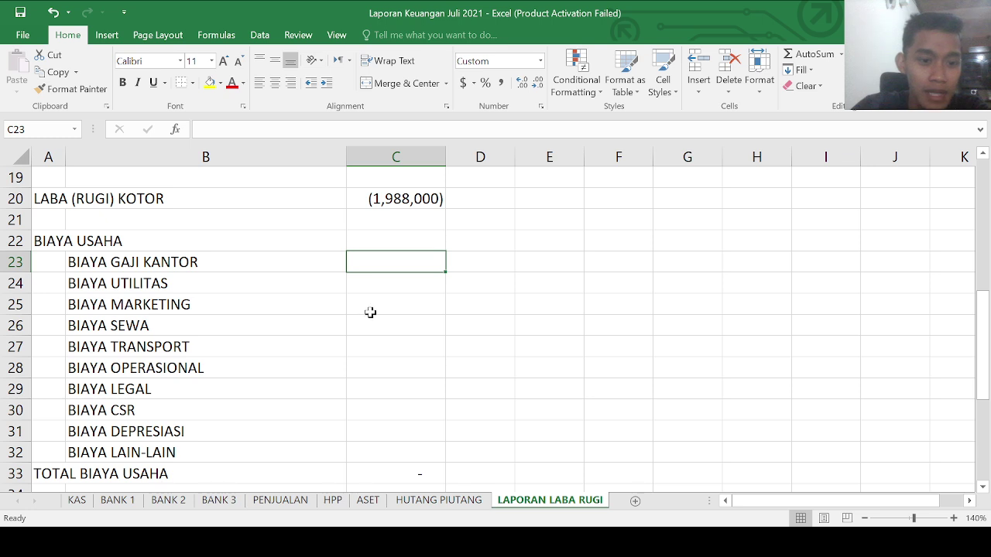
{"action": "type", "text": "="}
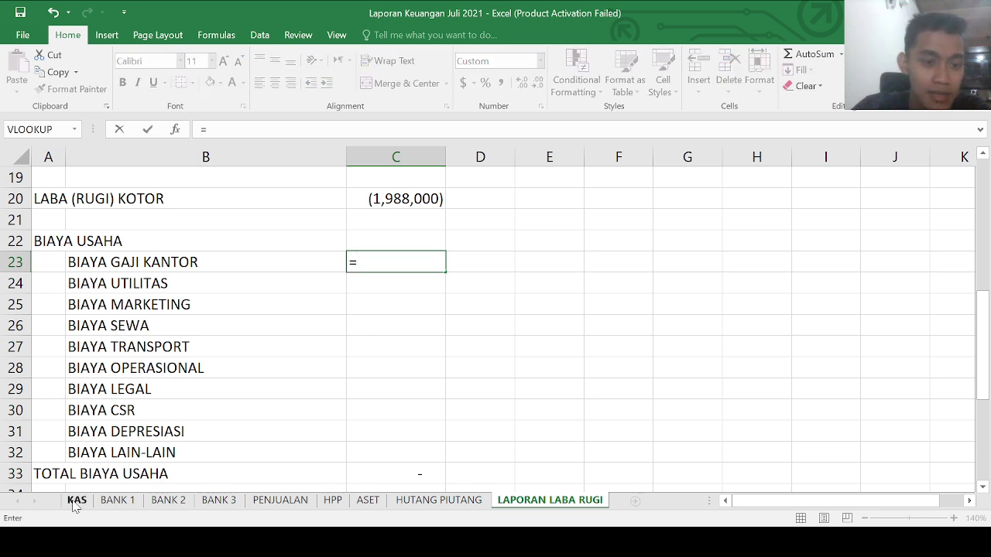
{"action": "left_click", "coordinate": [75, 501]}
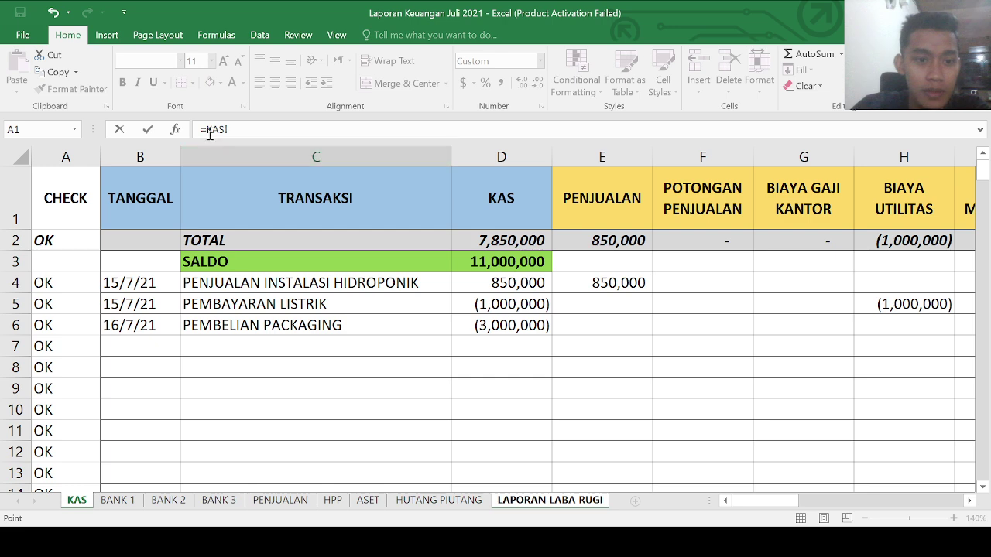
{"action": "left_click_drag", "start_coordinate": [760, 502], "coordinate": [775, 503]}
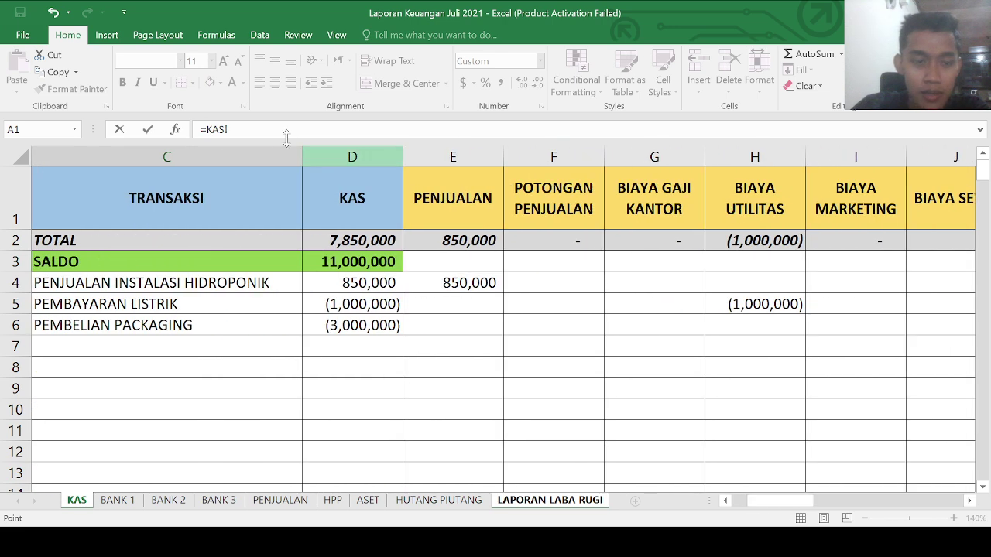
{"action": "left_click", "coordinate": [203, 129]}
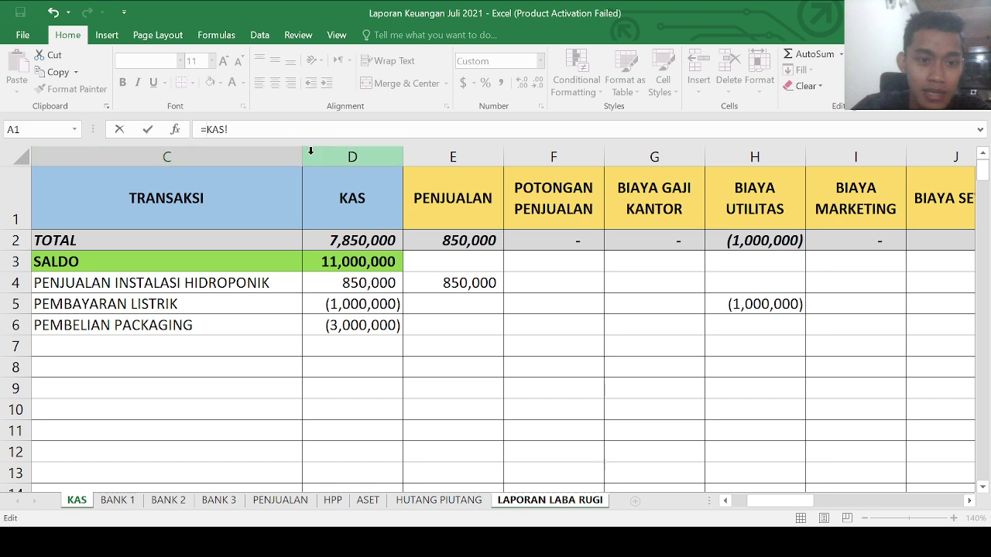
{"action": "key", "text": "BackSpace"}
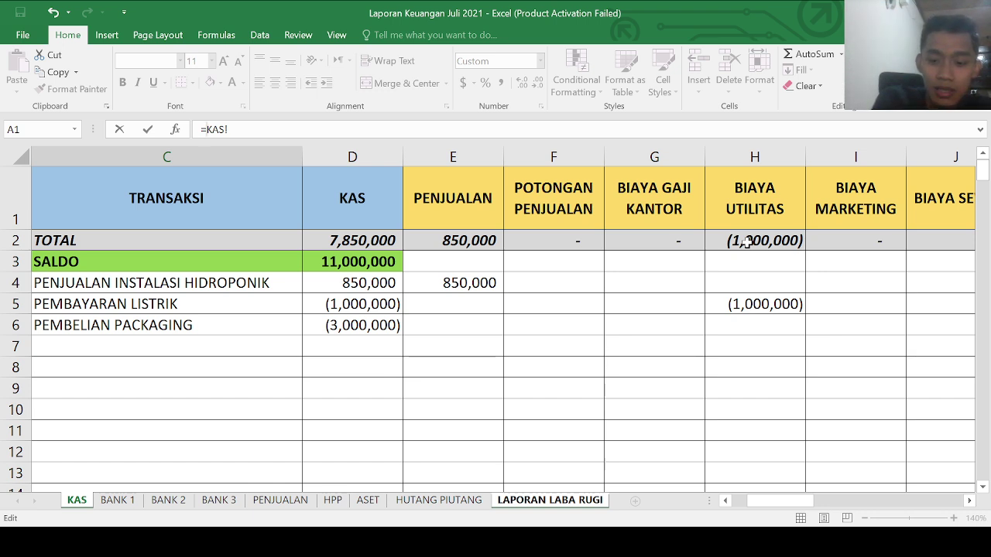
{"action": "type", "text": "-("}
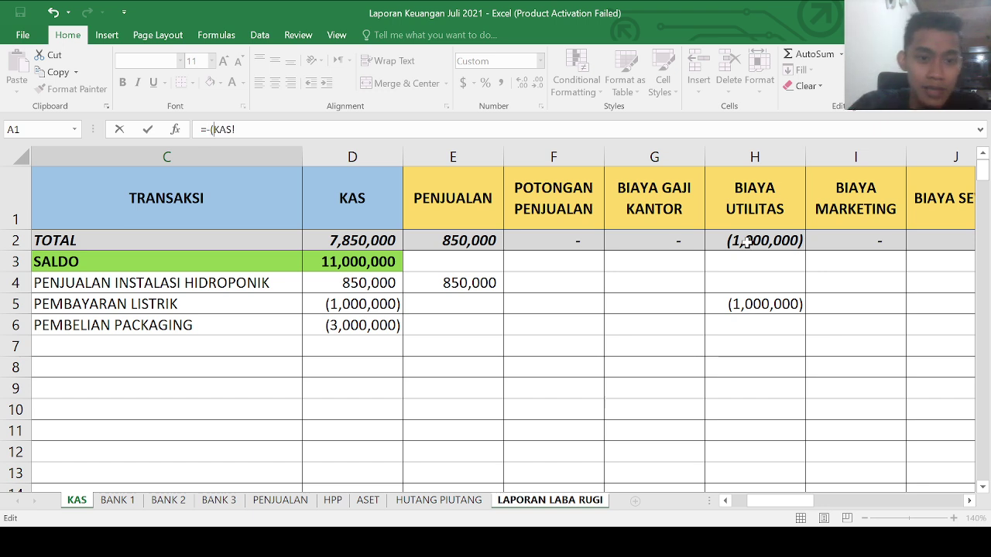
{"action": "left_click", "coordinate": [262, 132]}
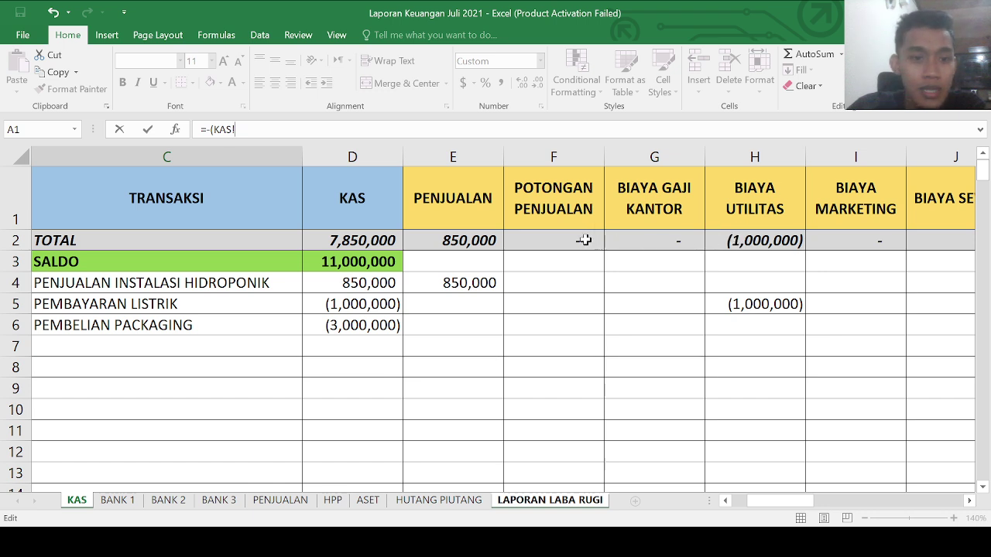
{"action": "left_click", "coordinate": [640, 240]}
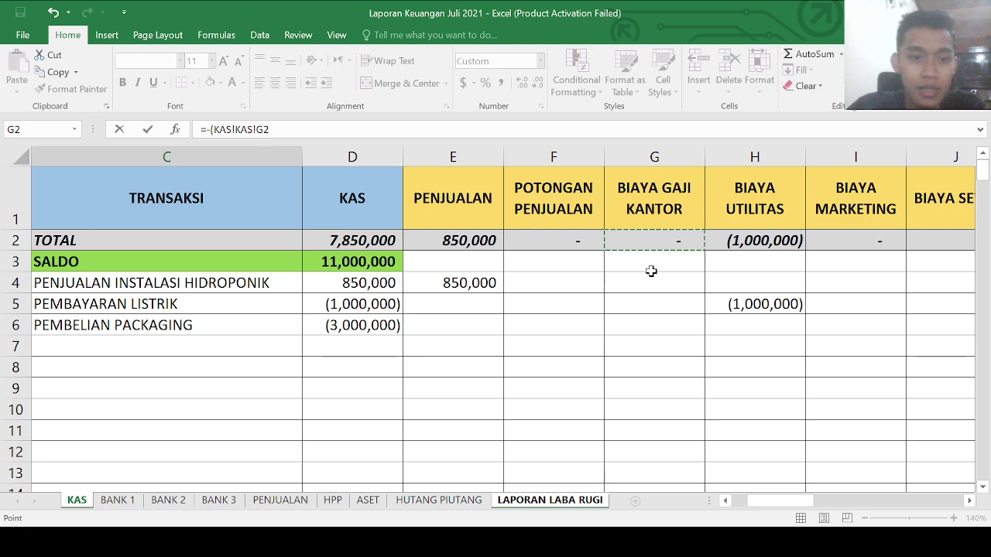
{"action": "type", "text": "+"}
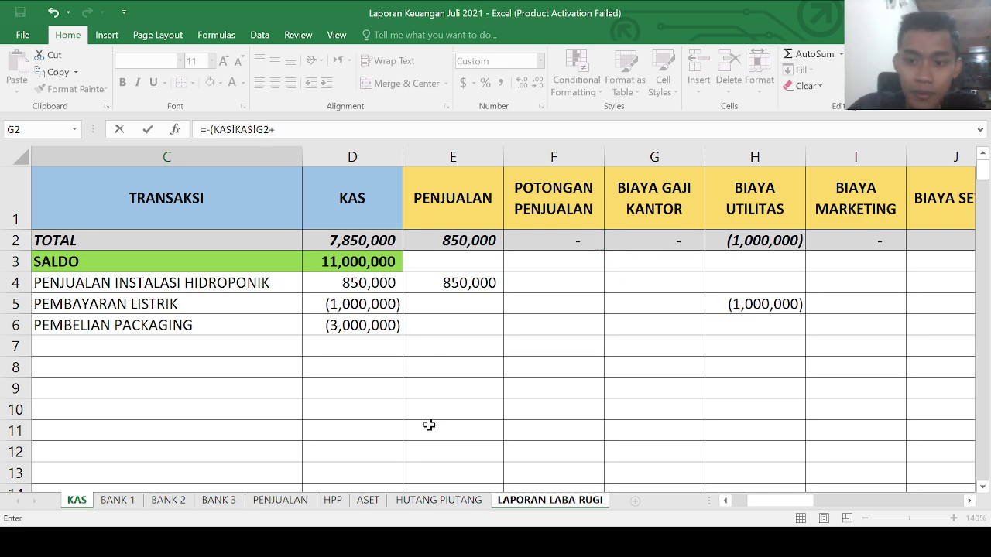
Step: Add the G2 totals from the BANK 1, BANK 2 and BANK 3 sheets to the formula and close its parenthesis
{"action": "left_click", "coordinate": [124, 501]}
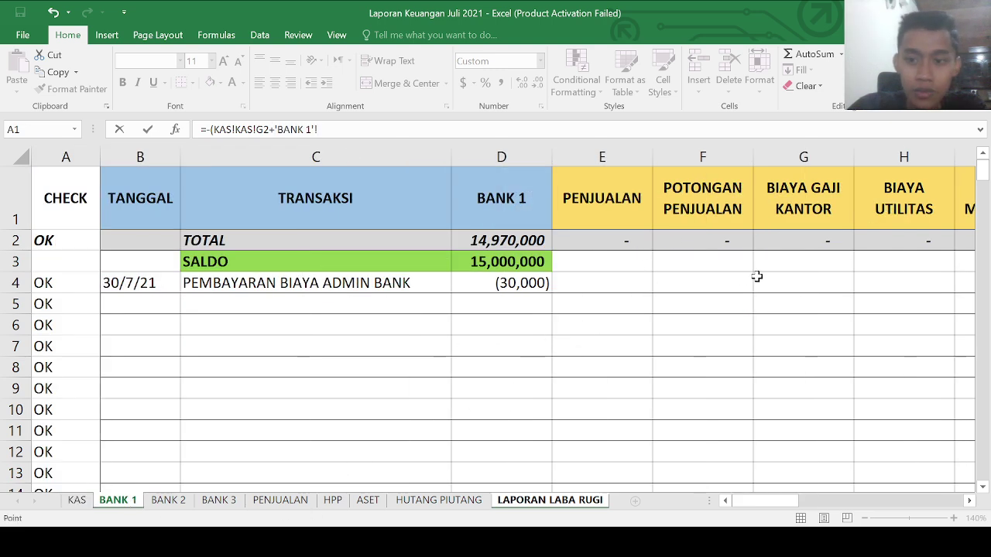
{"action": "left_click", "coordinate": [811, 239]}
{"action": "type", "text": "+"}
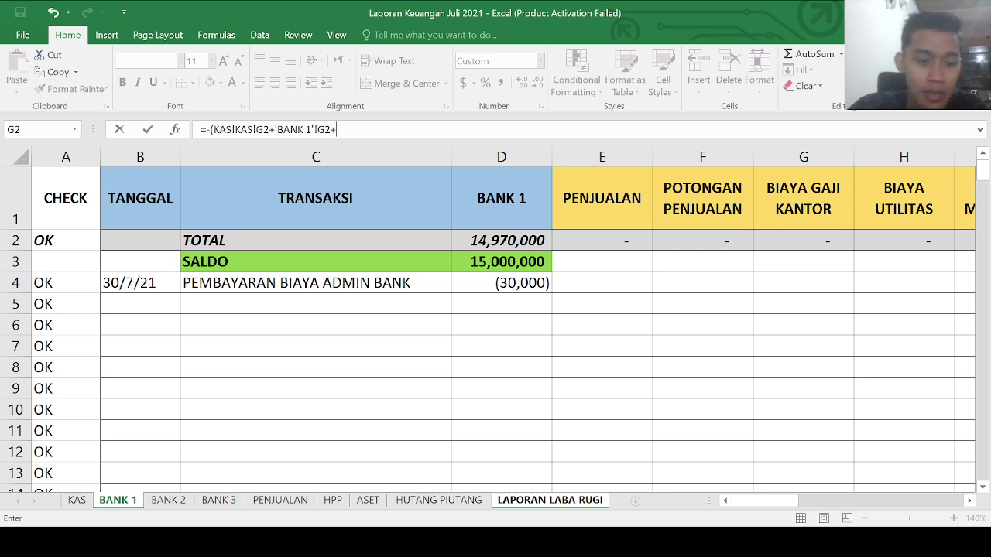
{"action": "left_click", "coordinate": [155, 504]}
{"action": "left_click", "coordinate": [793, 240]}
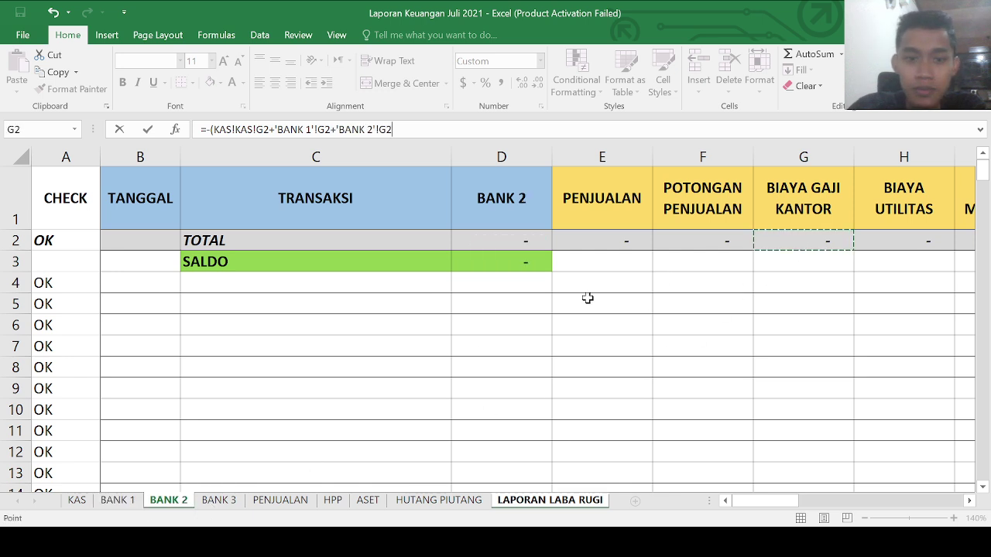
{"action": "type", "text": "+"}
{"action": "left_click", "coordinate": [232, 503]}
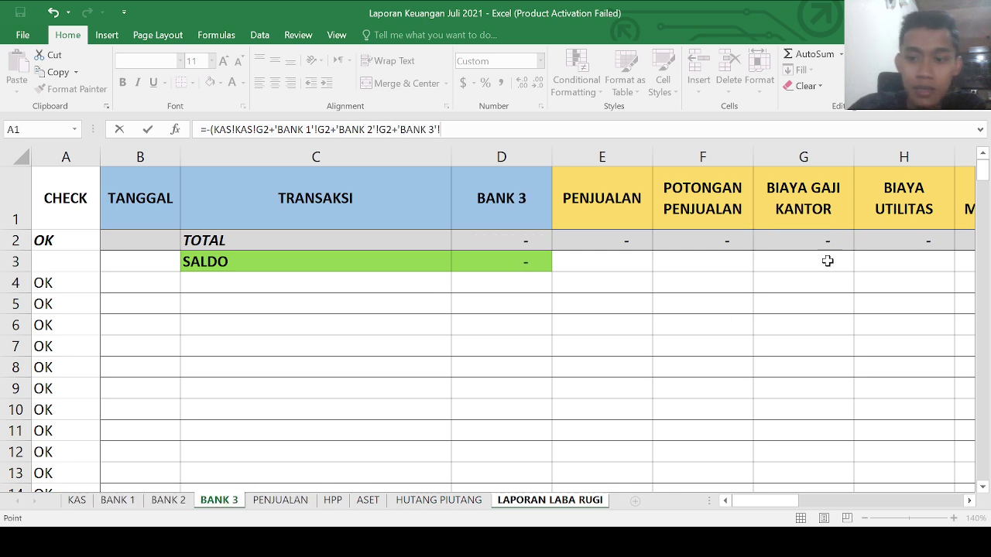
{"action": "left_click", "coordinate": [782, 244]}
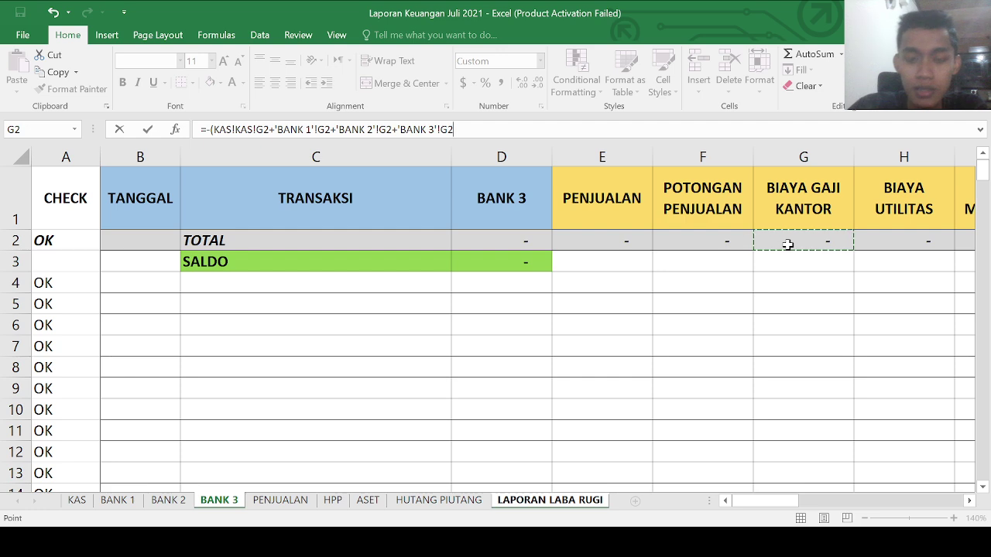
{"action": "type", "text": ")"}
{"action": "key", "text": "Return"}
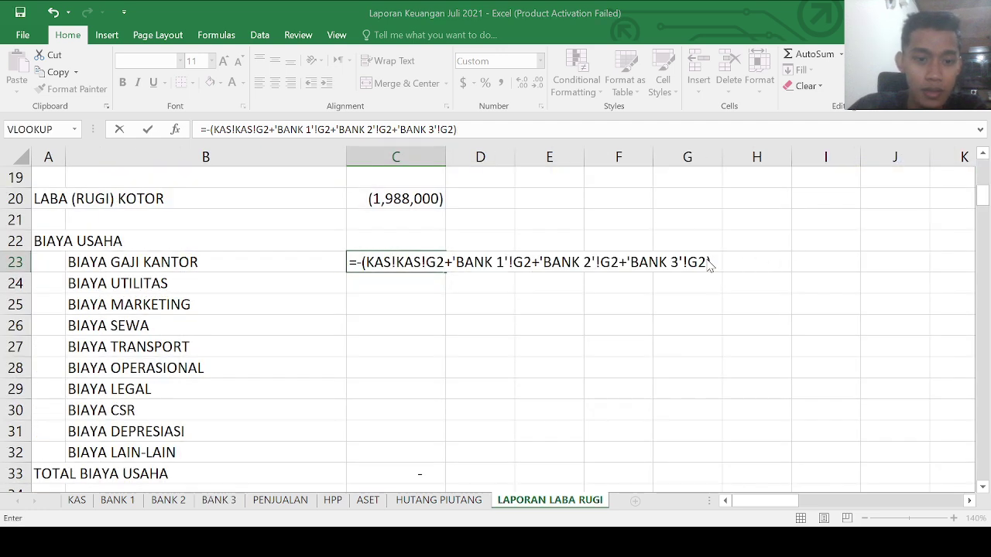
Step: Remove the duplicated "KAS!" from the C23 formula so it reads =-(KAS!G2+'BANK 1'!G2+'BANK 2'!G2+'BANK 3'!G2)
{"action": "left_click", "coordinate": [475, 327]}
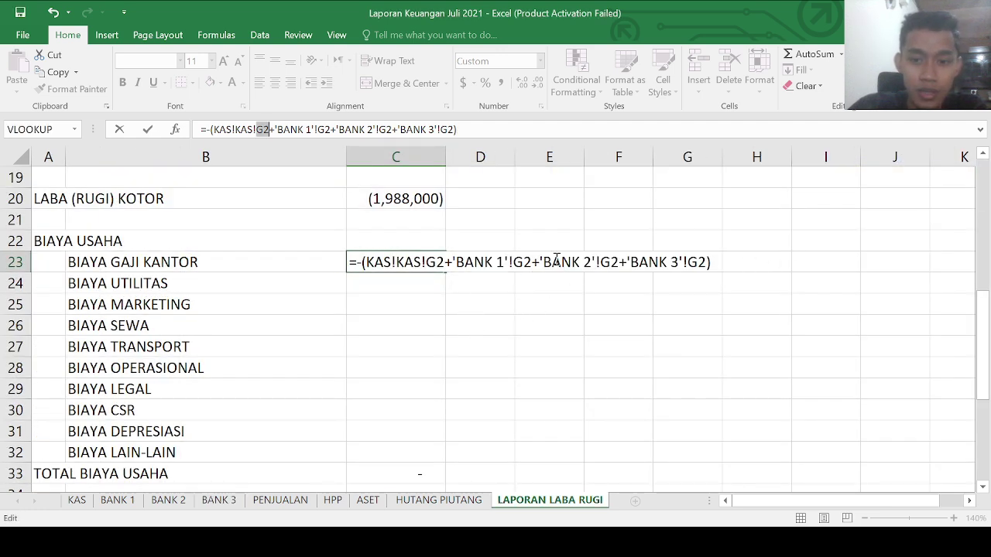
{"action": "left_click", "coordinate": [486, 266]}
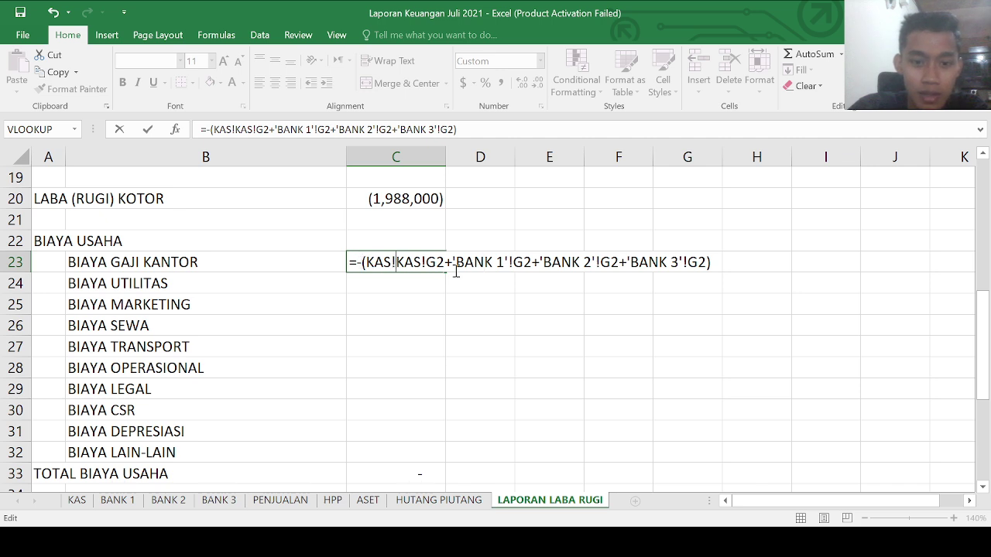
{"action": "key", "text": "BackSpace"}
{"action": "key", "text": "BackSpace"}
{"action": "key", "text": "BackSpace"}
{"action": "key", "text": "BackSpace"}
{"action": "key", "text": "Return"}
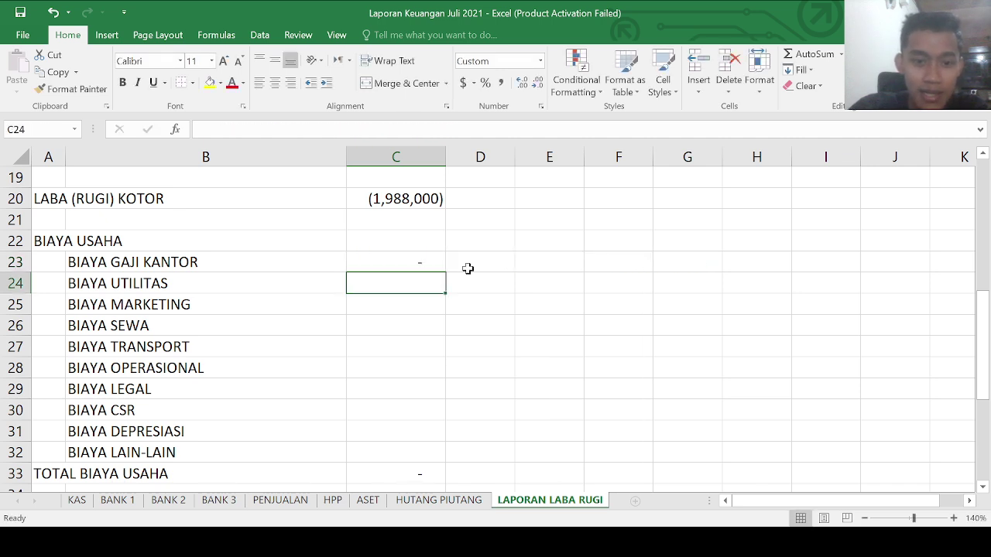
Step: Begin a negated formula in C24 for BIAYA UTILITAS
{"action": "left_click", "coordinate": [404, 263]}
{"action": "left_click", "coordinate": [403, 278]}
{"action": "type", "text": "="}
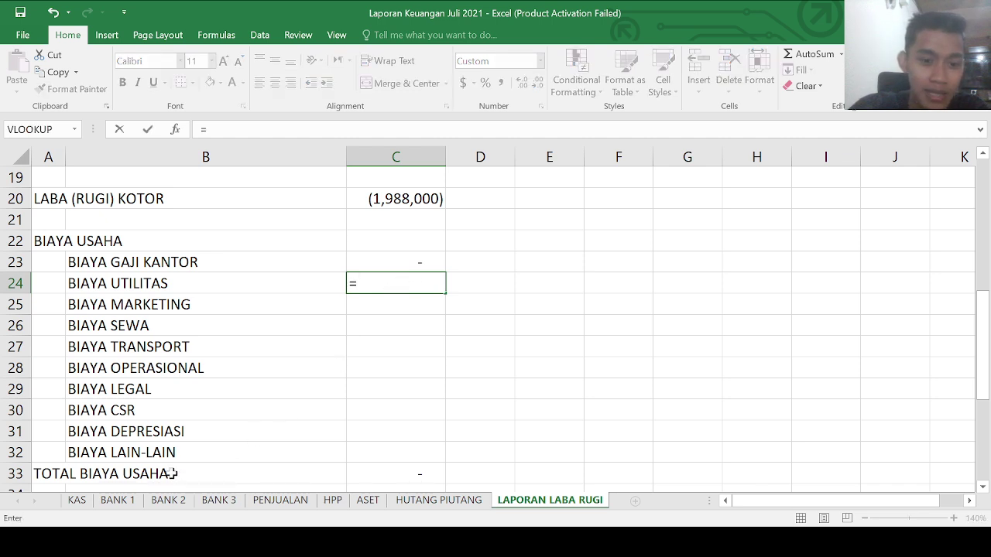
{"action": "type", "text": "-"}
{"action": "key", "text": "Left"}
{"action": "key", "text": "shift+Right"}
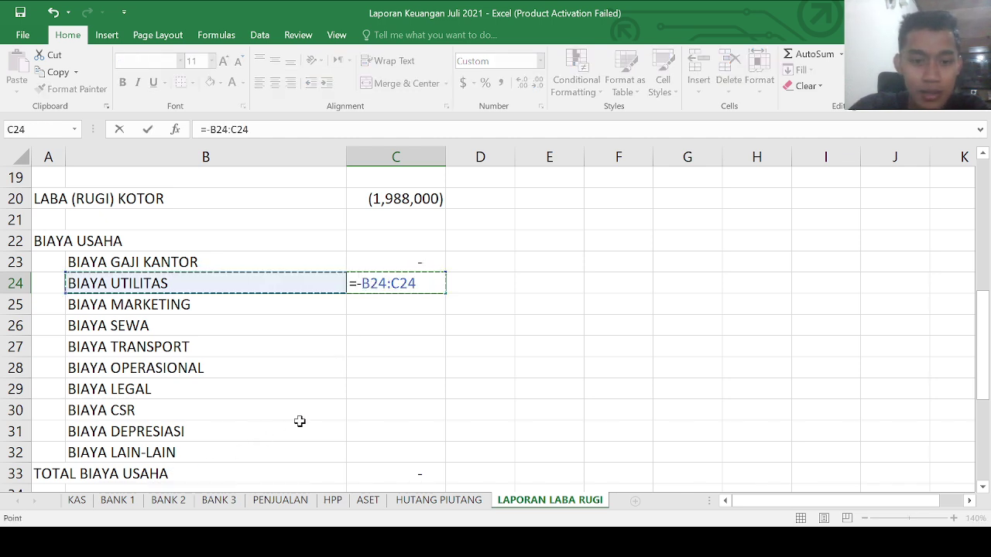
{"action": "key", "text": "BackSpace"}
{"action": "key", "text": "BackSpace"}
{"action": "key", "text": "BackSpace"}
{"action": "key", "text": "BackSpace"}
{"action": "key", "text": "BackSpace"}
{"action": "key", "text": "BackSpace"}
{"action": "key", "text": "BackSpace"}
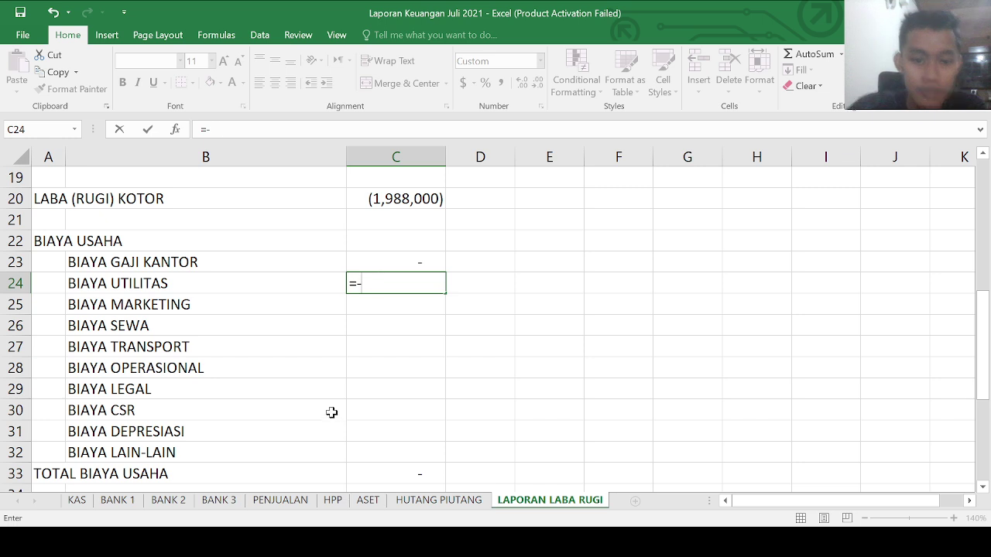
Step: Open a parenthesis in the C24 formula and reference the BIAYA UTILITAS total in H2 of the KAS sheet
{"action": "type", "text": "("}
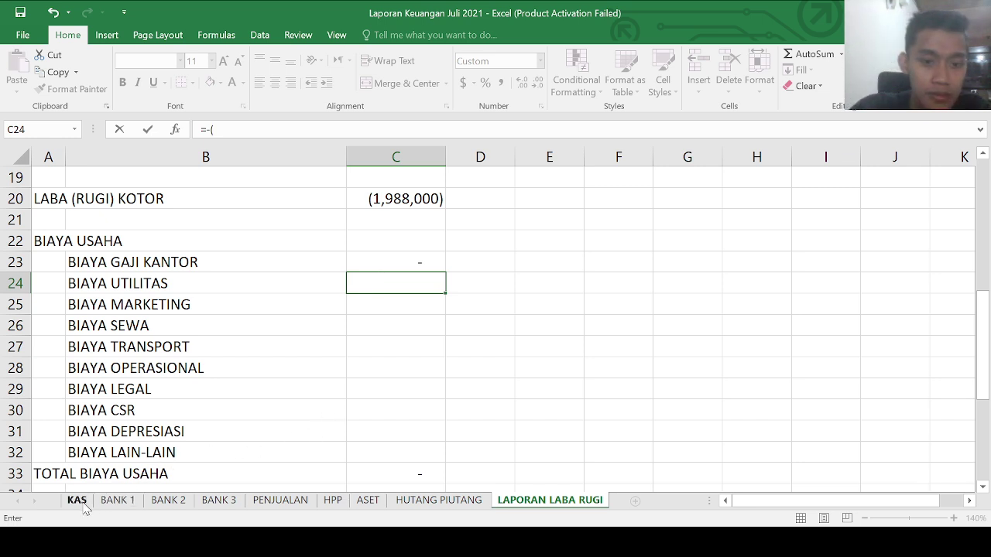
{"action": "left_click", "coordinate": [76, 500]}
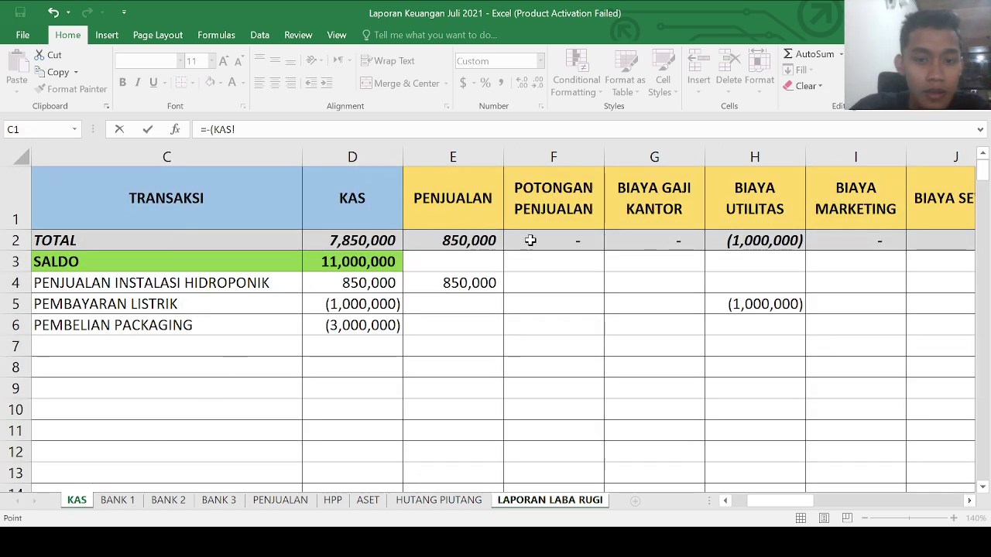
{"action": "left_click", "coordinate": [759, 241]}
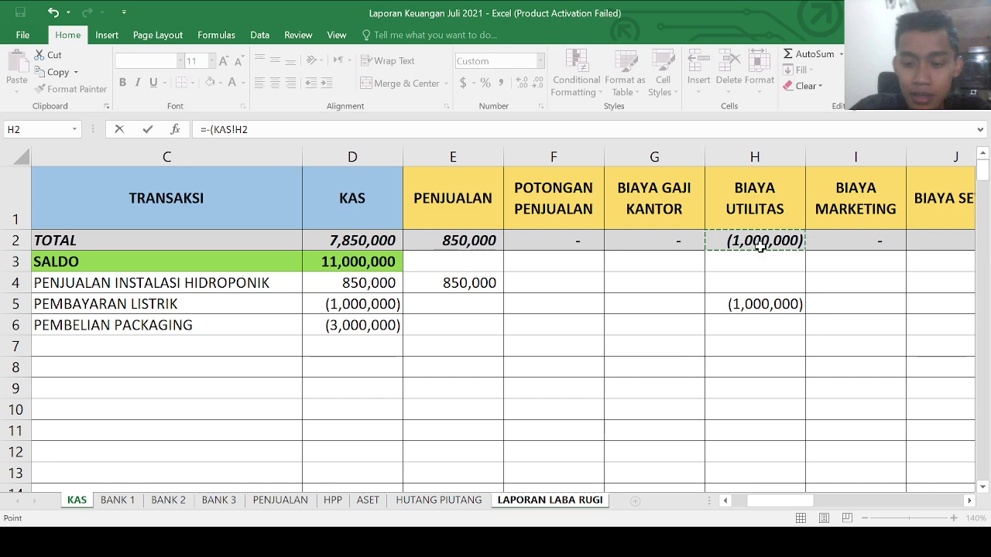
Step: Add the H2 totals from the BANK 1, BANK 2 and BANK 3 sheets and enter the C24 formula
{"action": "type", "text": "+"}
{"action": "left_click", "coordinate": [112, 502]}
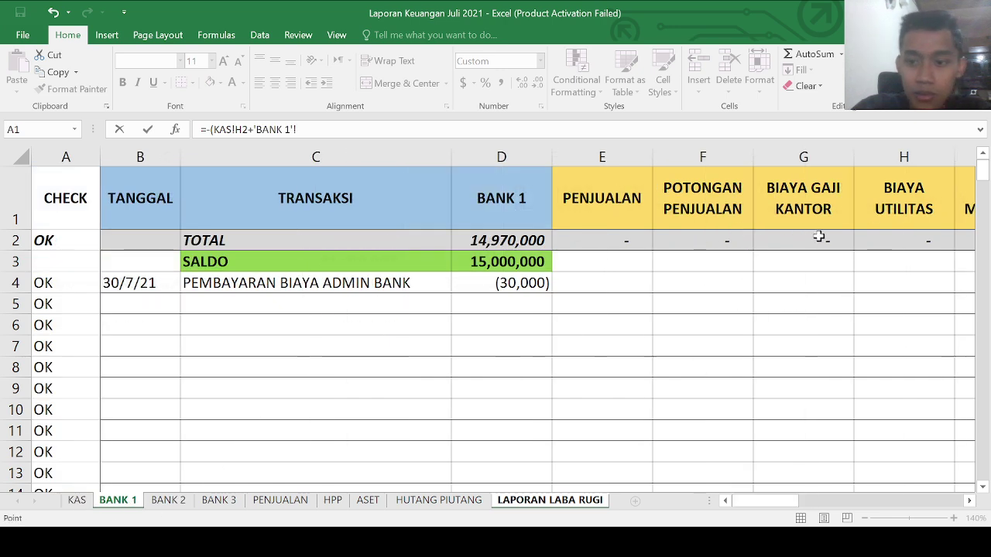
{"action": "left_click", "coordinate": [886, 238]}
{"action": "type", "text": "+"}
{"action": "left_click", "coordinate": [170, 500]}
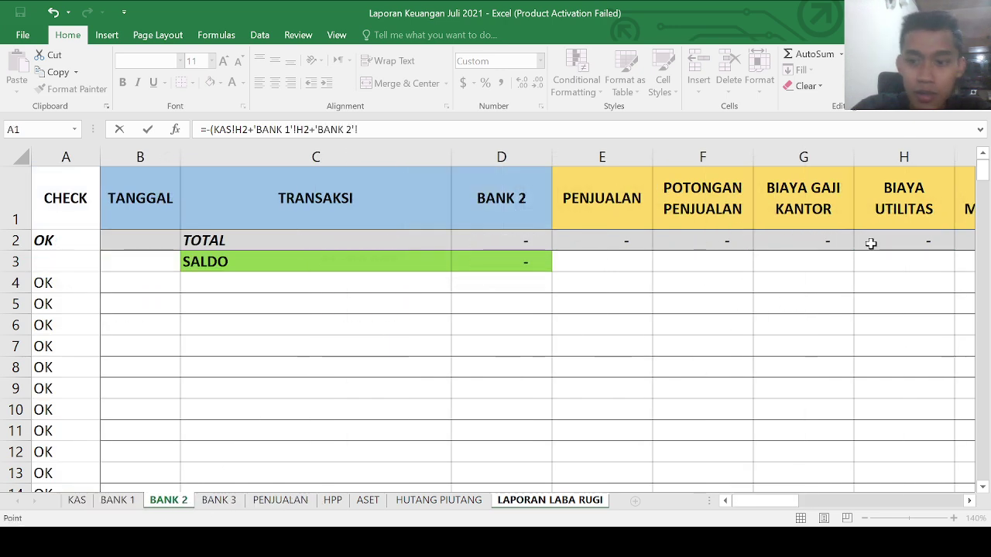
{"action": "left_click", "coordinate": [886, 240]}
{"action": "type", "text": "+"}
{"action": "left_click", "coordinate": [219, 500]}
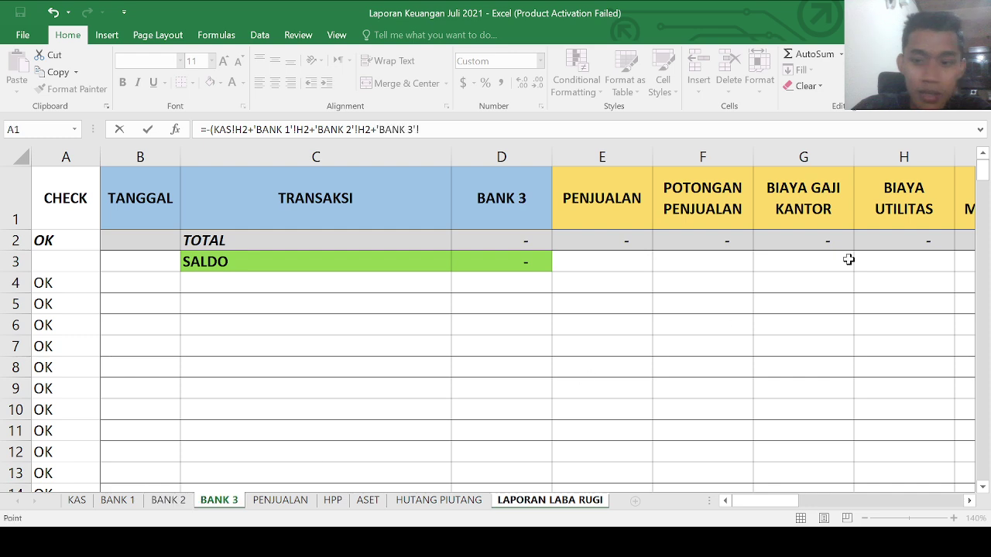
{"action": "left_click", "coordinate": [893, 237]}
{"action": "key", "text": "Return"}
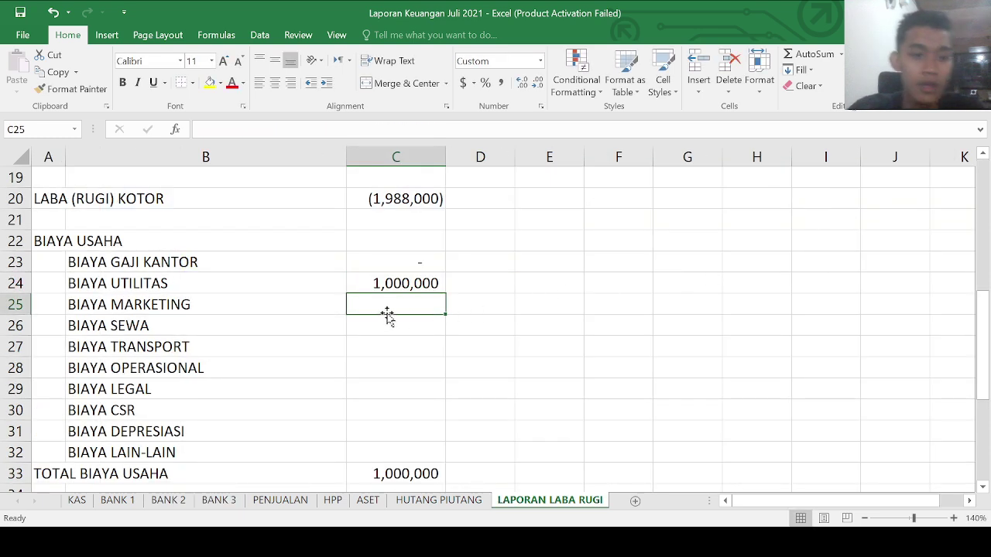
Step: Start a negated sum in C25 for BIAYA MARKETING, with the I2 total from the KAS sheet as its first term
{"action": "type", "text": "="}
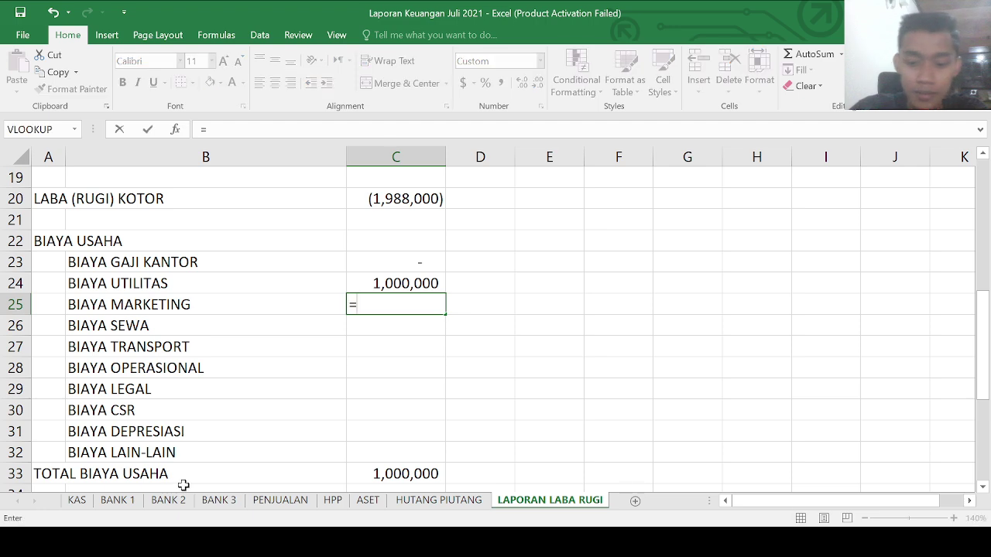
{"action": "type", "text": "-("}
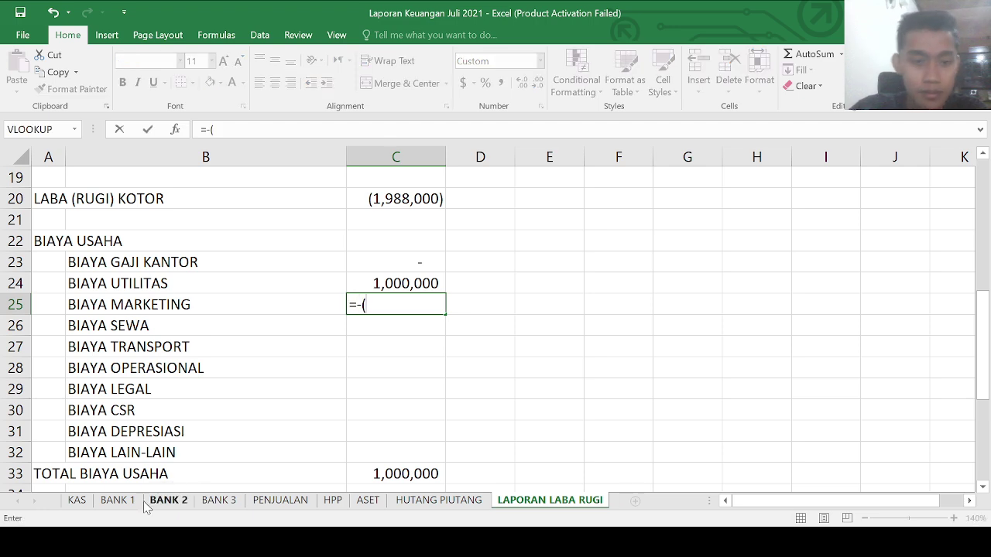
{"action": "left_click", "coordinate": [77, 500]}
{"action": "left_click", "coordinate": [865, 241]}
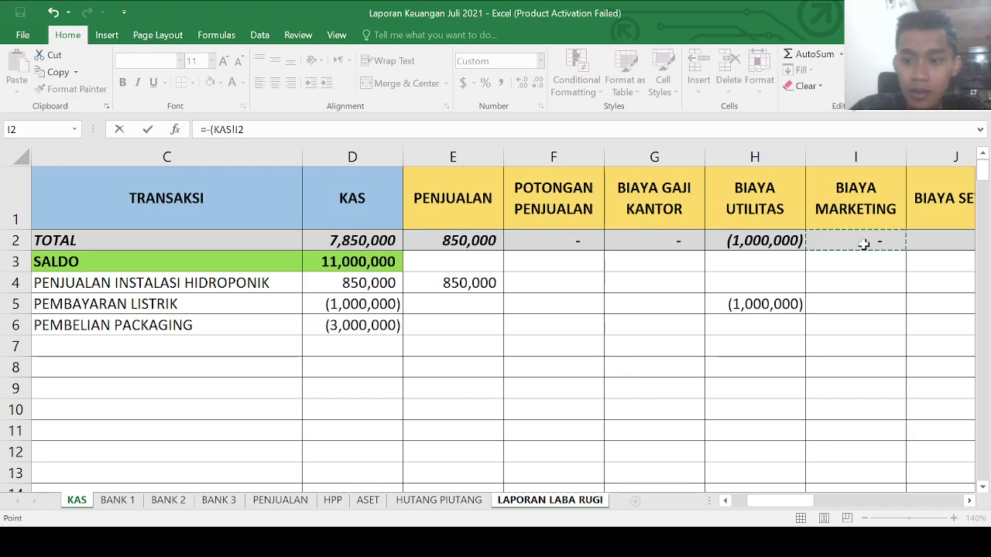
Step: Add the I2 totals from the BANK 1 and BANK 2 sheets to the BIAYA MARKETING formula
{"action": "type", "text": "+"}
{"action": "left_click", "coordinate": [116, 500]}
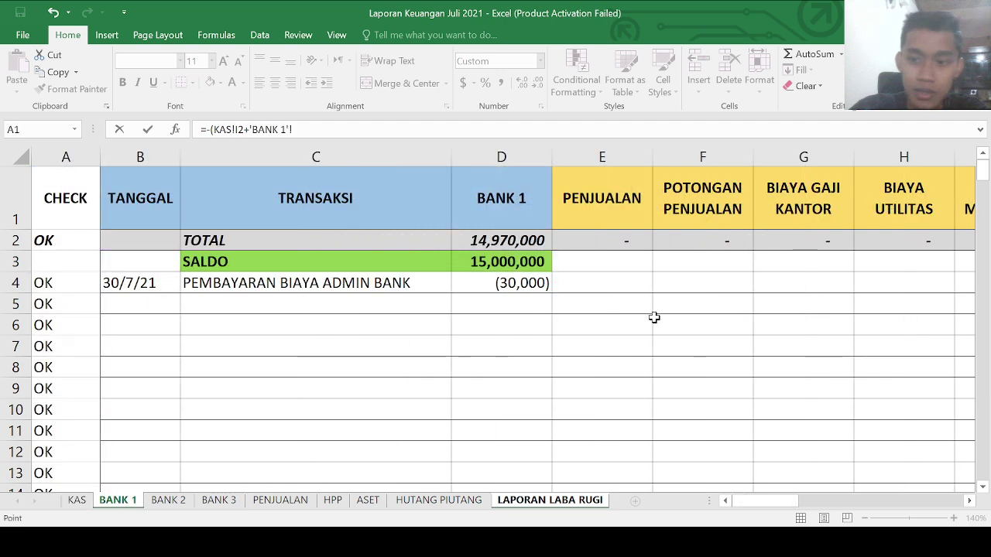
{"action": "left_click", "coordinate": [968, 501]}
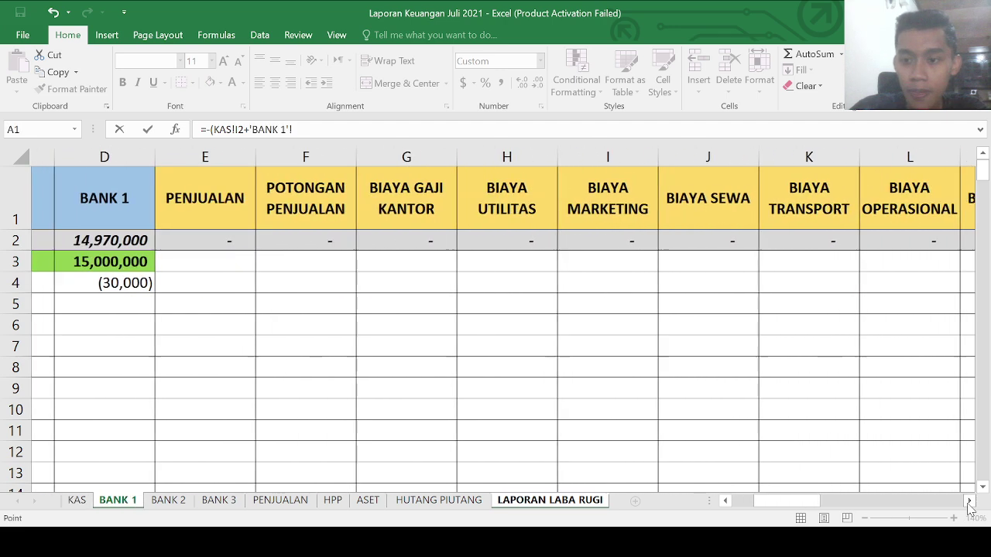
{"action": "left_click", "coordinate": [299, 240]}
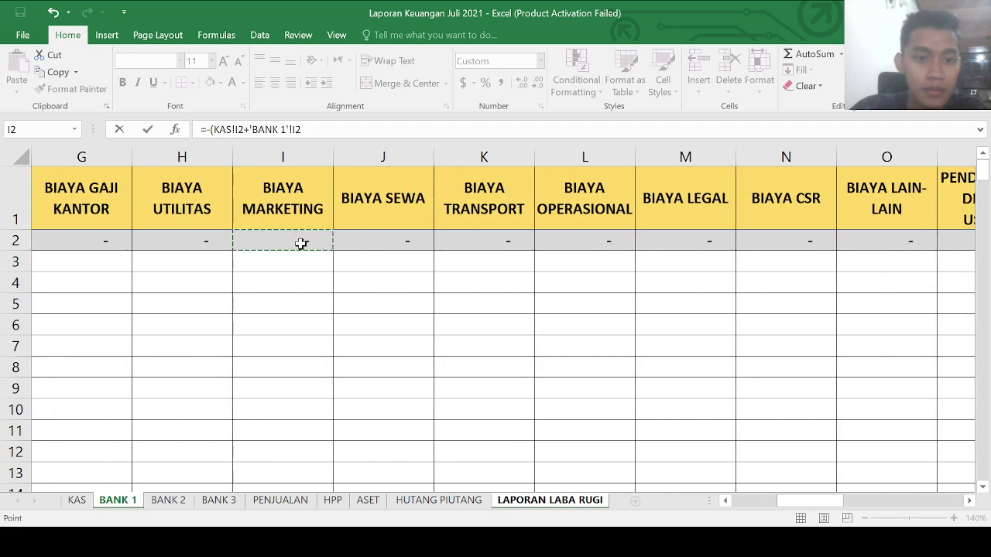
{"action": "type", "text": "+"}
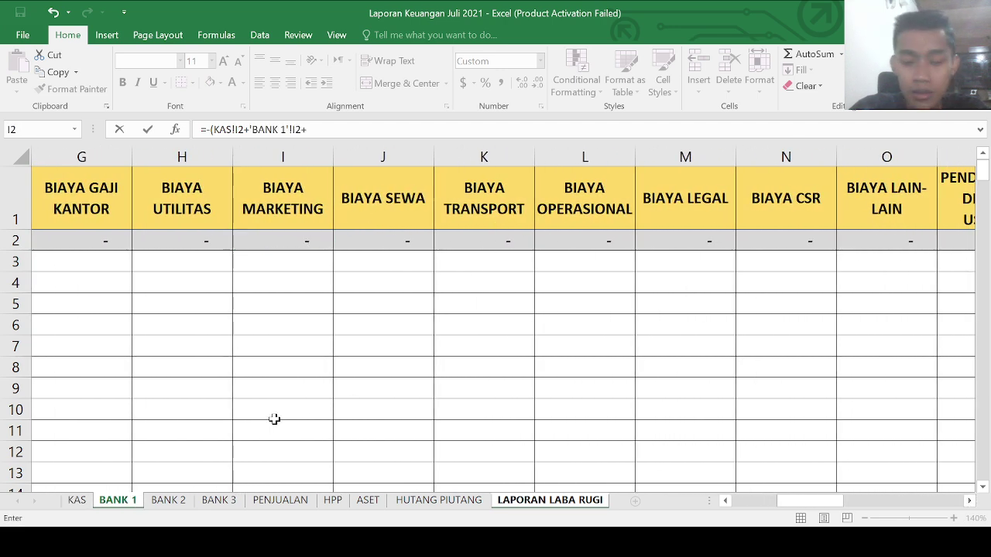
{"action": "left_click", "coordinate": [168, 500]}
{"action": "left_click", "coordinate": [968, 501]}
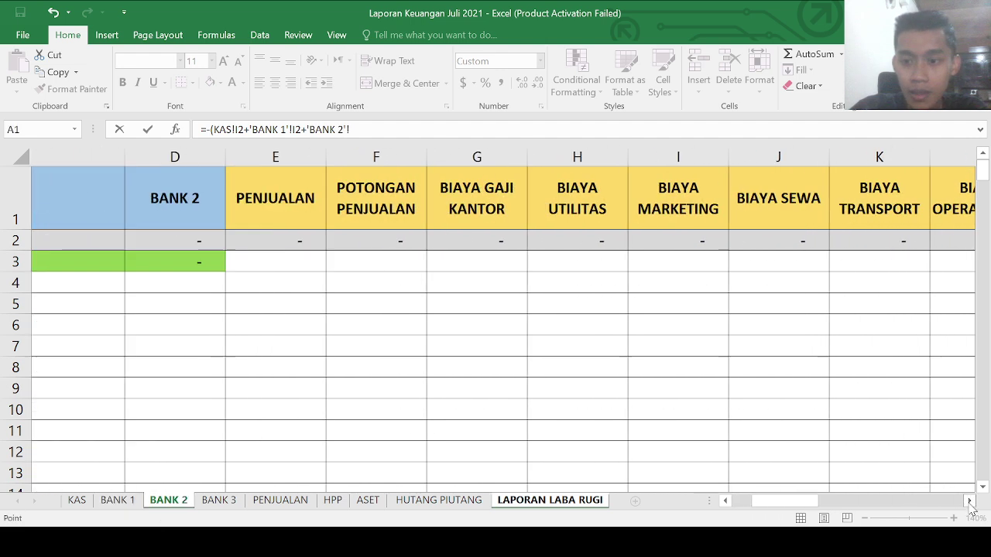
{"action": "left_click", "coordinate": [384, 258]}
{"action": "left_click", "coordinate": [382, 243]}
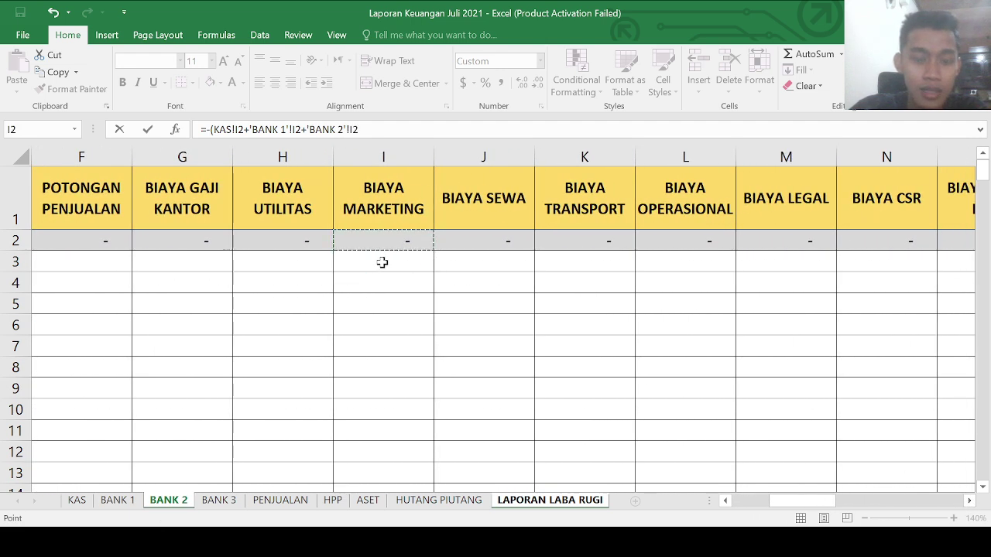
Step: Add the BANK 3 sheet's I2 total, close the parenthesis and enter the BIAYA MARKETING formula
{"action": "type", "text": "+"}
{"action": "left_click", "coordinate": [219, 500]}
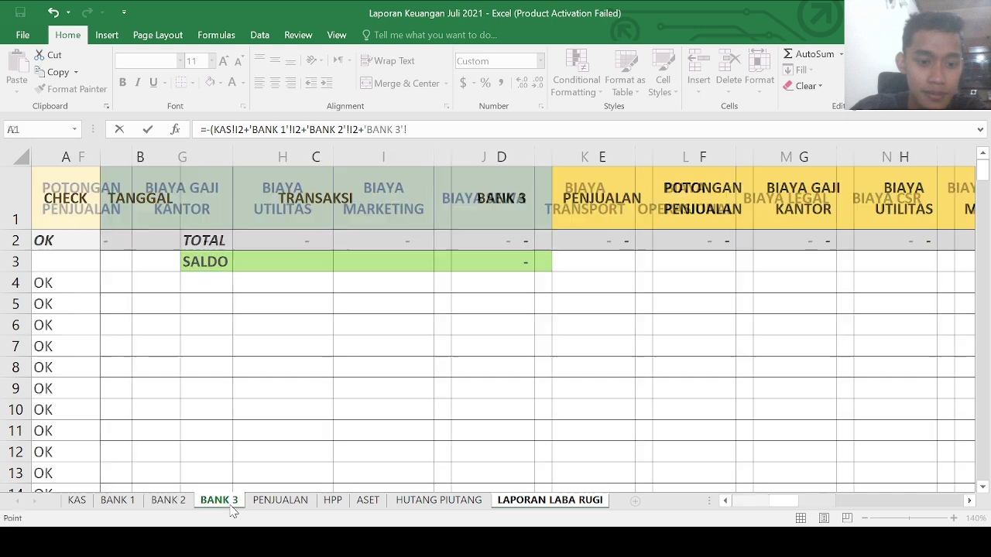
{"action": "left_click", "coordinate": [968, 501]}
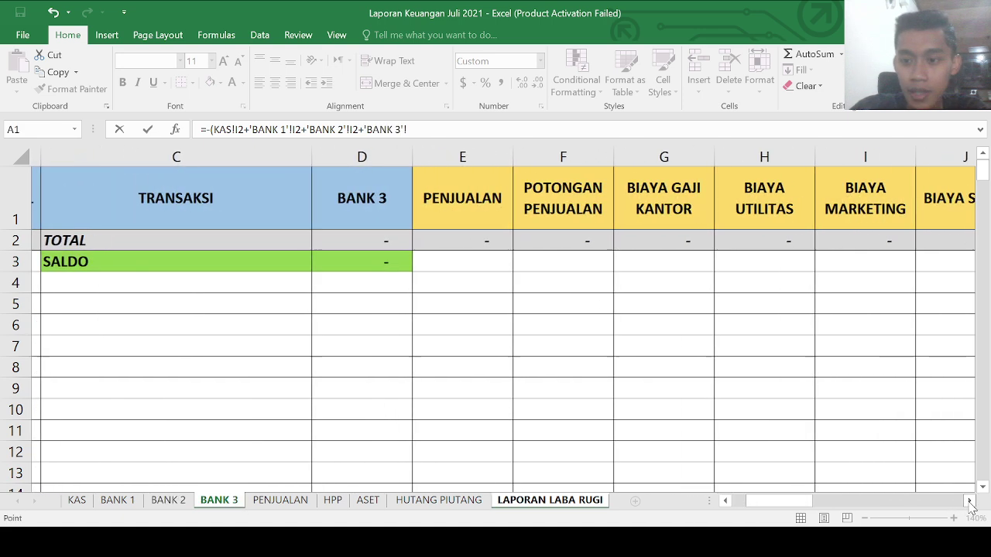
{"action": "left_click", "coordinate": [574, 241]}
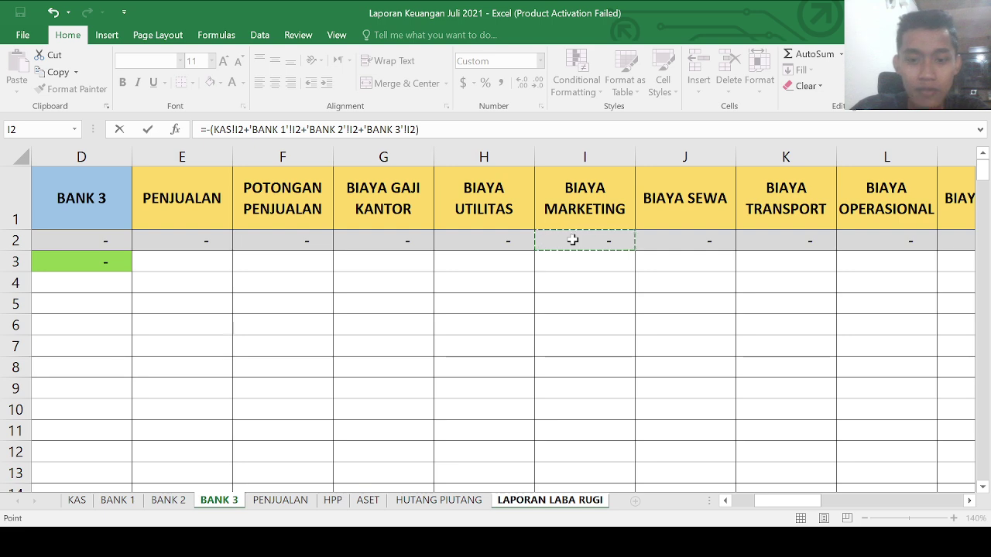
{"action": "type", "text": ")"}
{"action": "key", "text": "Return"}
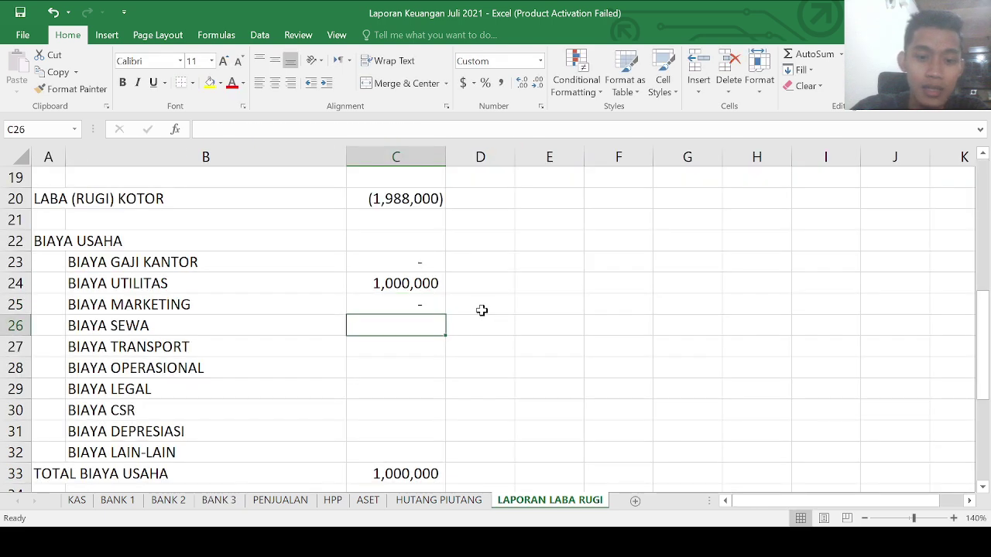
{"action": "left_click", "coordinate": [120, 501]}
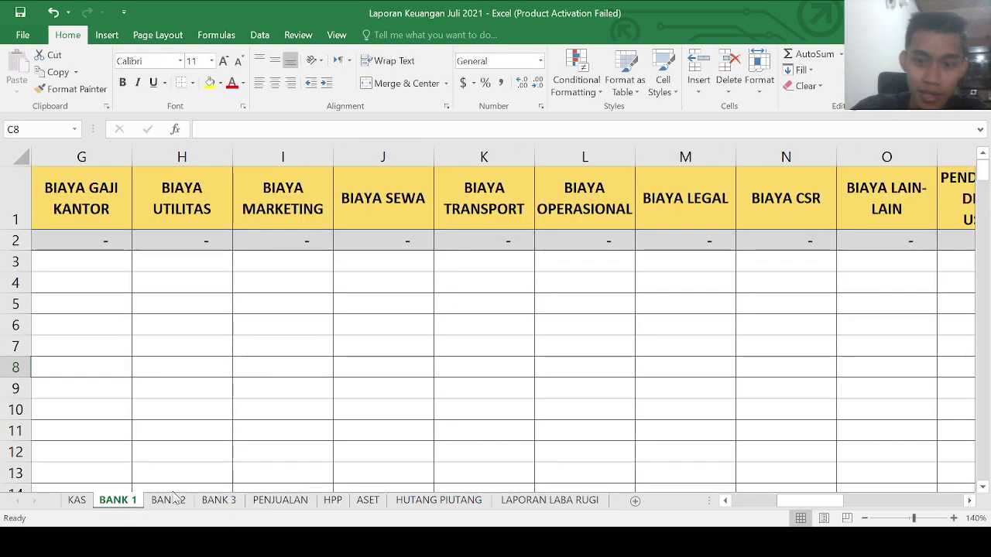
{"action": "left_click", "coordinate": [534, 500]}
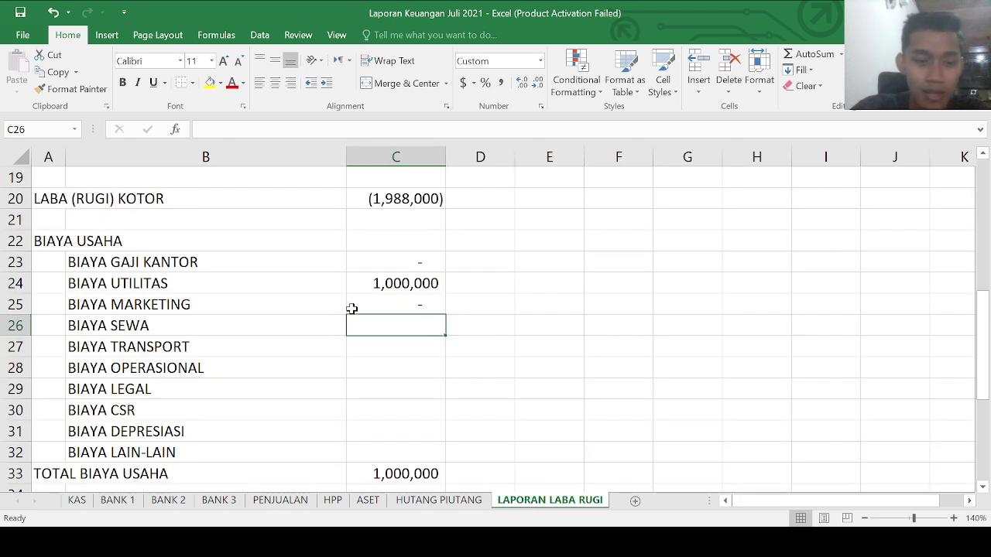
Step: Start a negated sum in C26 for BIAYA SEWA, with the J2 total from the KAS sheet as its first term
{"action": "type", "text": "=-("}
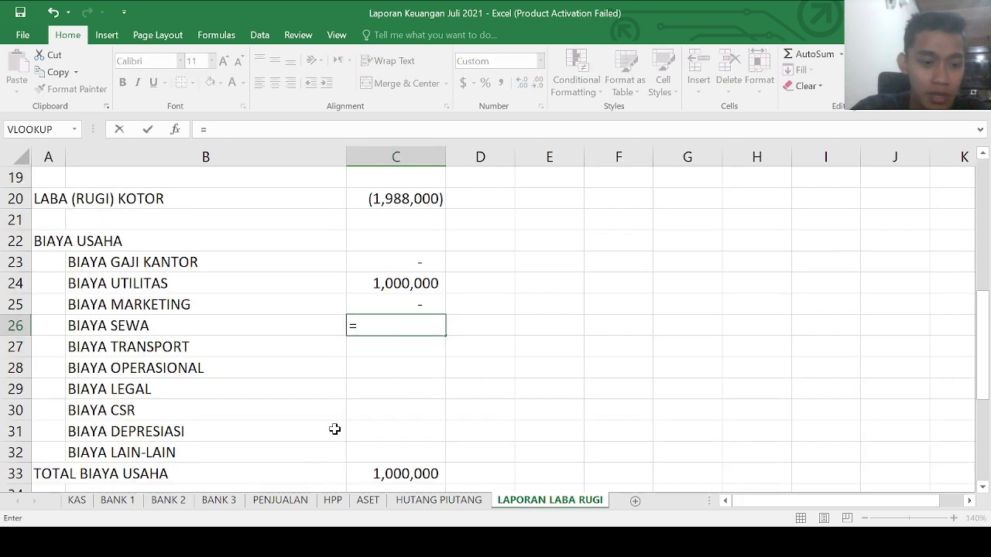
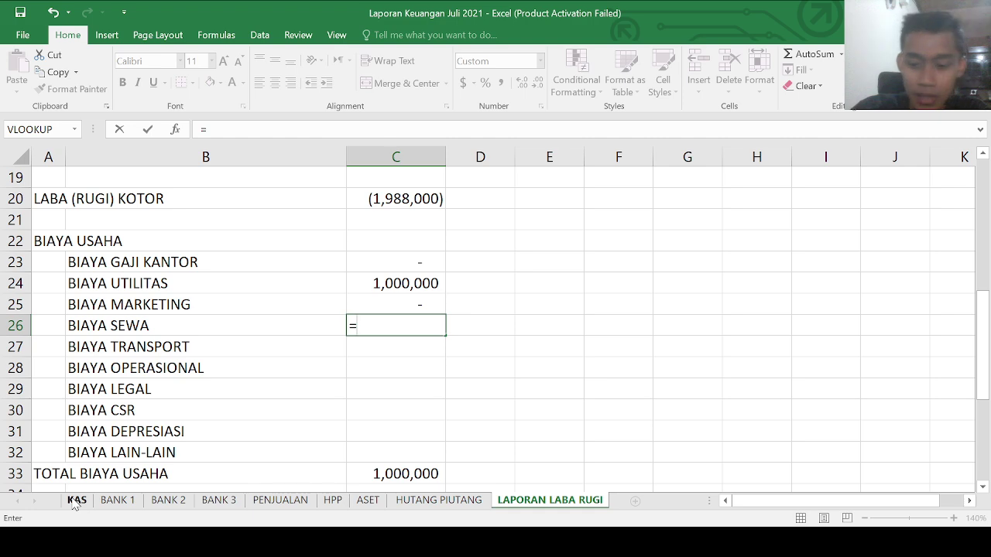
{"action": "type", "text": "("}
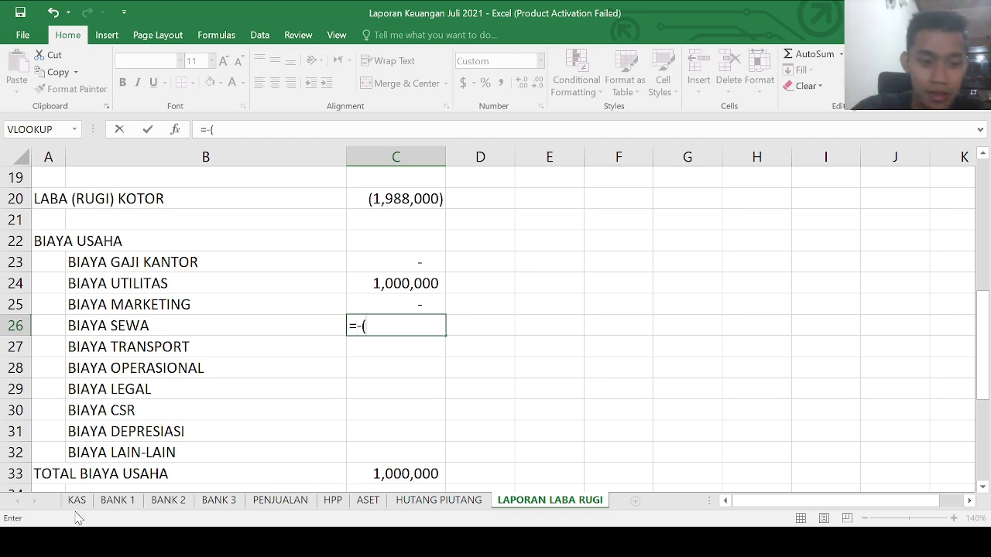
{"action": "left_click", "coordinate": [76, 501]}
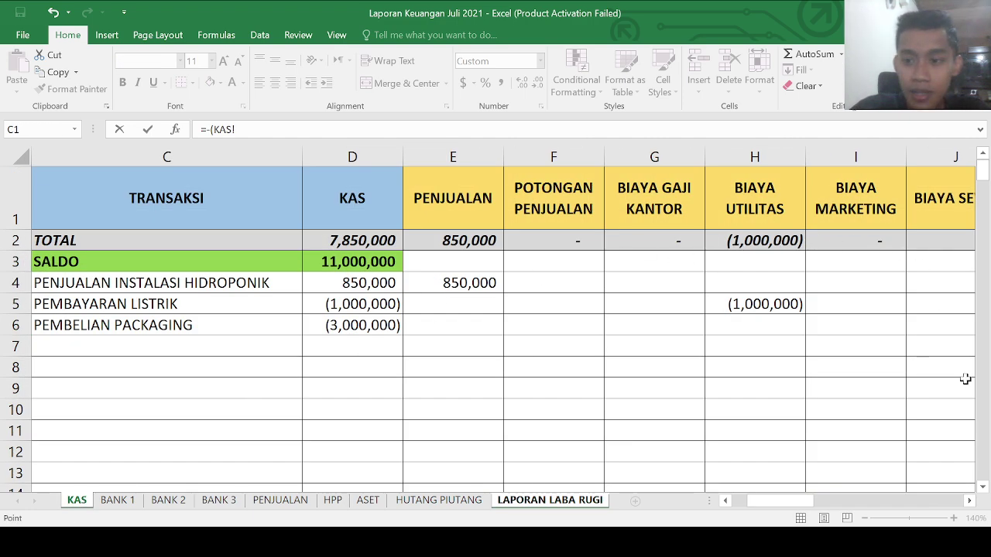
{"action": "left_click", "coordinate": [969, 502]}
{"action": "left_click", "coordinate": [969, 502]}
{"action": "left_click", "coordinate": [968, 501]}
{"action": "left_click", "coordinate": [969, 502]}
{"action": "left_click", "coordinate": [969, 502]}
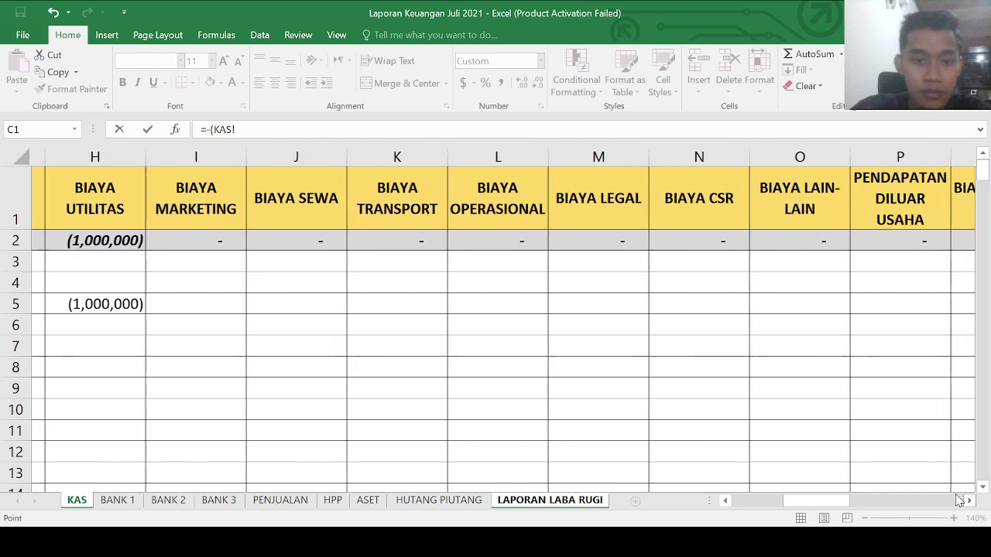
{"action": "left_click", "coordinate": [265, 242]}
Step: Add the J2 totals from the BANK 1 and BANK 2 sheets to the BIAYA SEWA formula
{"action": "type", "text": "+"}
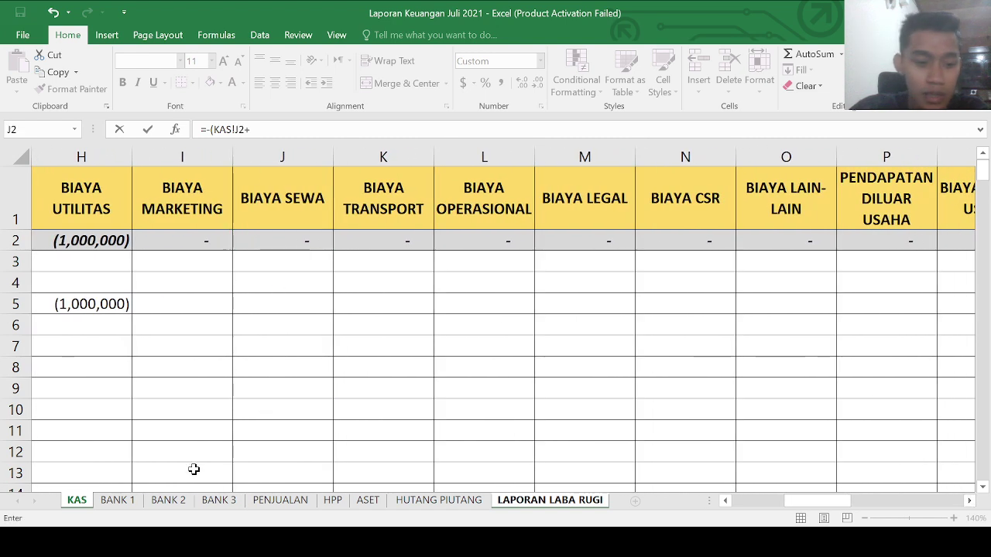
{"action": "left_click", "coordinate": [133, 501]}
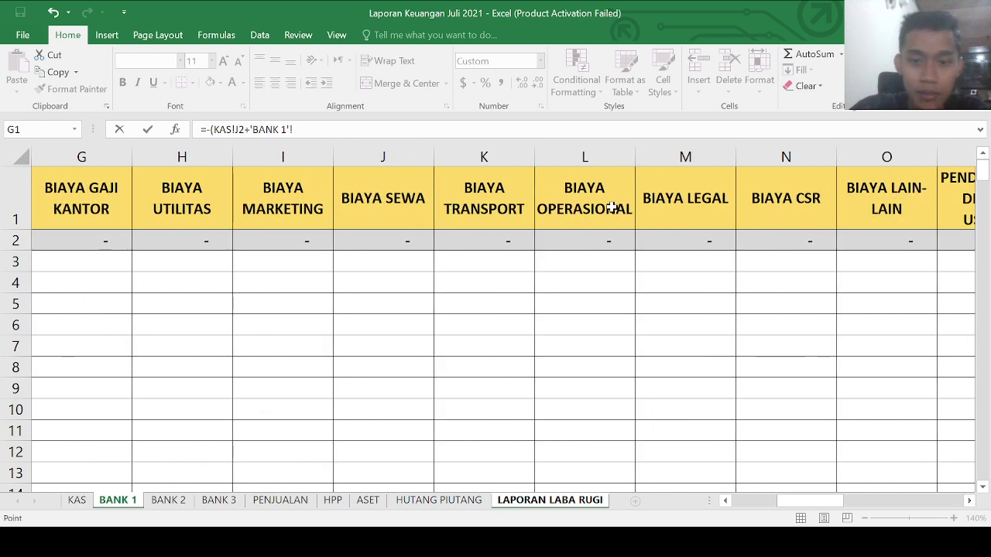
{"action": "left_click", "coordinate": [382, 238]}
{"action": "type", "text": "+"}
{"action": "left_click", "coordinate": [168, 501]}
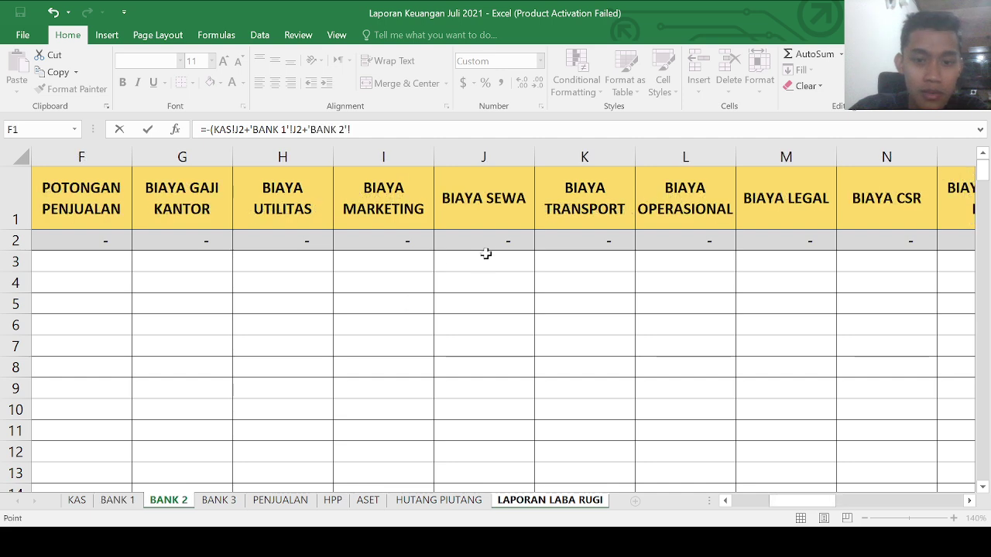
{"action": "left_click", "coordinate": [495, 241]}
Step: Add the BANK 3 sheet's J2 total, close the parenthesis and enter the BIAYA SEWA formula
{"action": "type", "text": "+"}
{"action": "left_click", "coordinate": [217, 500]}
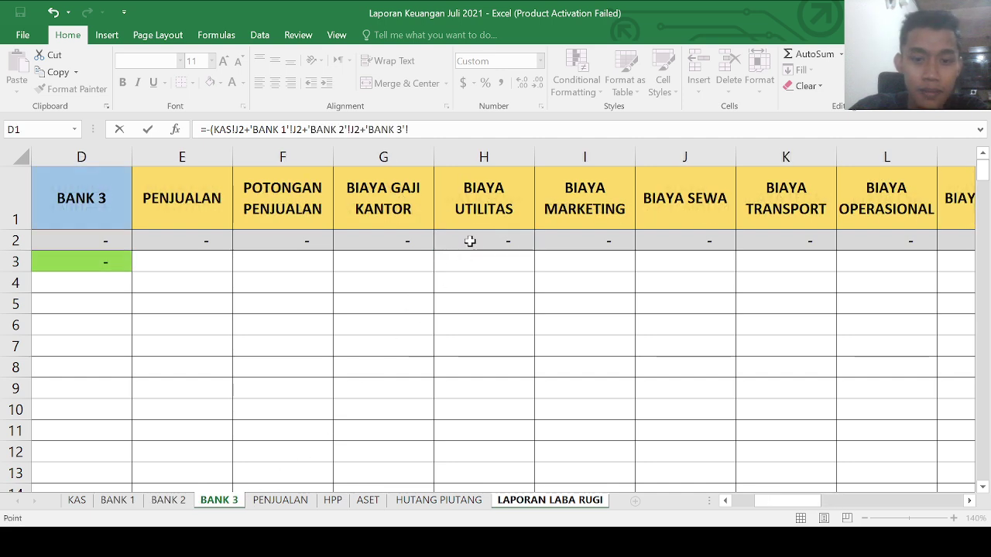
{"action": "left_click", "coordinate": [681, 241]}
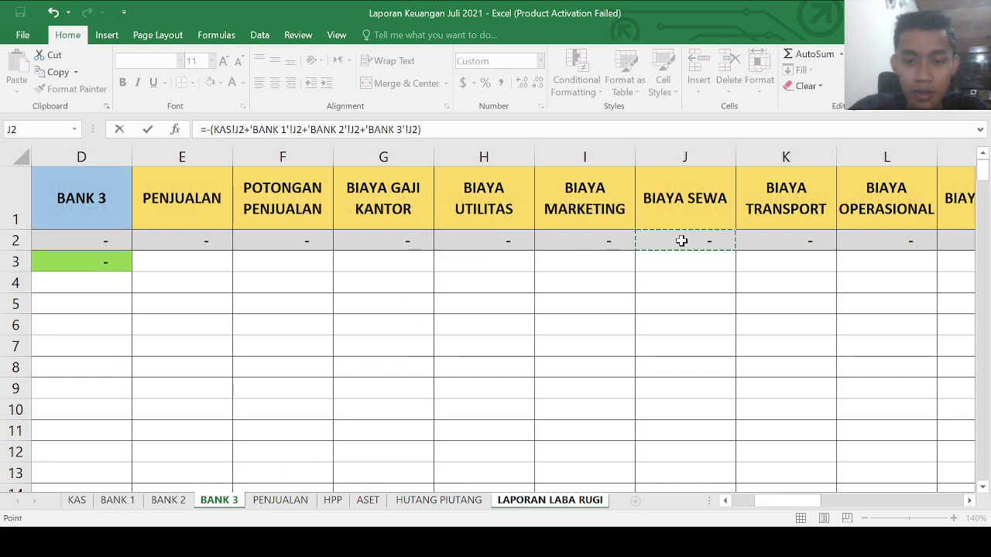
{"action": "type", "text": ")"}
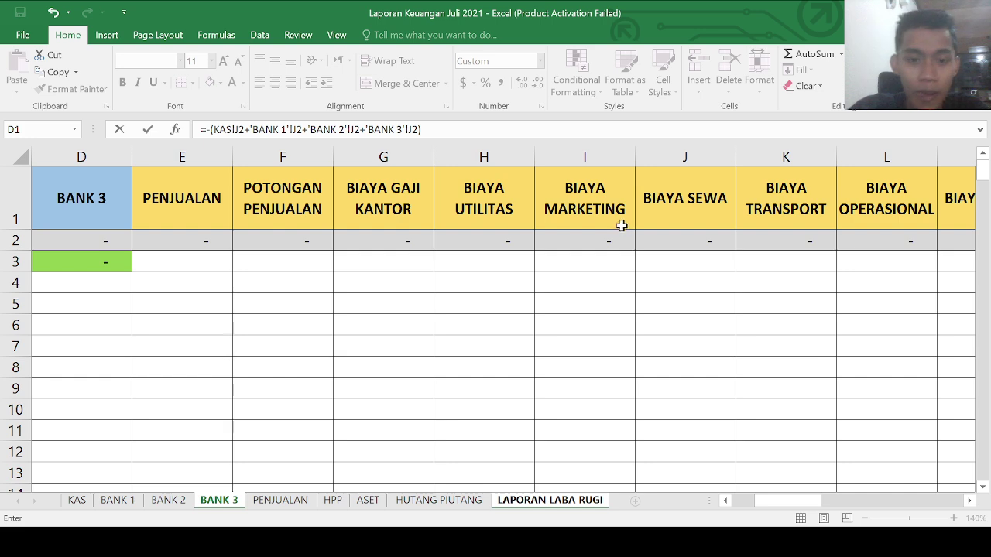
{"action": "key", "text": "Return"}
Step: Start a negated sum in C27 for BIAYA TRANSPORT with the K2 totals from the KAS and BANK 1 sheets
{"action": "type", "text": "="}
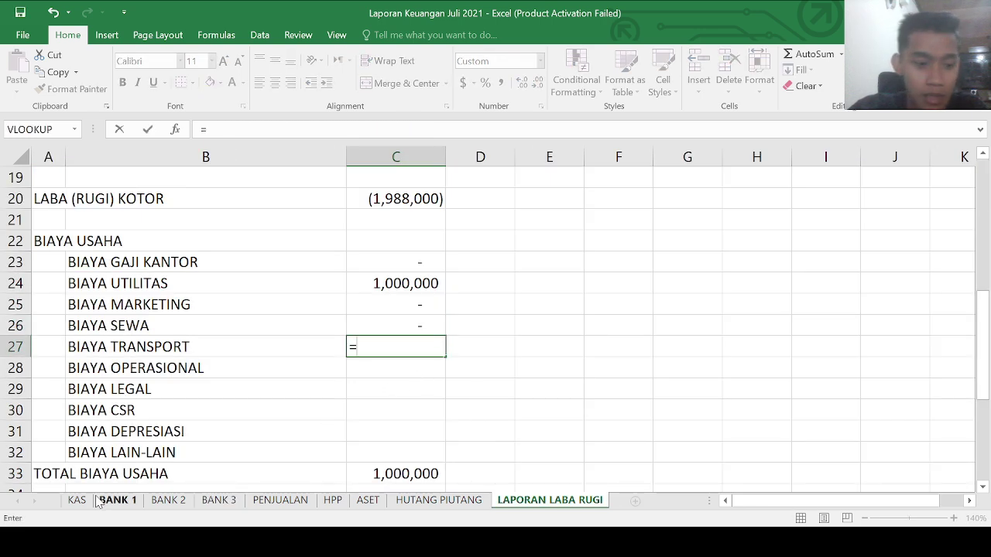
{"action": "type", "text": "-("}
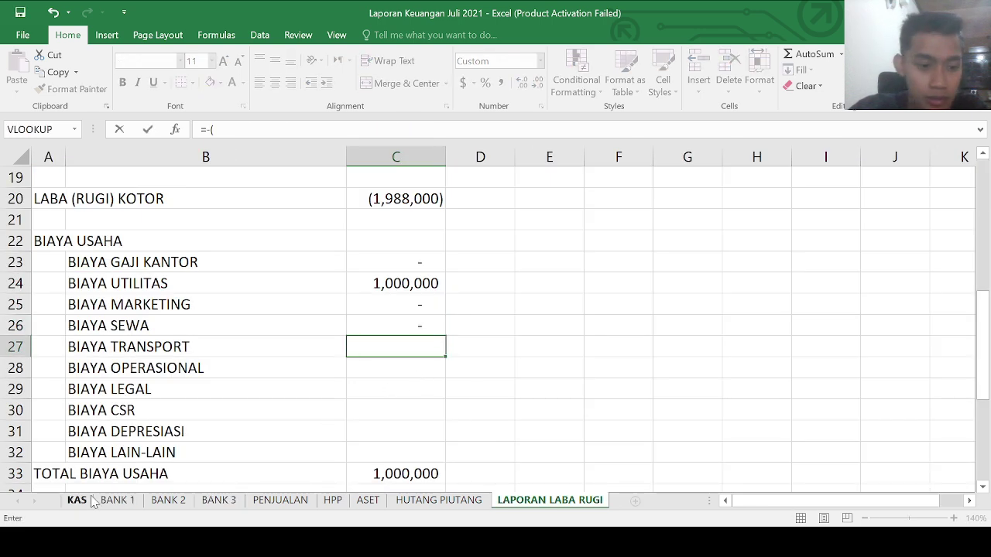
{"action": "left_click", "coordinate": [80, 501]}
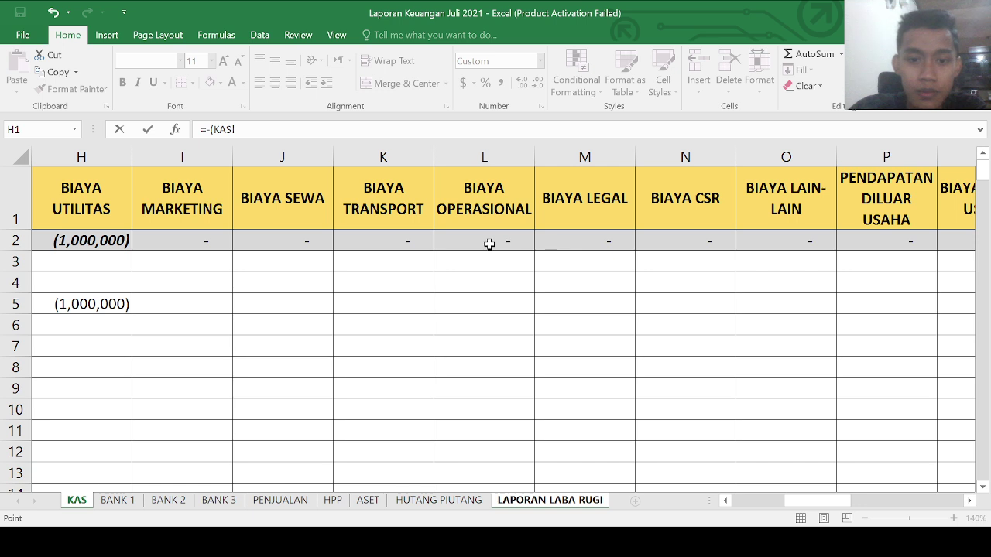
{"action": "left_click", "coordinate": [405, 240]}
{"action": "type", "text": "+"}
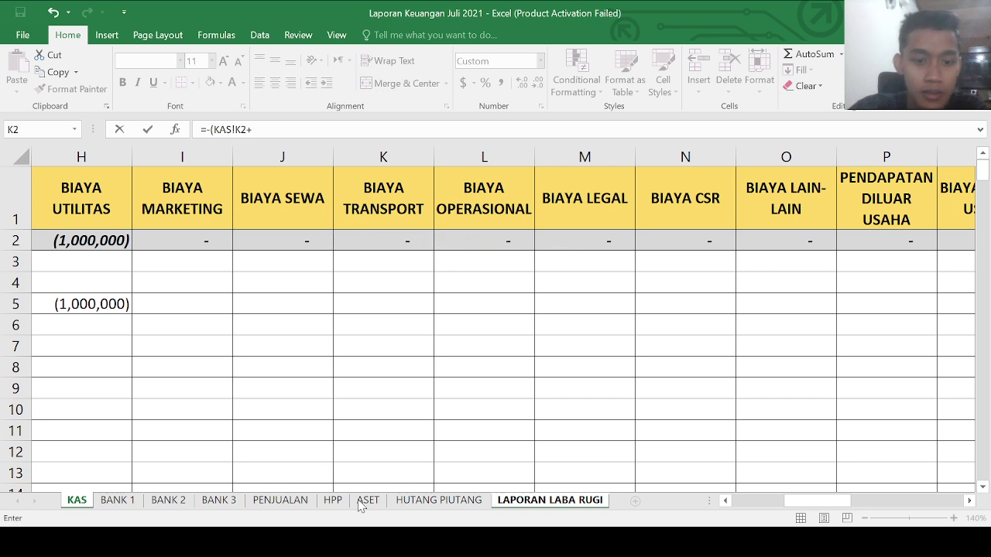
{"action": "left_click", "coordinate": [125, 497]}
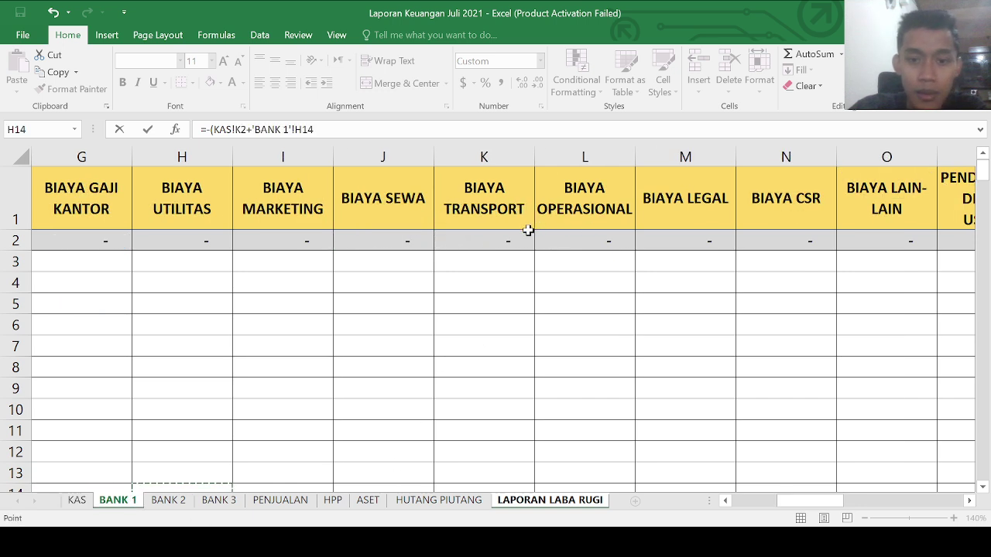
{"action": "left_click", "coordinate": [490, 245]}
Step: Add the K2 totals from the BANK 2 and BANK 3 sheets and enter the BIAYA TRANSPORT formula
{"action": "type", "text": "+"}
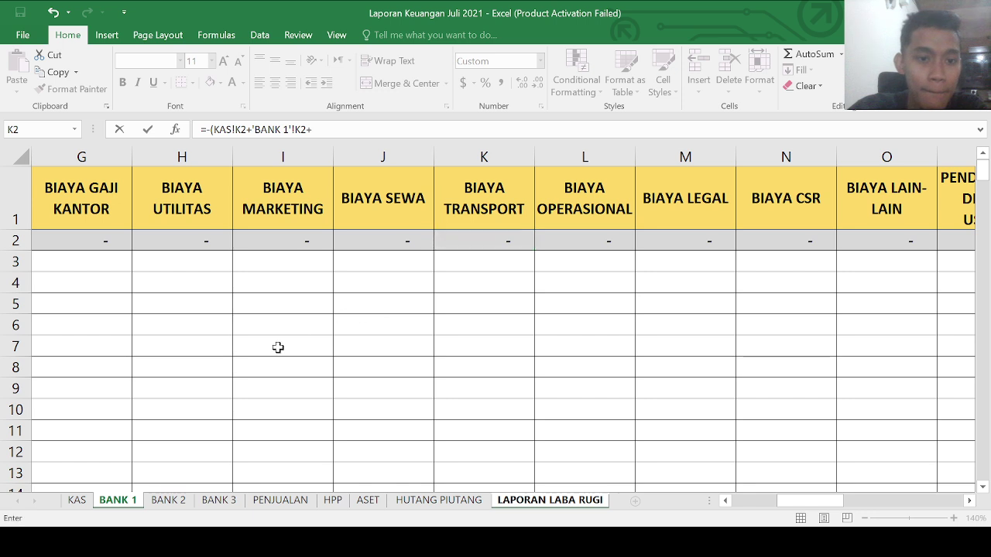
{"action": "left_click", "coordinate": [168, 500]}
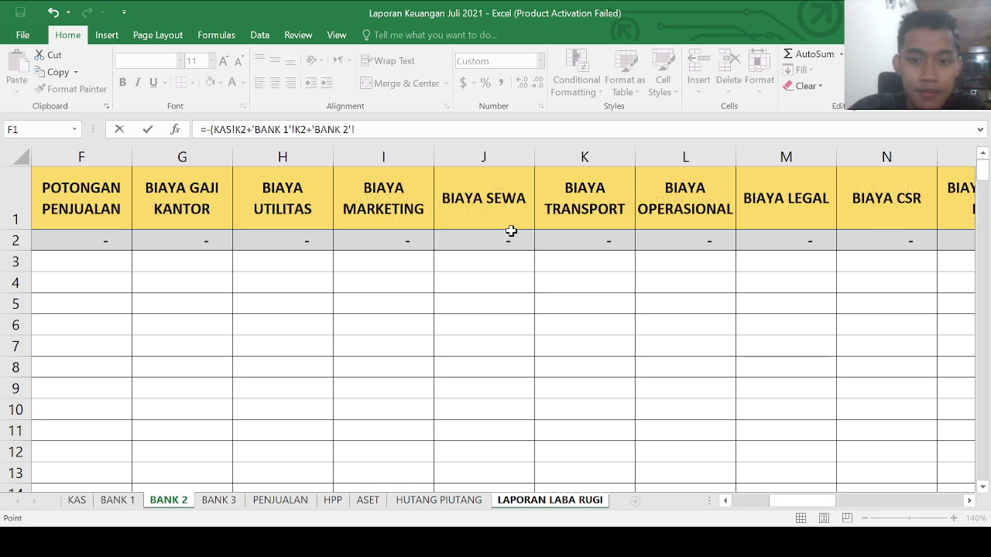
{"action": "left_click", "coordinate": [589, 240]}
{"action": "type", "text": "+"}
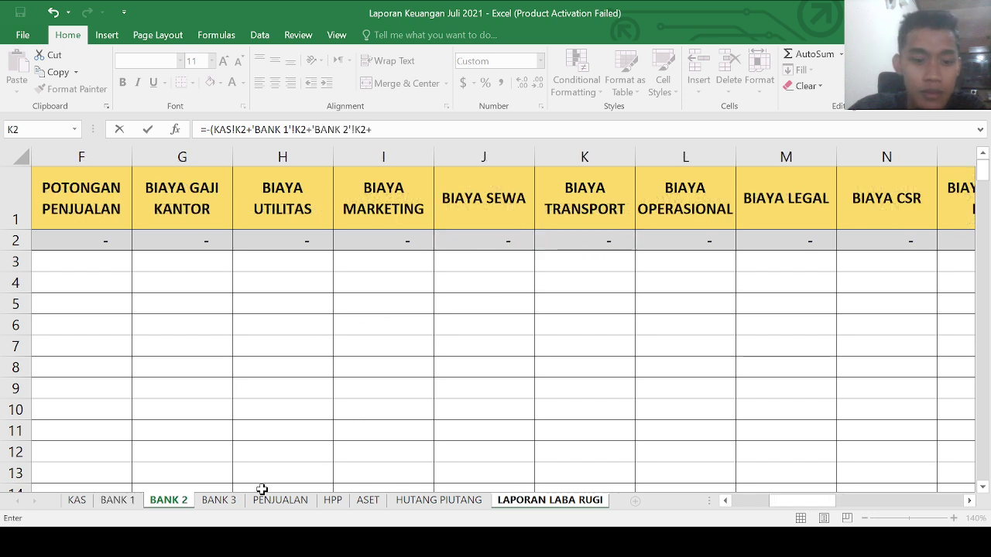
{"action": "left_click", "coordinate": [220, 500]}
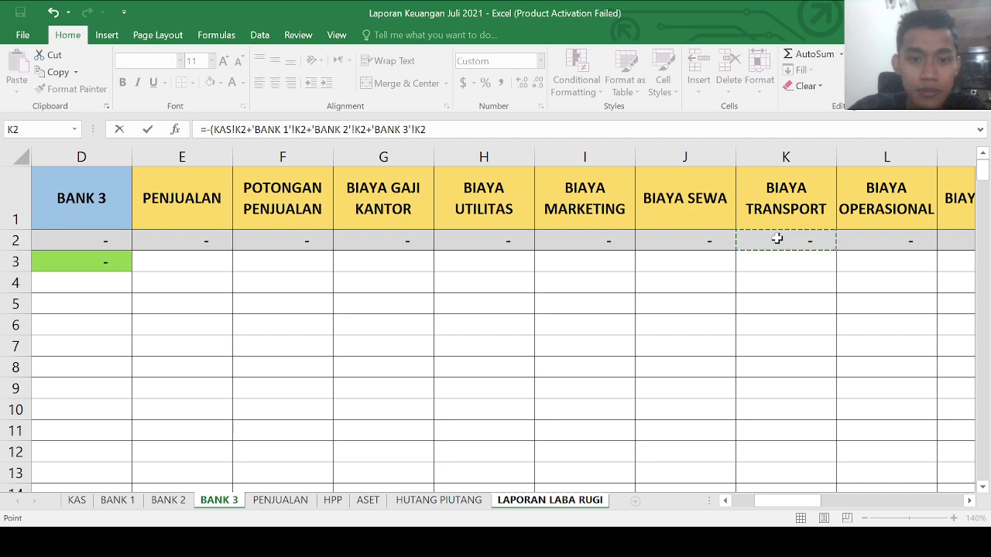
{"action": "key", "text": "Return"}
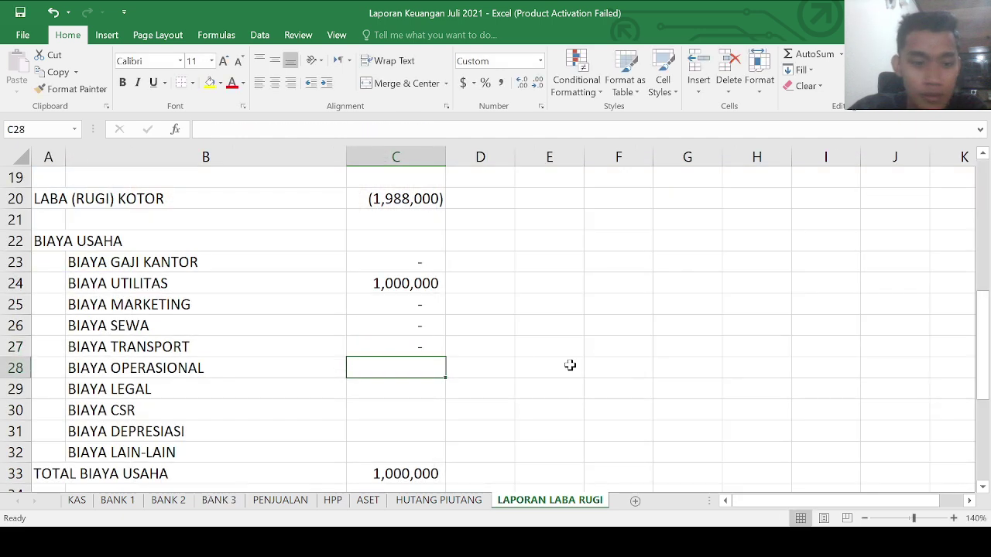
Step: Start a negated sum in C28 for BIAYA OPERASIONAL with the L2 totals from the KAS and BANK 1 sheets
{"action": "type", "text": "=-("}
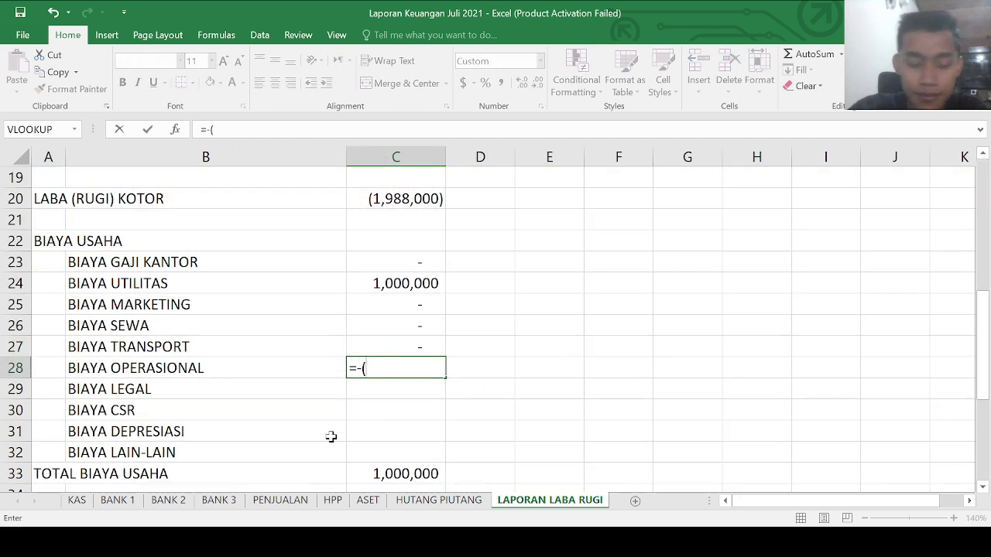
{"action": "left_click", "coordinate": [81, 499]}
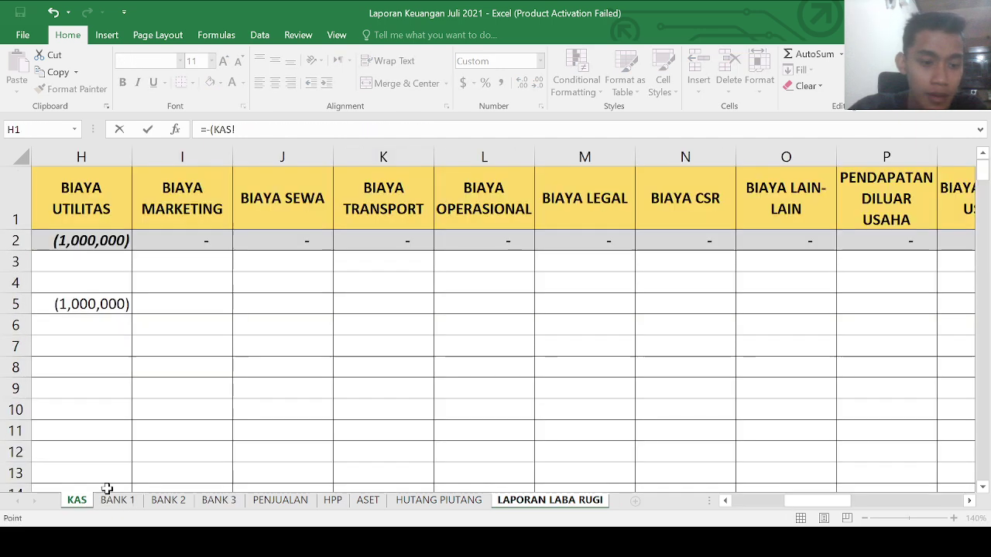
{"action": "left_click", "coordinate": [506, 241]}
{"action": "type", "text": "+"}
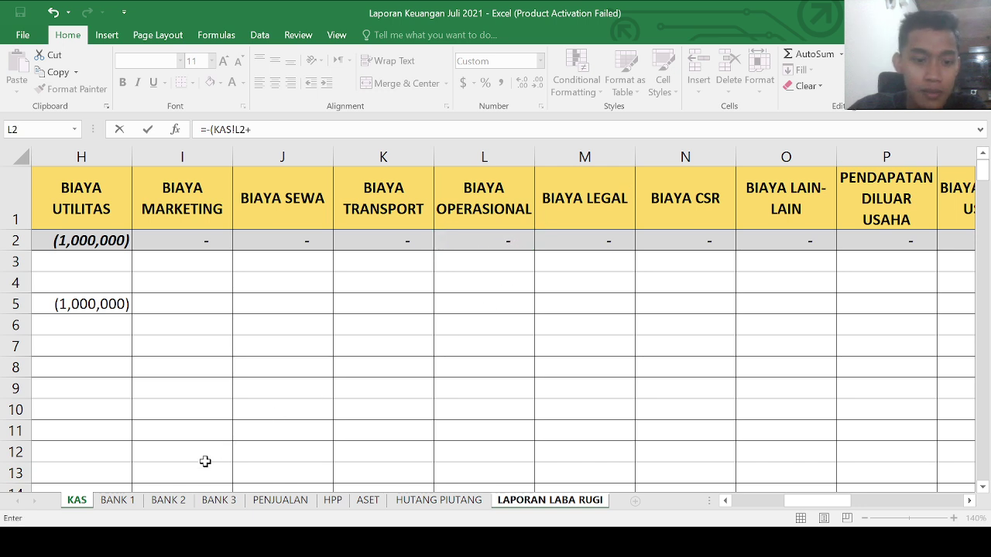
{"action": "left_click", "coordinate": [120, 502]}
{"action": "left_click", "coordinate": [570, 236]}
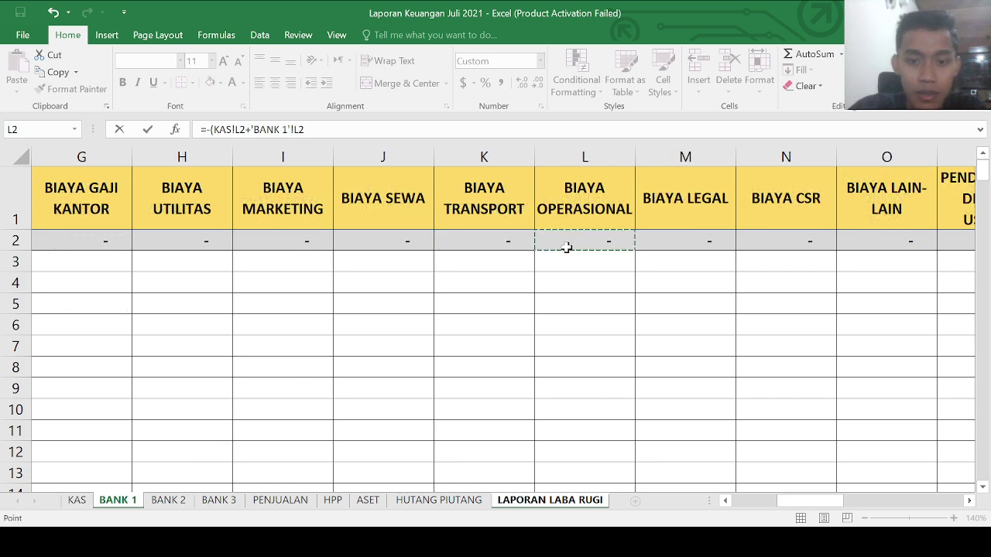
Step: Add the L2 totals from the BANK 2 and BANK 3 sheets and enter the BIAYA OPERASIONAL formula
{"action": "type", "text": "+"}
{"action": "left_click", "coordinate": [168, 500]}
{"action": "left_click", "coordinate": [658, 237]}
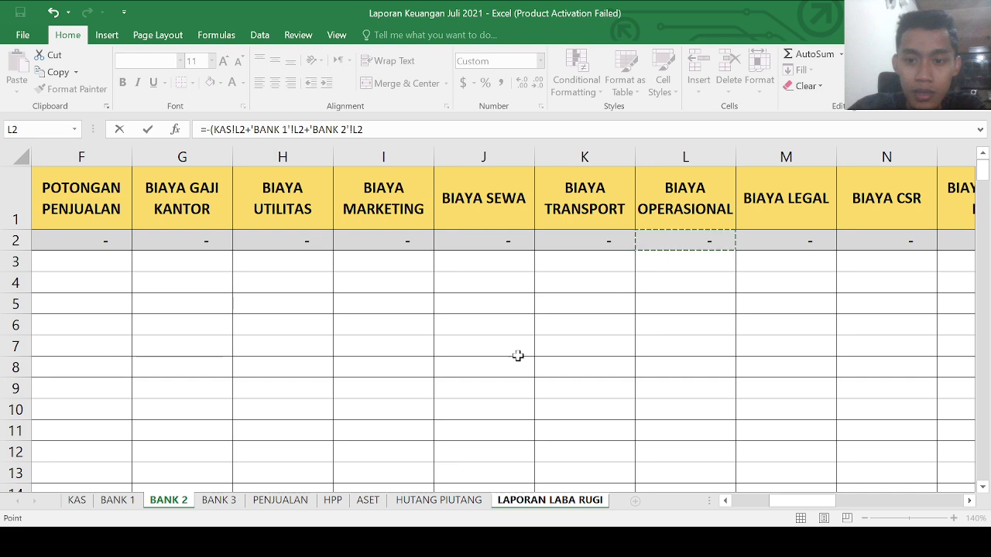
{"action": "type", "text": "+"}
{"action": "left_click", "coordinate": [219, 500]}
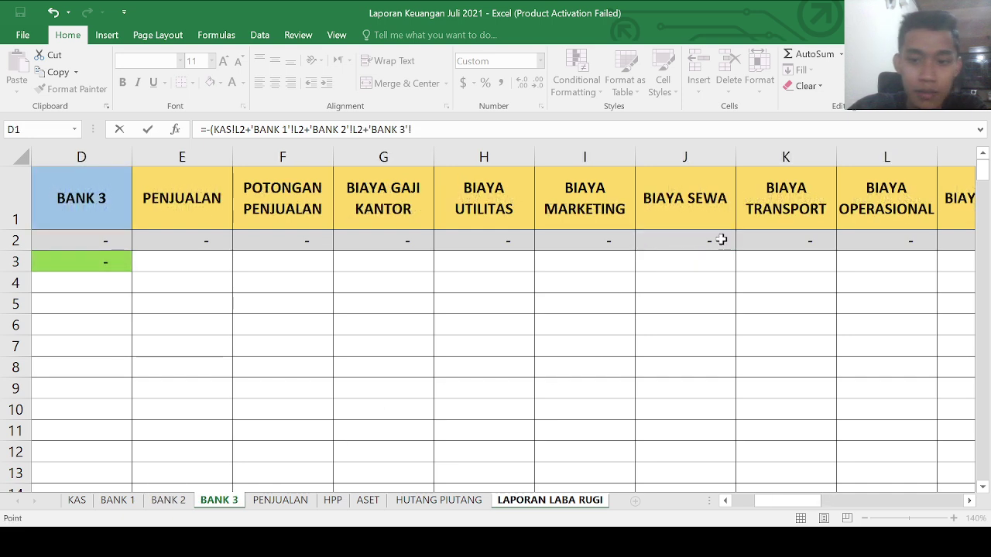
{"action": "left_click", "coordinate": [874, 240]}
{"action": "key", "text": "Return"}
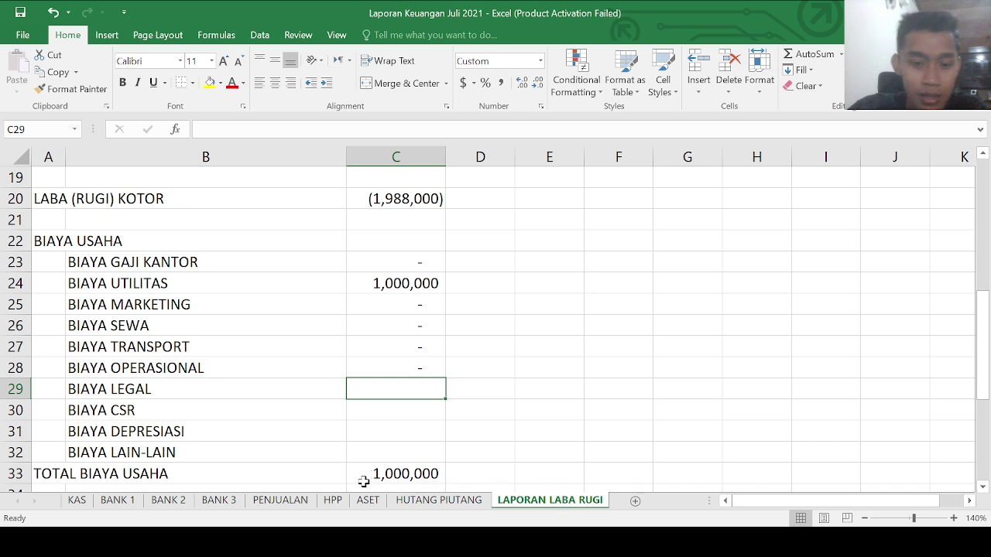
Step: Start a negated sum in C29 for BIAYA LEGAL with the M2 totals from the KAS and BANK 1 sheets
{"action": "type", "text": "="}
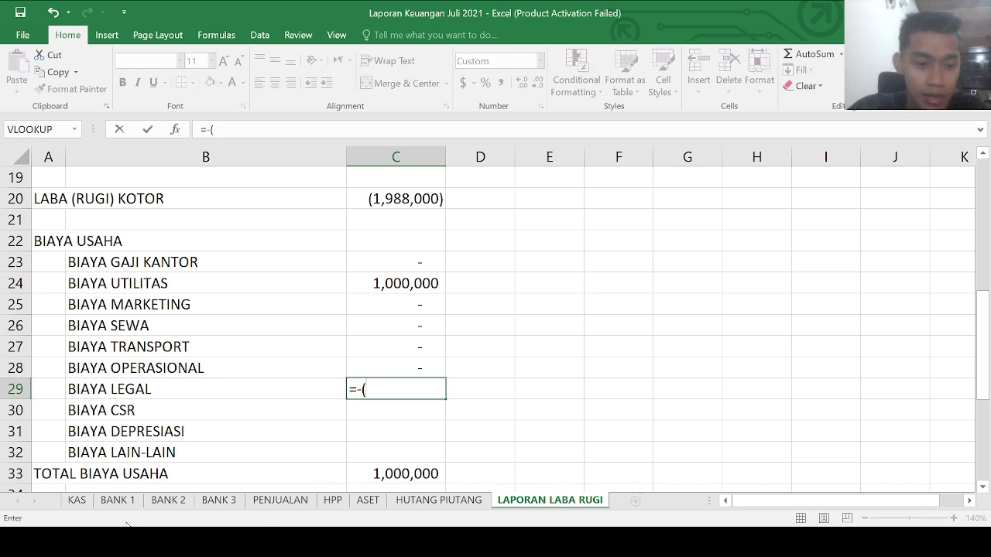
{"action": "type", "text": "-("}
{"action": "left_click", "coordinate": [77, 500]}
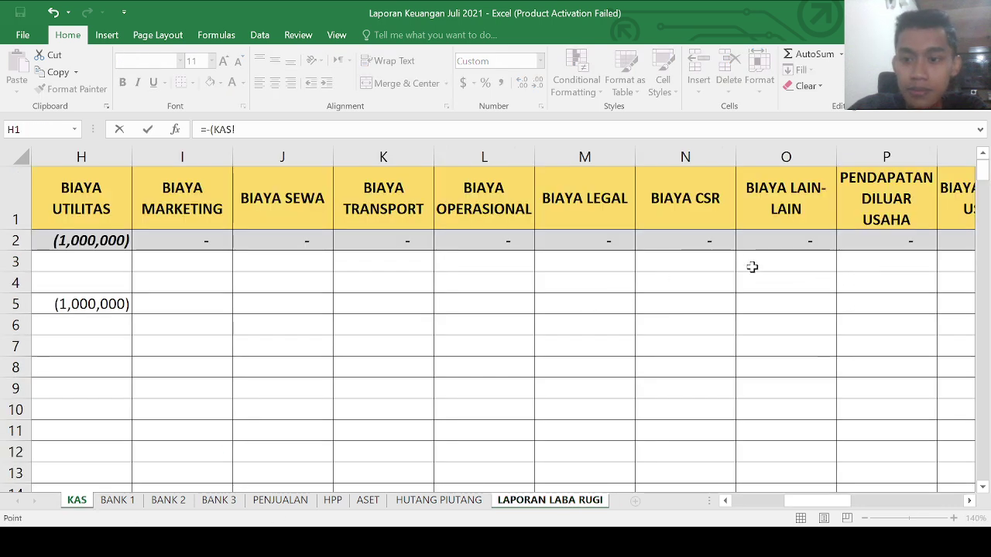
{"action": "left_click", "coordinate": [599, 243]}
{"action": "type", "text": "+"}
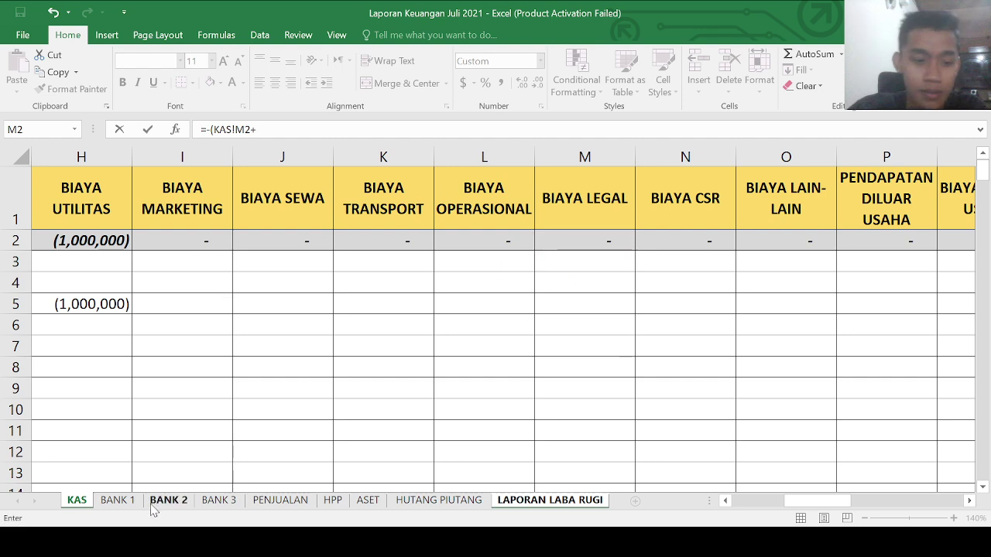
{"action": "left_click", "coordinate": [118, 500]}
{"action": "left_click", "coordinate": [699, 243]}
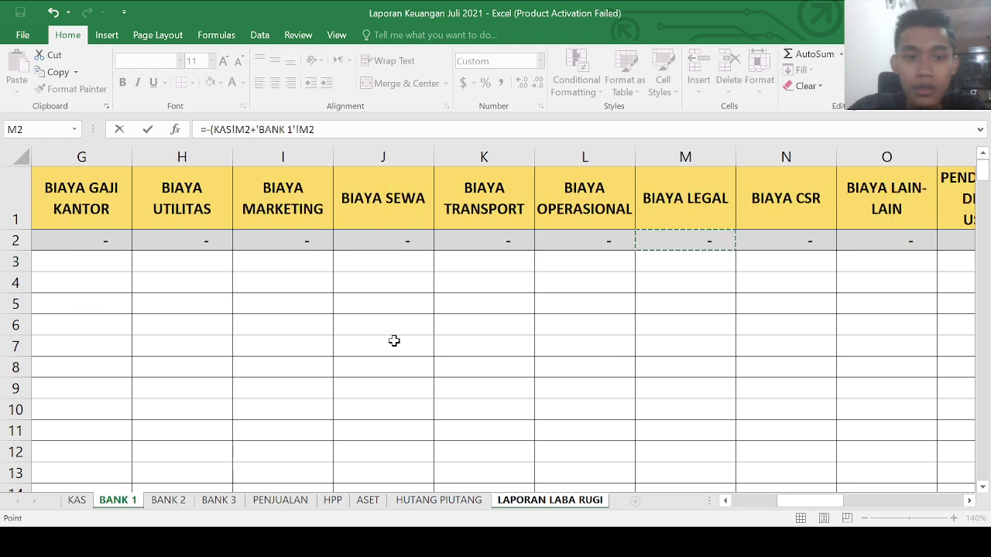
Step: Add the M2 totals from the BANK 2 and BANK 3 sheets, close the parenthesis and enter the BIAYA LEGAL formula
{"action": "type", "text": "+"}
{"action": "left_click", "coordinate": [168, 500]}
{"action": "left_click", "coordinate": [768, 236]}
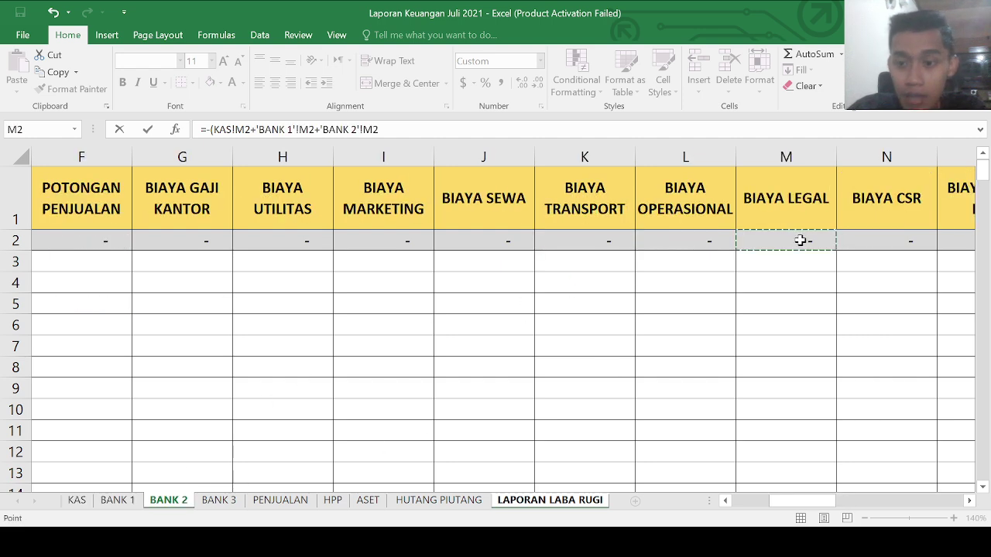
{"action": "type", "text": "+"}
{"action": "left_click", "coordinate": [217, 501]}
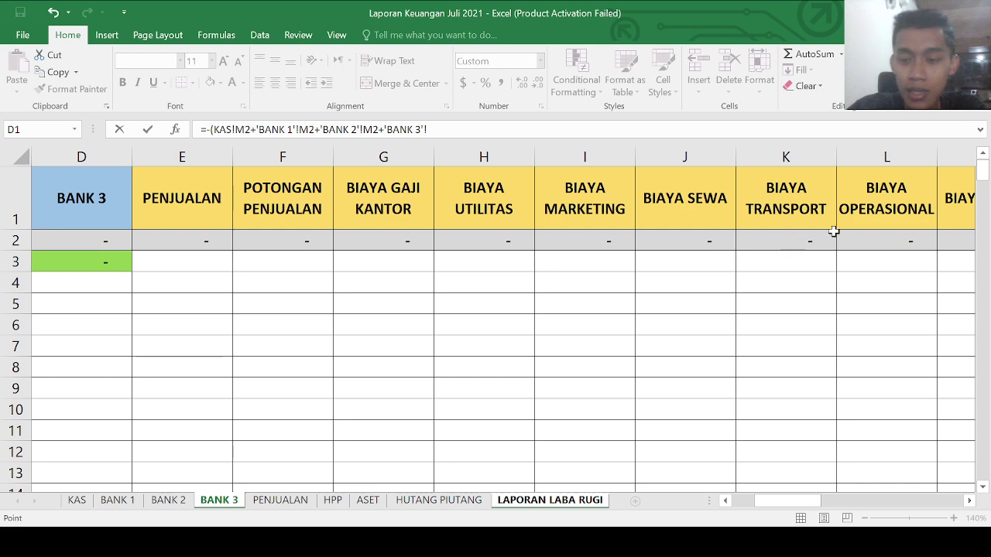
{"action": "left_click", "coordinate": [972, 502]}
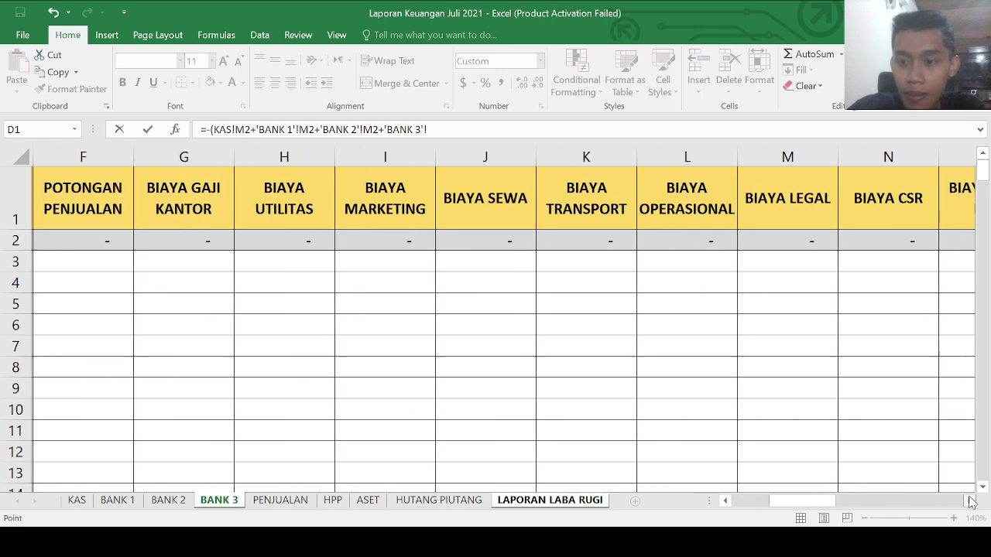
{"action": "left_click", "coordinate": [405, 243]}
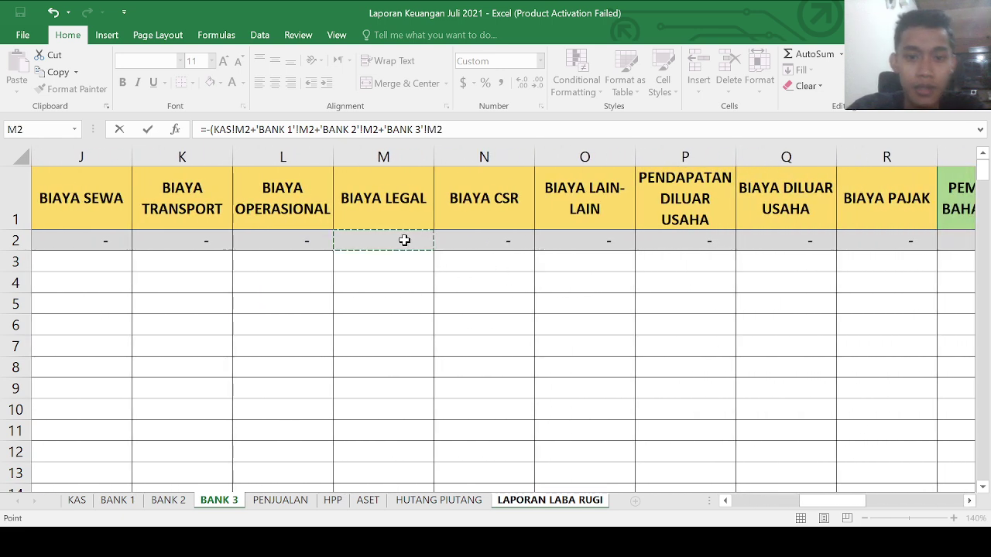
{"action": "type", "text": ")"}
{"action": "key", "text": "Return"}
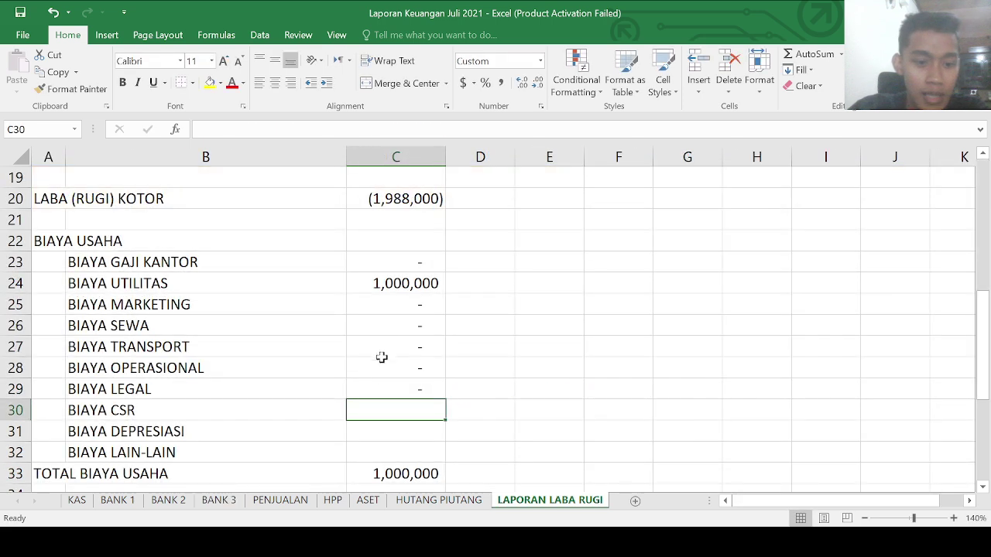
Step: Start a negated sum in C30 for BIAYA CSR with the N2 totals from the KAS and BANK 1 sheets
{"action": "type", "text": "="}
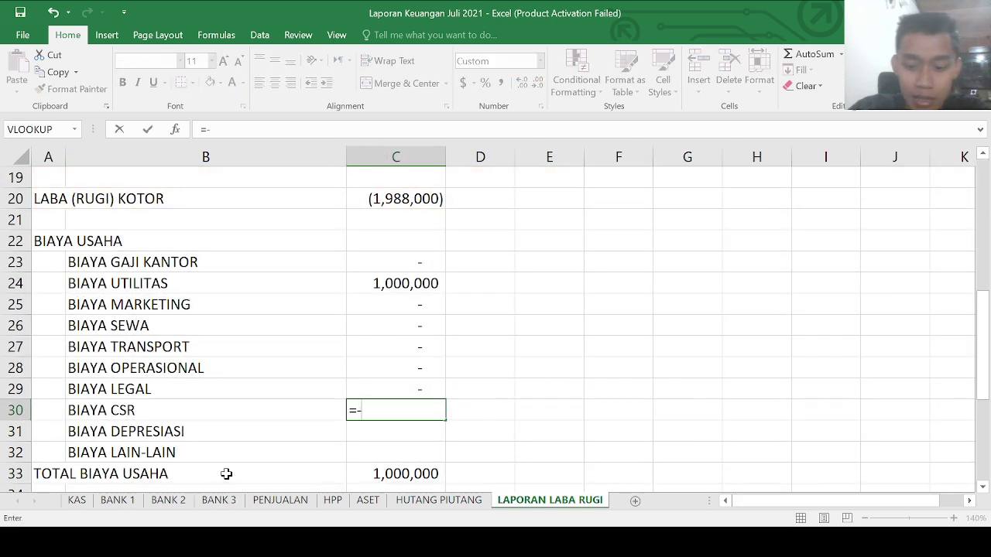
{"action": "type", "text": "-("}
{"action": "left_click", "coordinate": [77, 500]}
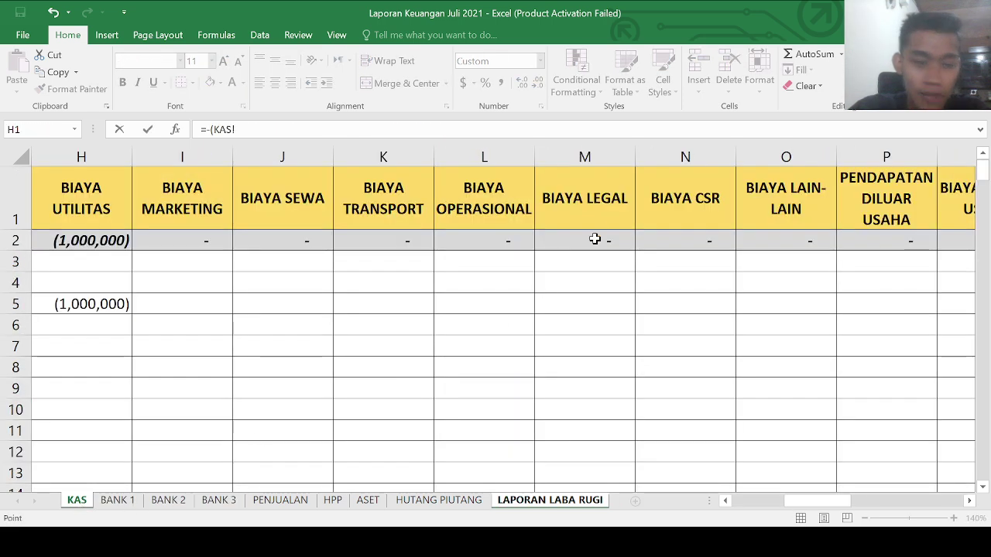
{"action": "left_click", "coordinate": [723, 244]}
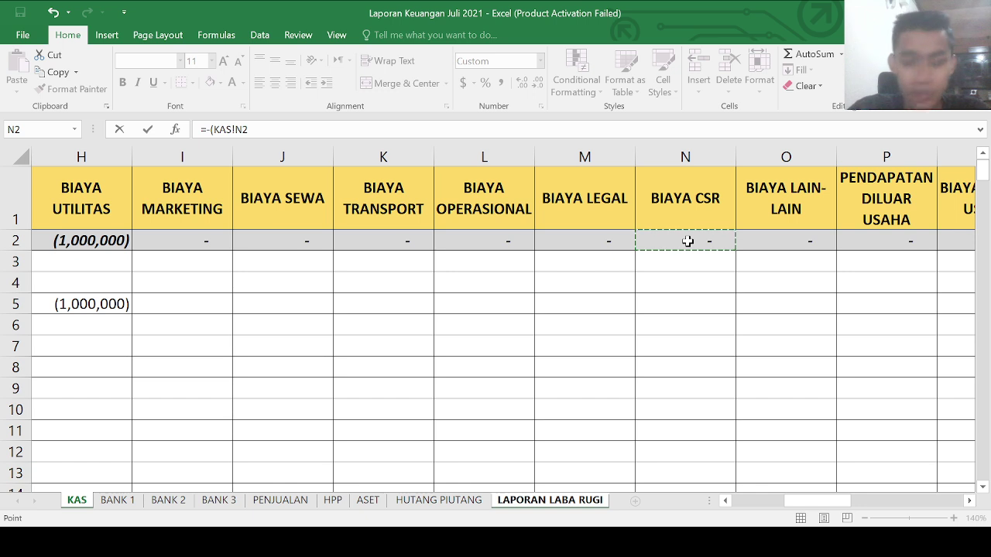
{"action": "type", "text": "+"}
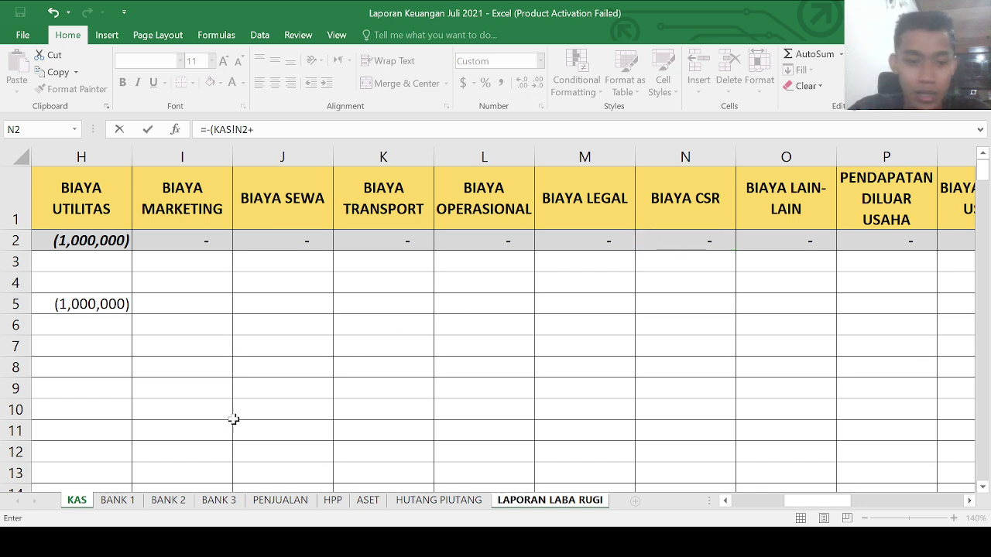
{"action": "left_click", "coordinate": [110, 504]}
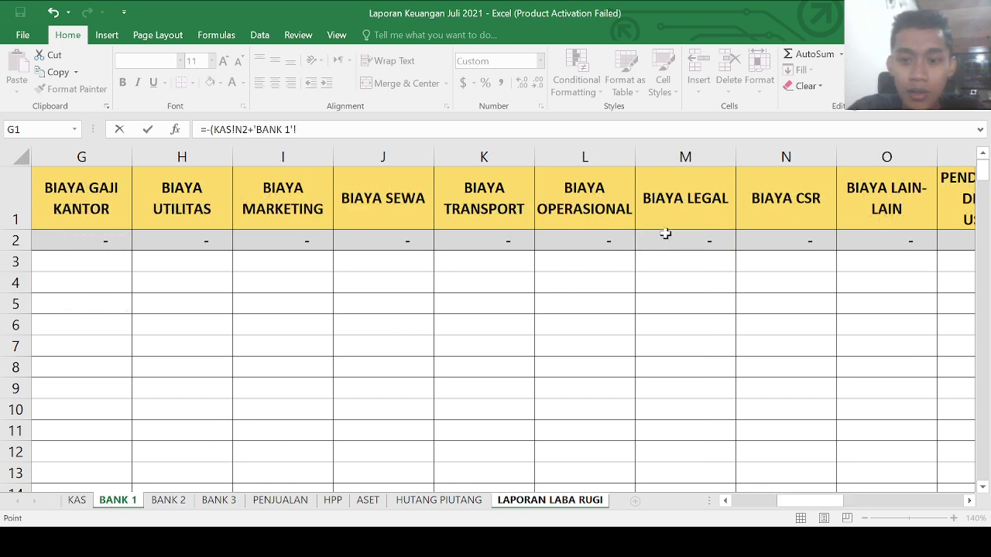
{"action": "left_click", "coordinate": [758, 245]}
{"action": "type", "text": "+"}
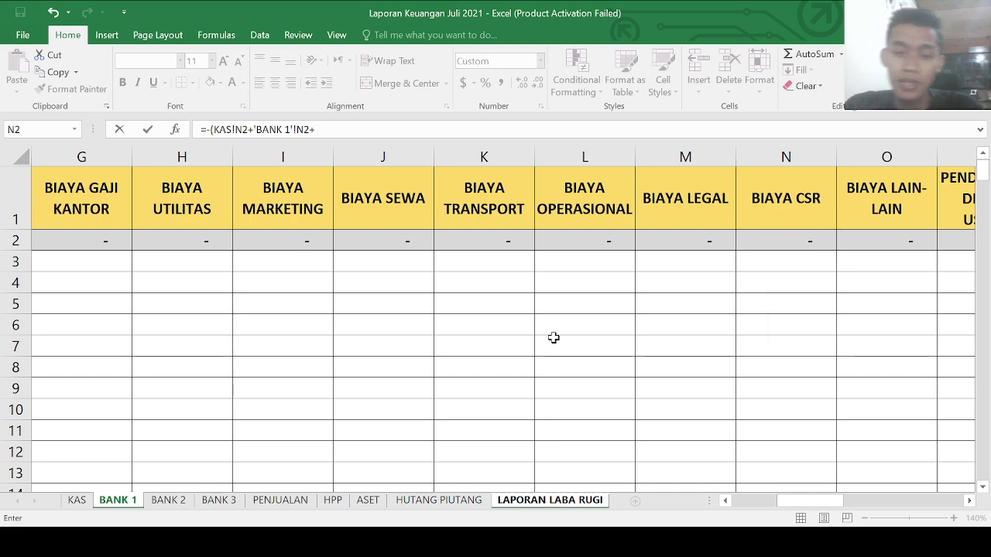
Step: Add the N2 totals from the BANK 2 and BANK 3 sheets and enter the BIAYA CSR formula
{"action": "left_click", "coordinate": [166, 500]}
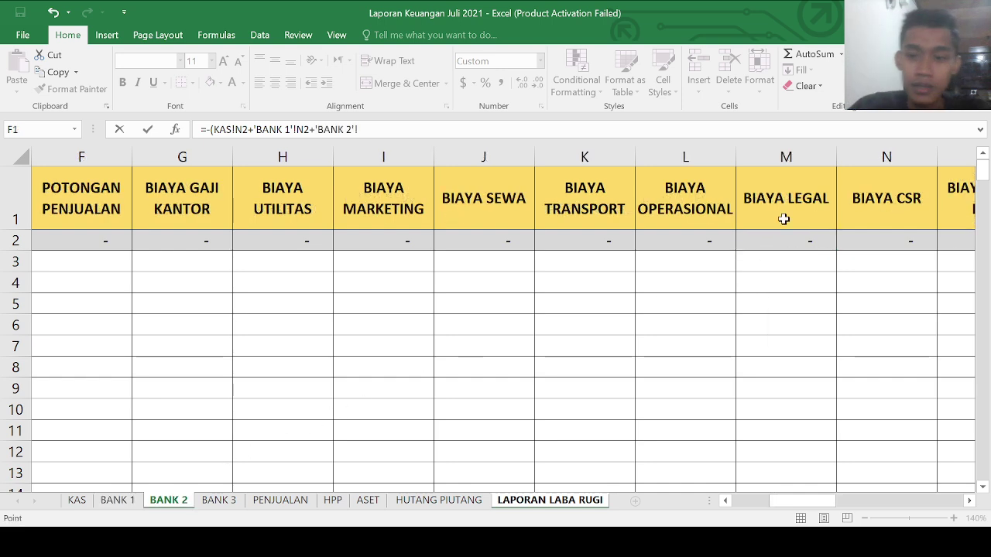
{"action": "left_click", "coordinate": [861, 240]}
{"action": "type", "text": "+"}
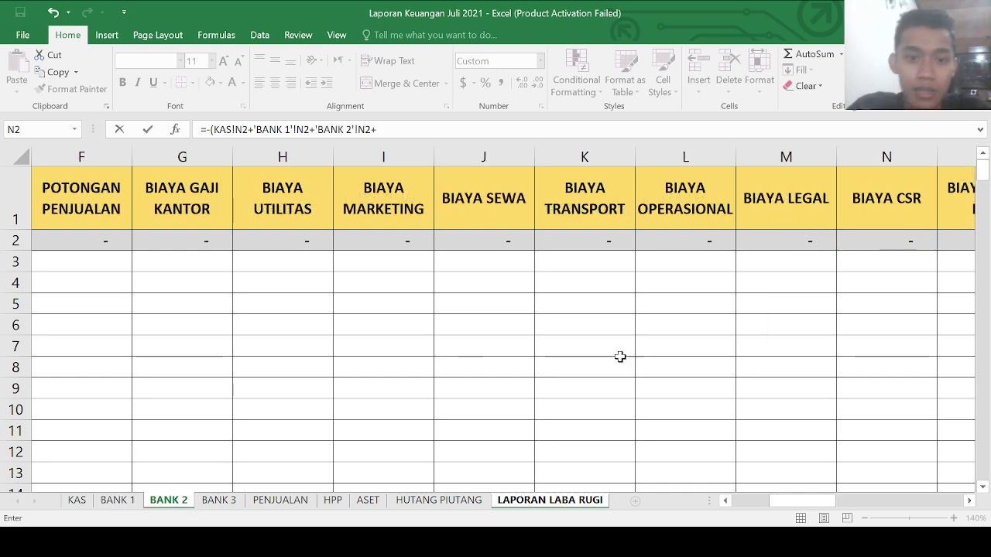
{"action": "left_click", "coordinate": [219, 500]}
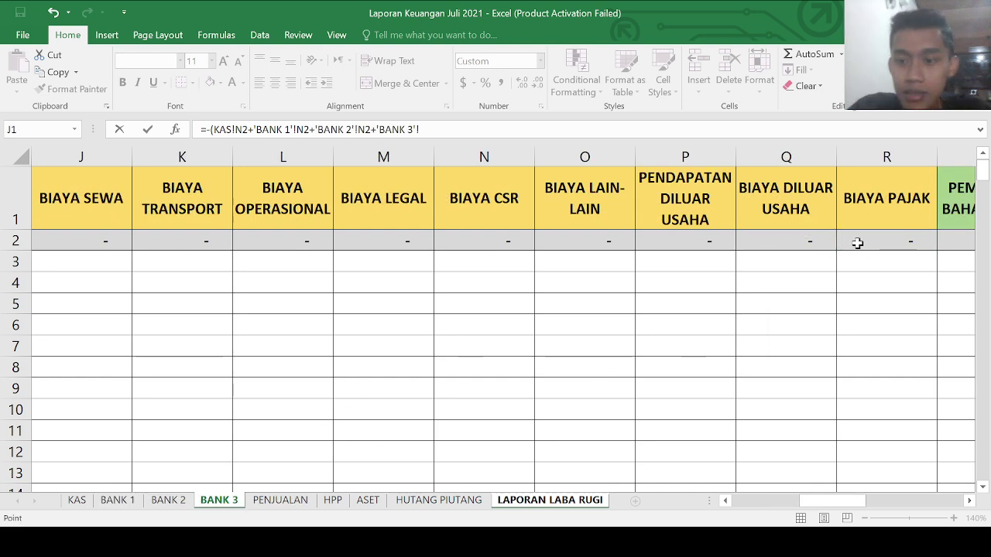
{"action": "left_click", "coordinate": [501, 246]}
{"action": "key", "text": "Return"}
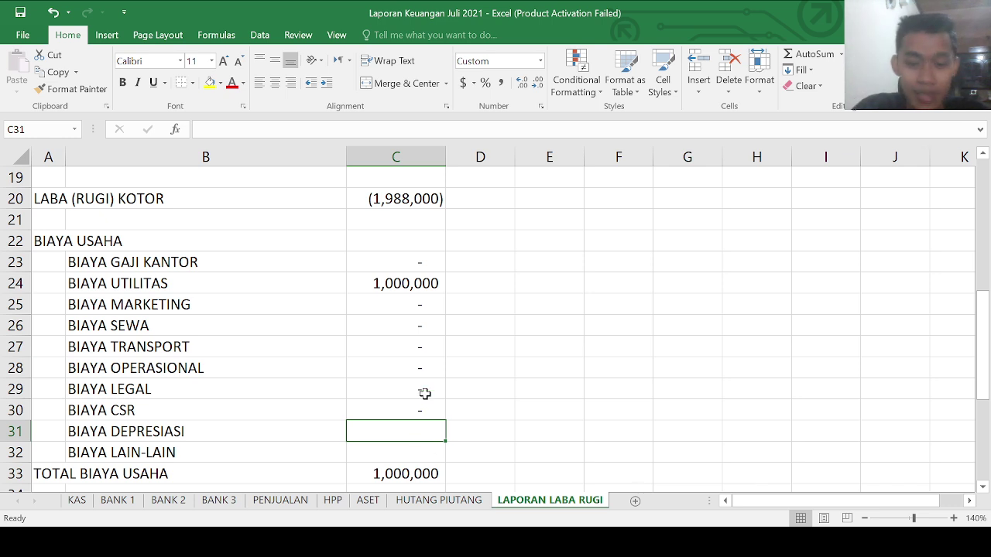
Step: Link BIAYA DEPRESIASI in C31 to the empty cell H11 in the JULI 2021 column of the ASET sheet
{"action": "type", "text": "="}
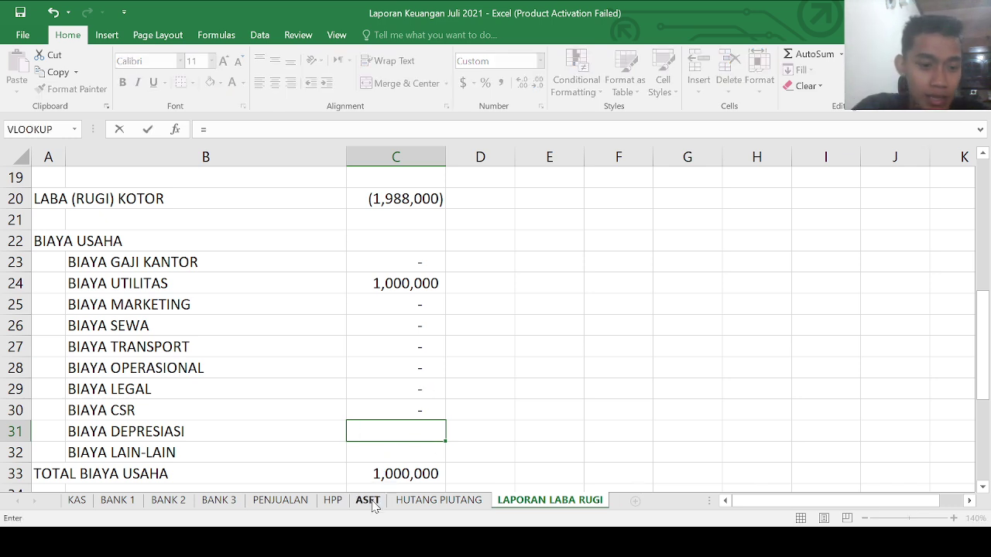
{"action": "left_click", "coordinate": [369, 501]}
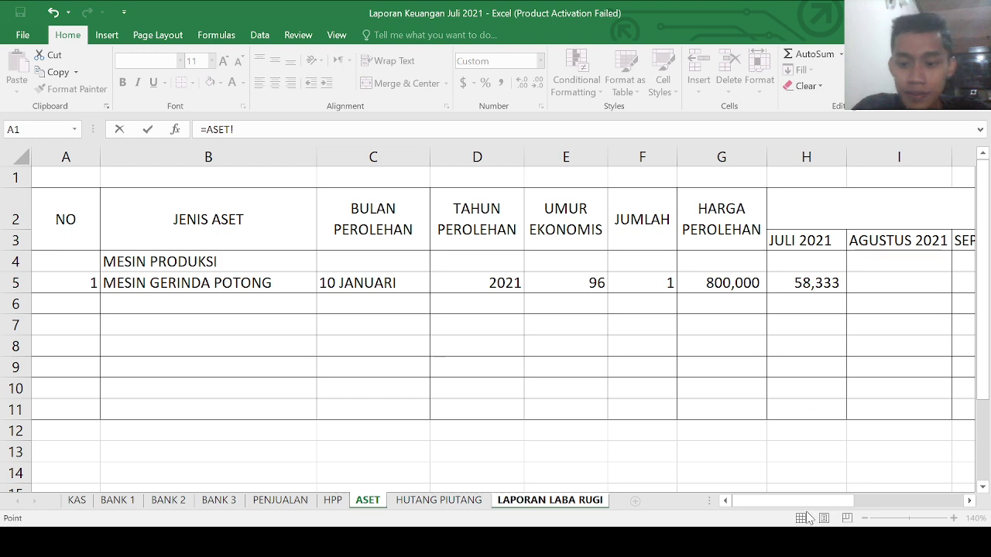
{"action": "mouse_move", "coordinate": [803, 500]}
{"action": "left_mouse_down"}
{"action": "mouse_move", "coordinate": [849, 499]}
{"action": "mouse_move", "coordinate": [805, 503]}
{"action": "mouse_move", "coordinate": [812, 501]}
{"action": "left_mouse_up"}
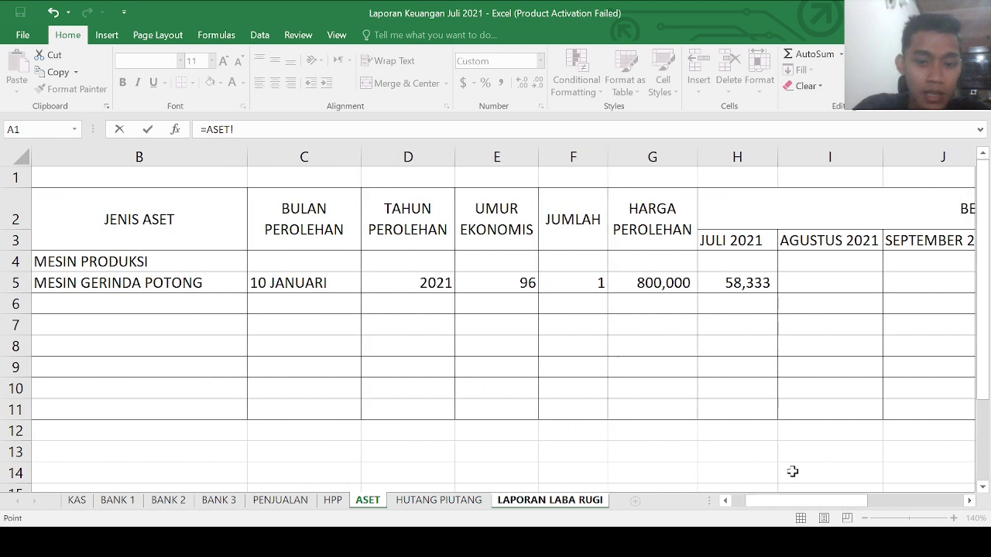
{"action": "left_click", "coordinate": [720, 408]}
{"action": "left_click", "coordinate": [735, 287]}
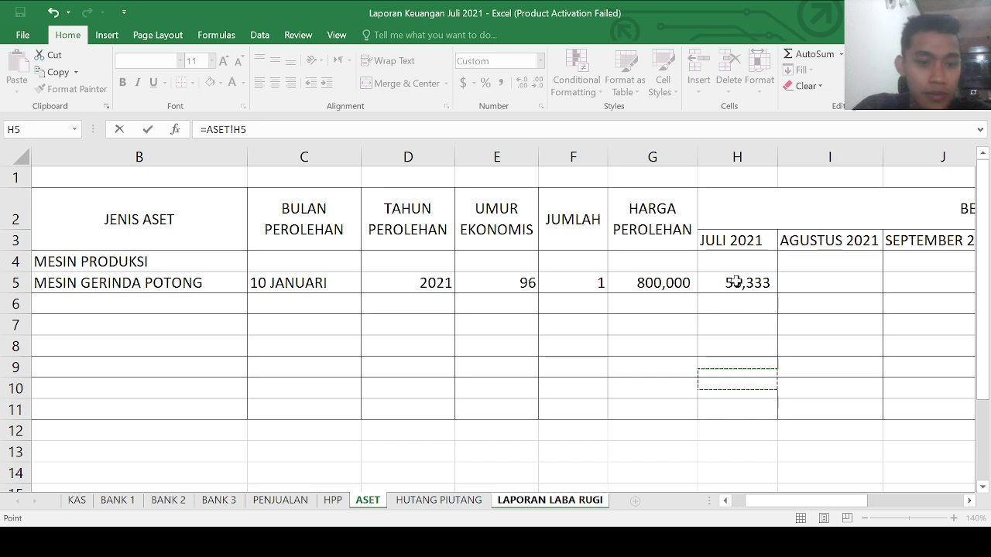
{"action": "left_click", "coordinate": [736, 405]}
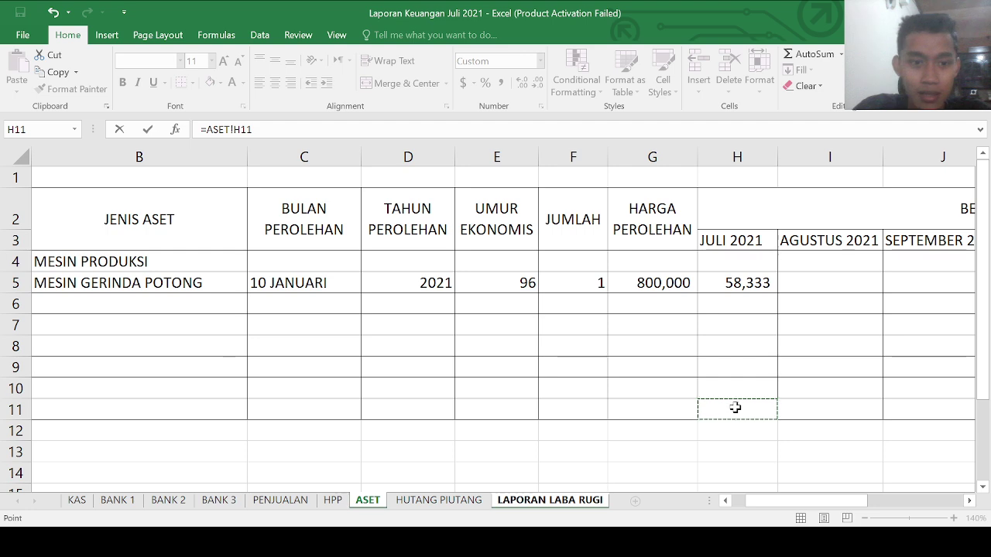
{"action": "key", "text": "Escape"}
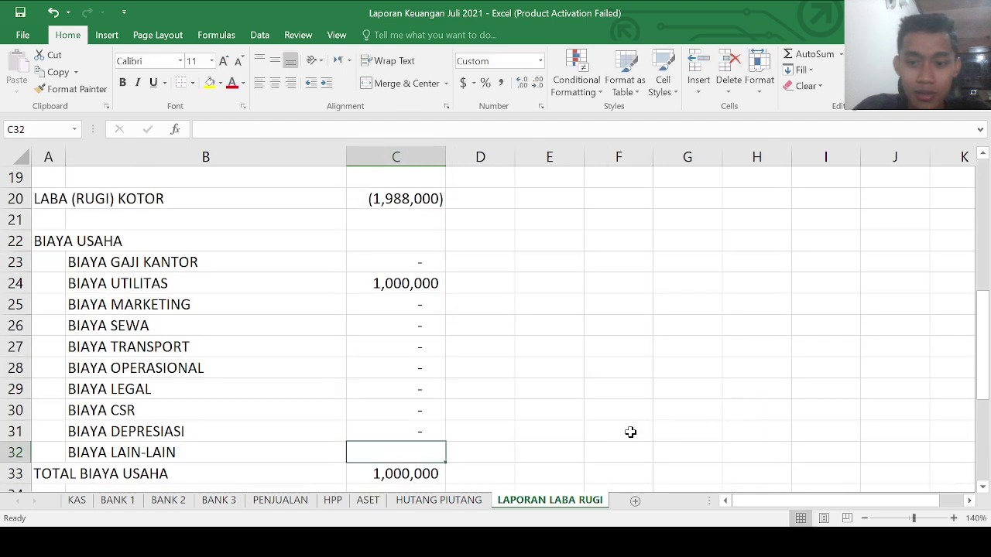
Step: Label the last table row of the ASET sheet TOTAL in cell B11
{"action": "left_click", "coordinate": [357, 501]}
{"action": "left_click", "coordinate": [160, 411]}
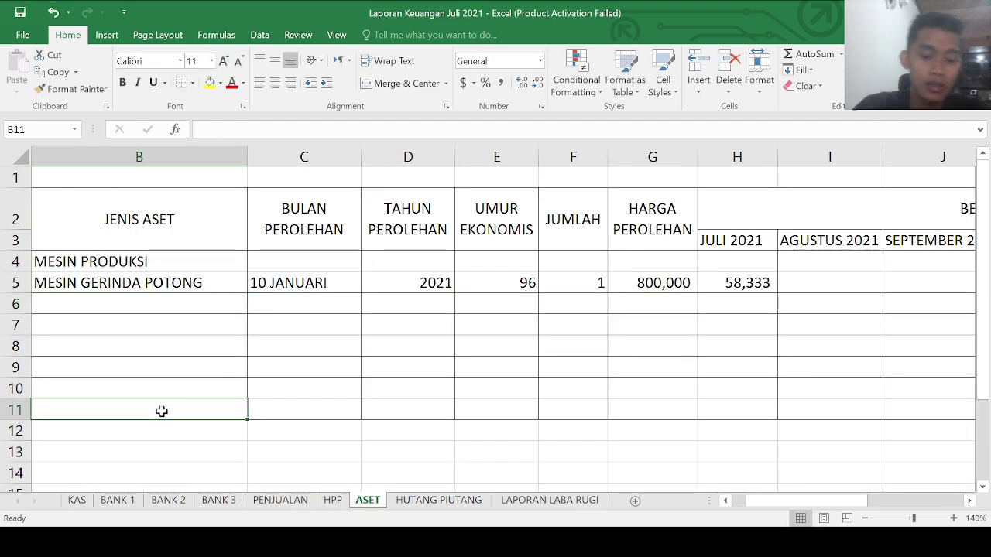
{"action": "type", "text": "TOTAL"}
{"action": "key", "text": "ctrl+Return"}
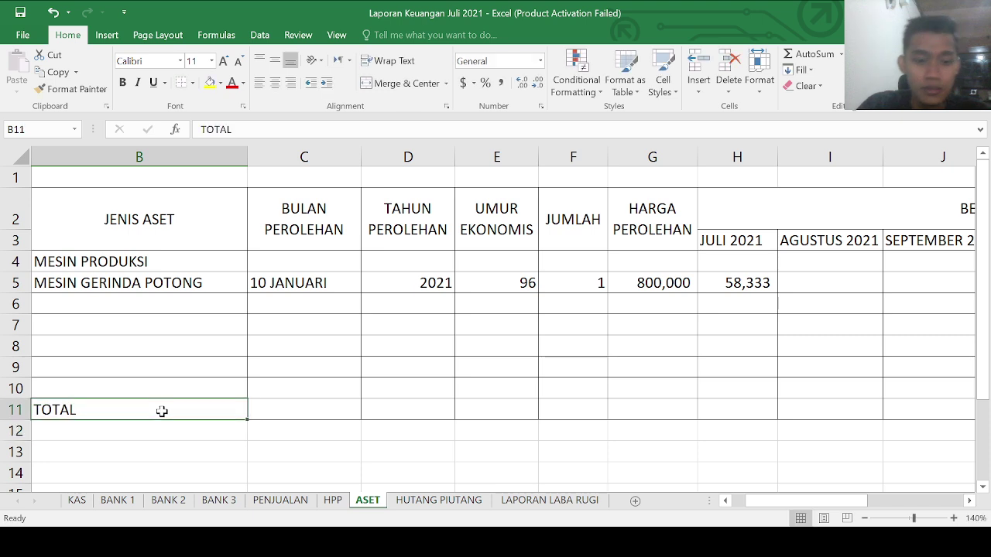
Step: Total the JULI 2021 column of the ASET sheet with an AutoSum in H11
{"action": "key", "text": "Right"}
{"action": "key", "text": "Right"}
{"action": "key", "text": "Right"}
{"action": "key", "text": "Right"}
{"action": "key", "text": "Right"}
{"action": "key", "text": "Right"}
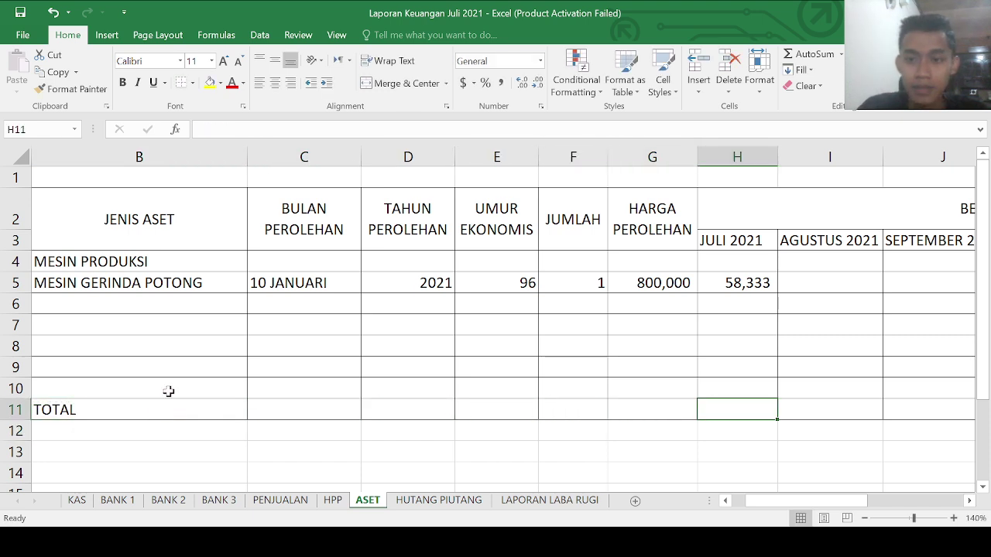
{"action": "left_click", "coordinate": [806, 54]}
{"action": "key", "text": "Return"}
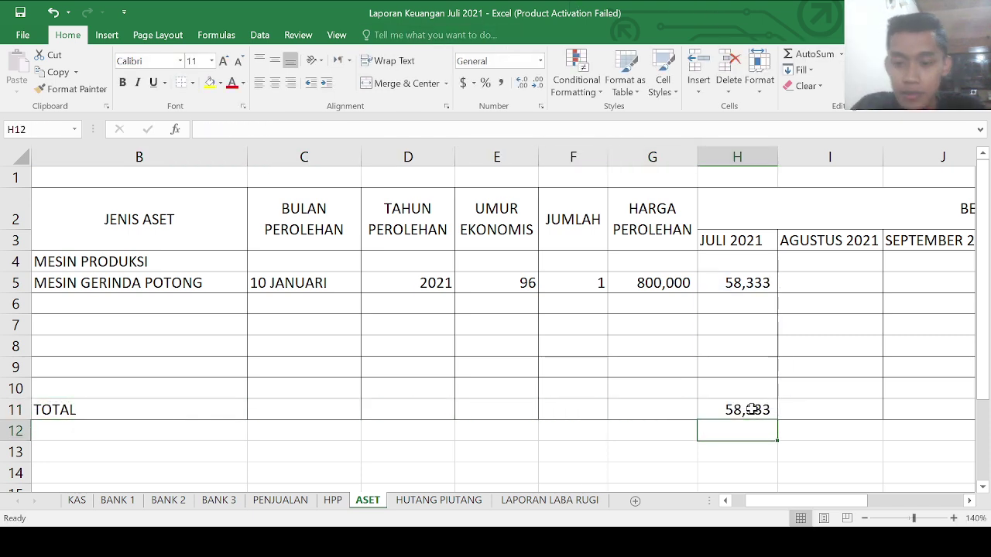
{"action": "left_click", "coordinate": [749, 409]}
Step: Re-enter the BIAYA DEPRESIASI formula in C31 of LAPORAN LABA RUGI as a reference to the ASET total in H11
{"action": "left_click", "coordinate": [523, 502]}
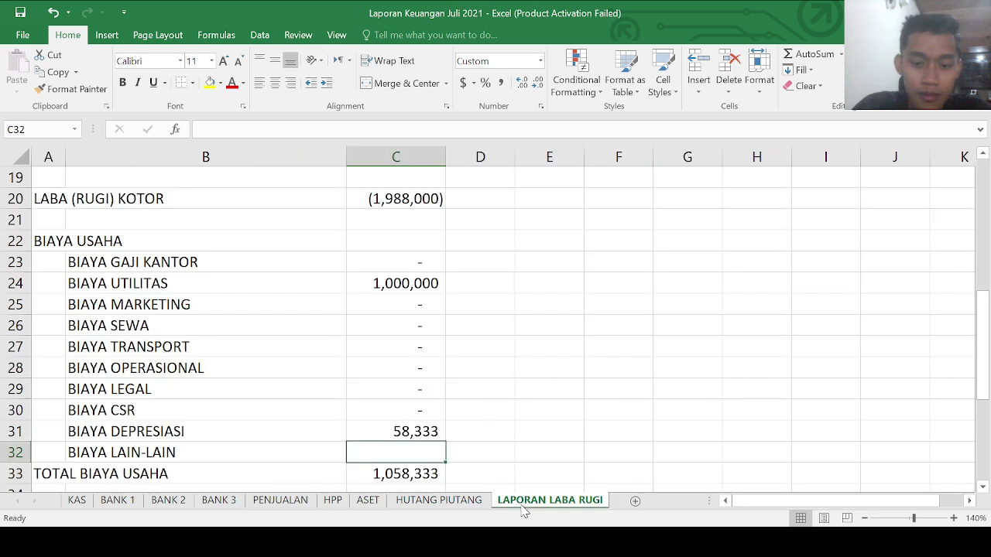
{"action": "left_click", "coordinate": [419, 430]}
{"action": "type", "text": "="}
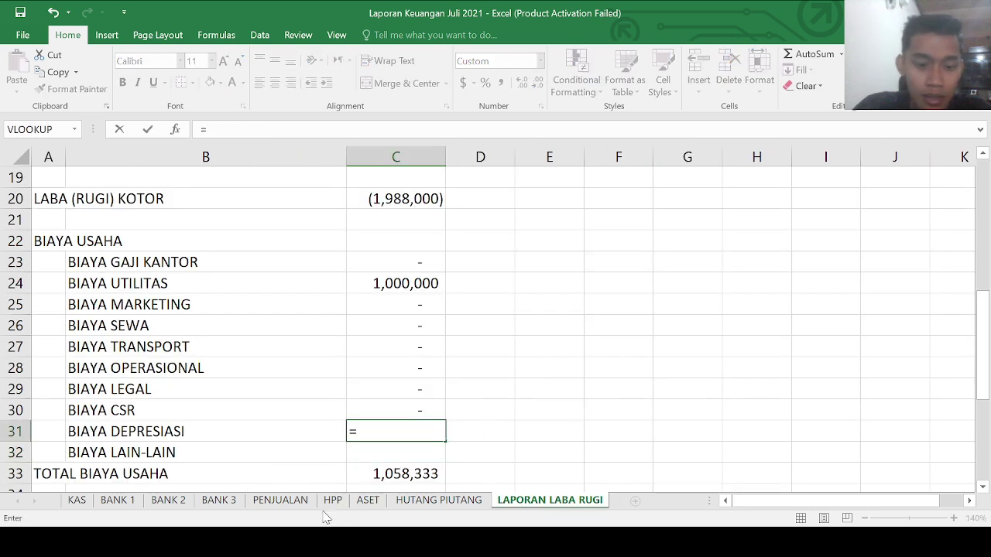
{"action": "left_click", "coordinate": [368, 502]}
{"action": "left_click", "coordinate": [742, 411]}
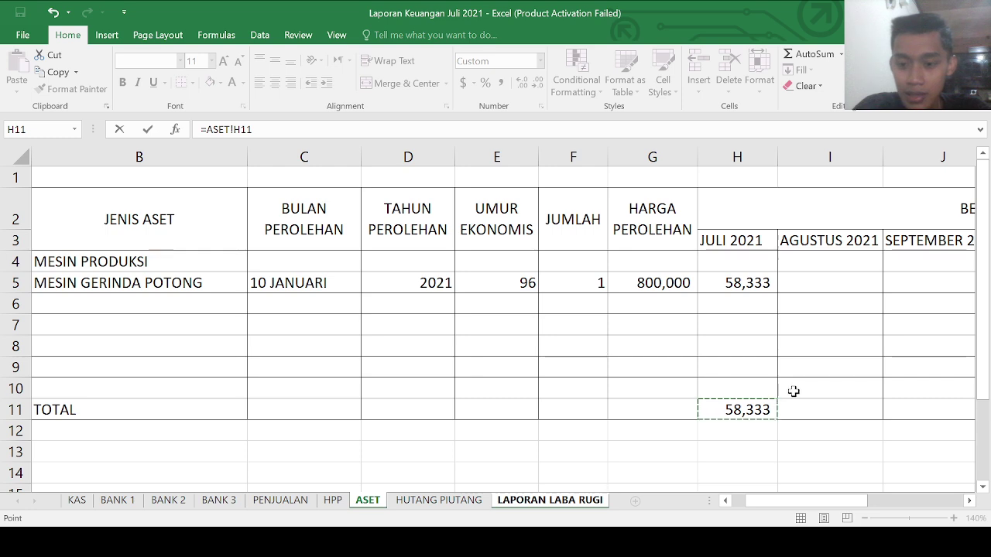
{"action": "key", "text": "Return"}
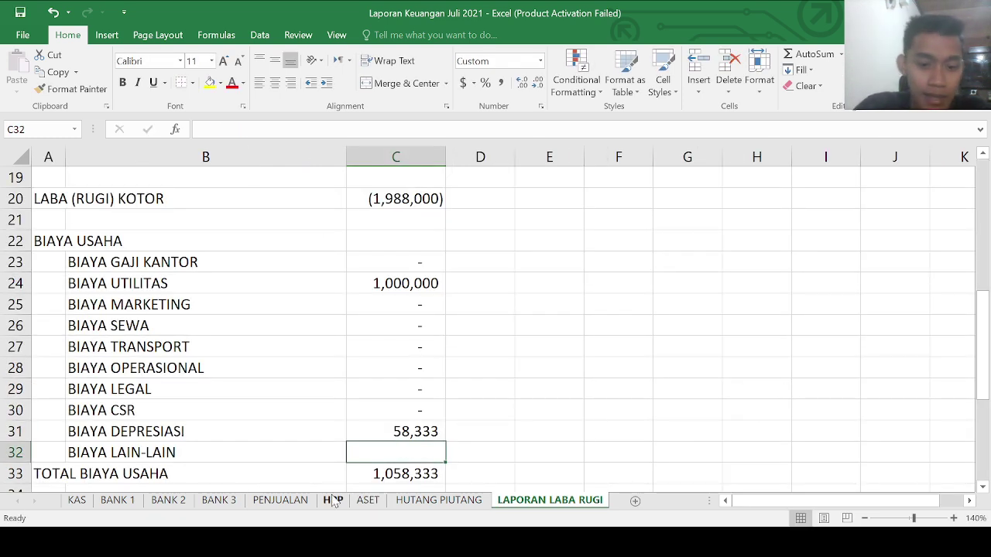
Step: Start a negated sum in C32 for BIAYA LAIN-LAIN with the O2 totals from the KAS and BANK 1 sheets
{"action": "type", "text": "=-("}
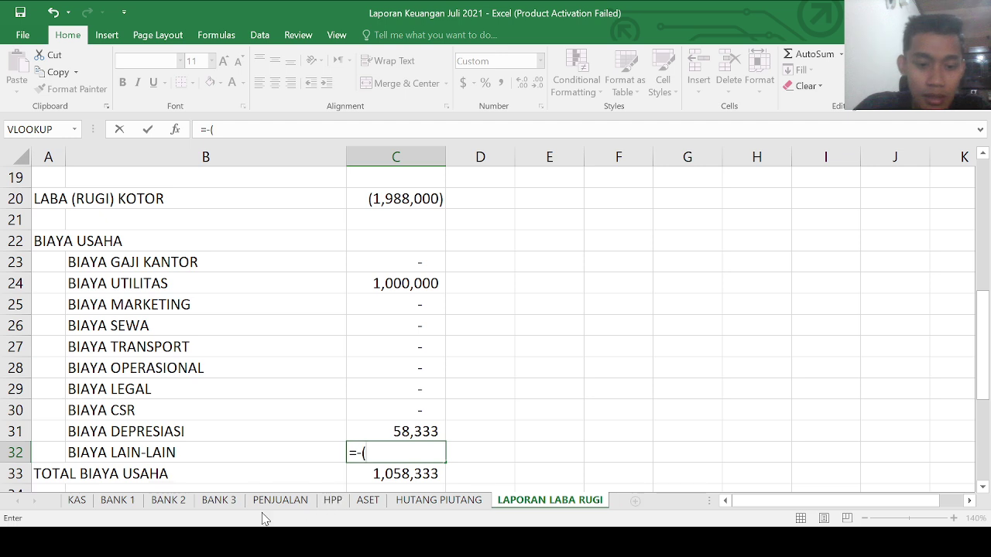
{"action": "left_click", "coordinate": [77, 499]}
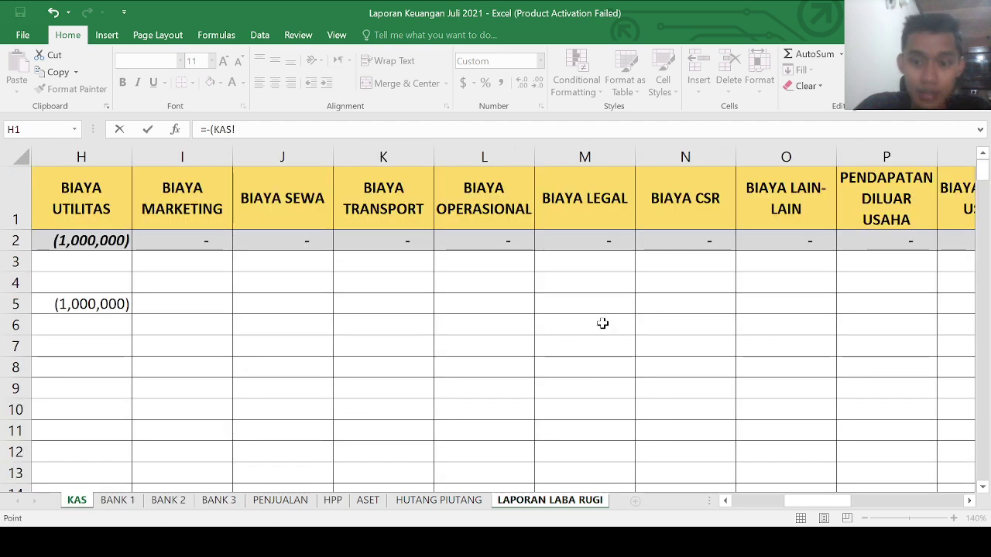
{"action": "left_click", "coordinate": [787, 241]}
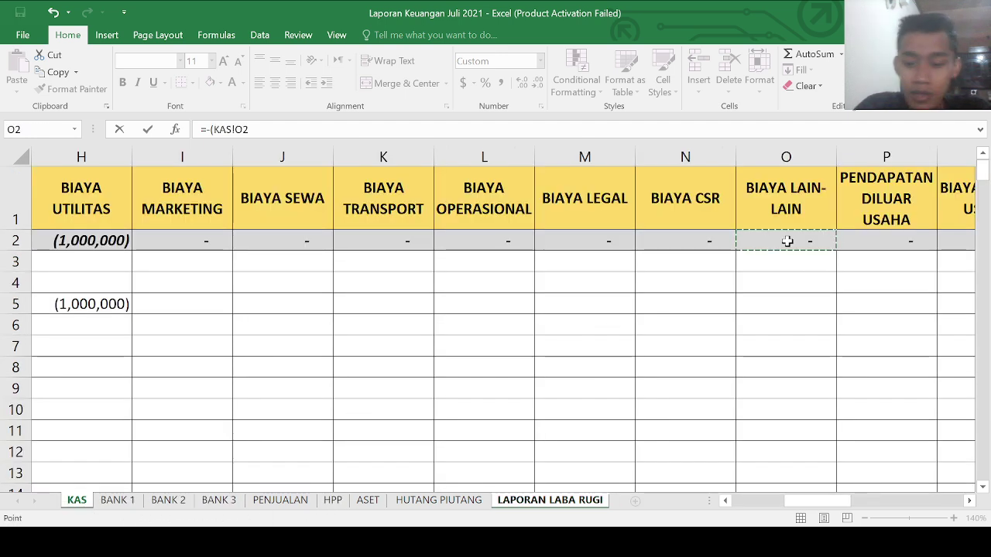
{"action": "type", "text": "+"}
{"action": "left_click", "coordinate": [124, 489]}
{"action": "left_click", "coordinate": [127, 502]}
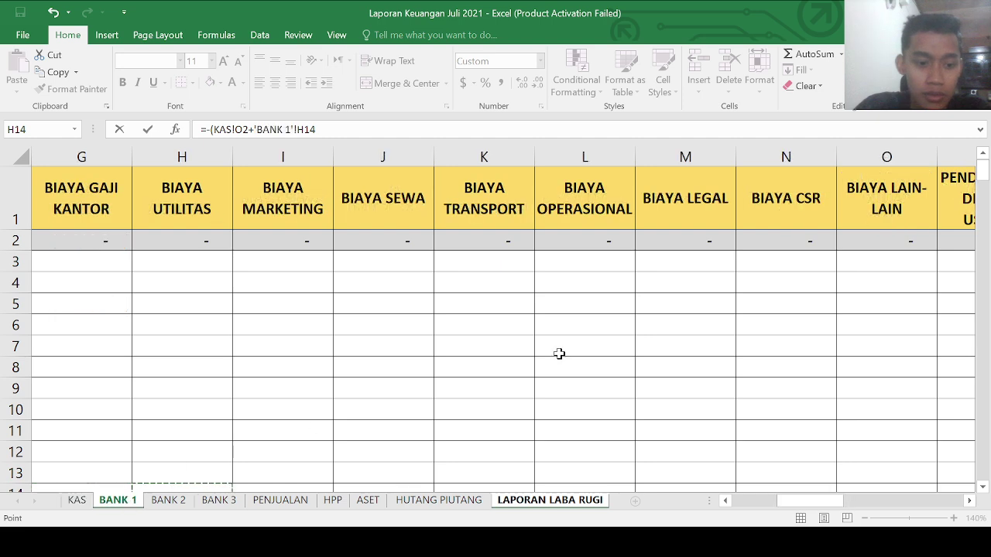
{"action": "left_click", "coordinate": [896, 239]}
{"action": "type", "text": "+"}
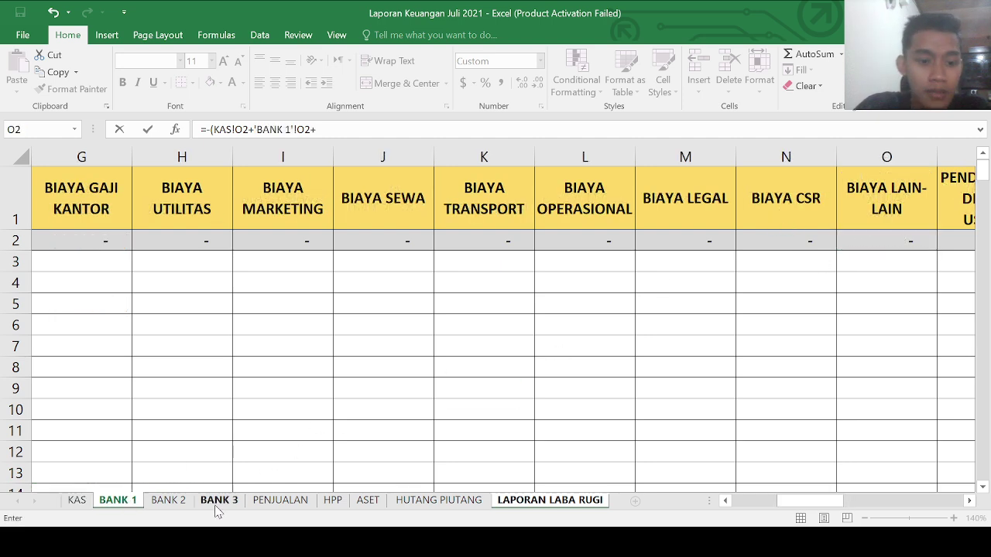
Step: Add the O2 totals from the BANK 2 and BANK 3 sheets and enter the BIAYA LAIN-LAIN formula
{"action": "left_click", "coordinate": [168, 500]}
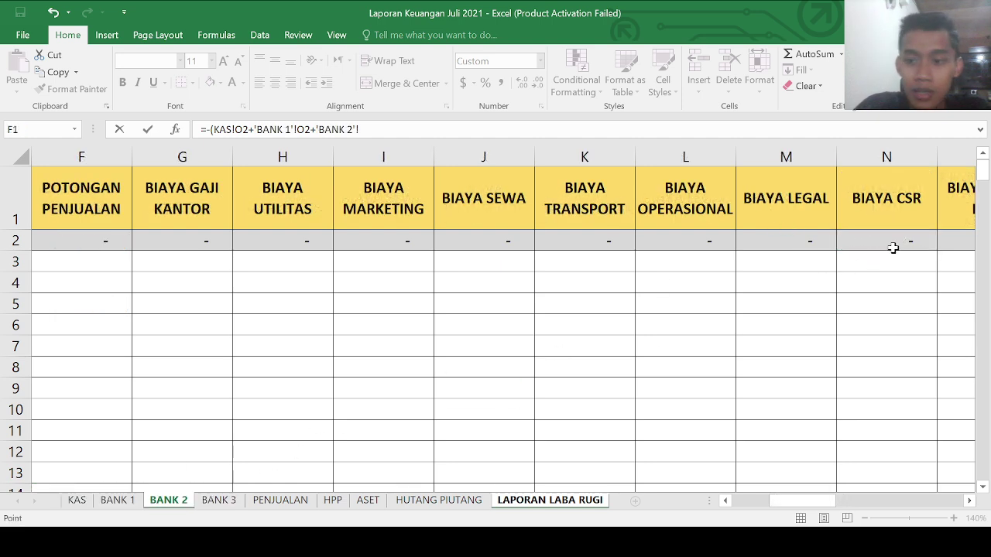
{"action": "left_click", "coordinate": [969, 504]}
{"action": "left_click", "coordinate": [712, 240]}
{"action": "type", "text": "+"}
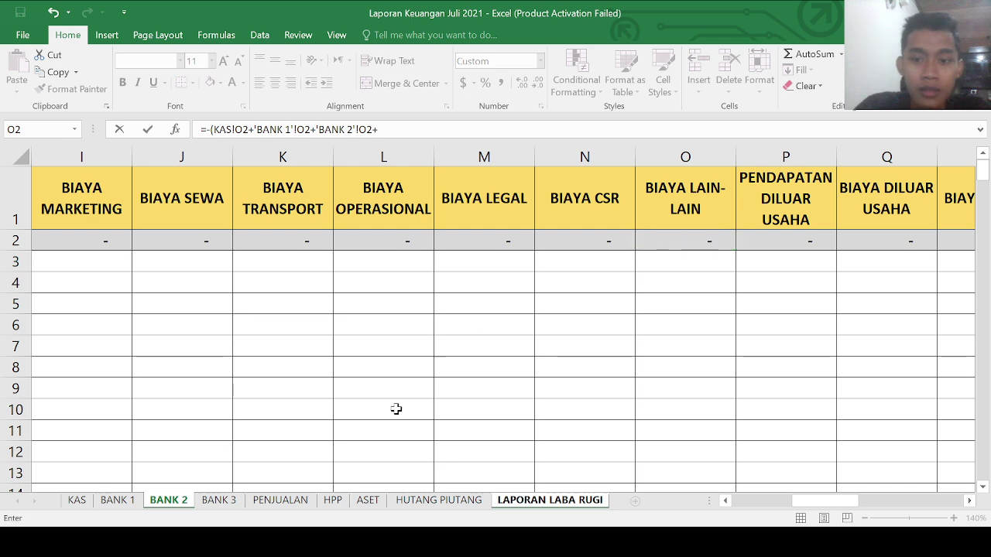
{"action": "left_click", "coordinate": [218, 500]}
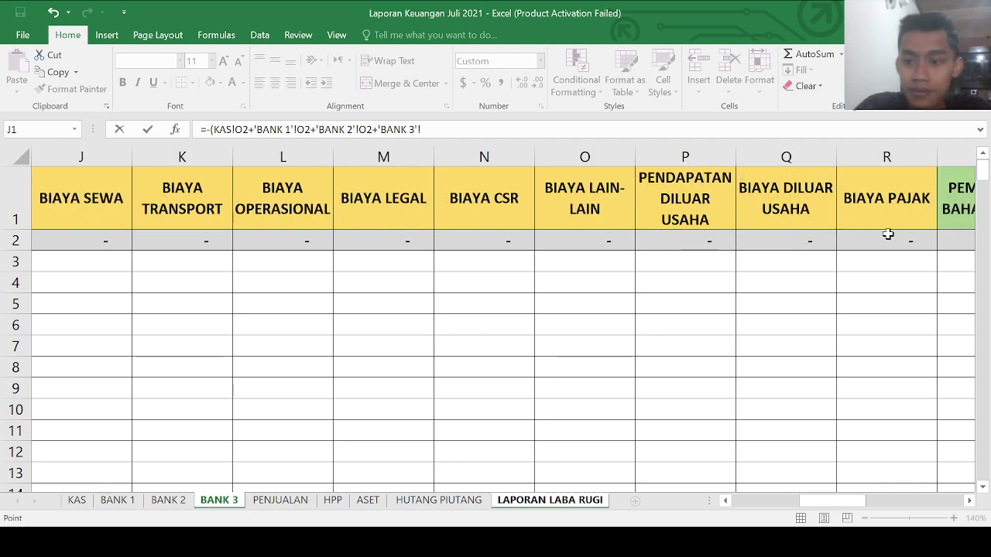
{"action": "left_click", "coordinate": [581, 242]}
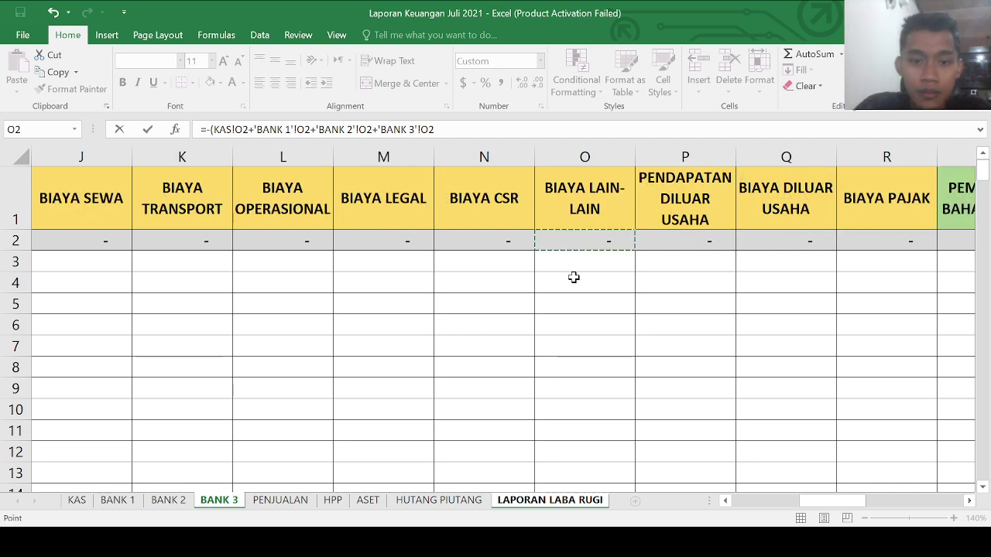
{"action": "key", "text": "Return"}
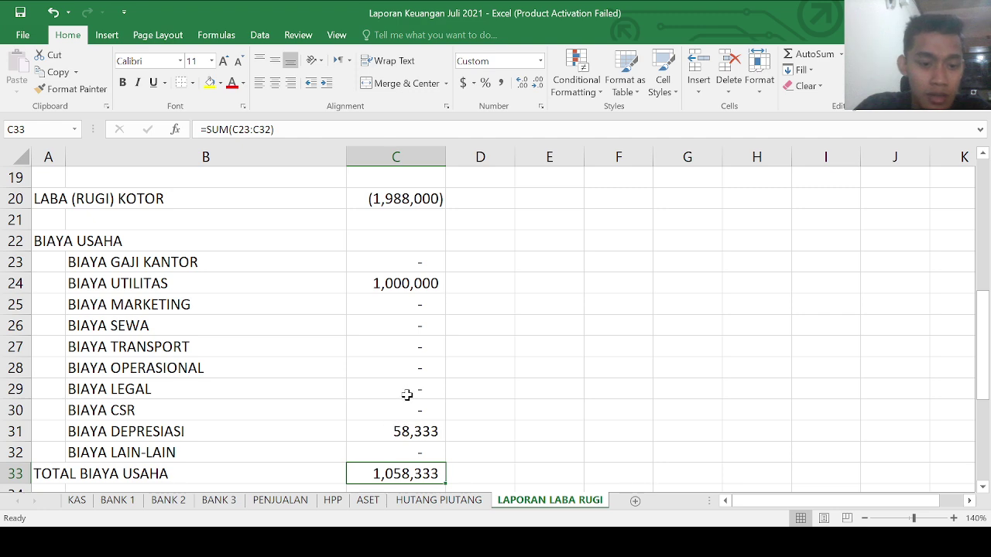
{"action": "scroll", "coordinate": [407, 396], "scroll_direction": "down", "scroll_amount": 3}
{"action": "scroll", "coordinate": [387, 347], "scroll_direction": "up", "scroll_amount": 2}
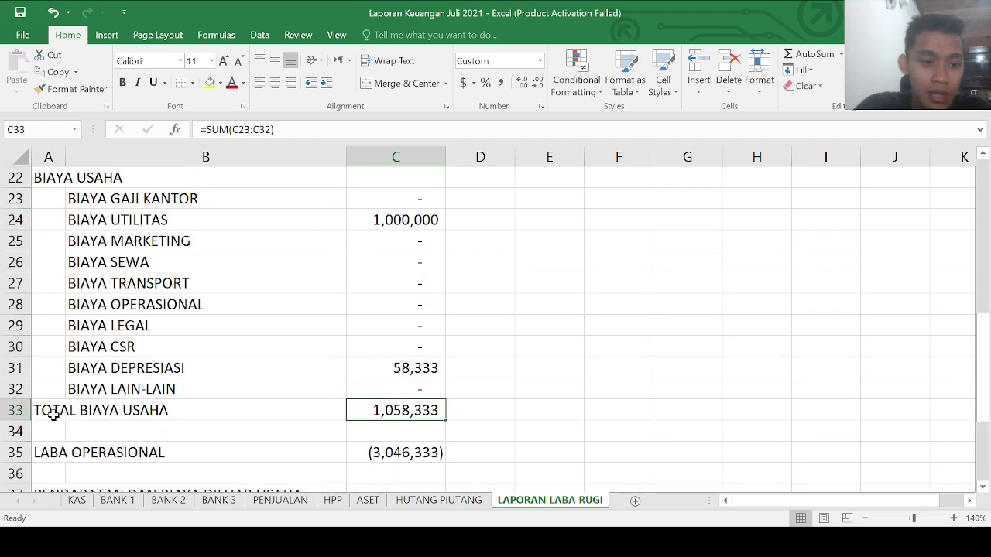
Step: Make the TOTAL BIAYA USAHA row and the TOTAL HPP row bold across columns A to C
{"action": "left_click_drag", "start_coordinate": [53, 414], "coordinate": [411, 410]}
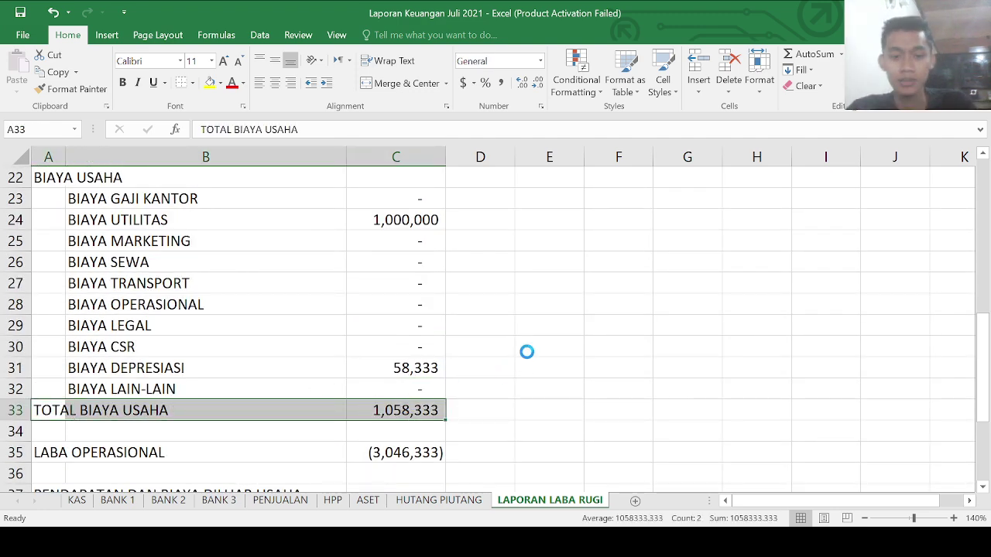
{"action": "key", "text": "ctrl+b"}
{"action": "scroll", "coordinate": [423, 354], "scroll_direction": "up", "scroll_amount": 4}
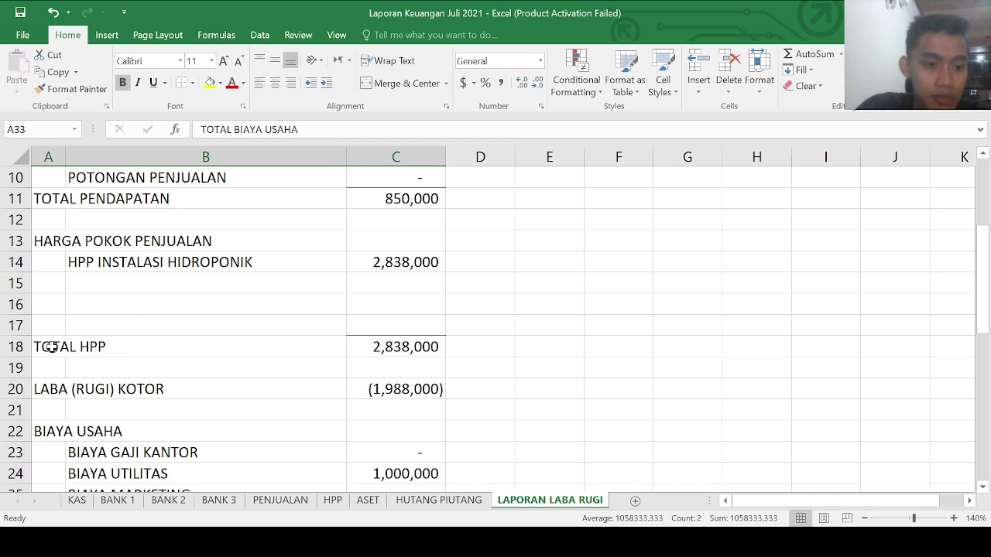
{"action": "left_click_drag", "start_coordinate": [51, 347], "coordinate": [390, 345]}
{"action": "key", "text": "ctrl+b"}
Step: Make the LABA (RUGI) KOTOR row and the TOTAL PENDAPATAN row bold across columns A to C
{"action": "left_click", "coordinate": [52, 389]}
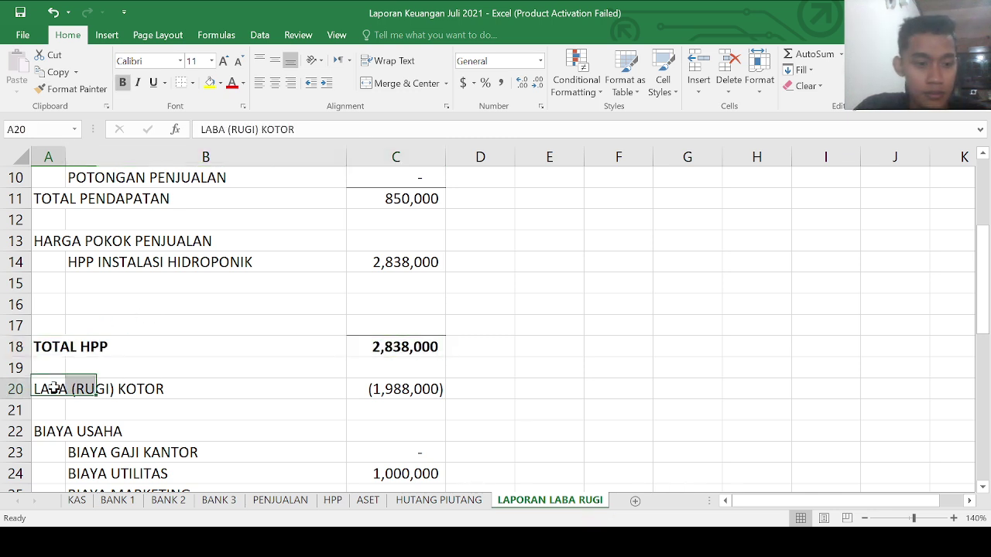
{"action": "left_click_drag", "start_coordinate": [51, 389], "coordinate": [356, 384]}
{"action": "key", "text": "ctrl+b"}
{"action": "scroll", "coordinate": [79, 240], "scroll_direction": "up", "scroll_amount": 1}
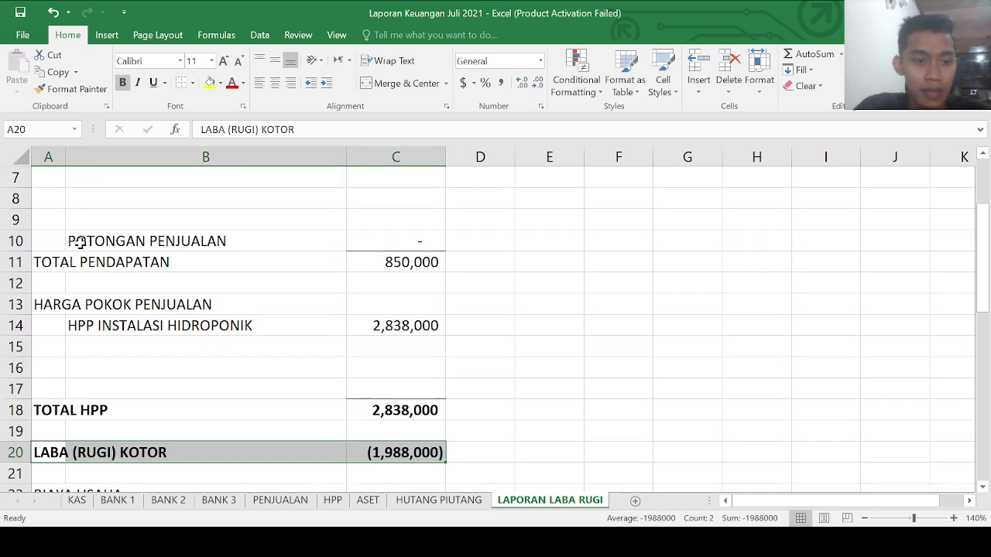
{"action": "left_click_drag", "start_coordinate": [71, 261], "coordinate": [394, 261]}
{"action": "key", "text": "ctrl+b"}
{"action": "scroll", "coordinate": [170, 358], "scroll_direction": "up", "scroll_amount": 2}
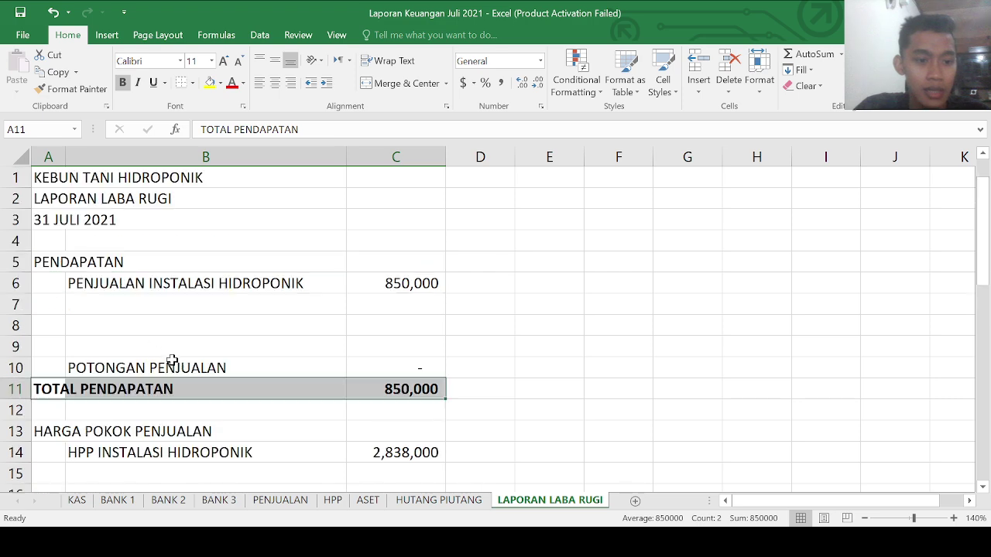
Step: Make the LABA OPERASIONAL row bold across columns A to C
{"action": "scroll", "coordinate": [239, 365], "scroll_direction": "down", "scroll_amount": 9}
{"action": "scroll", "coordinate": [340, 351], "scroll_direction": "up", "scroll_amount": 1}
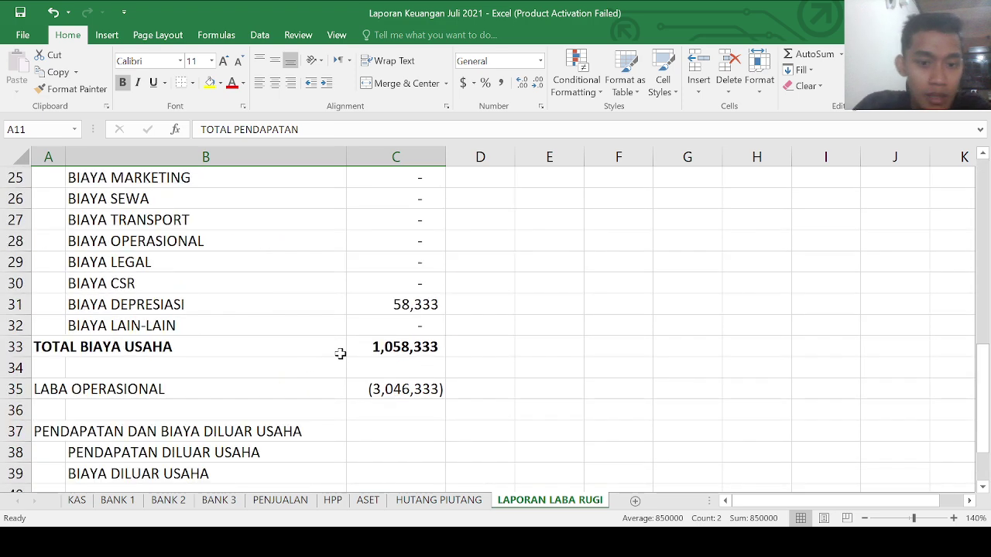
{"action": "scroll", "coordinate": [263, 333], "scroll_direction": "down", "scroll_amount": 1}
{"action": "left_click", "coordinate": [101, 328]}
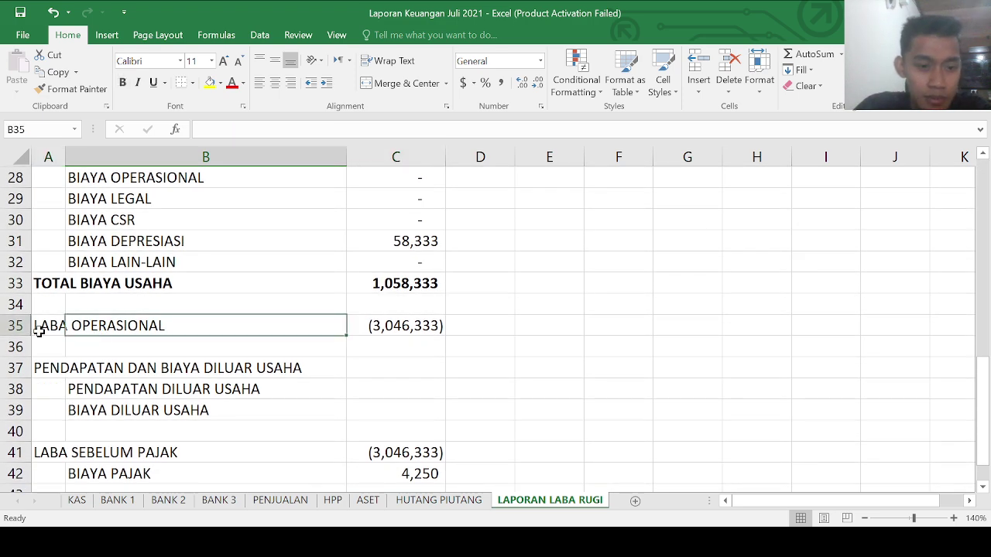
{"action": "left_click_drag", "start_coordinate": [56, 323], "coordinate": [394, 327]}
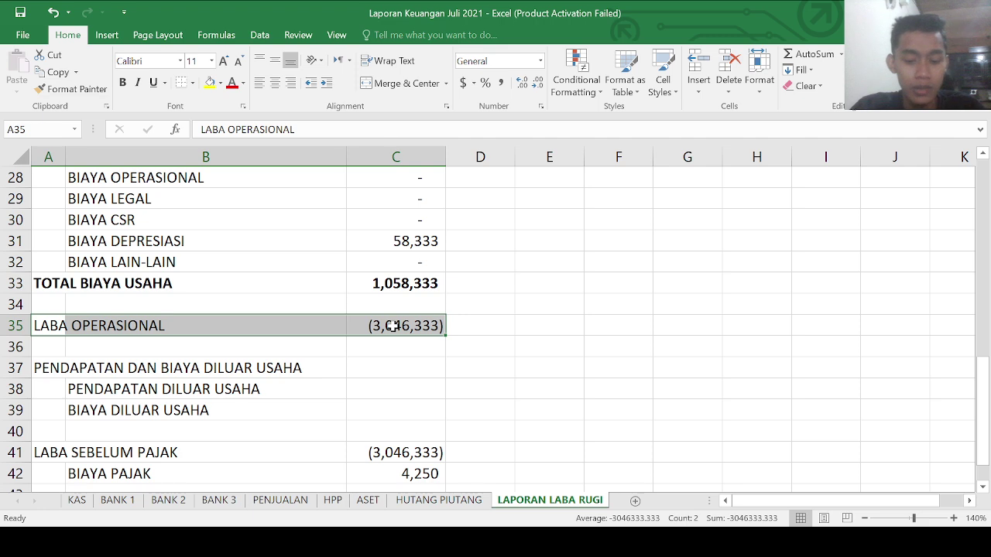
{"action": "key", "text": "ctrl+b"}
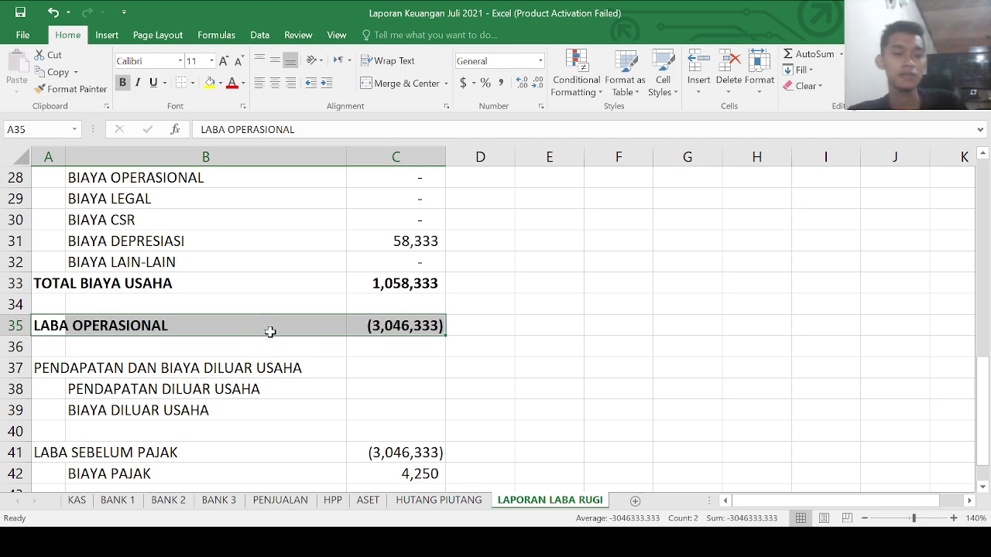
{"action": "left_click", "coordinate": [282, 305]}
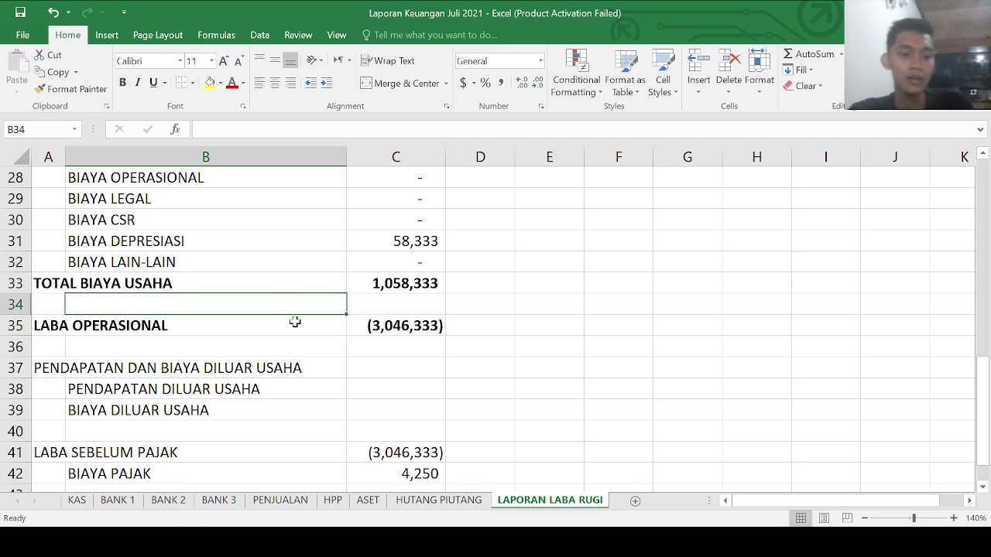
Step: Review the LABA (RUGI) KOTOR row against the TOTAL PENDAPATAN and TOTAL HPP rows above it
{"action": "scroll", "coordinate": [295, 323], "scroll_direction": "up", "scroll_amount": 2}
{"action": "scroll", "coordinate": [163, 428], "scroll_direction": "up", "scroll_amount": 4}
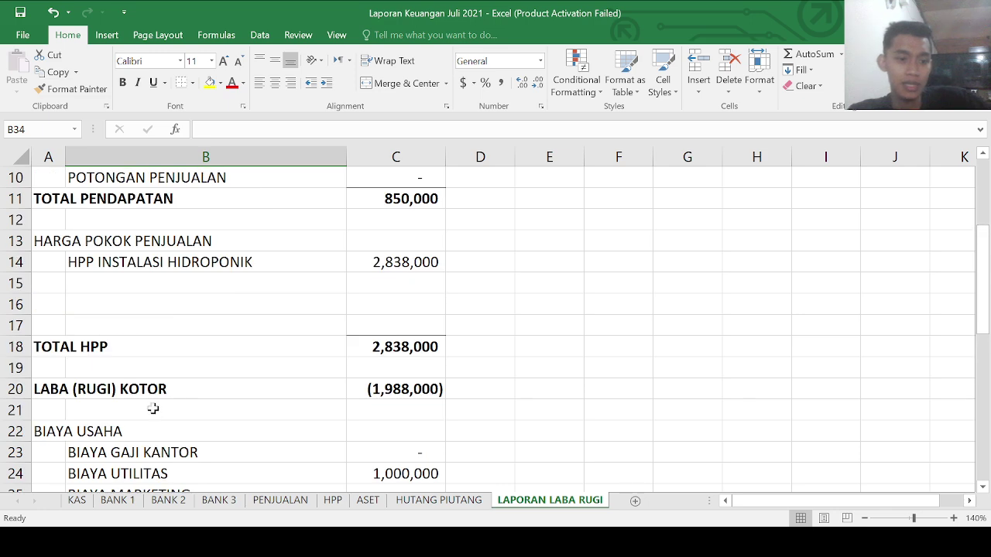
{"action": "scroll", "coordinate": [166, 422], "scroll_direction": "down", "scroll_amount": 2}
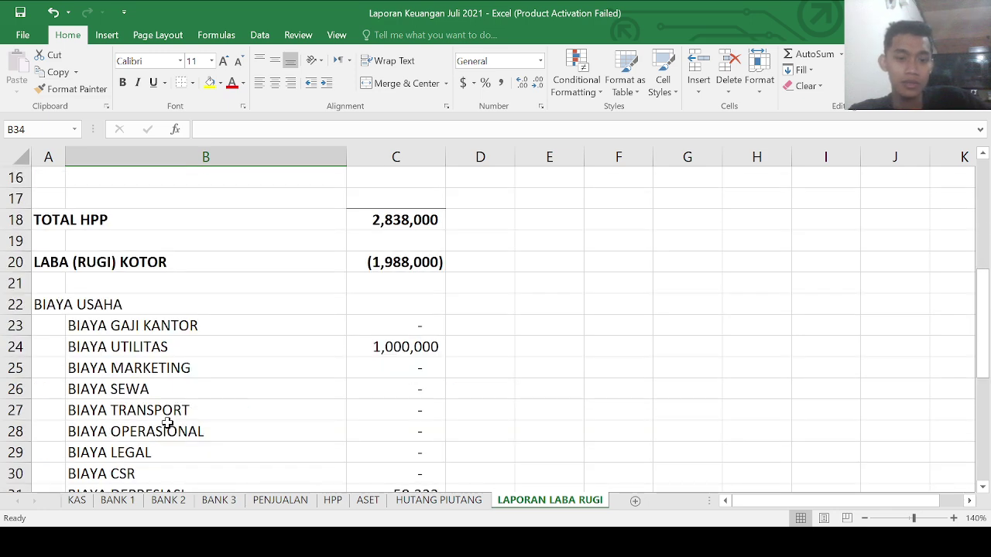
{"action": "scroll", "coordinate": [232, 429], "scroll_direction": "down", "scroll_amount": 1}
{"action": "scroll", "coordinate": [354, 381], "scroll_direction": "up", "scroll_amount": 2}
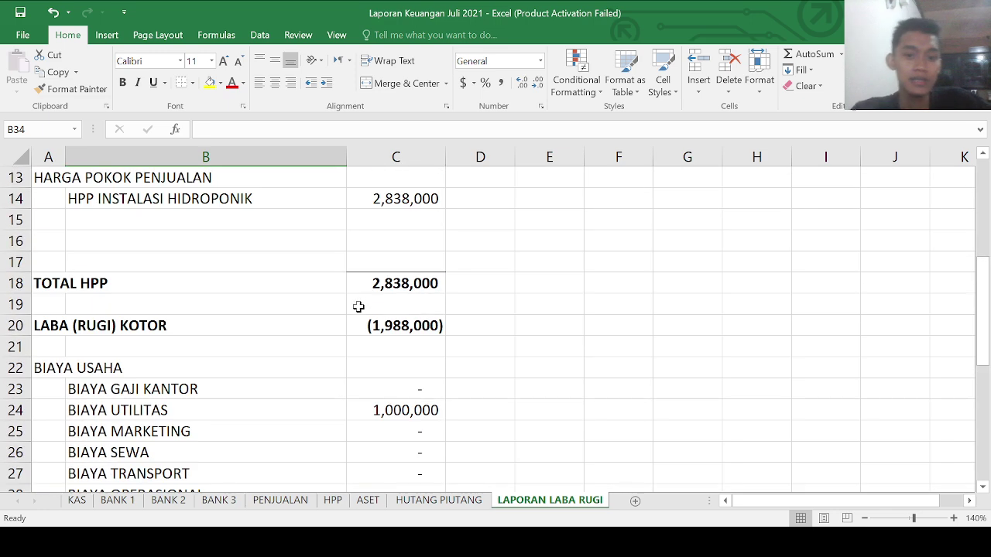
{"action": "left_click_drag", "start_coordinate": [70, 326], "coordinate": [397, 324]}
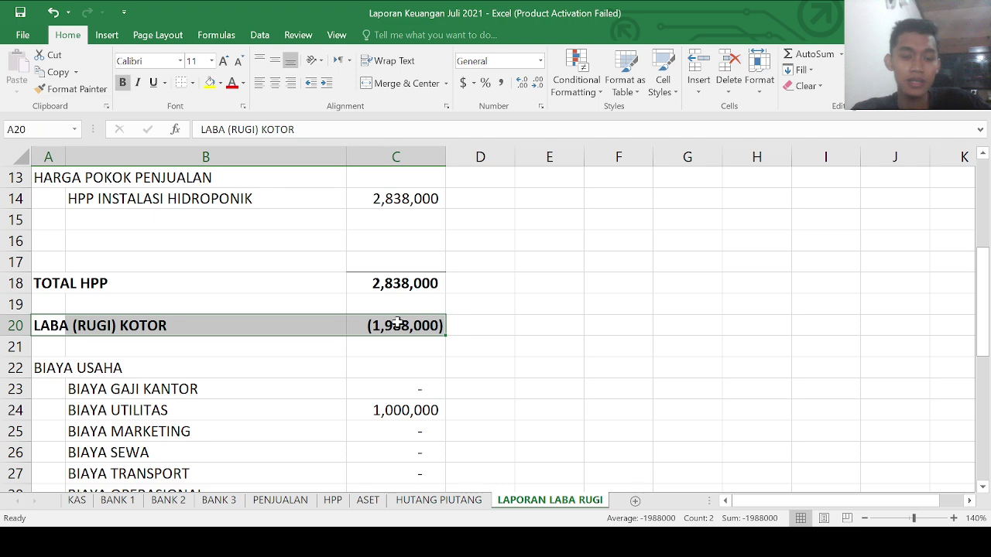
{"action": "scroll", "coordinate": [398, 328], "scroll_direction": "up", "scroll_amount": 3}
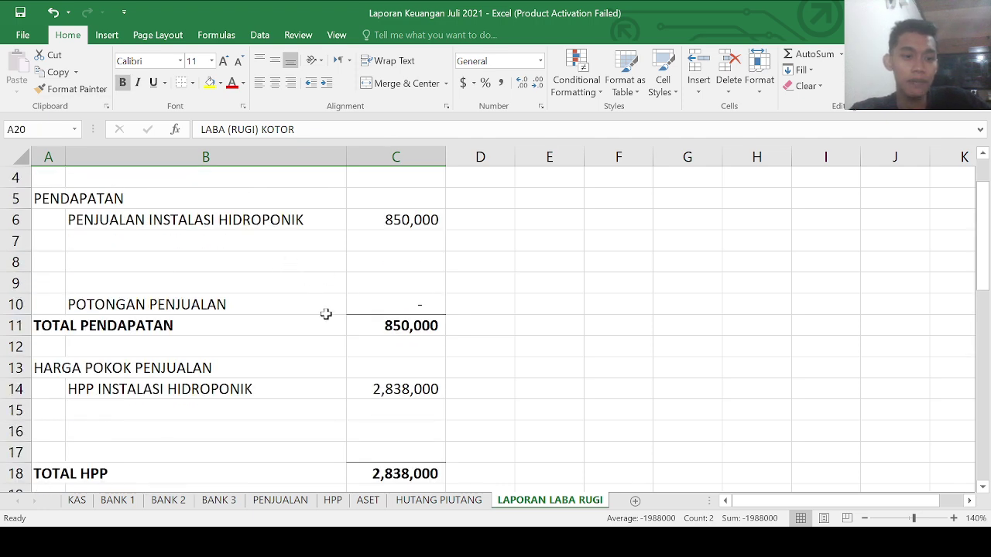
{"action": "scroll", "coordinate": [332, 327], "scroll_direction": "down", "scroll_amount": 3}
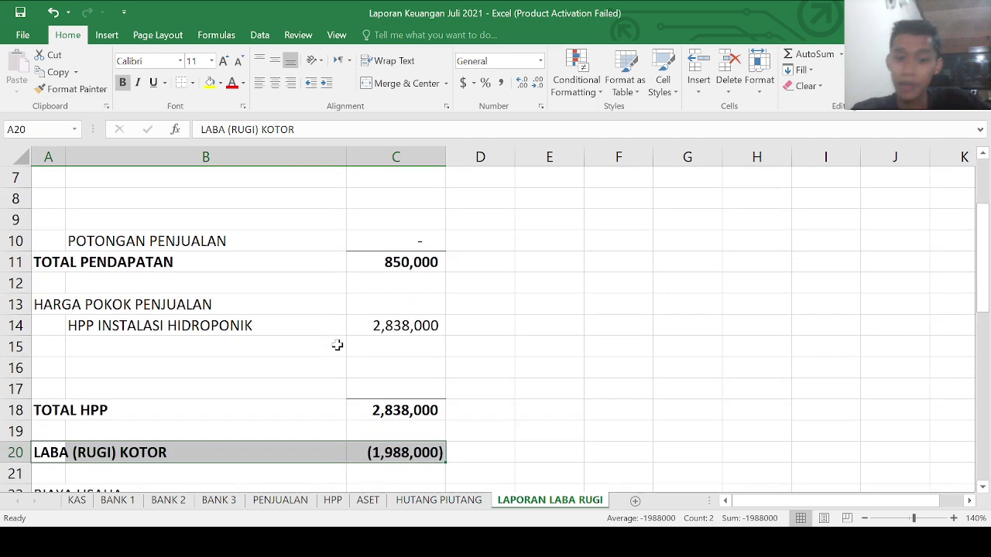
Step: Review the LABA OPERASIONAL row together with the BIAYA USAHA items and the non-operating section below it
{"action": "scroll", "coordinate": [337, 346], "scroll_direction": "down", "scroll_amount": 3}
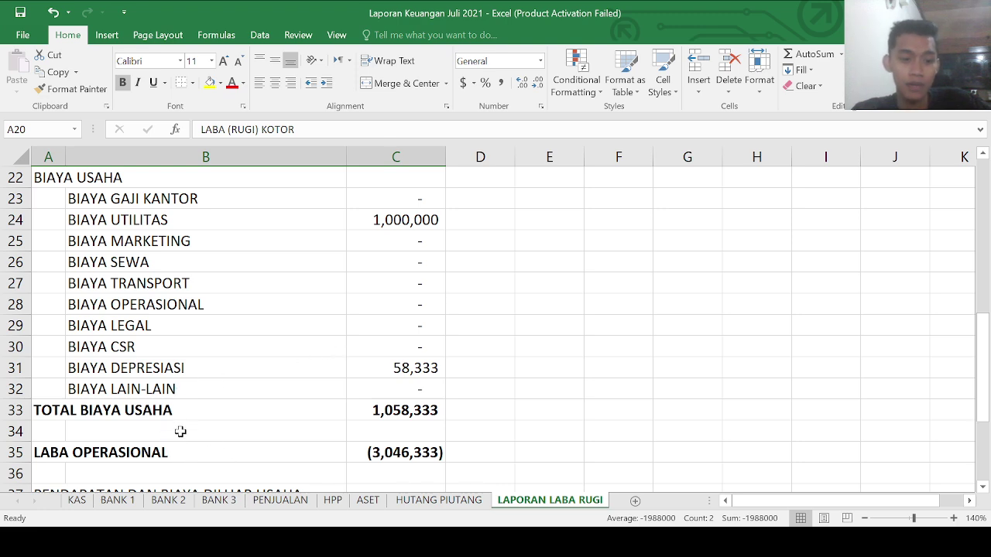
{"action": "scroll", "coordinate": [180, 447], "scroll_direction": "down", "scroll_amount": 1}
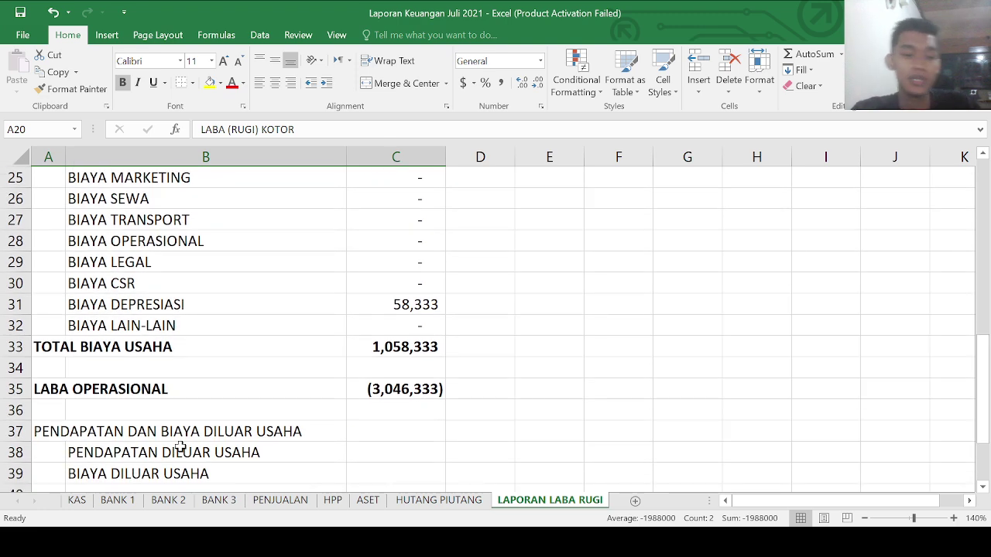
{"action": "scroll", "coordinate": [271, 387], "scroll_direction": "down", "scroll_amount": 2}
{"action": "scroll", "coordinate": [272, 387], "scroll_direction": "up", "scroll_amount": 1}
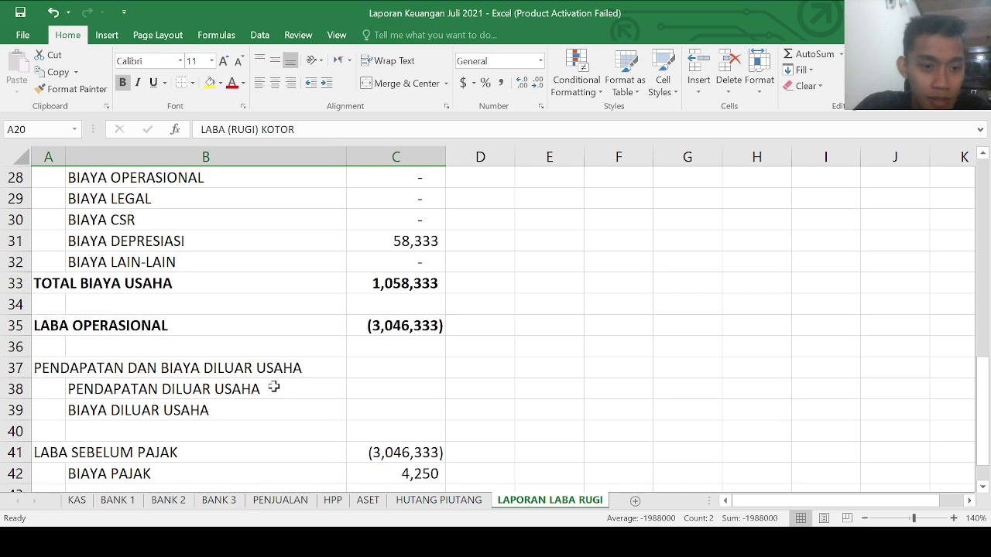
{"action": "scroll", "coordinate": [273, 387], "scroll_direction": "down", "scroll_amount": 2}
{"action": "left_click_drag", "start_coordinate": [58, 194], "coordinate": [387, 198]}
{"action": "scroll", "coordinate": [217, 377], "scroll_direction": "up", "scroll_amount": 4}
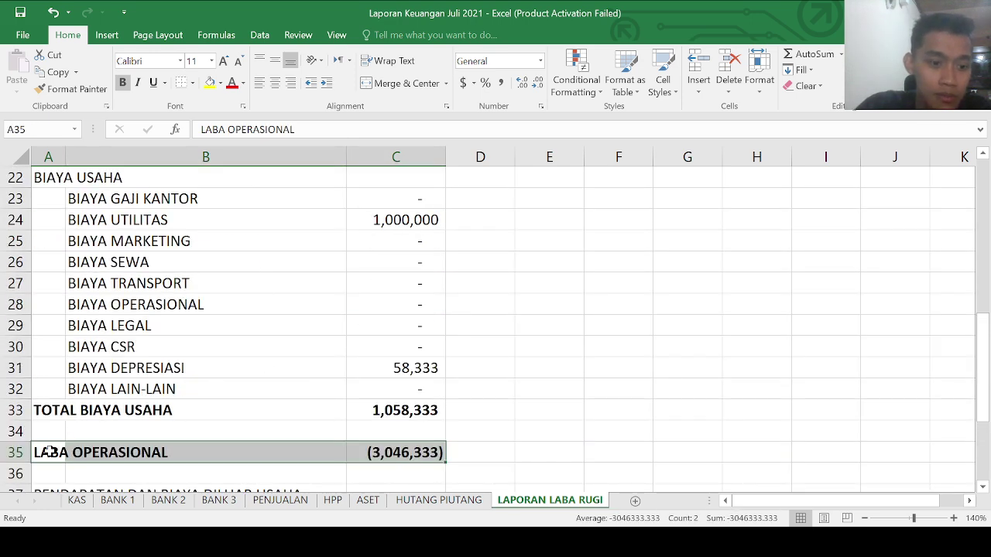
{"action": "left_click_drag", "start_coordinate": [38, 451], "coordinate": [371, 452]}
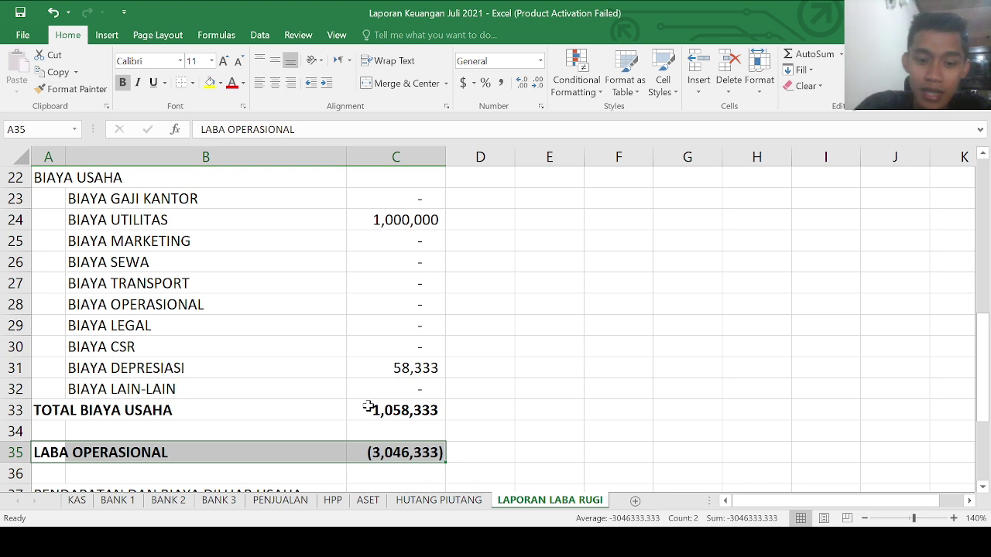
{"action": "scroll", "coordinate": [367, 407], "scroll_direction": "down", "scroll_amount": 2}
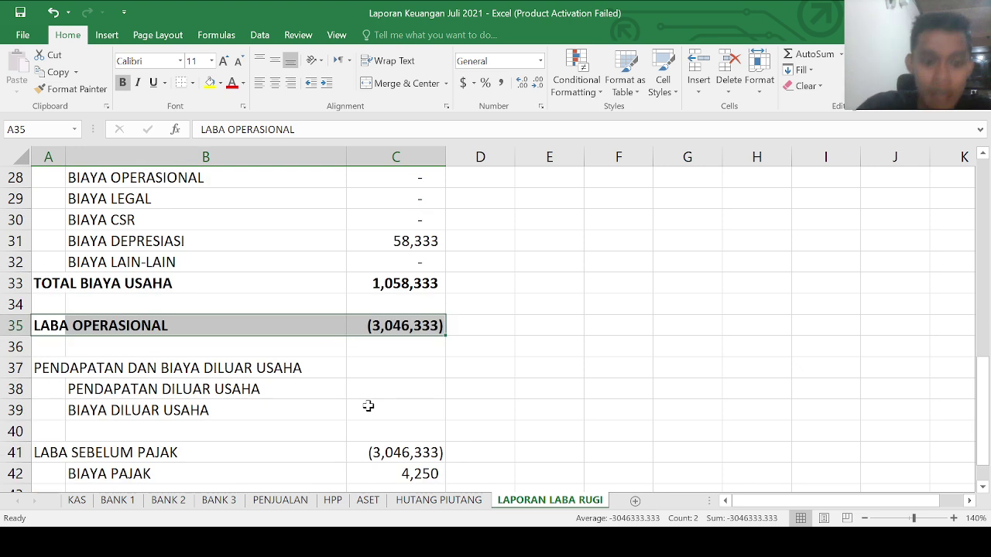
Step: Start the PENDAPATAN DILUAR USAHA formula in C38 with the P2 total from the KAS sheet
{"action": "left_click", "coordinate": [87, 403]}
{"action": "left_click", "coordinate": [107, 382]}
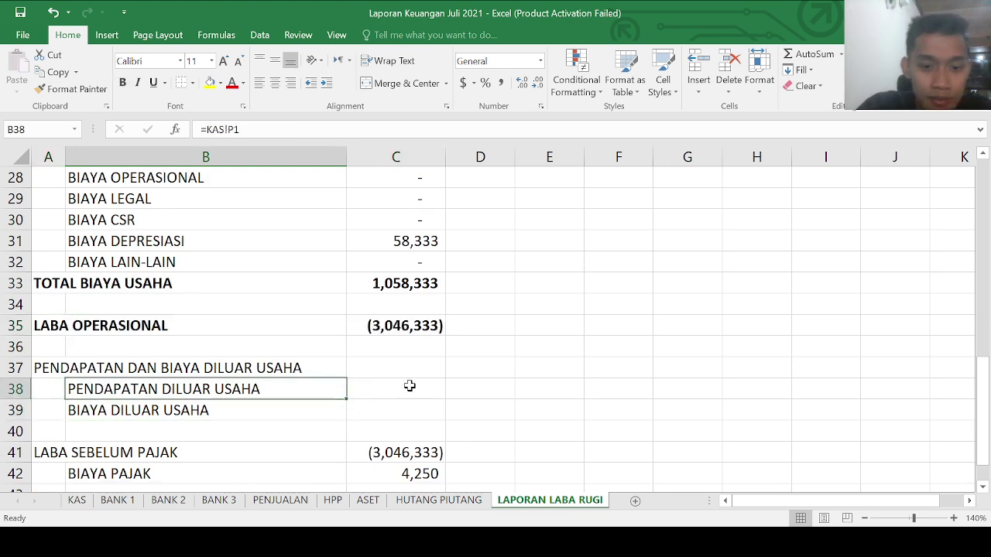
{"action": "left_click", "coordinate": [410, 386]}
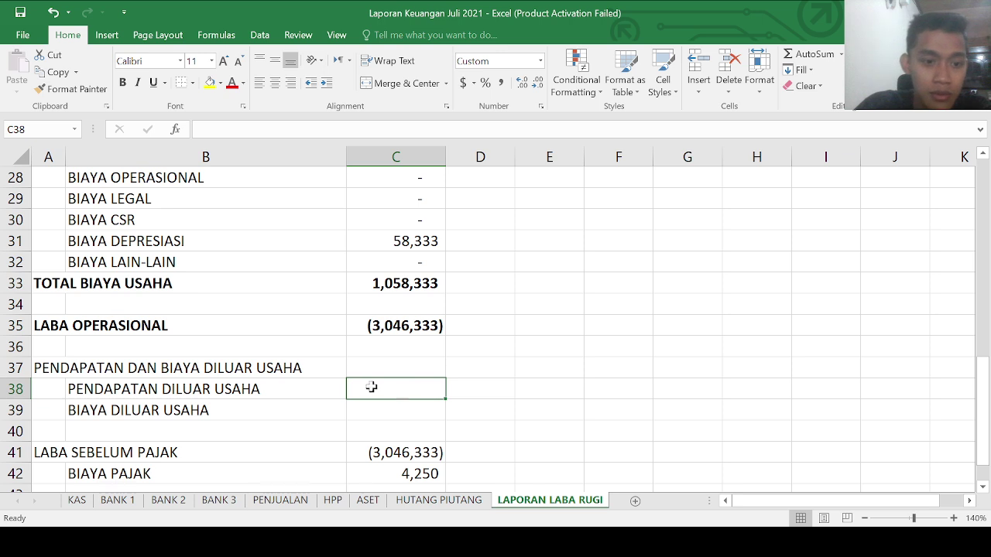
{"action": "type", "text": "="}
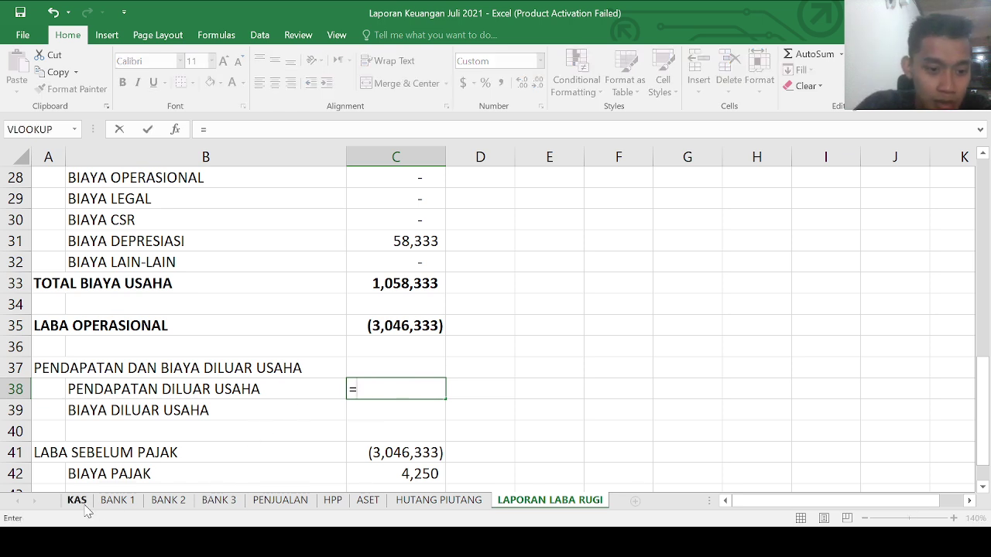
{"action": "left_click", "coordinate": [78, 501]}
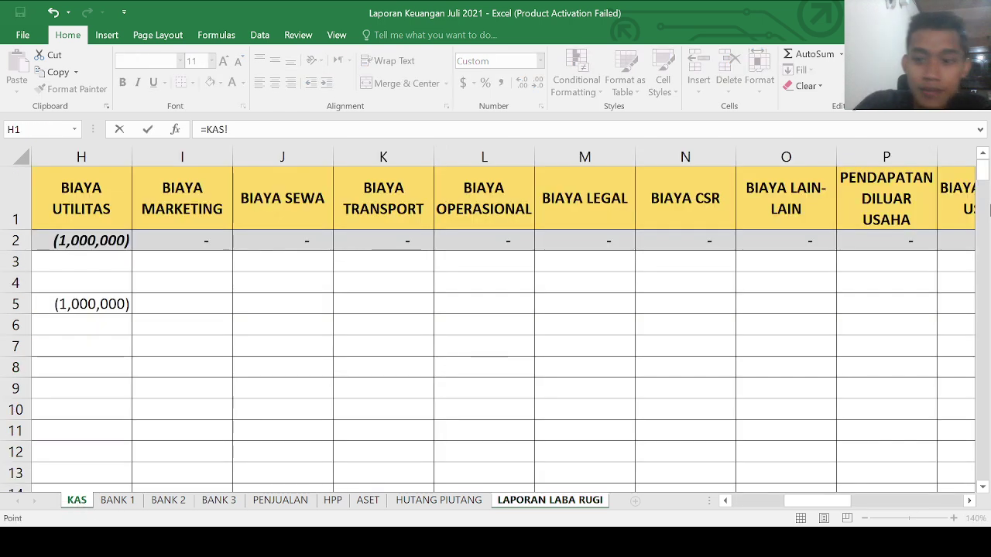
{"action": "left_click", "coordinate": [887, 240]}
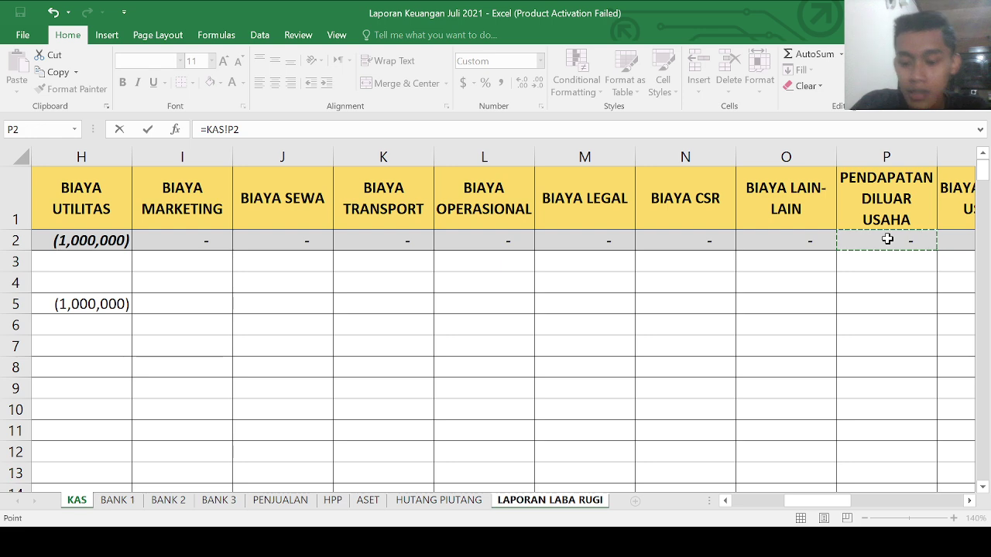
{"action": "type", "text": "+"}
Step: Add the PENDAPATAN DILUAR USAHA total in P2 of the BANK 1 sheet to the formula
{"action": "left_click", "coordinate": [118, 501]}
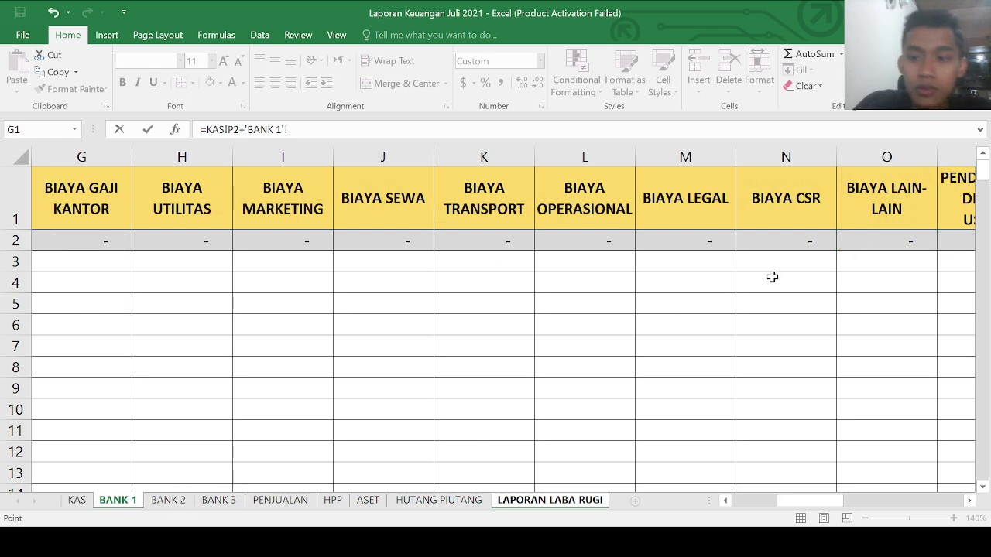
{"action": "left_click", "coordinate": [969, 501]}
{"action": "left_click", "coordinate": [969, 501]}
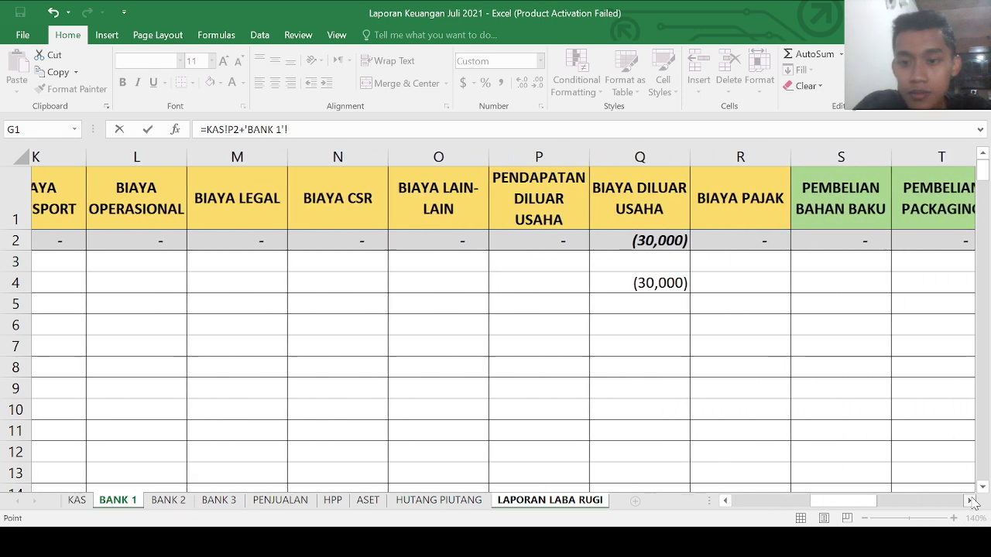
{"action": "left_click", "coordinate": [969, 501]}
{"action": "left_click", "coordinate": [470, 245]}
{"action": "type", "text": "+"}
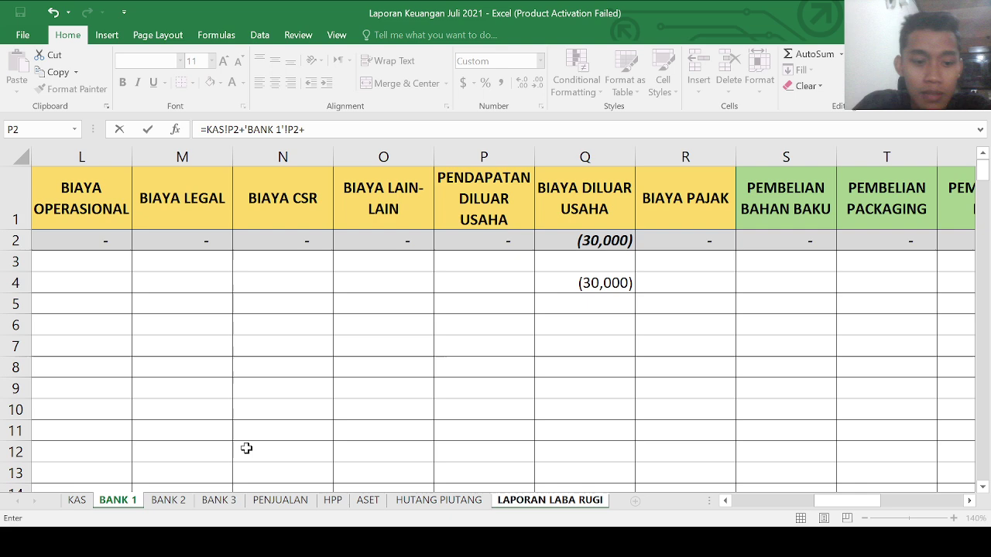
Step: Add the P2 totals from the BANK 2 and BANK 3 sheets and enter the PENDAPATAN DILUAR USAHA formula
{"action": "left_click", "coordinate": [168, 501]}
{"action": "left_click", "coordinate": [790, 240]}
{"action": "type", "text": "+"}
{"action": "left_click", "coordinate": [223, 501]}
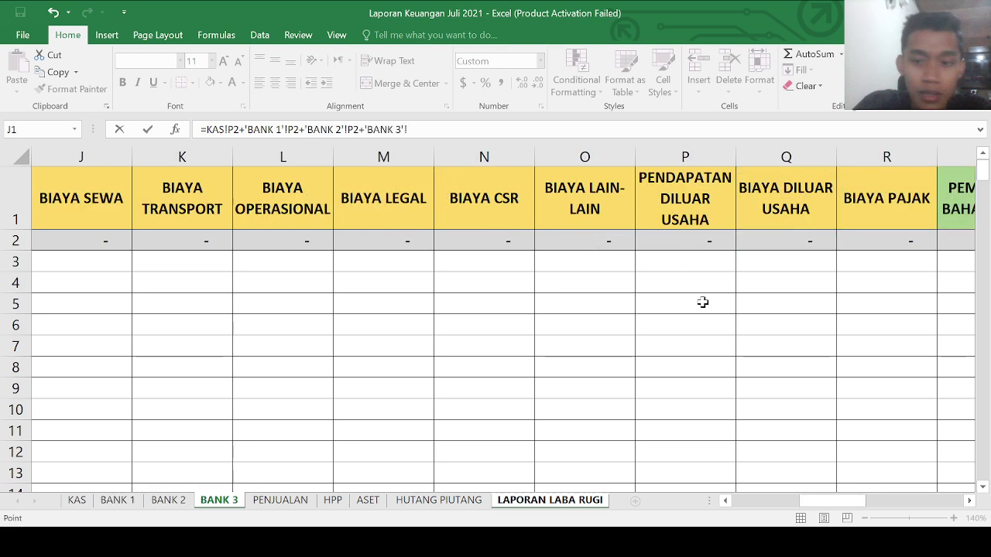
{"action": "left_click", "coordinate": [693, 241]}
{"action": "key", "text": "Return"}
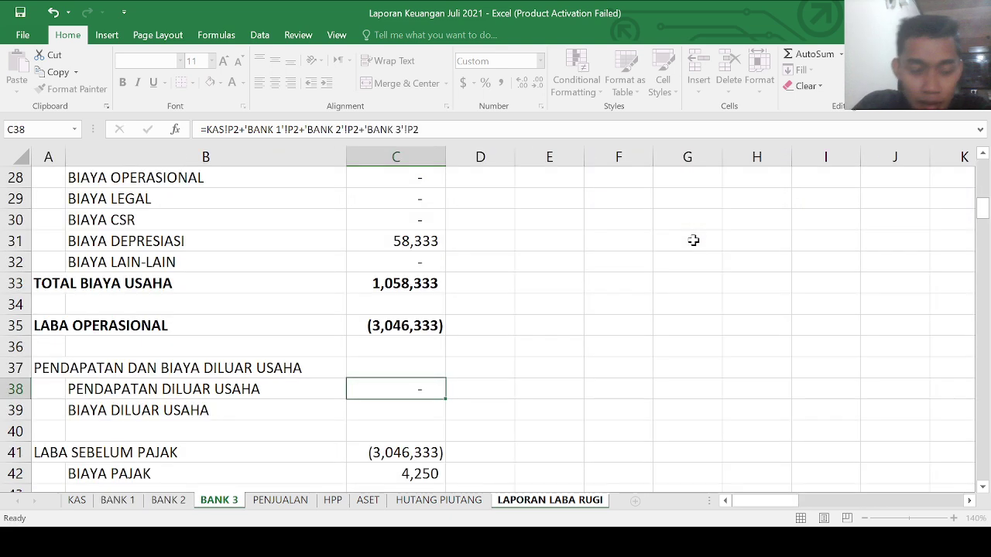
Step: Start a negated sum formula for BIAYA DILUAR USAHA in C39 with the Q2 total from the KAS sheet
{"action": "scroll", "coordinate": [422, 348], "scroll_direction": "down", "scroll_amount": 1}
{"action": "type", "text": "="}
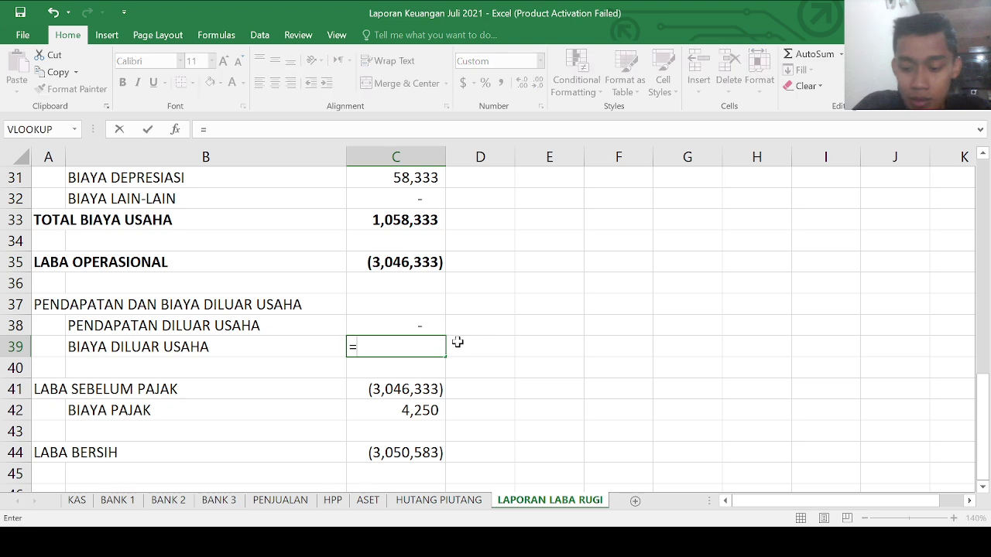
{"action": "type", "text": "-("}
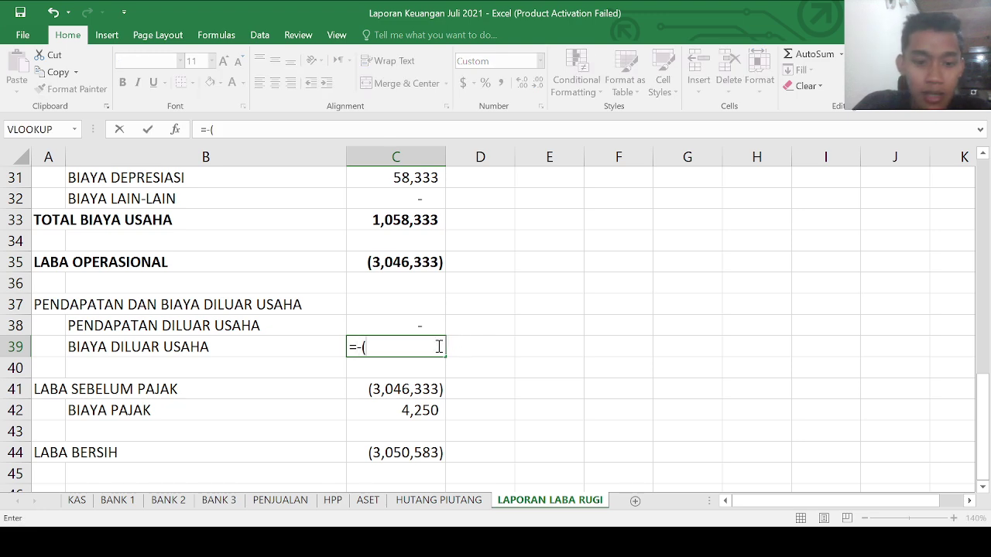
{"action": "left_click", "coordinate": [77, 500]}
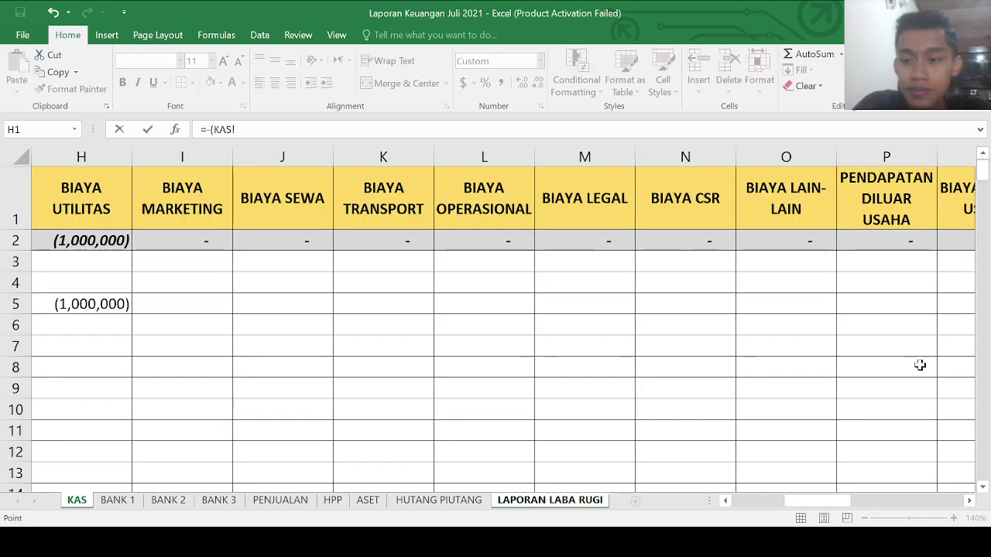
{"action": "left_click", "coordinate": [969, 501]}
{"action": "left_click", "coordinate": [969, 501]}
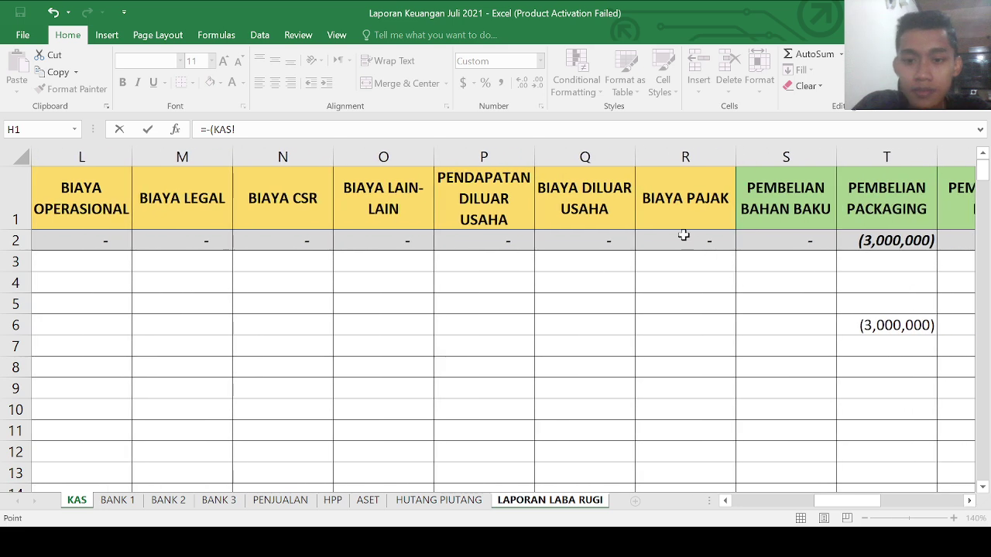
{"action": "left_click", "coordinate": [617, 239]}
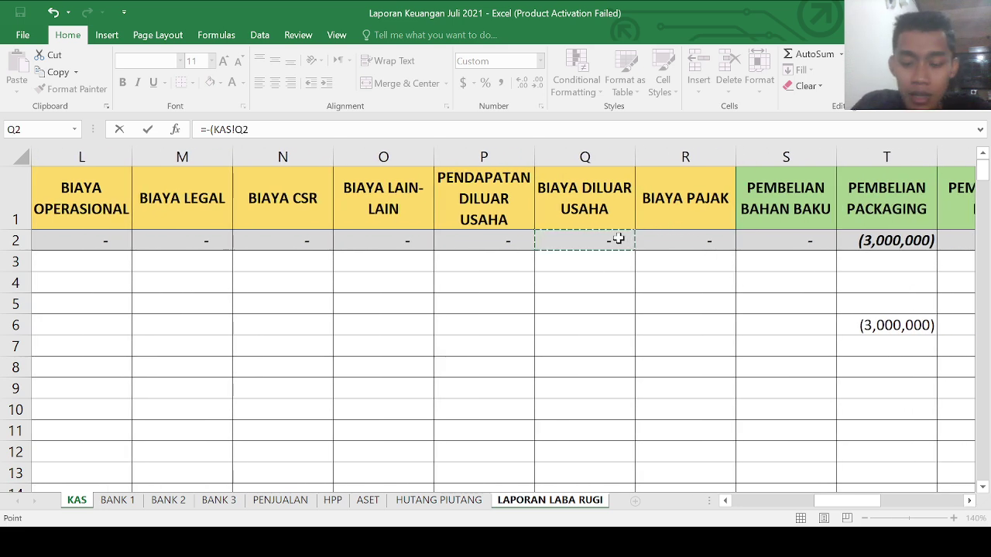
Step: Add the BIAYA DILUAR USAHA total in Q2 of the BANK 1 sheet to the formula
{"action": "type", "text": "+"}
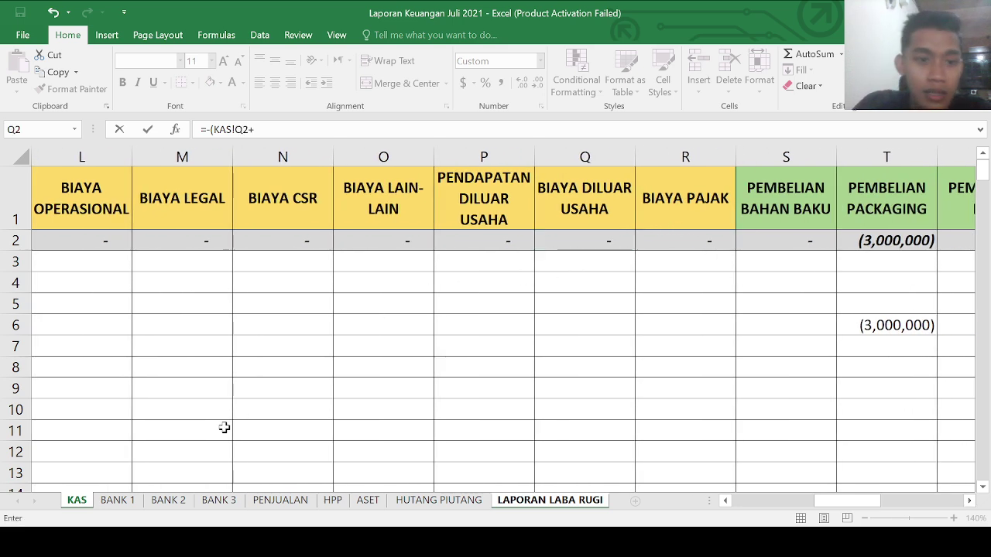
{"action": "left_click", "coordinate": [118, 500]}
{"action": "left_click", "coordinate": [573, 244]}
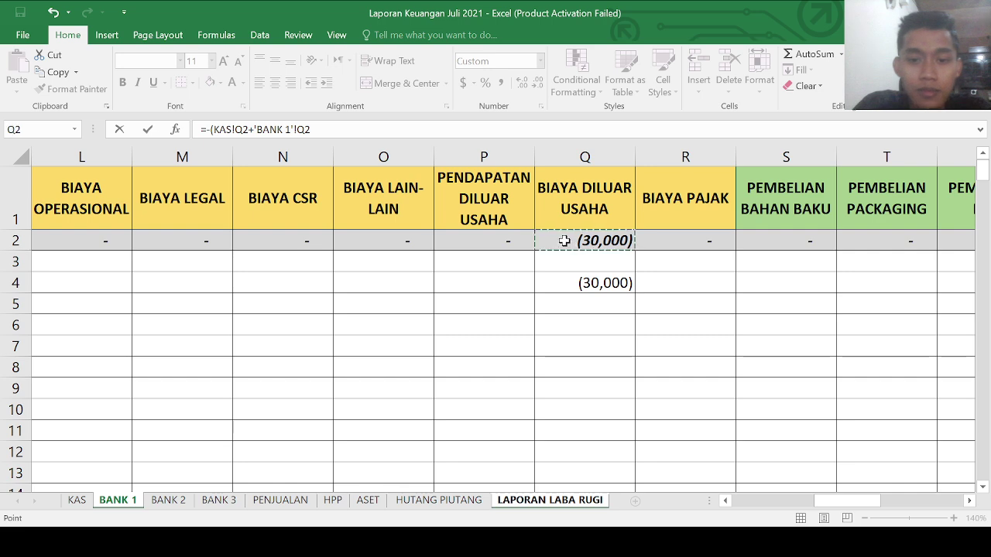
Step: Add the Q2 totals from the BANK 2 and BANK 3 sheets, close the parenthesis and enter the BIAYA DILUAR USAHA formula
{"action": "type", "text": "+"}
{"action": "left_click", "coordinate": [177, 503]}
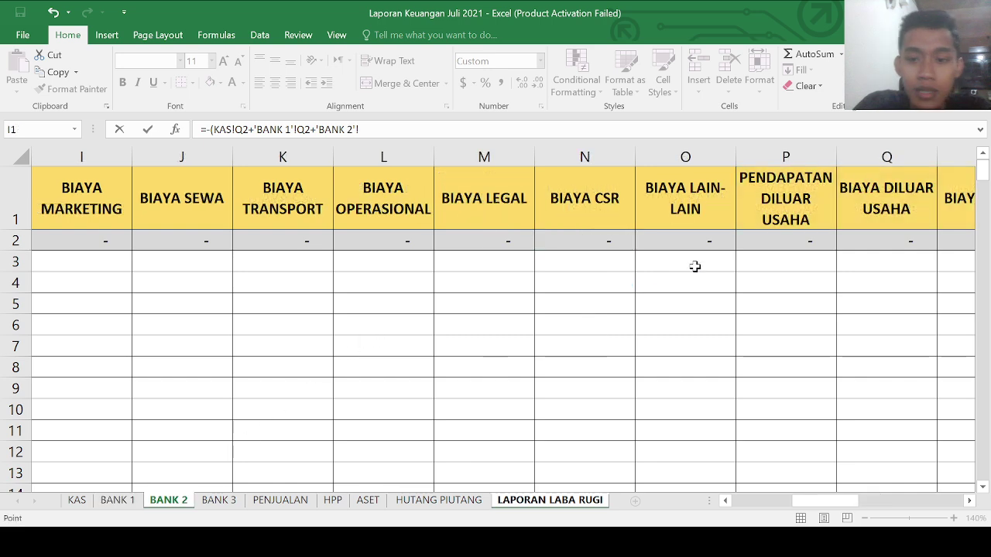
{"action": "left_click", "coordinate": [885, 241]}
{"action": "type", "text": "+"}
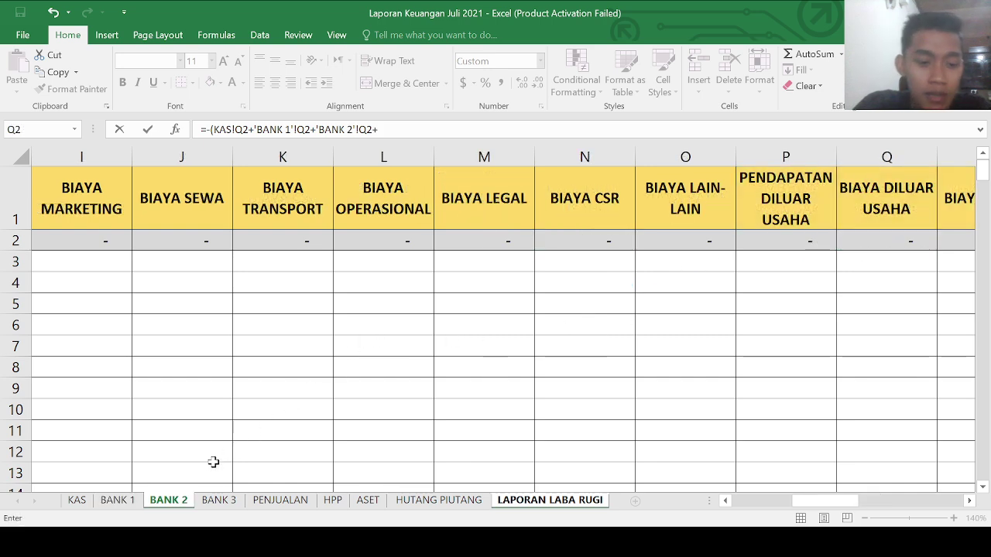
{"action": "left_click", "coordinate": [218, 500]}
{"action": "left_click", "coordinate": [780, 246]}
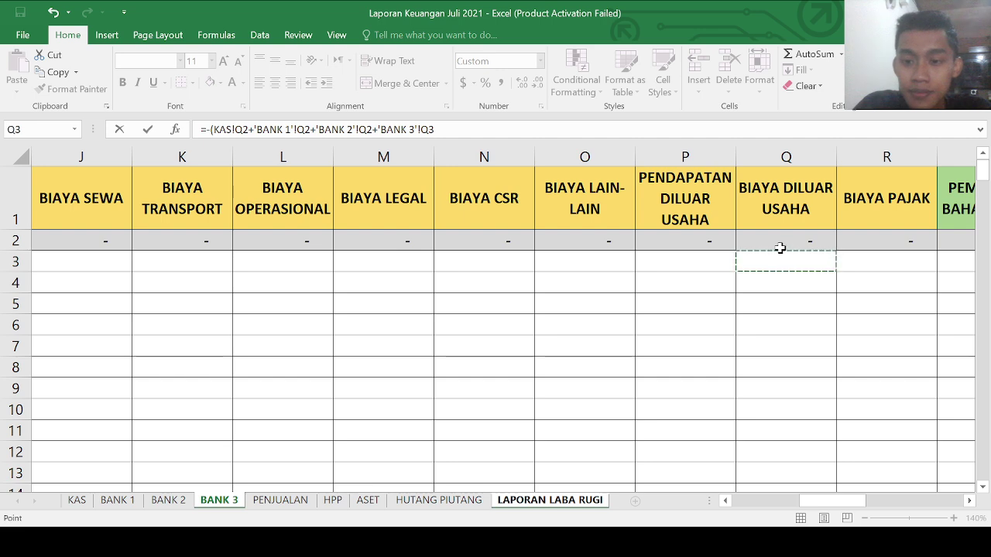
{"action": "key", "text": "Return"}
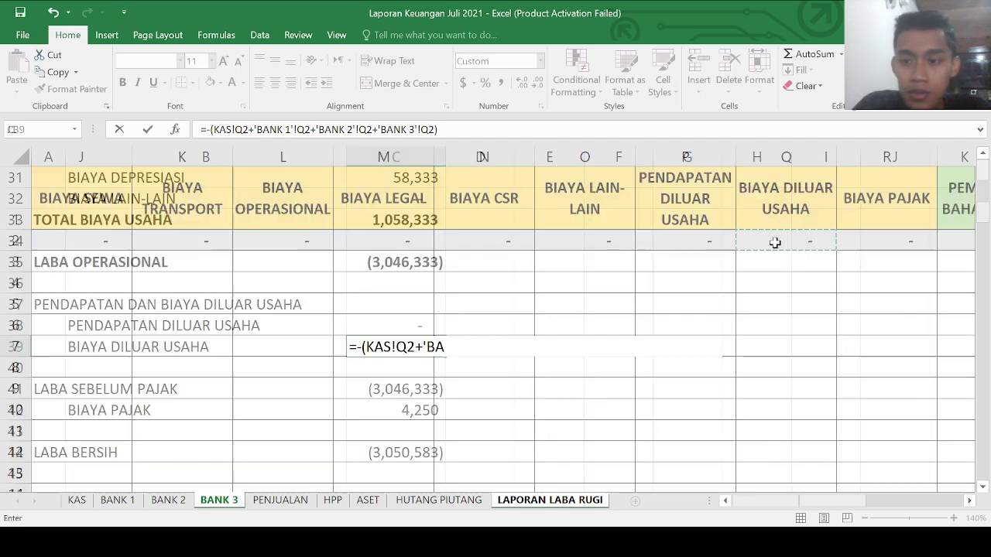
Step: Bold the LABA SEBELUM PAJAK row, cells A41 to C41
{"action": "scroll", "coordinate": [403, 305], "scroll_direction": "down", "scroll_amount": 1}
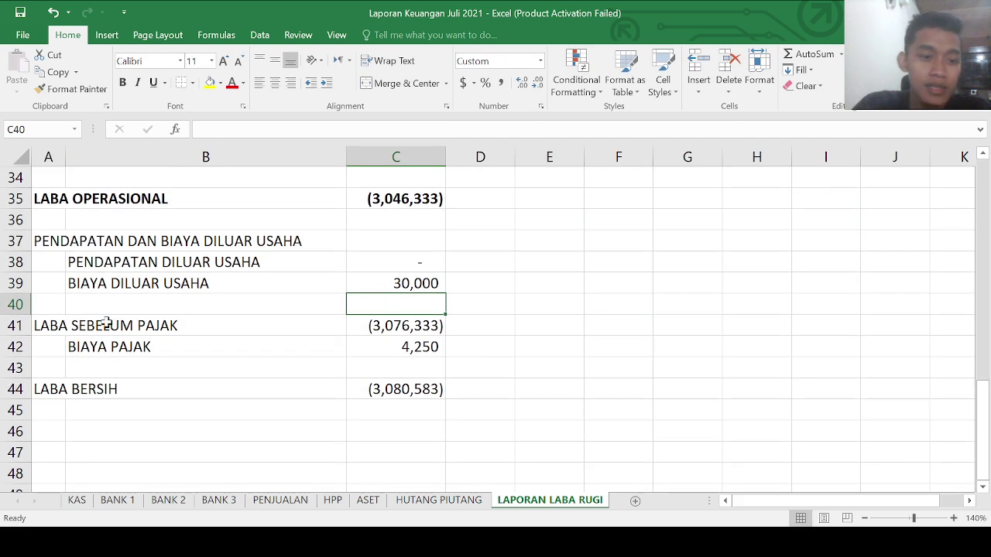
{"action": "left_click_drag", "start_coordinate": [62, 325], "coordinate": [413, 320]}
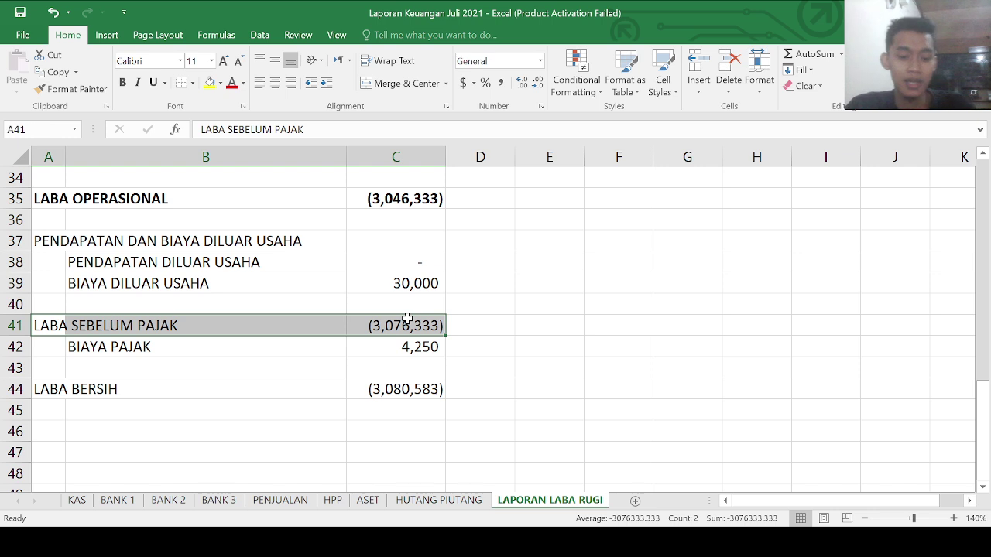
{"action": "key", "text": "ctrl+b"}
{"action": "left_click", "coordinate": [575, 287]}
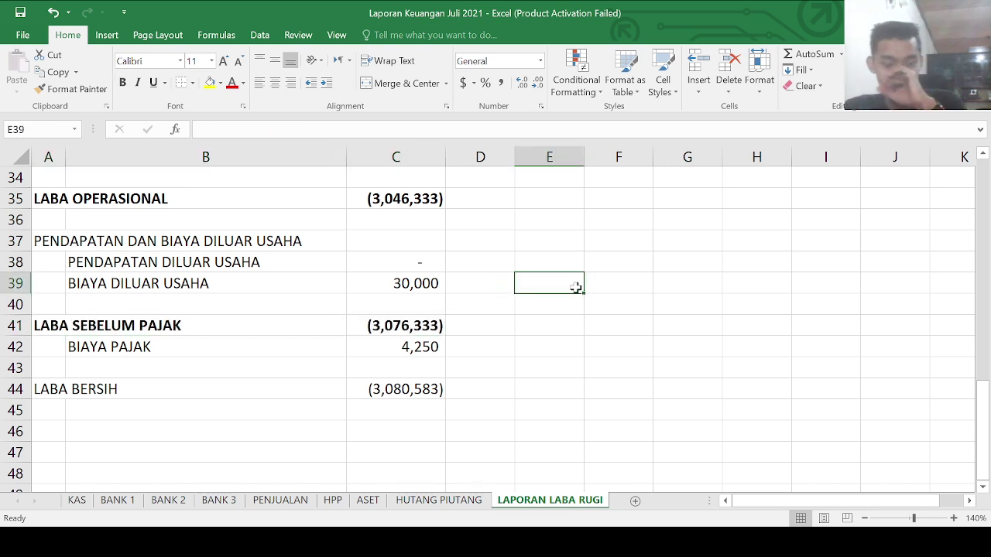
Step: Inspect the LABA SEBELUM PAJAK formula in C41 and the cells it refers to
{"action": "left_click", "coordinate": [390, 285]}
{"action": "double_click", "coordinate": [380, 326]}
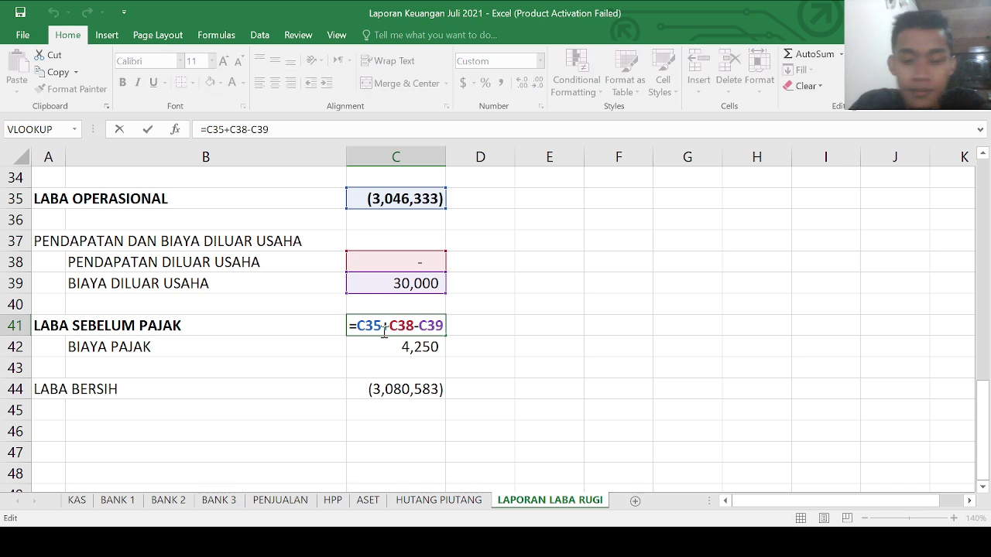
{"action": "key", "text": "Return"}
Step: Examine the BIAYA PAJAK formula in C42 and the PENDAPATAN rows that the tax is based on
{"action": "scroll", "coordinate": [382, 331], "scroll_direction": "down", "scroll_amount": 1}
{"action": "left_click", "coordinate": [133, 282]}
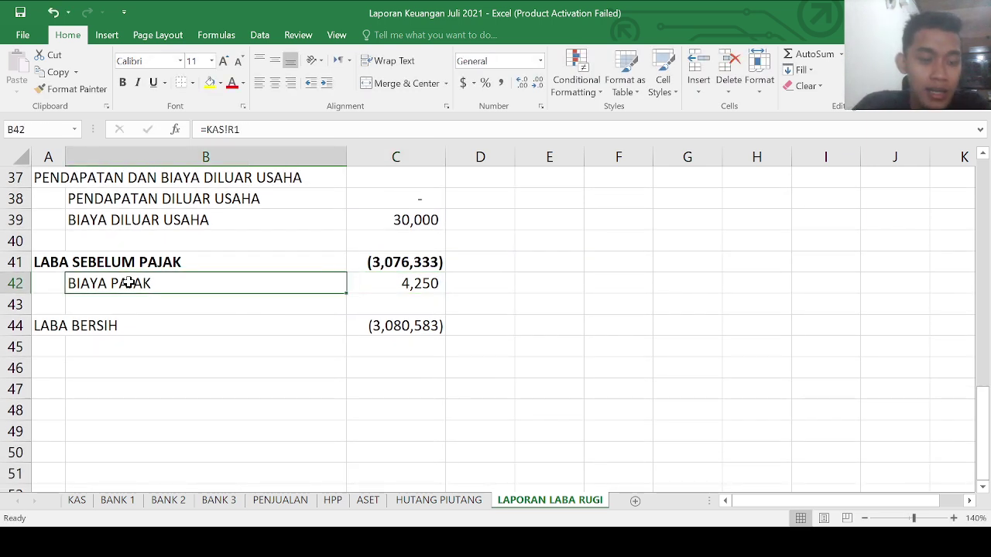
{"action": "left_click", "coordinate": [412, 284]}
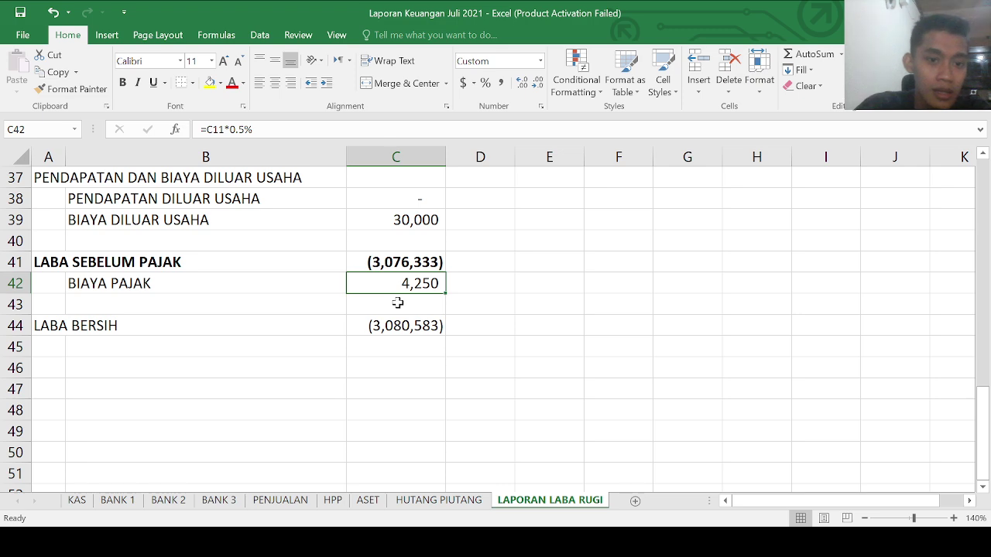
{"action": "scroll", "coordinate": [397, 302], "scroll_direction": "up", "scroll_amount": 12}
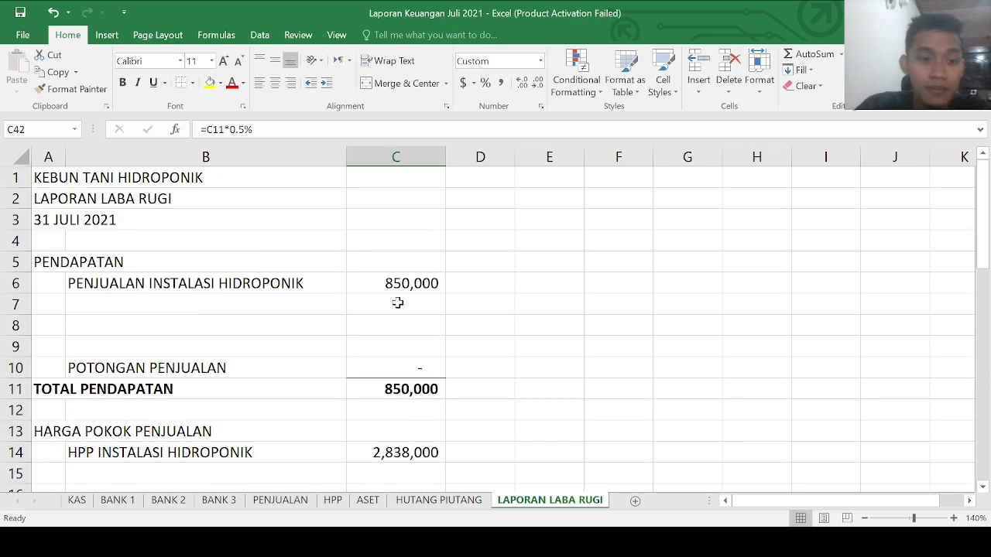
{"action": "scroll", "coordinate": [397, 302], "scroll_direction": "down", "scroll_amount": 10}
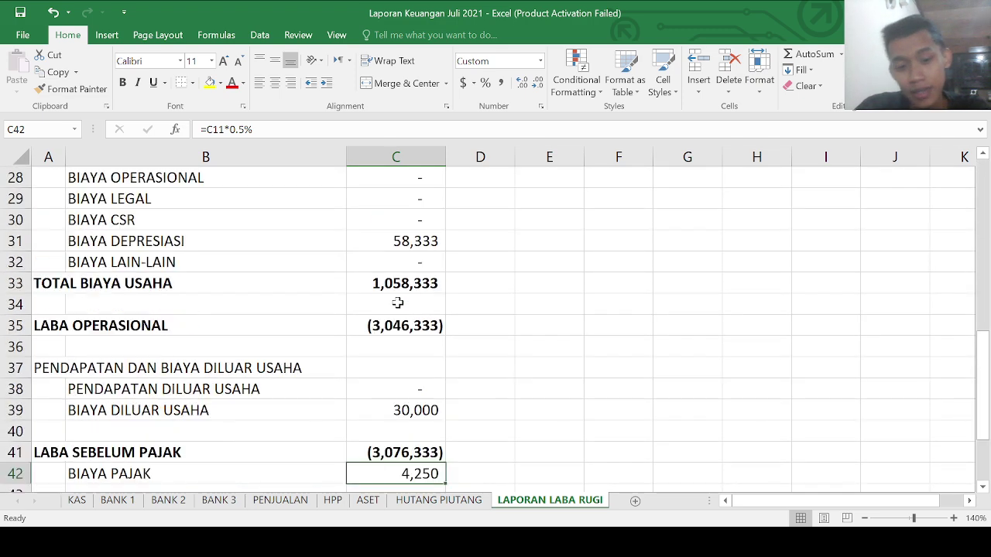
{"action": "scroll", "coordinate": [397, 302], "scroll_direction": "down", "scroll_amount": 2}
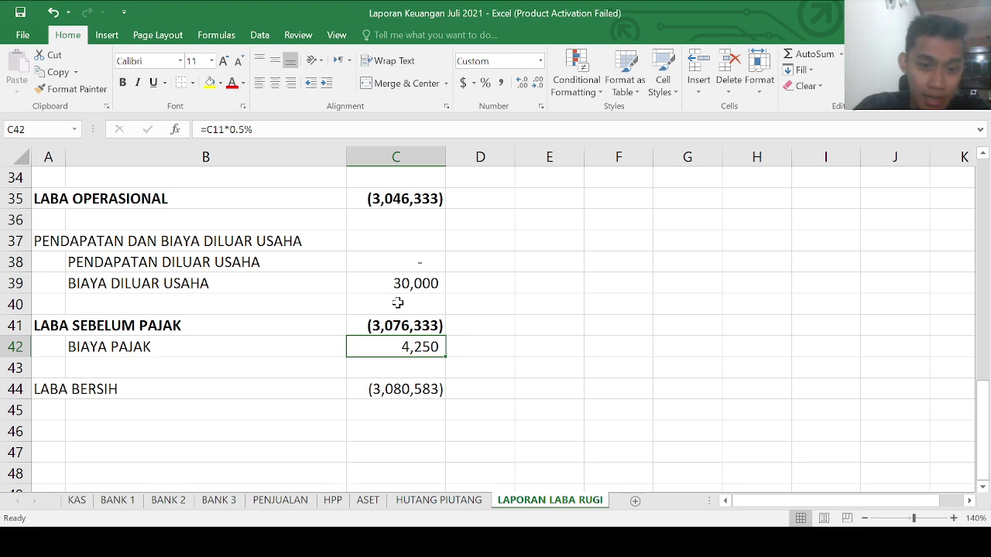
{"action": "scroll", "coordinate": [364, 346], "scroll_direction": "up", "scroll_amount": 11}
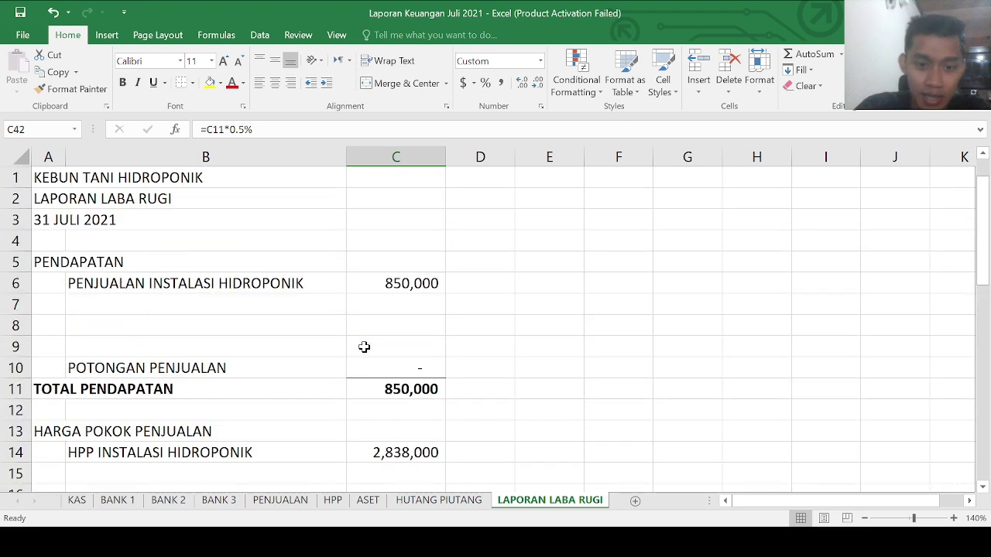
{"action": "left_click", "coordinate": [379, 280]}
{"action": "scroll", "coordinate": [386, 264], "scroll_direction": "down", "scroll_amount": 6}
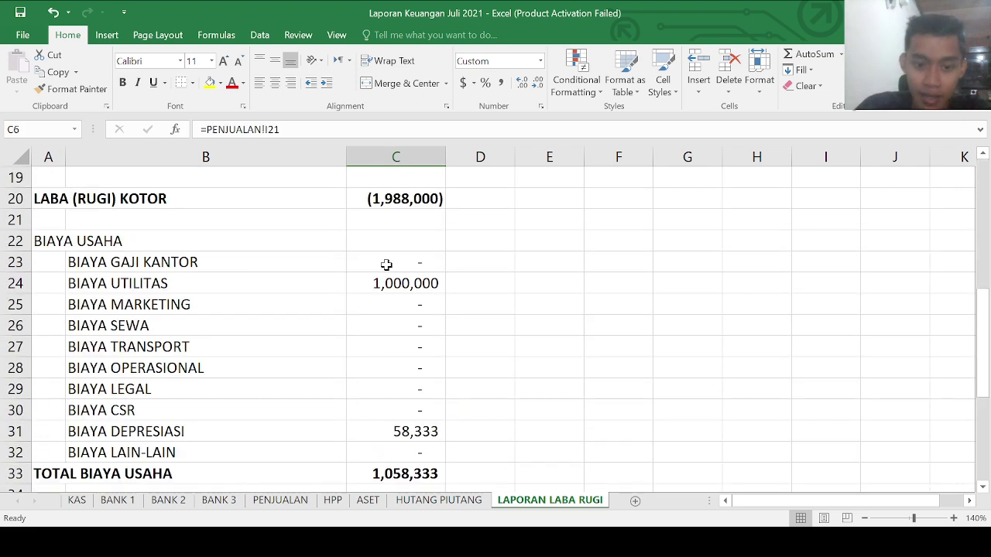
{"action": "scroll", "coordinate": [386, 265], "scroll_direction": "down", "scroll_amount": 6}
{"action": "left_click", "coordinate": [399, 319]}
{"action": "left_click", "coordinate": [380, 295]}
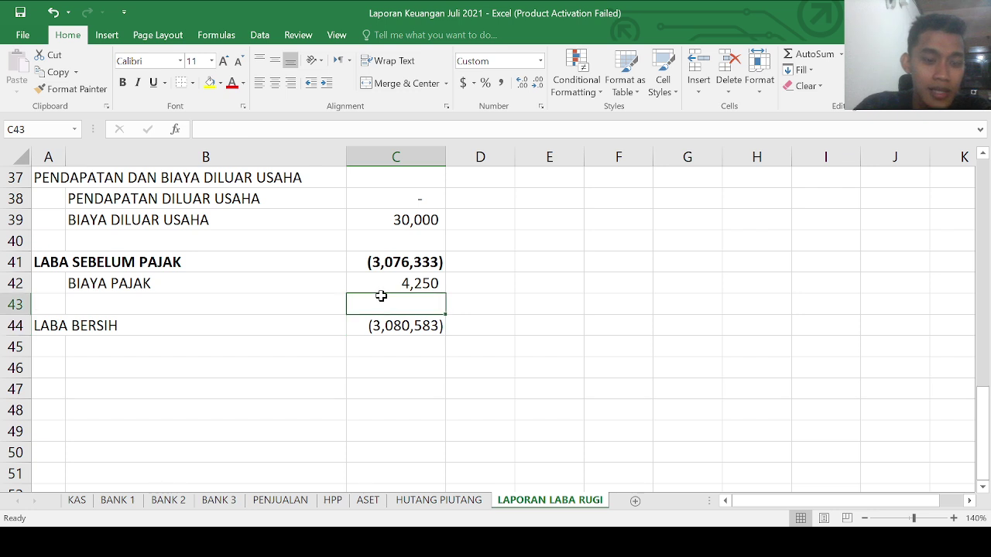
Step: Bold the LABA BERSIH row, cells A44 to C44
{"action": "left_click_drag", "start_coordinate": [51, 328], "coordinate": [410, 319]}
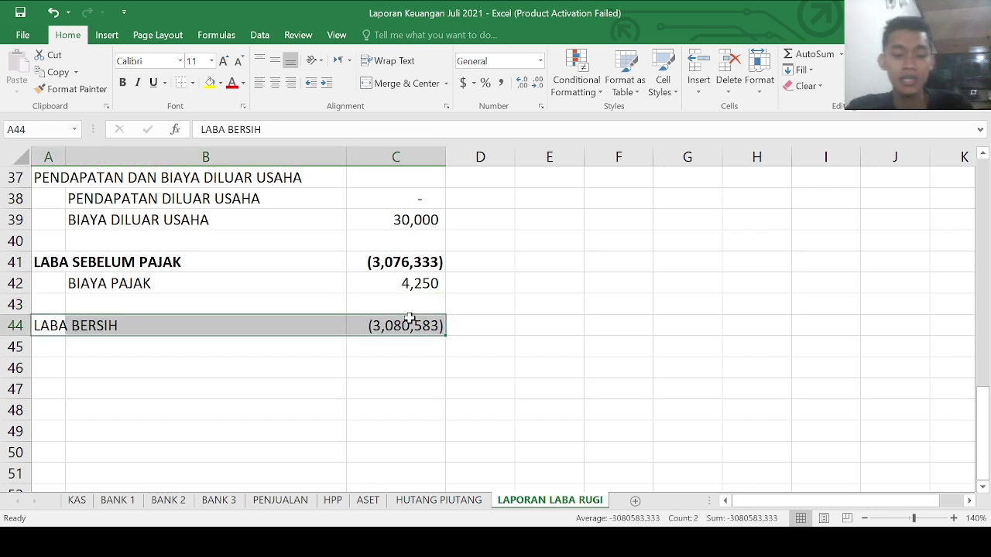
{"action": "key", "text": "ctrl+b"}
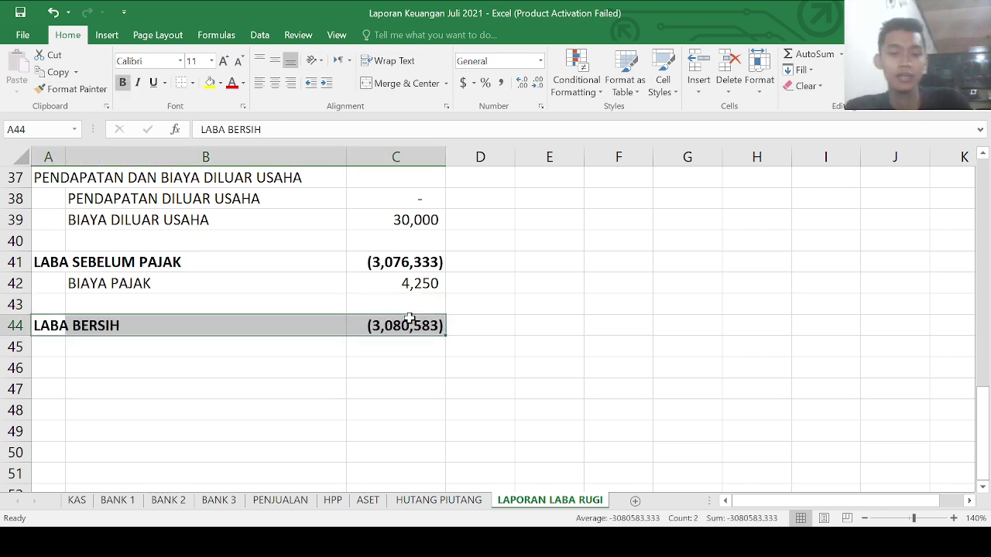
{"action": "left_click", "coordinate": [422, 373]}
Step: Review the whole income statement, from PENDAPATAN and HARGA POKOK PENJUALAN through BIAYA USAHA to LABA BERSIH
{"action": "scroll", "coordinate": [429, 378], "scroll_direction": "up", "scroll_amount": 4}
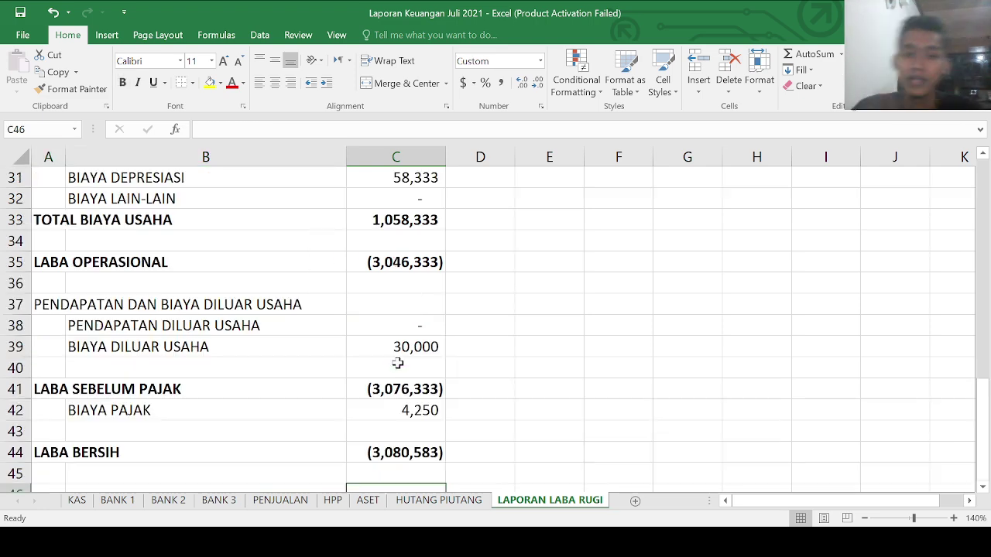
{"action": "scroll", "coordinate": [396, 363], "scroll_direction": "up", "scroll_amount": 6}
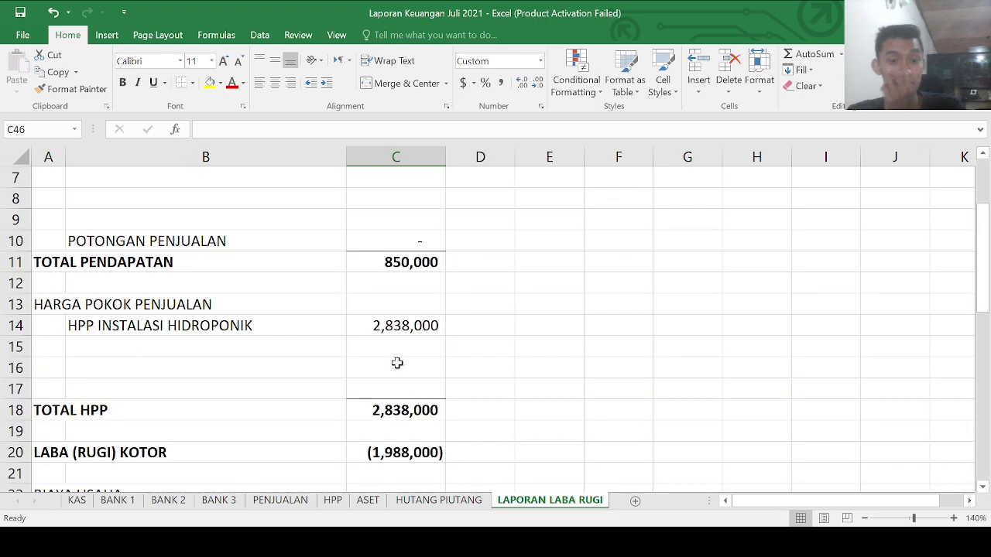
{"action": "scroll", "coordinate": [396, 363], "scroll_direction": "up", "scroll_amount": 2}
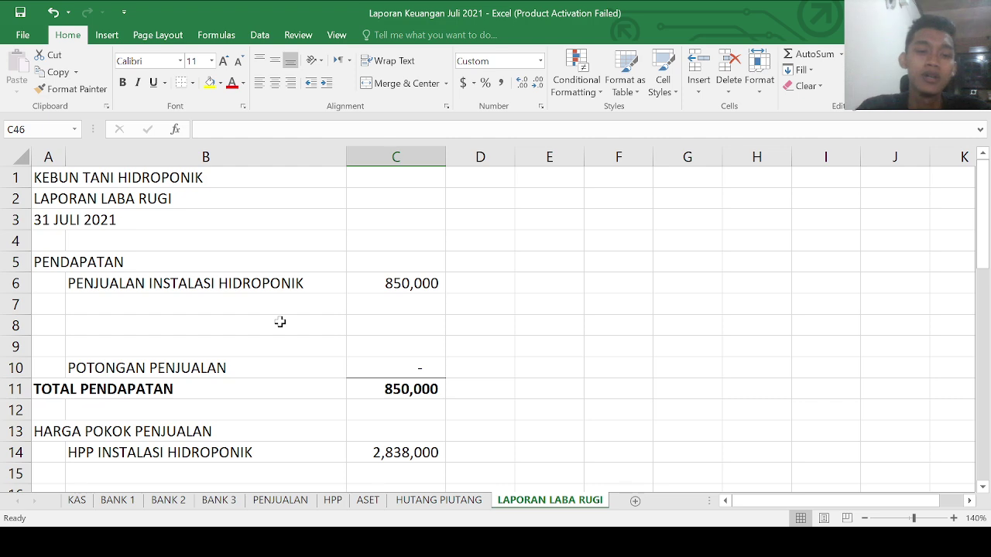
{"action": "scroll", "coordinate": [475, 371], "scroll_direction": "down", "scroll_amount": 9}
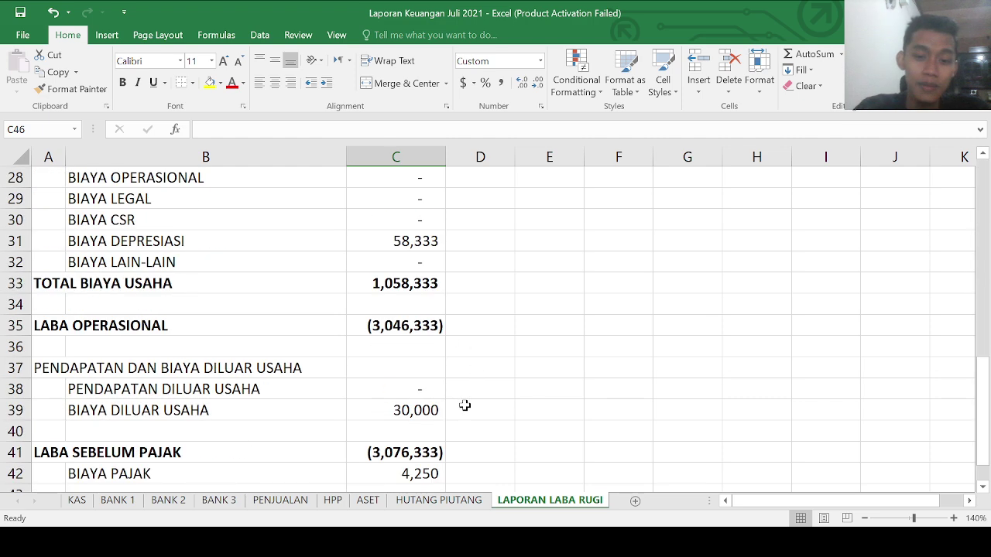
{"action": "scroll", "coordinate": [465, 406], "scroll_direction": "down", "scroll_amount": 4}
{"action": "left_click_drag", "start_coordinate": [409, 266], "coordinate": [57, 262]}
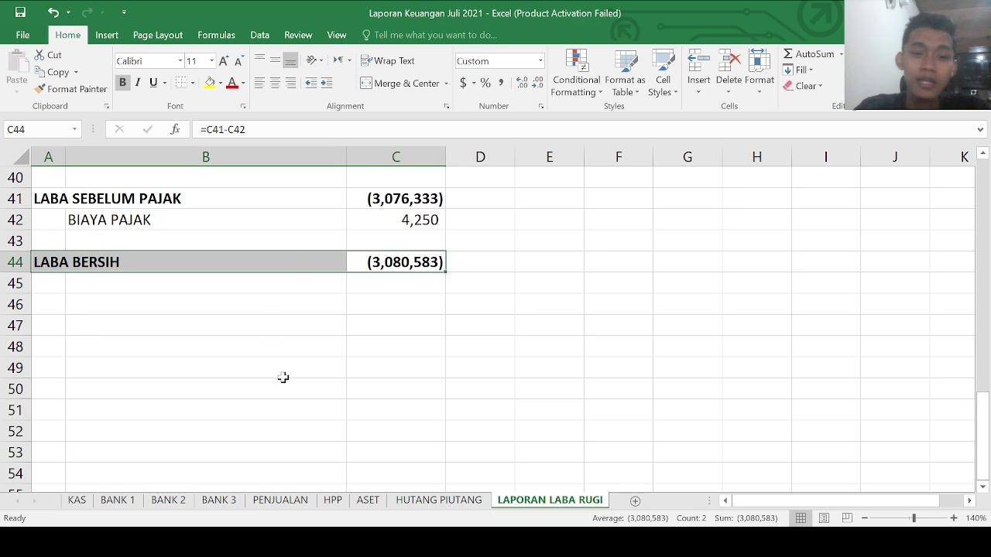
{"action": "scroll", "coordinate": [311, 398], "scroll_direction": "up", "scroll_amount": 8}
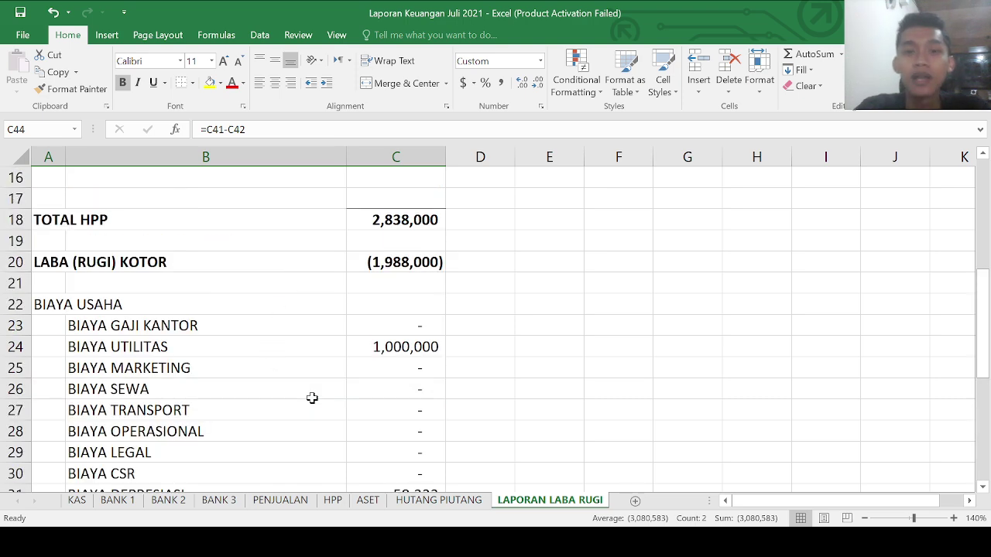
{"action": "scroll", "coordinate": [312, 398], "scroll_direction": "up", "scroll_amount": 5}
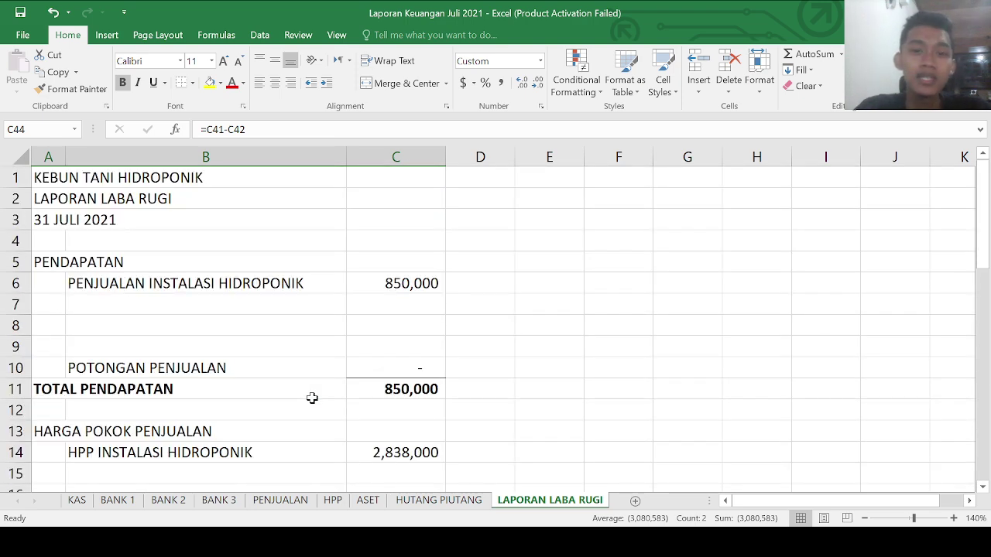
{"action": "scroll", "coordinate": [312, 398], "scroll_direction": "down", "scroll_amount": 2}
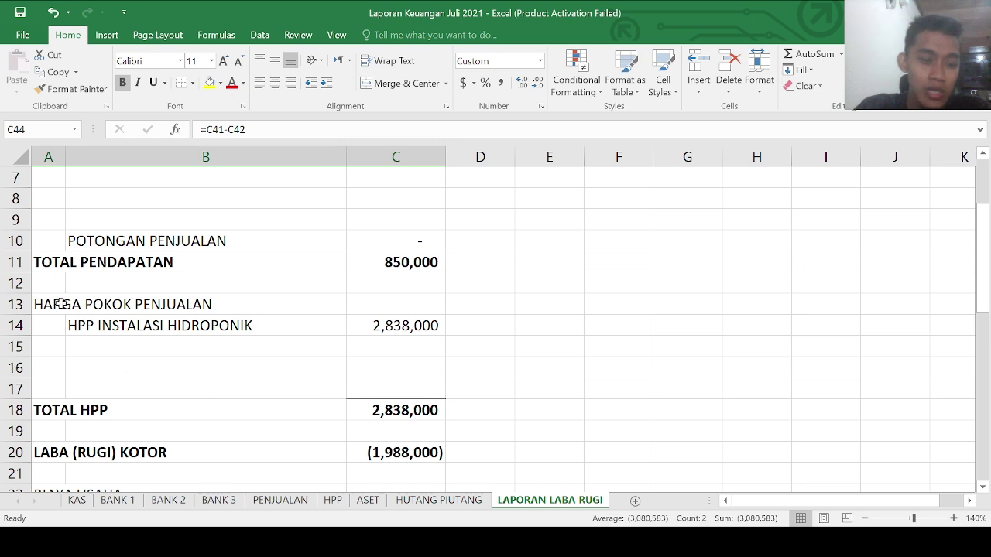
{"action": "left_click_drag", "start_coordinate": [62, 303], "coordinate": [387, 326]}
{"action": "scroll", "coordinate": [387, 349], "scroll_direction": "down", "scroll_amount": 1}
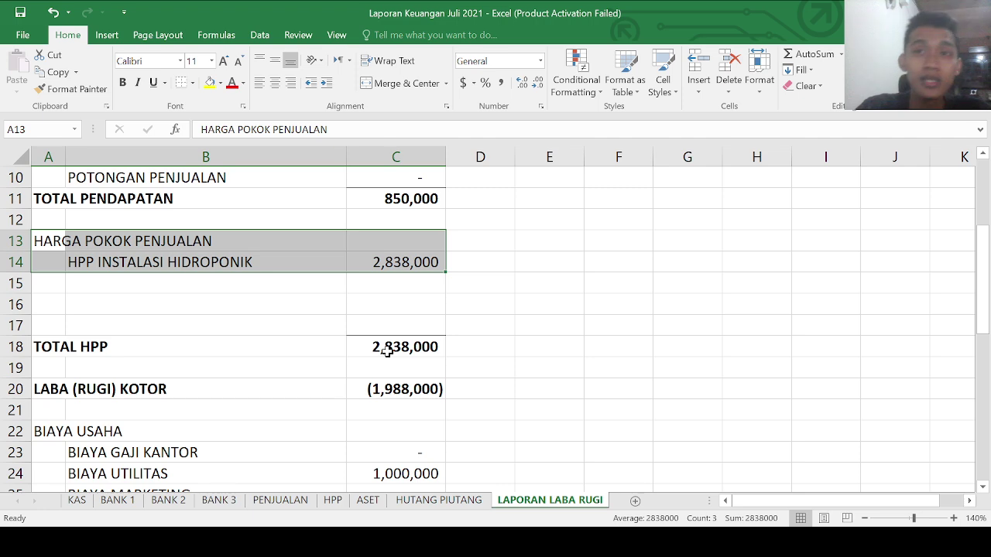
{"action": "scroll", "coordinate": [387, 350], "scroll_direction": "down", "scroll_amount": 10}
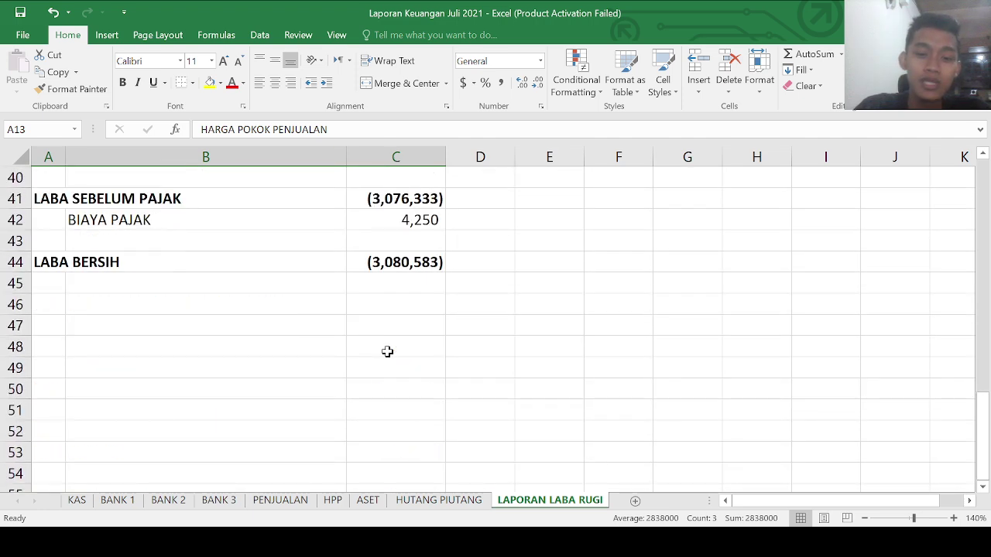
Step: Examine the LABA BERSIH formula in C44 and trace the result back through the BIAYA USAHA, HARGA POKOK PENJUALAN and PENDAPATAN rows
{"action": "left_click", "coordinate": [385, 275]}
{"action": "left_click", "coordinate": [386, 263]}
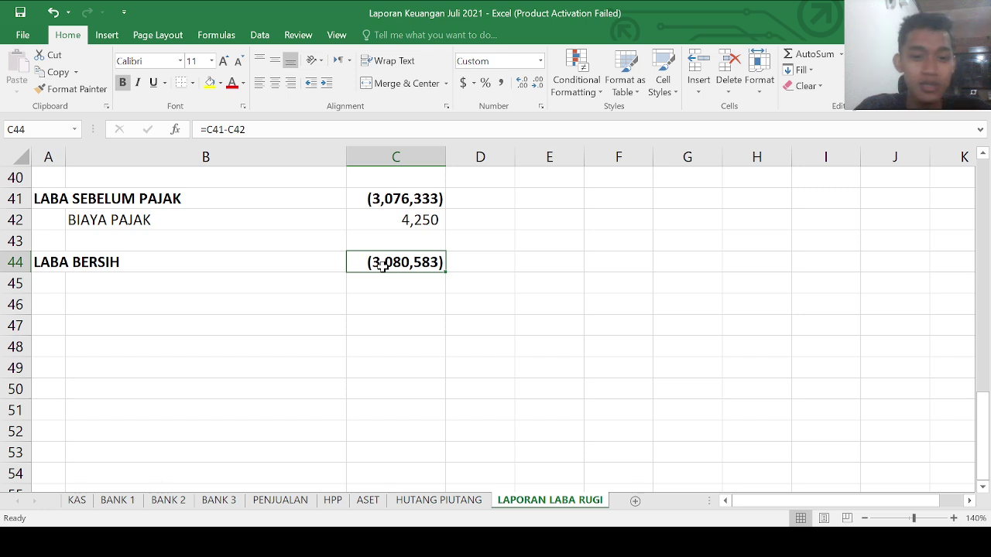
{"action": "scroll", "coordinate": [383, 265], "scroll_direction": "up", "scroll_amount": 13}
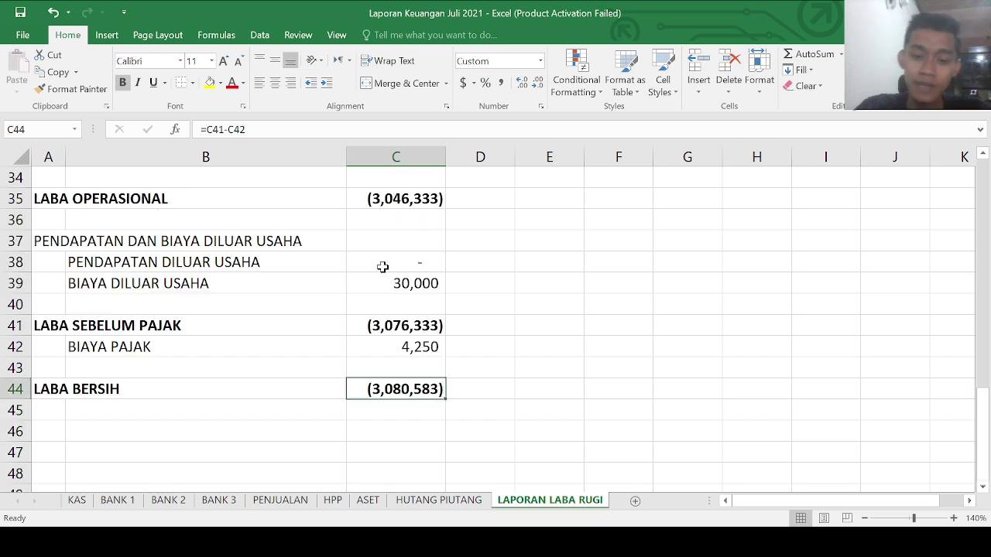
{"action": "scroll", "coordinate": [382, 264], "scroll_direction": "down", "scroll_amount": 3}
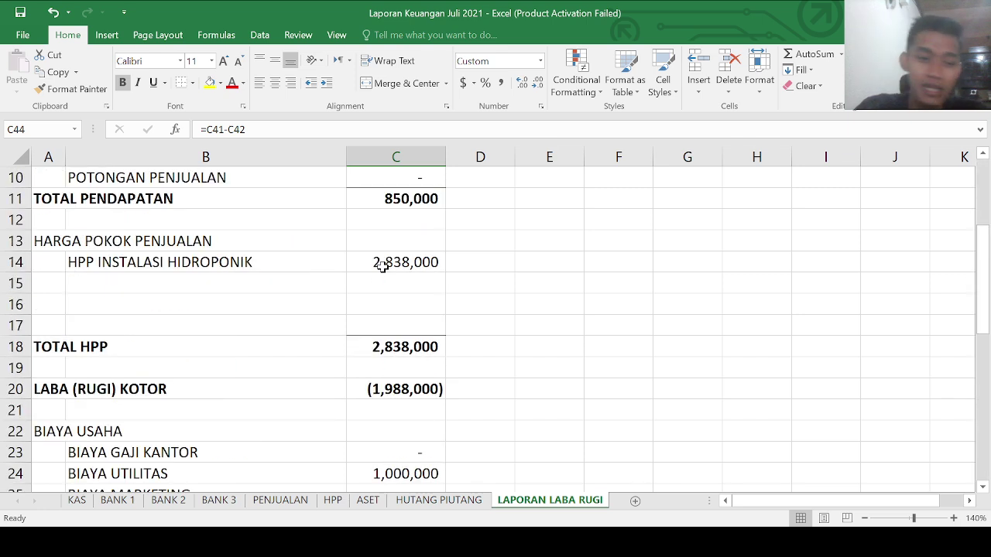
{"action": "scroll", "coordinate": [382, 265], "scroll_direction": "down", "scroll_amount": 8}
{"action": "scroll", "coordinate": [382, 267], "scroll_direction": "up", "scroll_amount": 4}
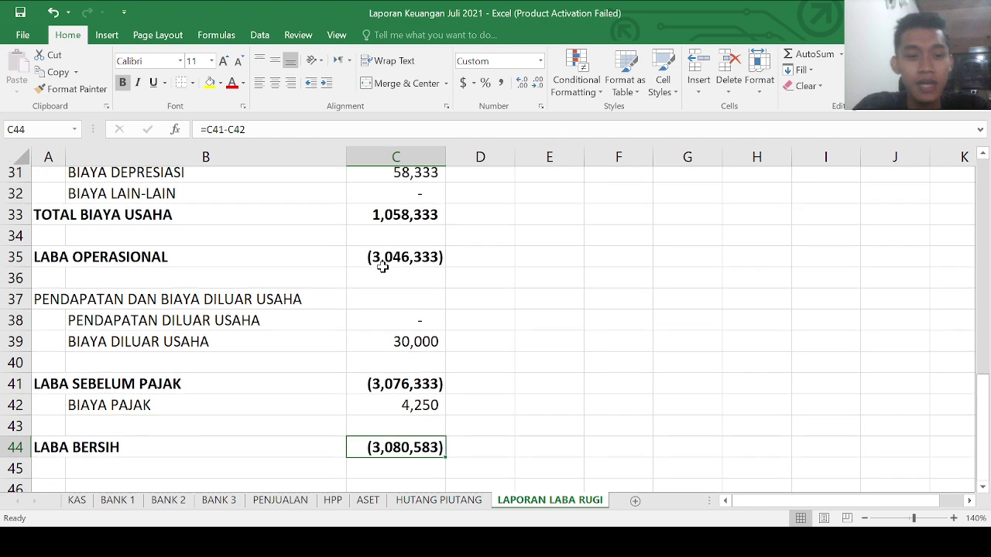
{"action": "scroll", "coordinate": [382, 267], "scroll_direction": "up", "scroll_amount": 2}
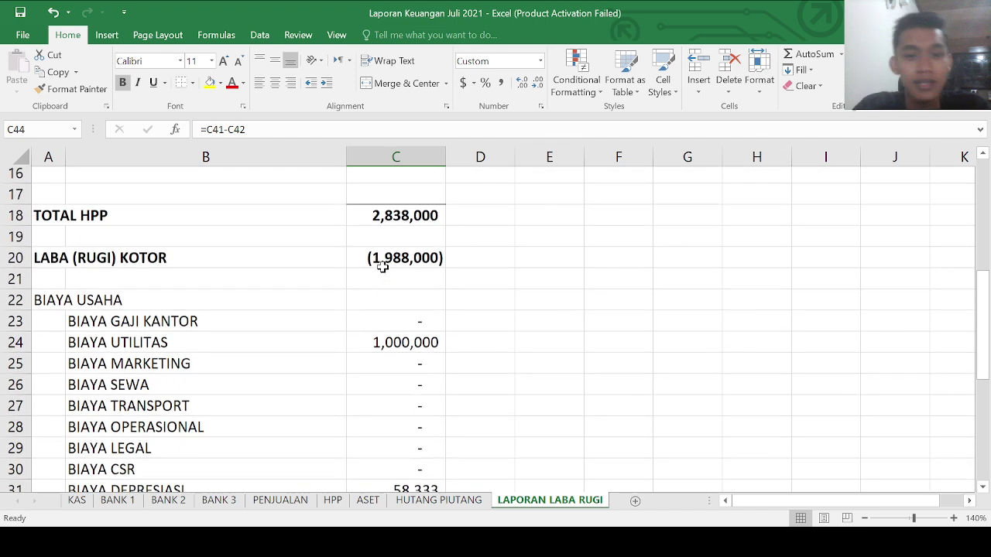
{"action": "left_click_drag", "start_coordinate": [121, 307], "coordinate": [418, 433]}
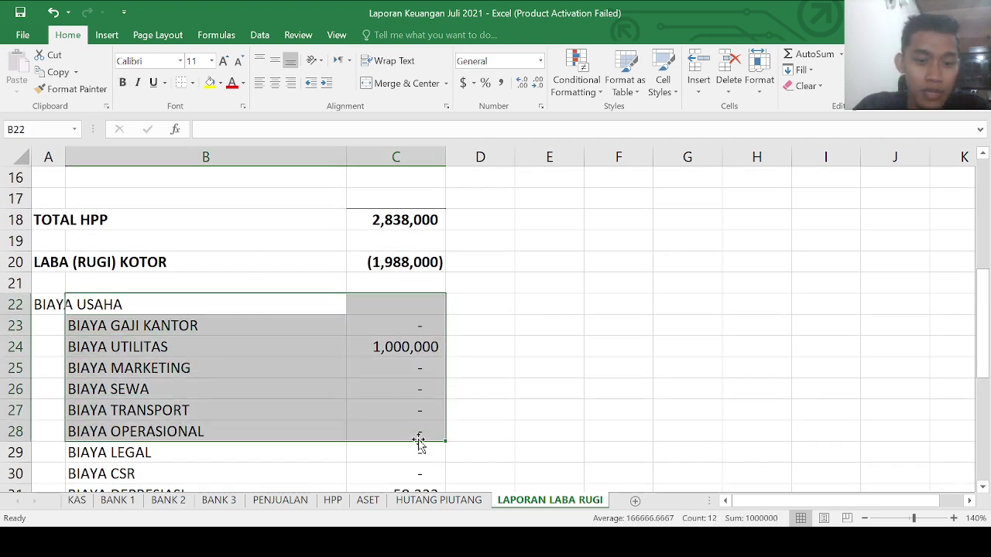
{"action": "scroll", "coordinate": [272, 372], "scroll_direction": "up", "scroll_amount": 3}
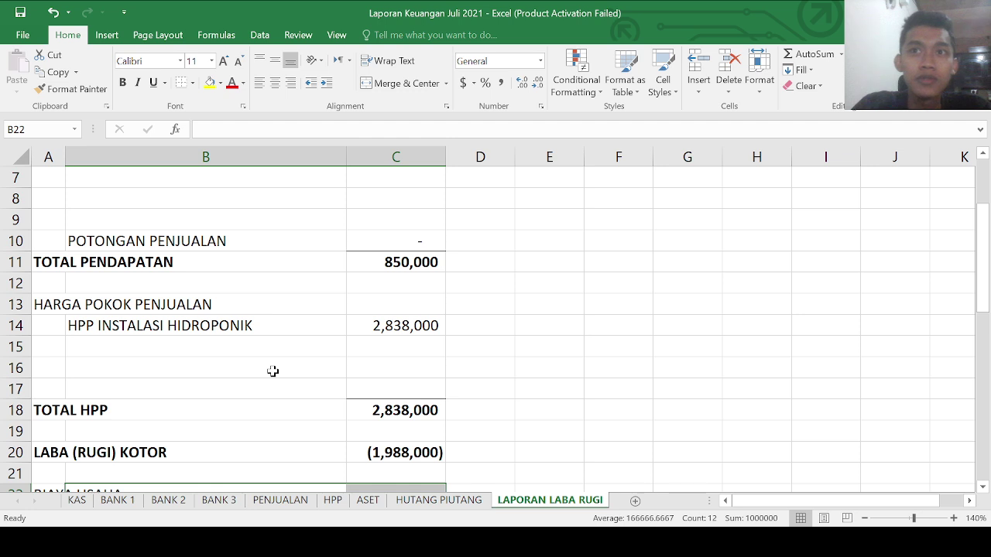
{"action": "scroll", "coordinate": [273, 372], "scroll_direction": "up", "scroll_amount": 2}
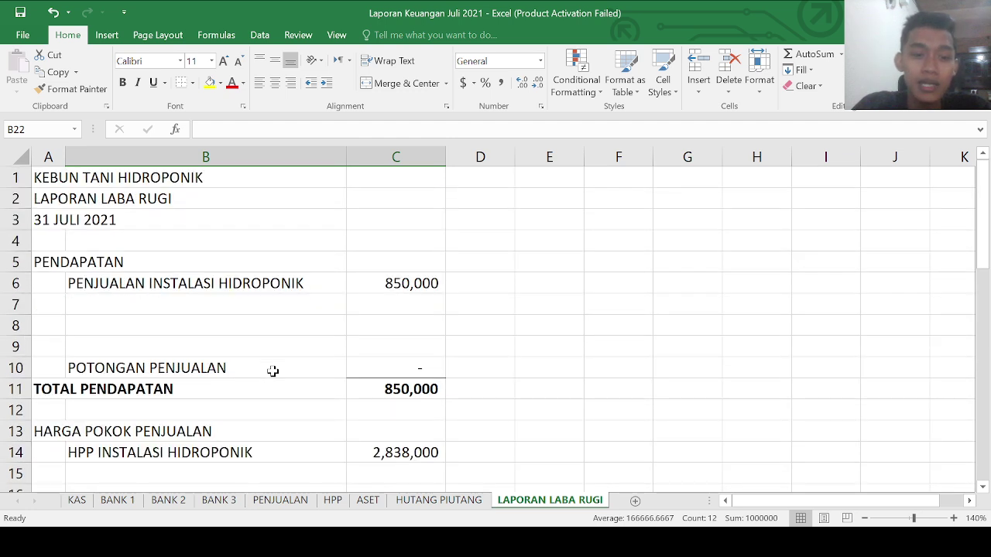